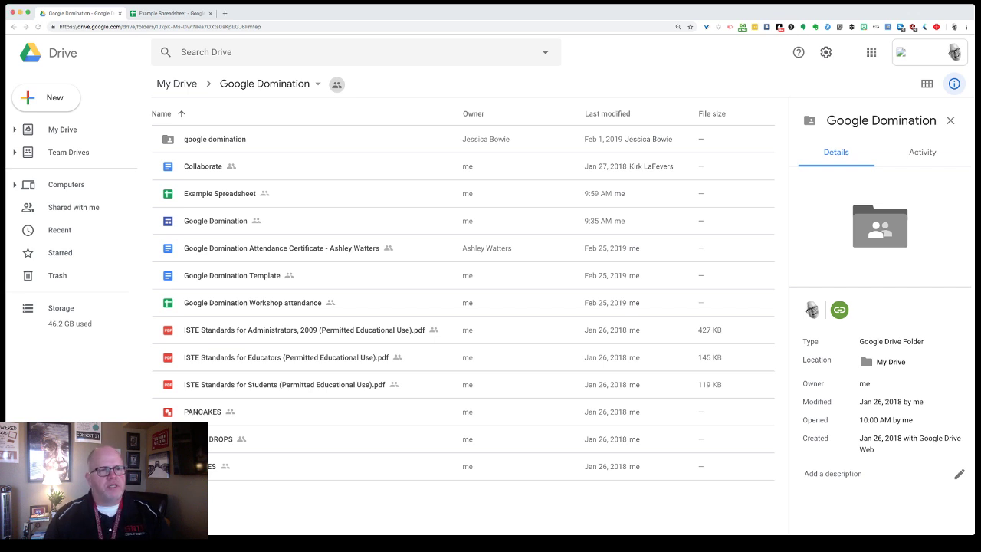
Switch to Example Spreadsheet and look over the response rows of its first sheet and of the 2018-2019 sheet.
key(ctrl+Tab)
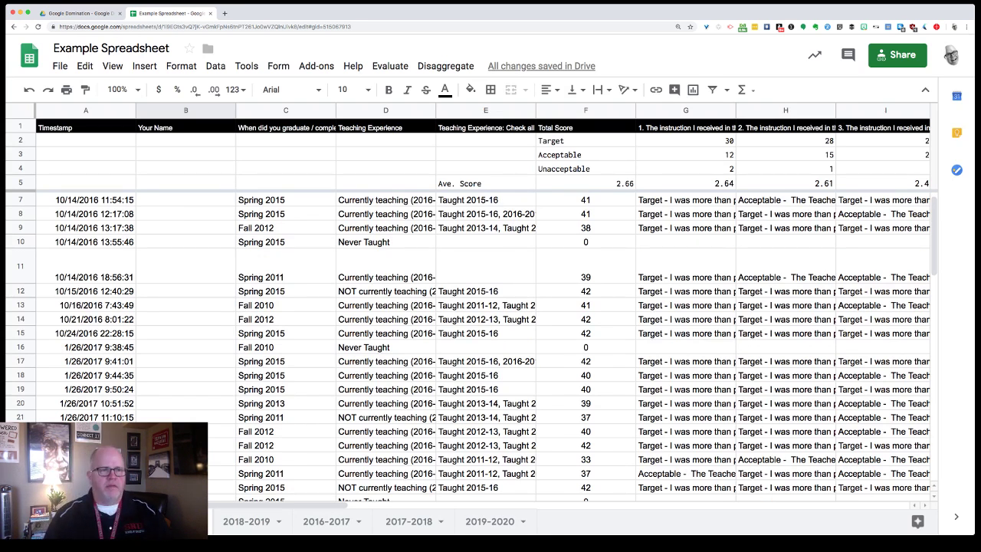
scroll(486, 345, down, 12)
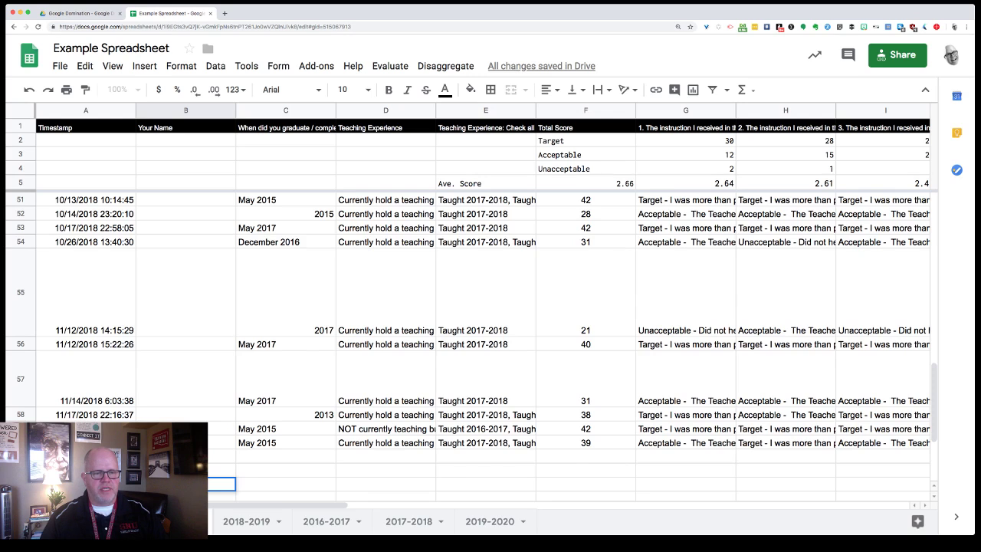
scroll(490, 345, up, 15)
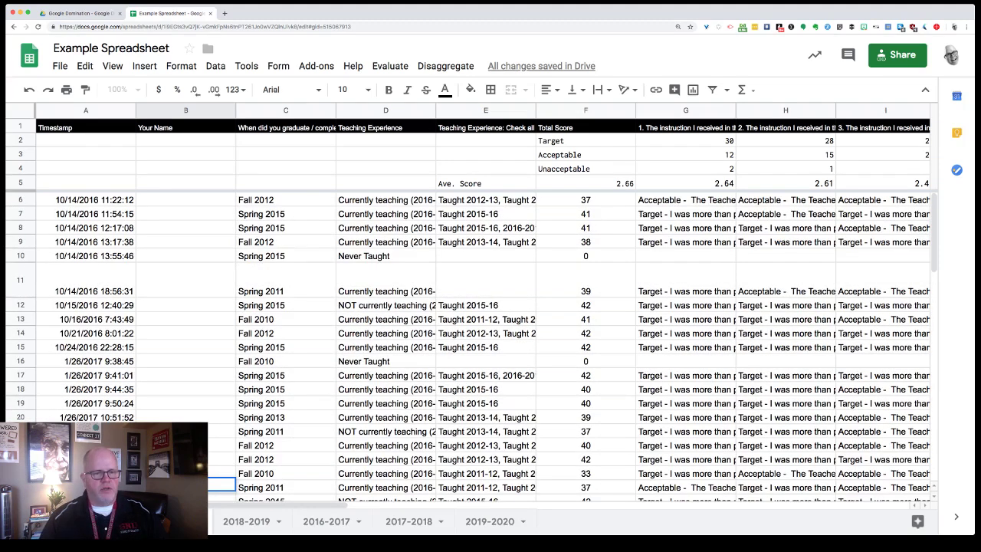
click(186, 417)
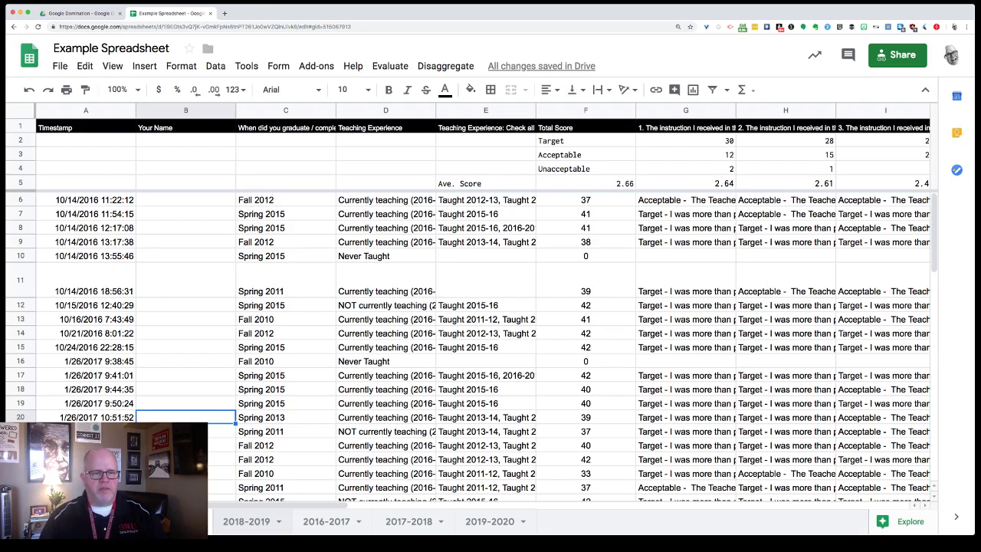
click(247, 522)
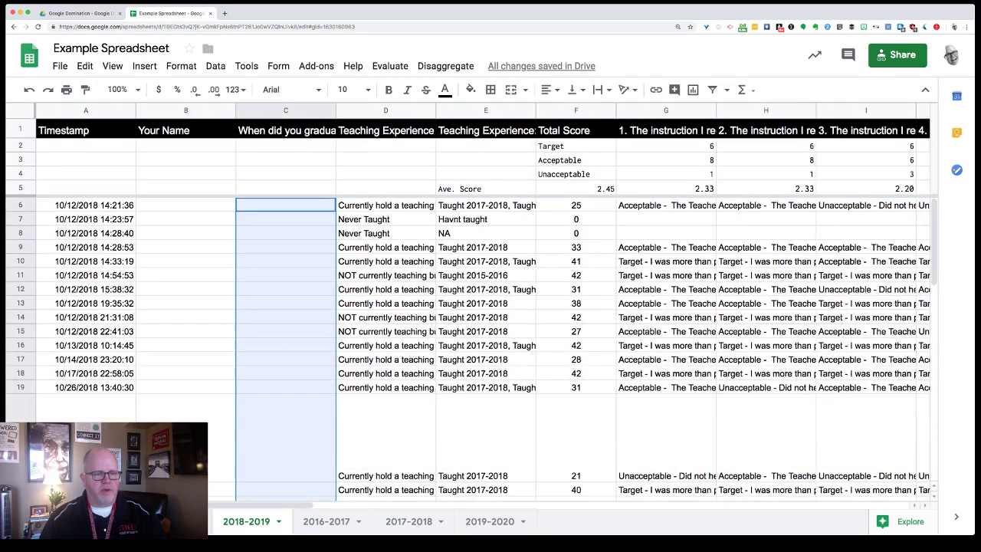
click(172, 522)
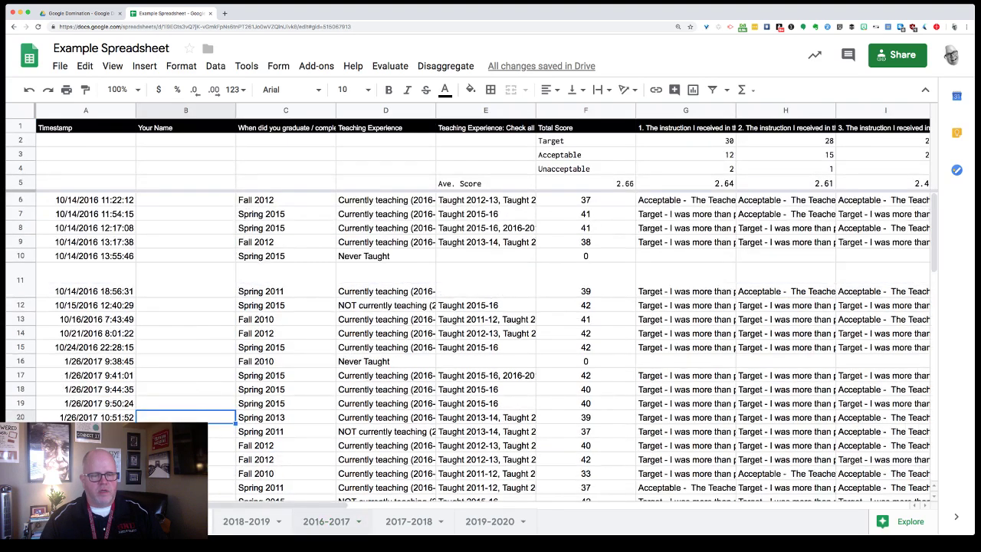
Delete the 2016-2017 sheet from the spreadsheet.
click(358, 521)
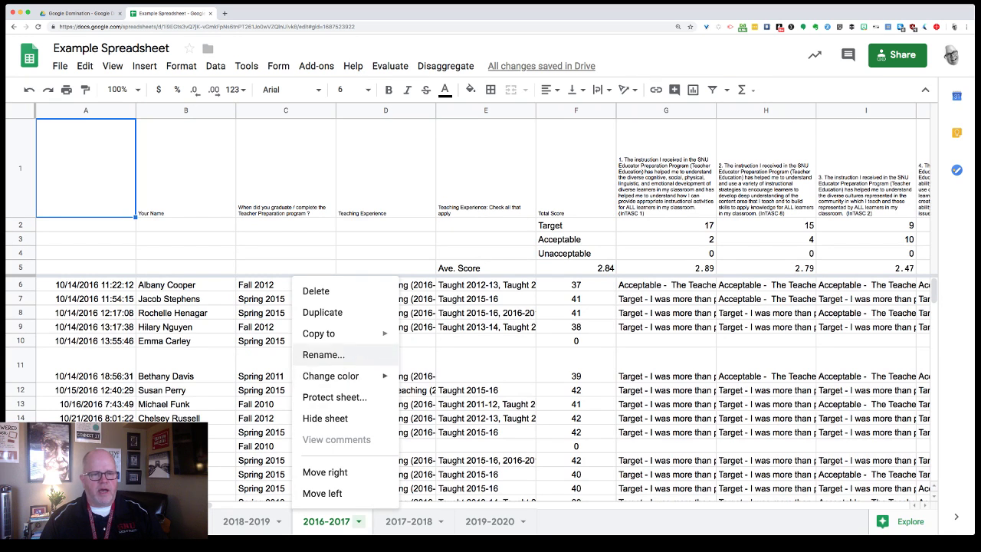
click(303, 291)
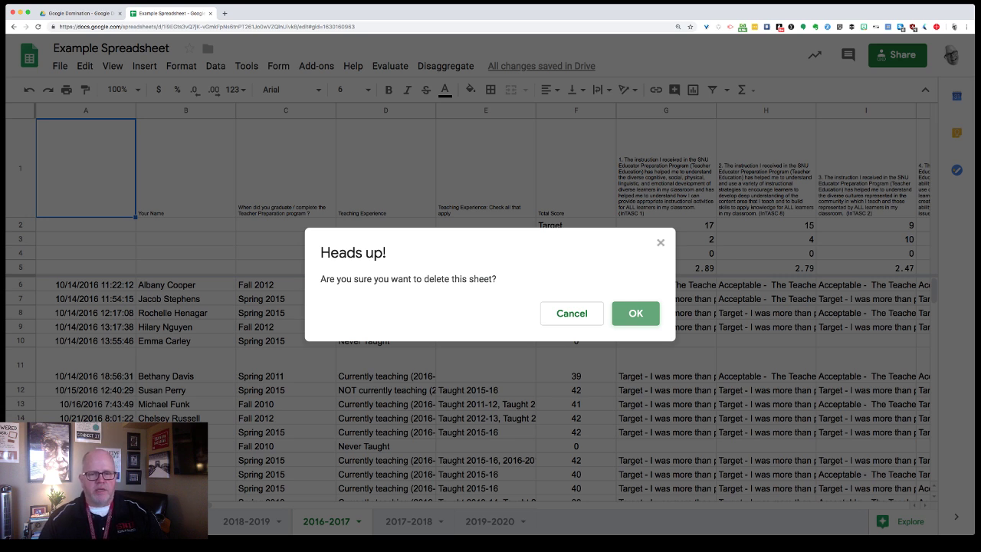
key(Return)
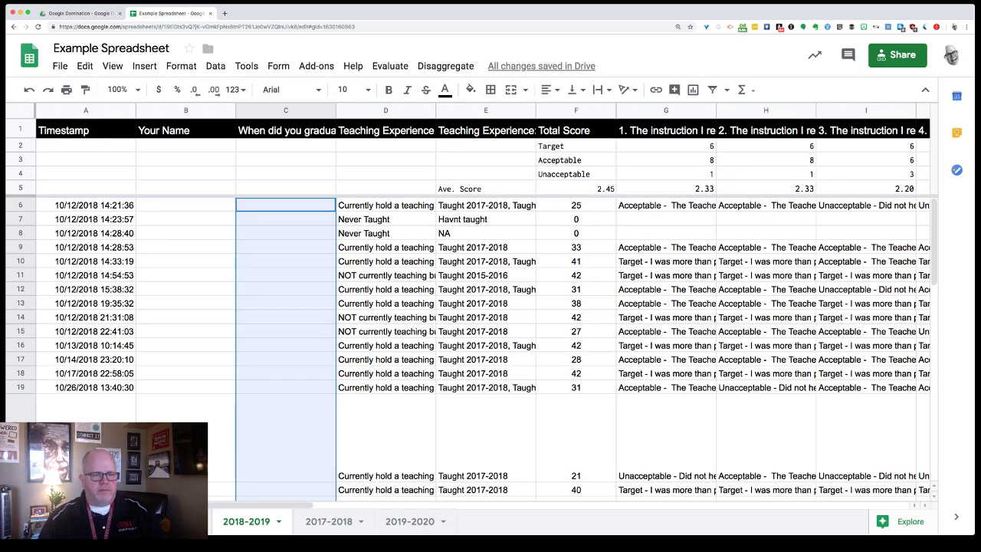
Change the tab color of the 2018-2019 sheet to red.
click(279, 521)
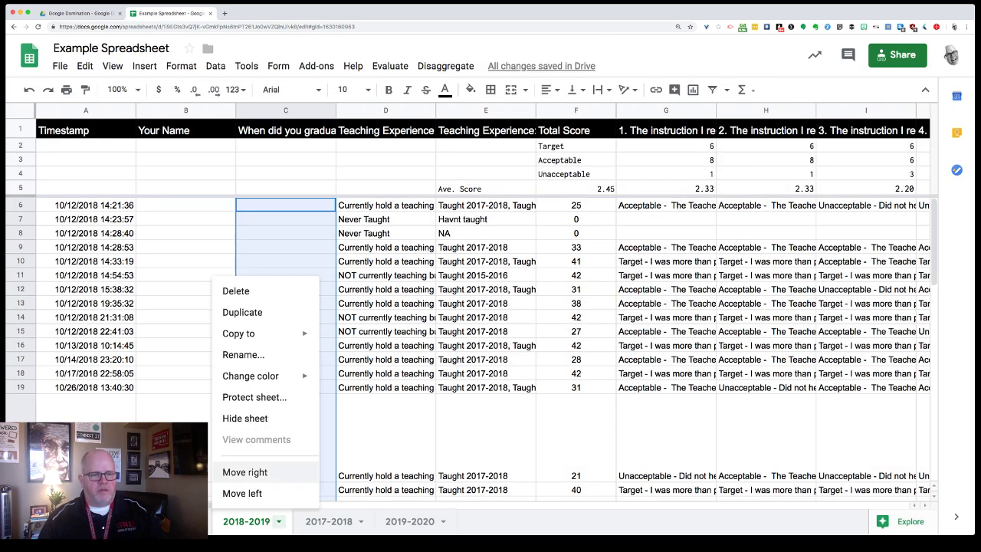
mouse_move(260, 375)
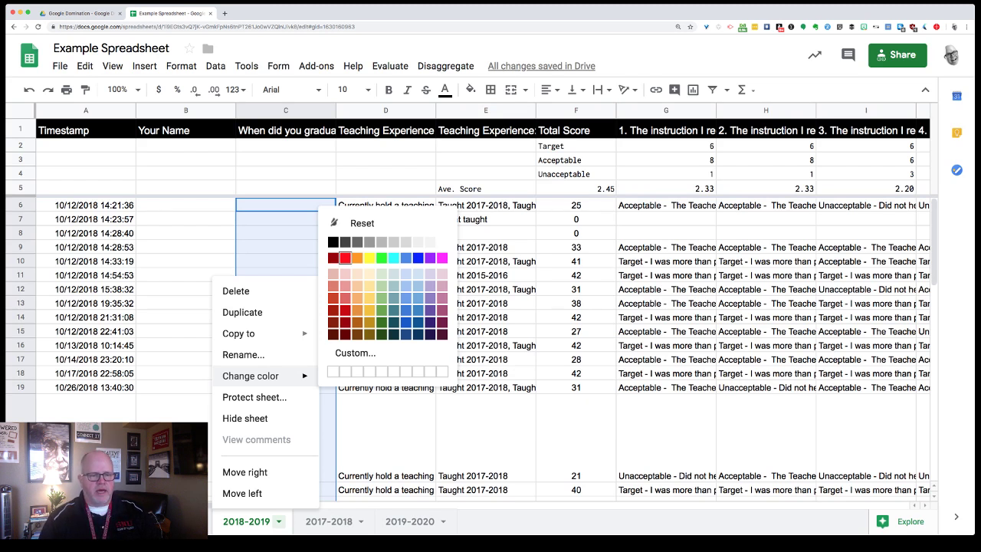
click(345, 257)
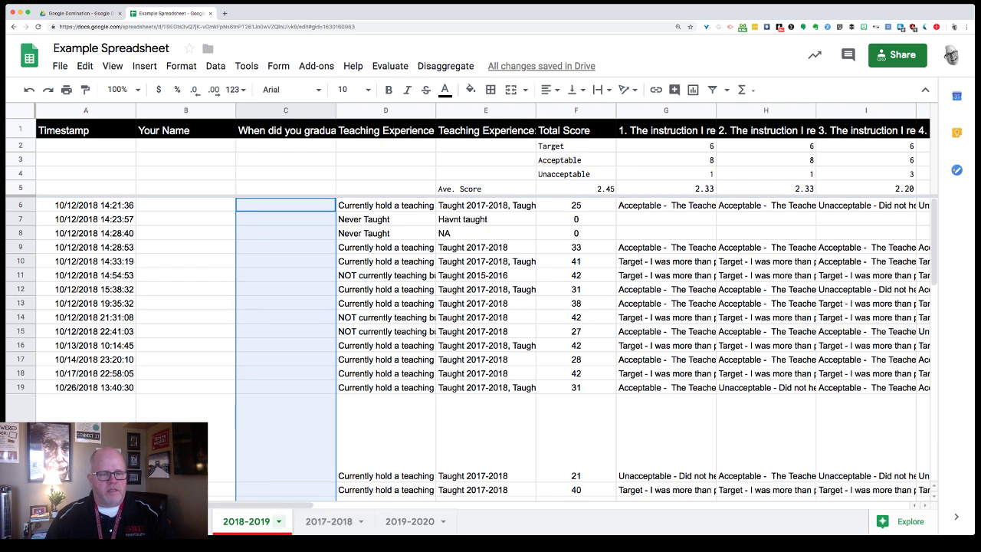
Start protecting the whole Your Name column (B) of the 2018-2019 sheet as a range.
click(279, 522)
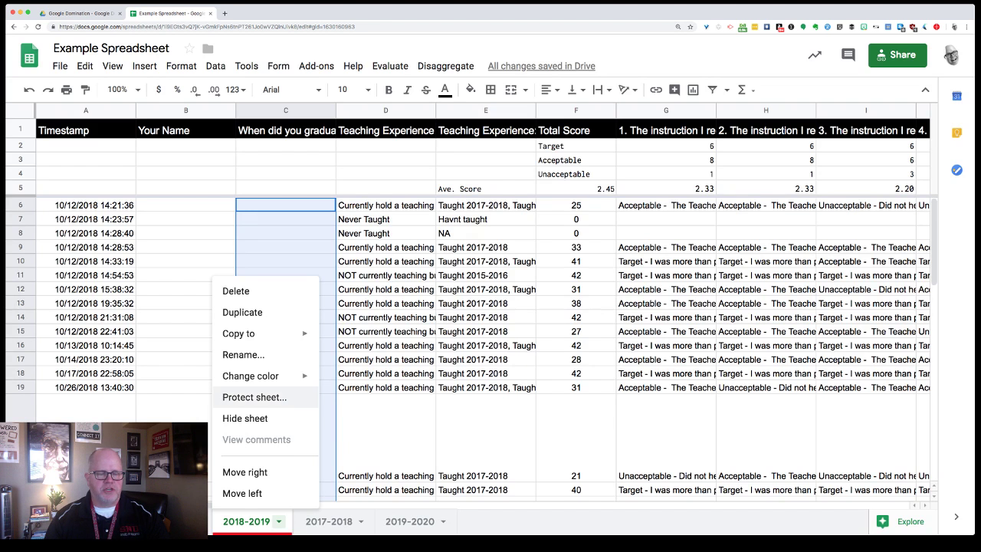
click(185, 275)
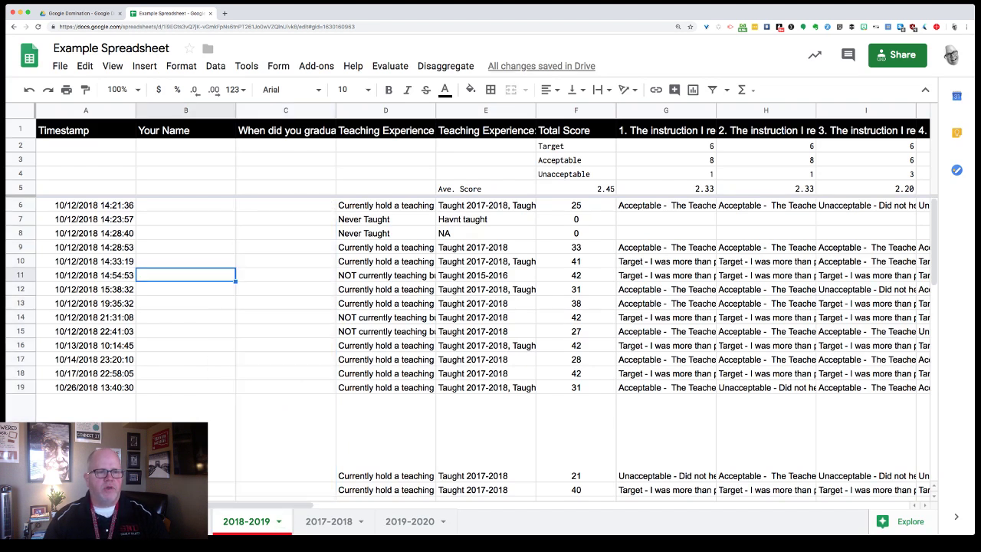
click(186, 110)
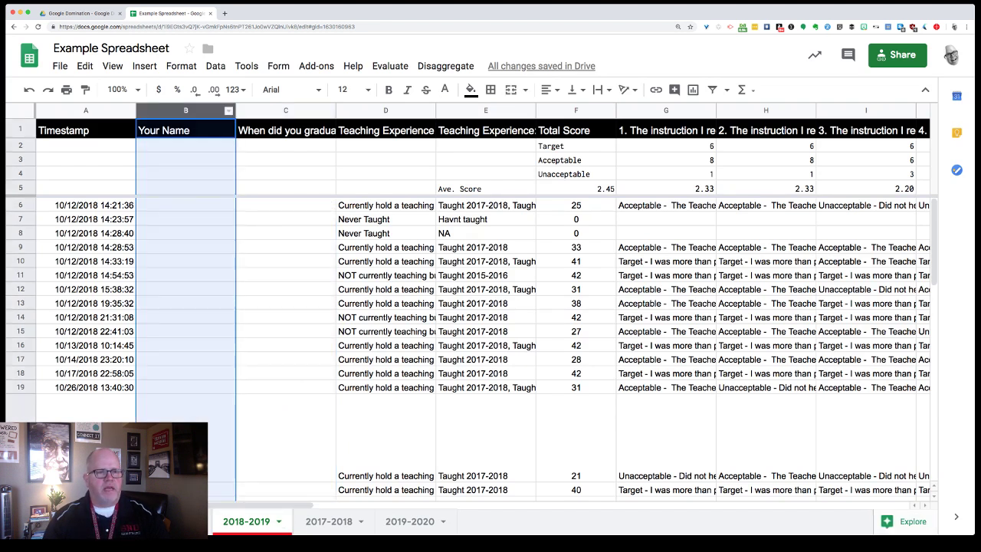
right_click(191, 112)
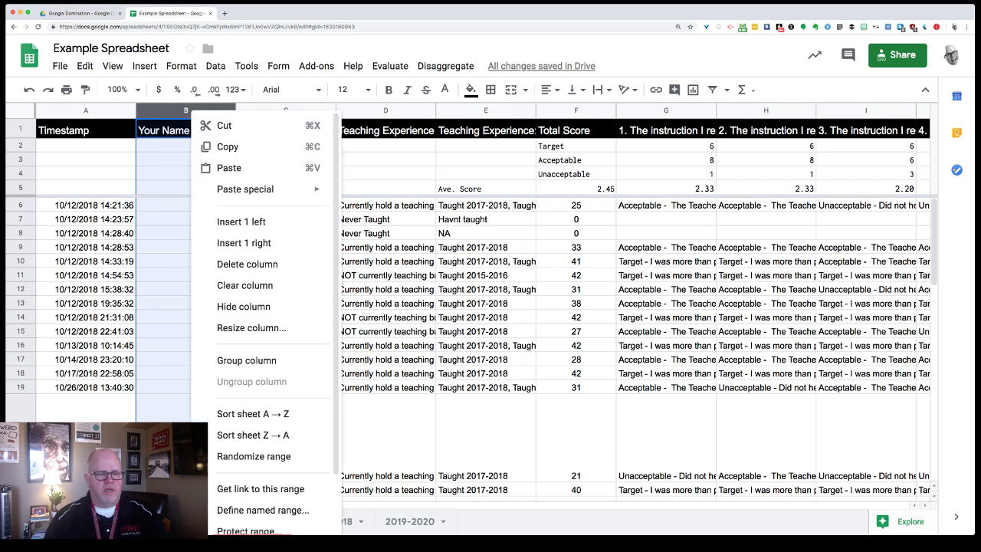
scroll(261, 459, down, 2)
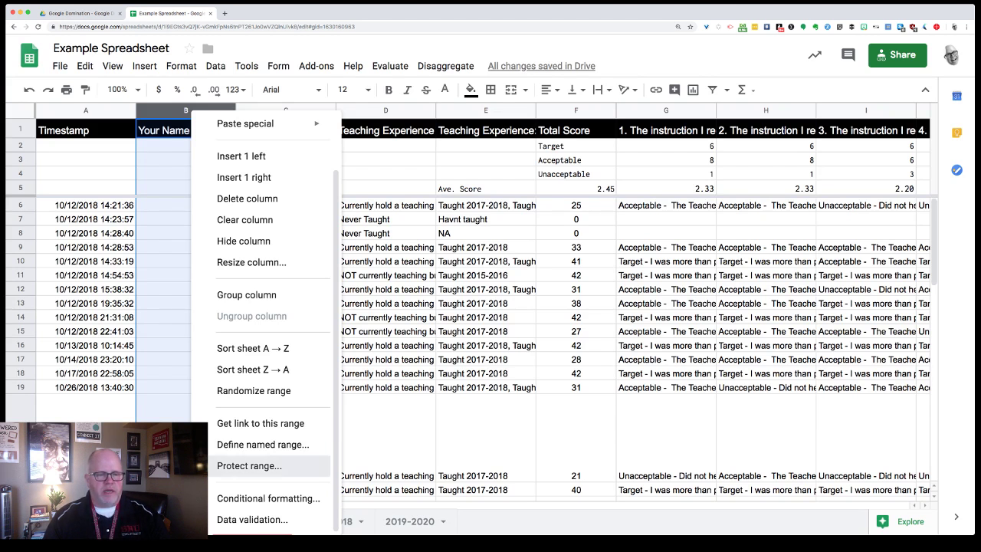
click(249, 465)
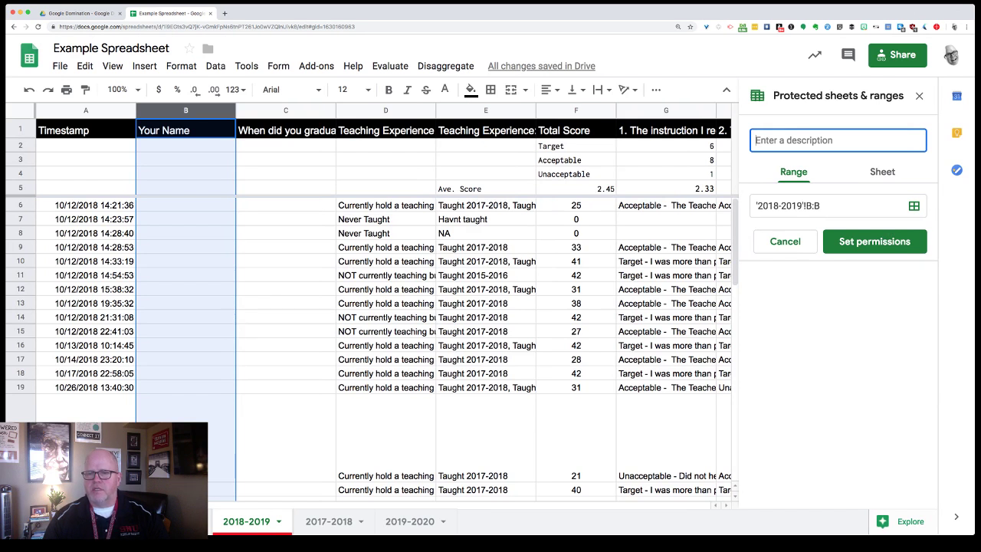
Try '2018-2019'!B:C as the protected range and restore it to '2018-2019'!B:B.
drag(757, 205, 807, 205)
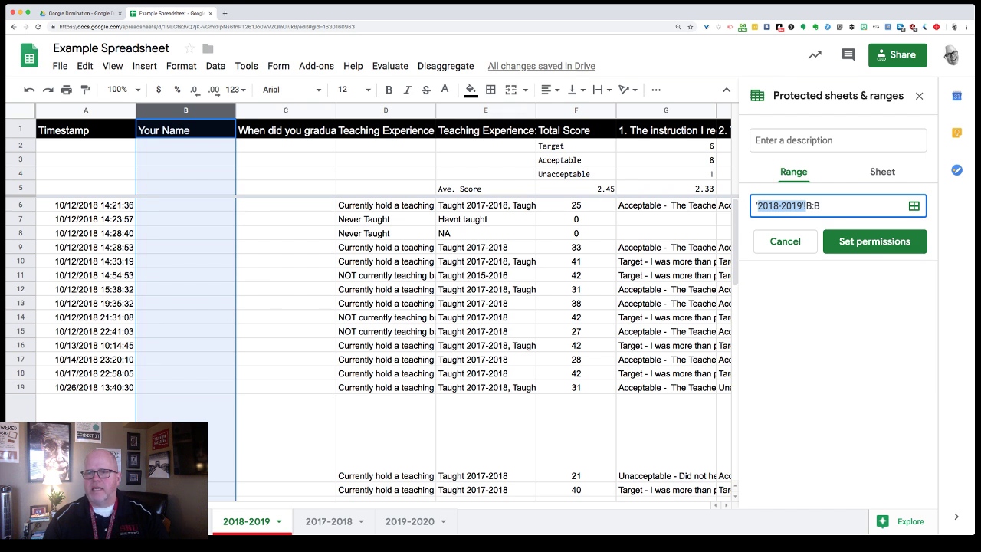
click(806, 205)
drag(805, 206, 820, 205)
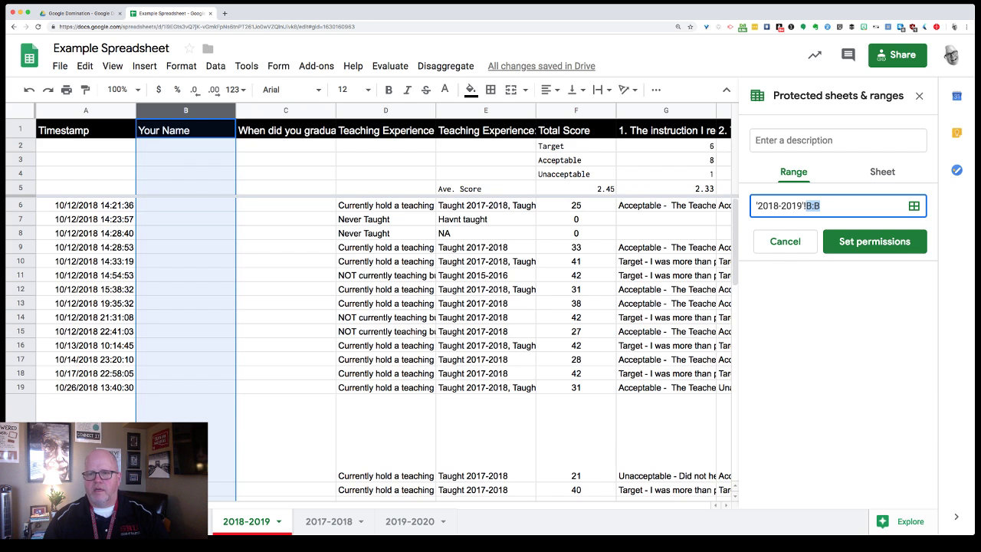
click(821, 206)
key(BackSpace)
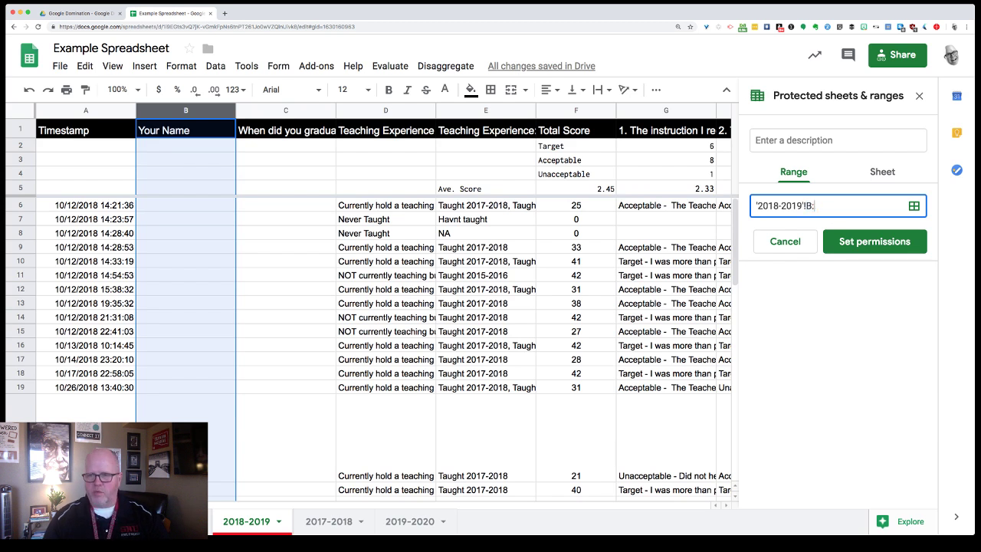
text(C)
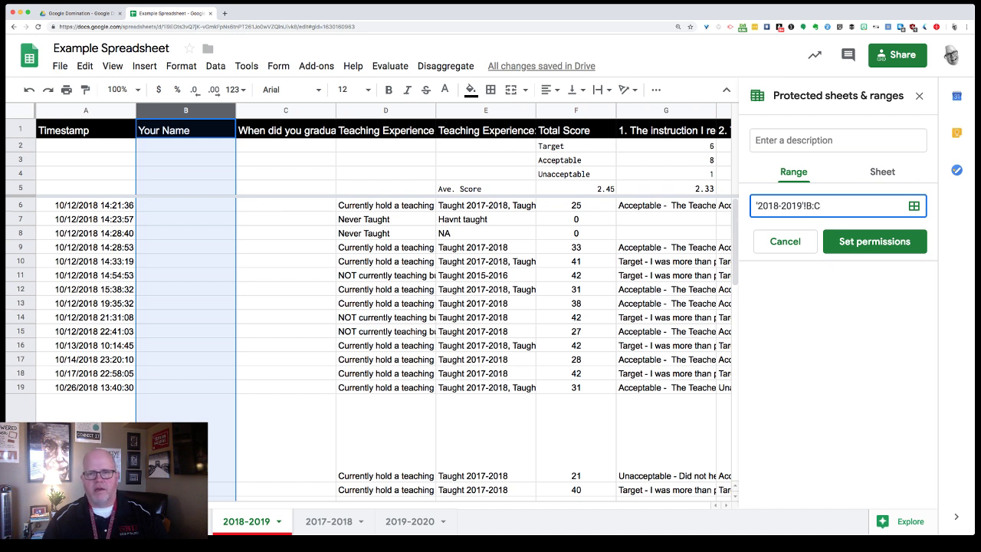
key(BackSpace)
text(B)
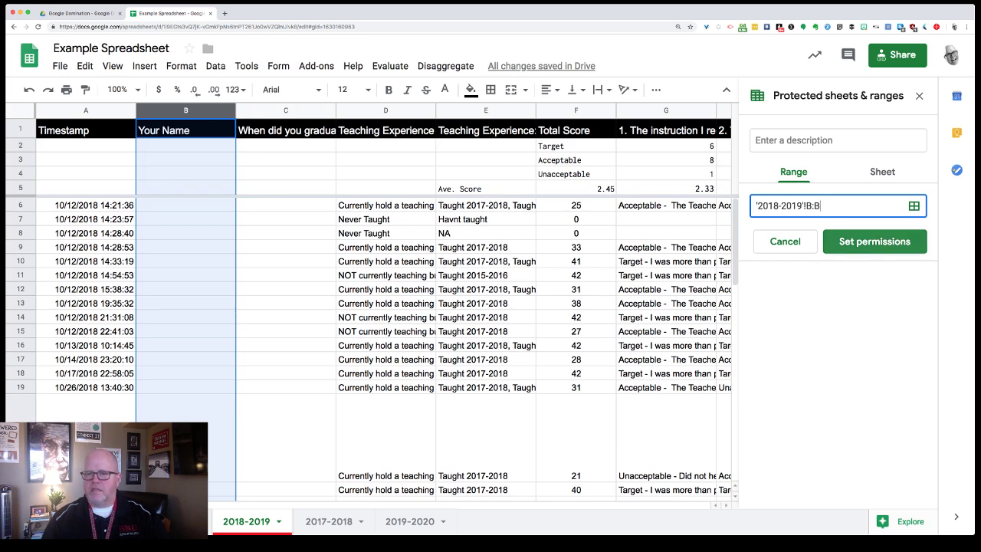
Set the protected range's permissions to show a warning when editing this range, and close the protection settings.
click(874, 241)
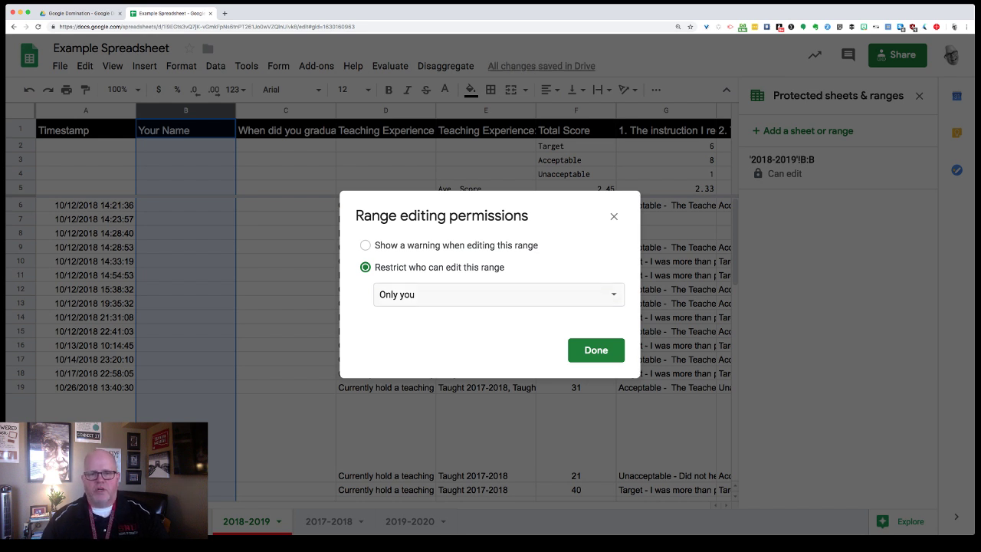
click(498, 295)
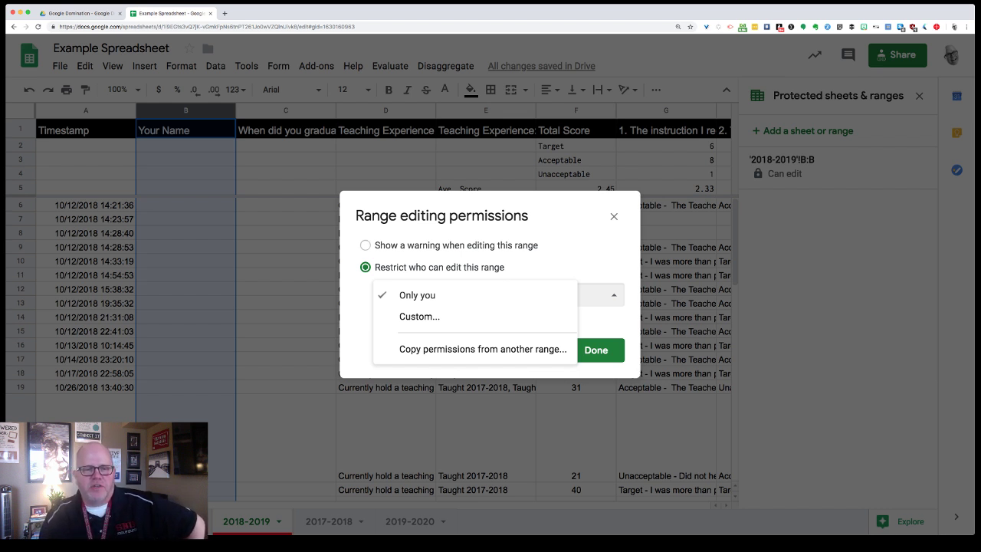
click(366, 245)
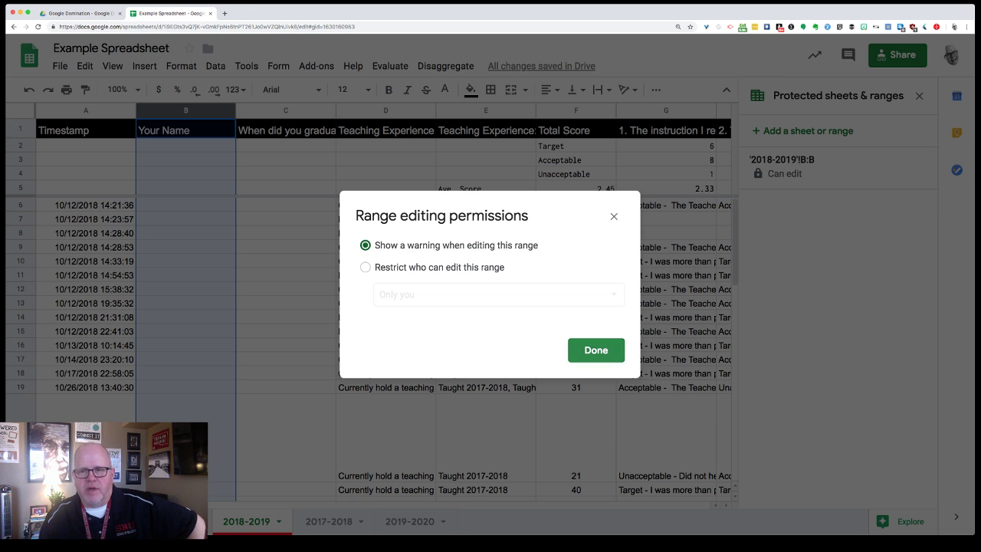
click(596, 349)
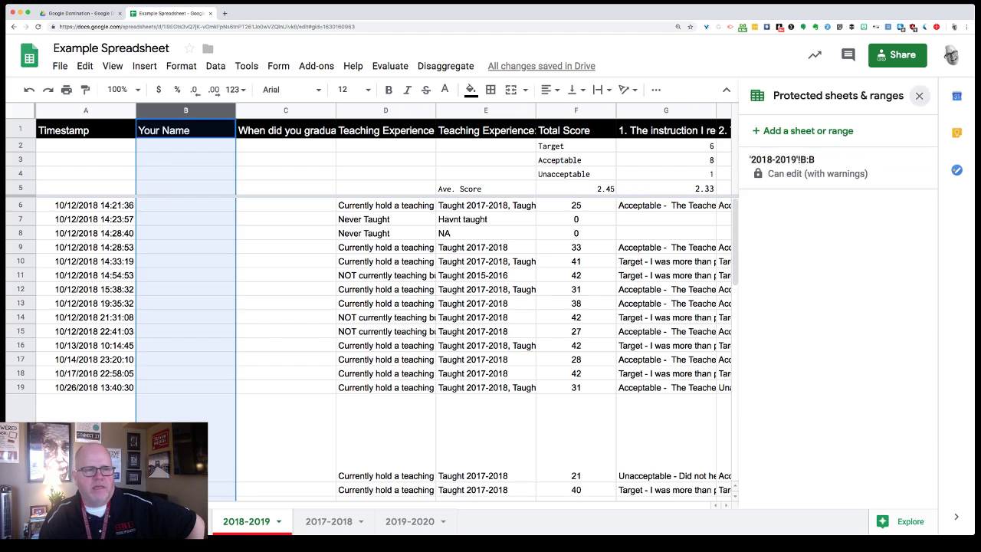
click(919, 96)
Test the protection by entering "kljasdlkfj" in cell B9, allowing the edit and suppressing the warning for 5 minutes.
click(185, 247)
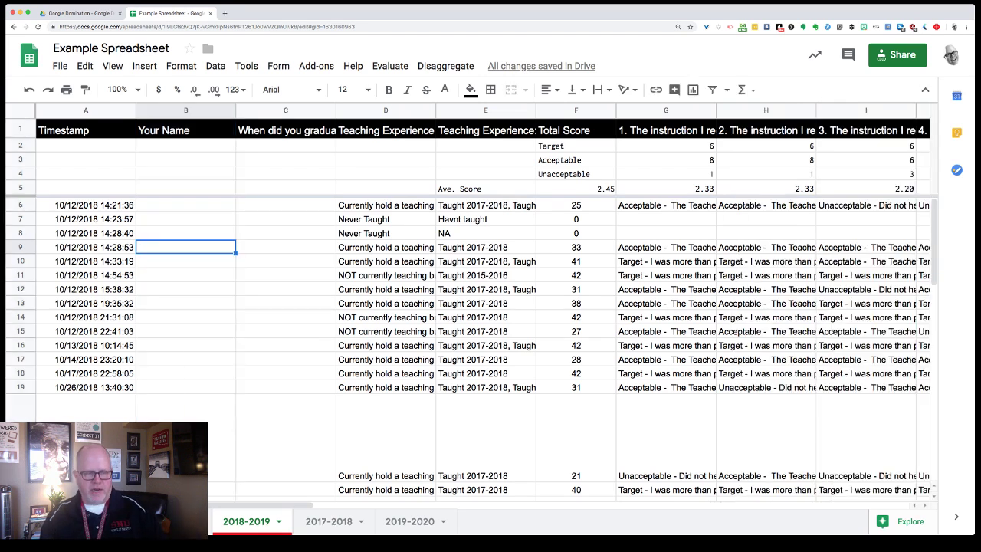
text(kljasdlkfj)
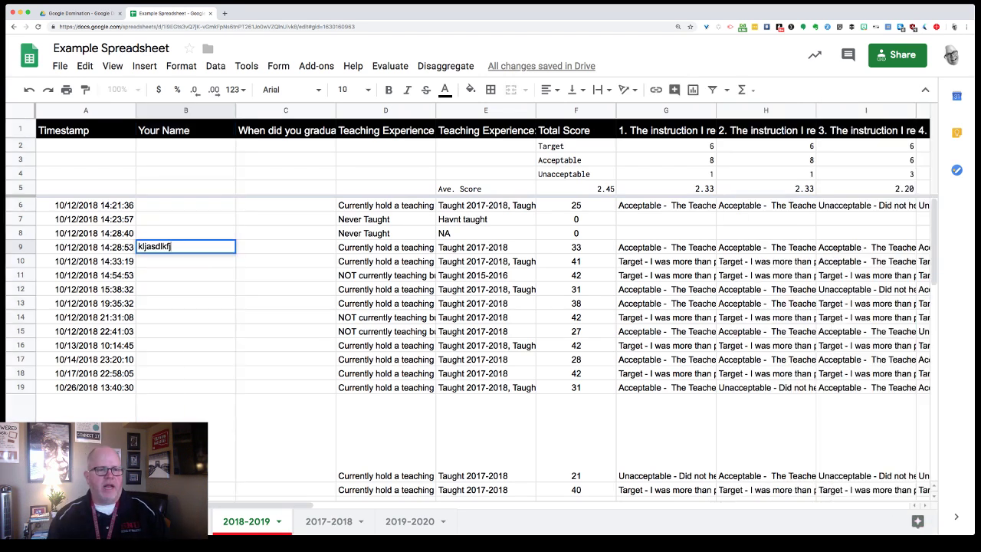
key(Return)
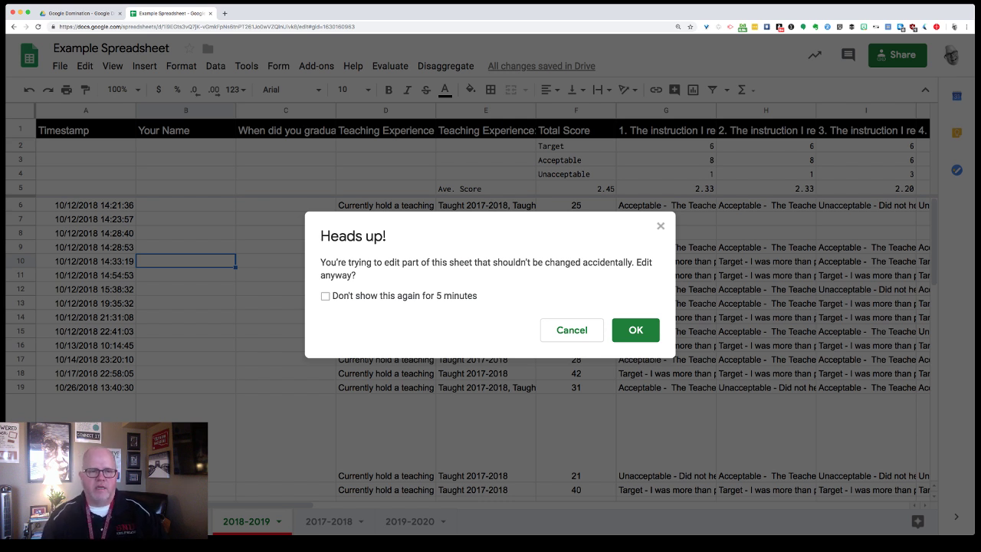
click(325, 296)
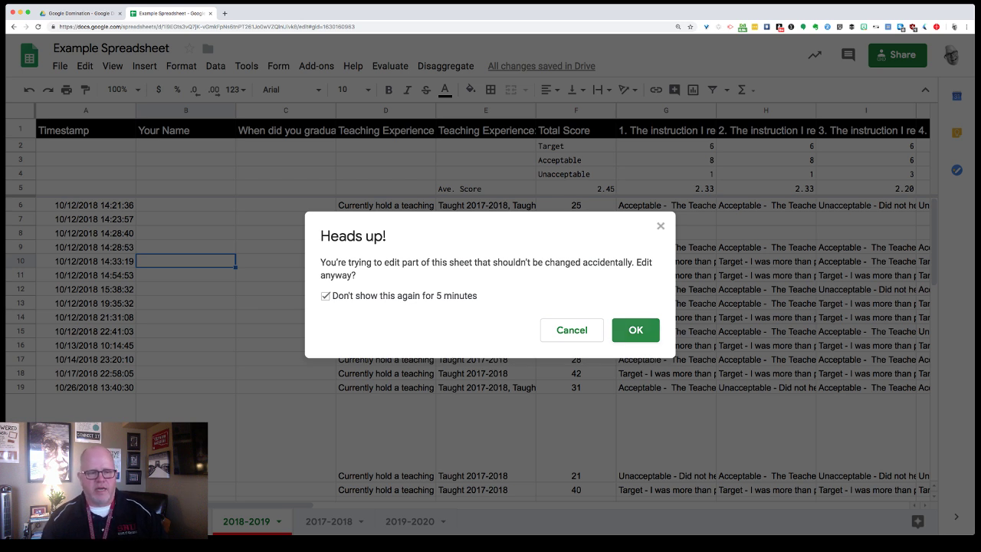
click(635, 329)
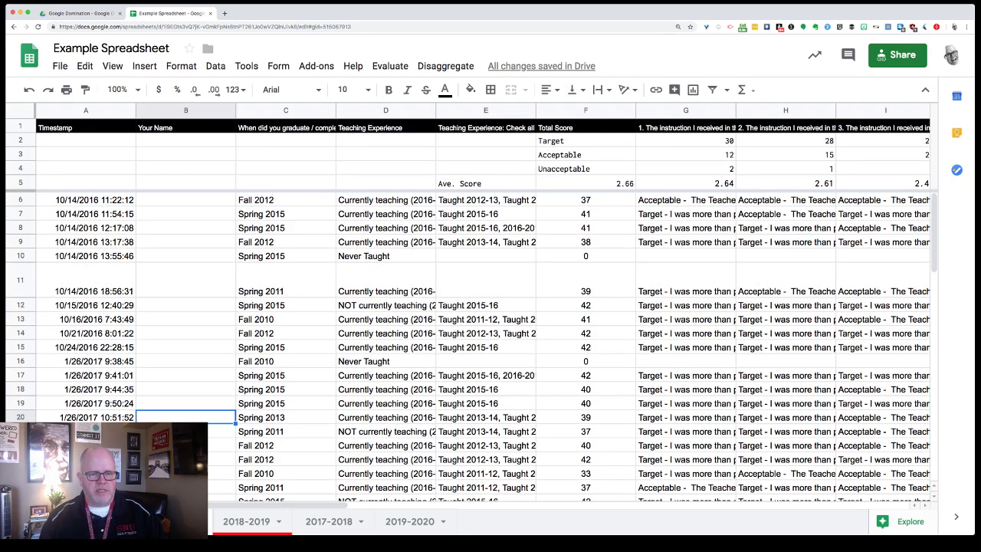
Browse the recent spreadsheets offered as destinations for copying the Form Responses 1 sheet, and cancel without choosing one.
click(198, 521)
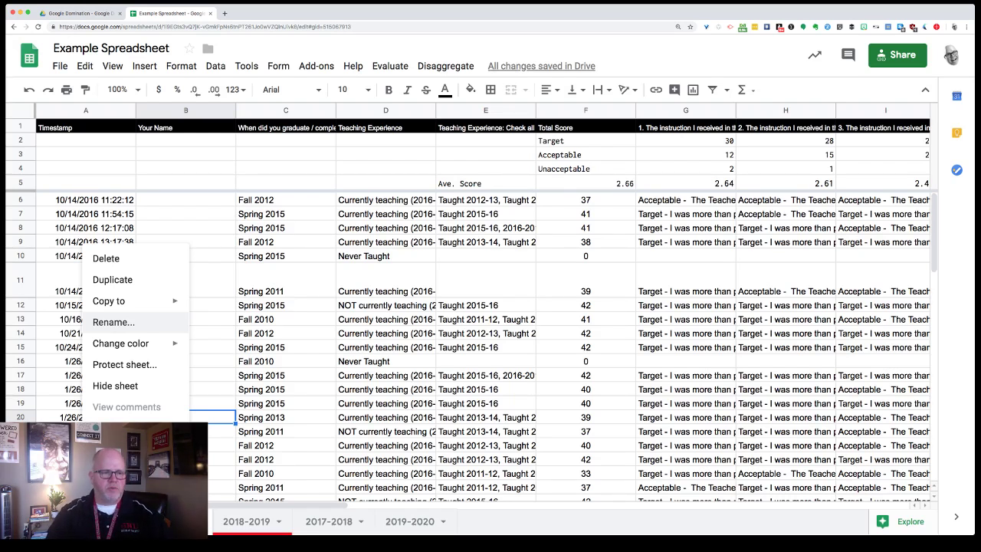
mouse_move(115, 300)
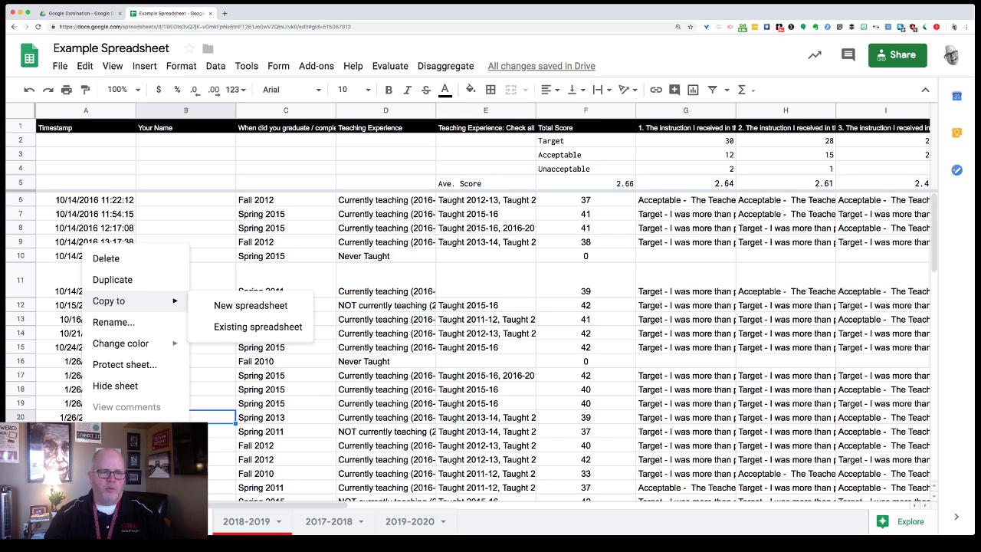
click(258, 326)
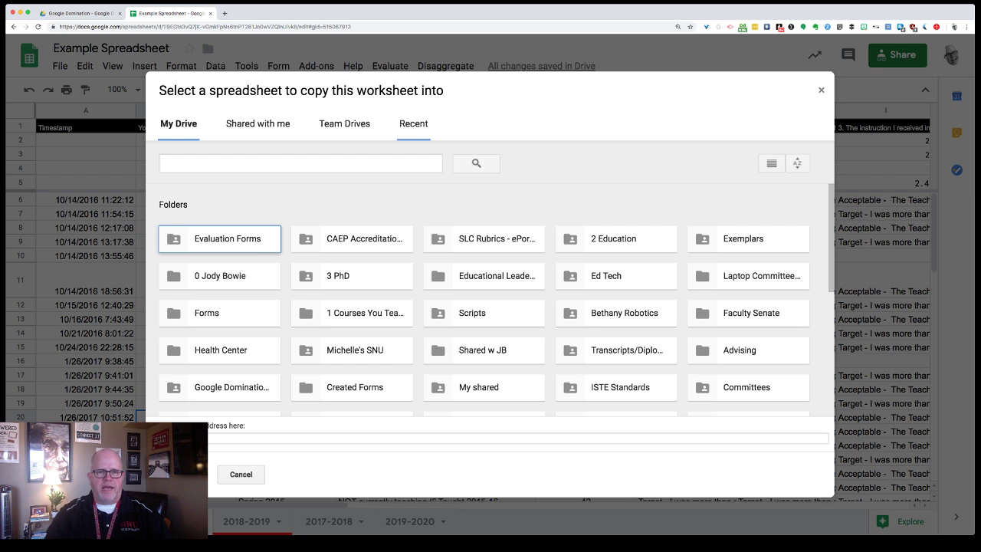
click(413, 125)
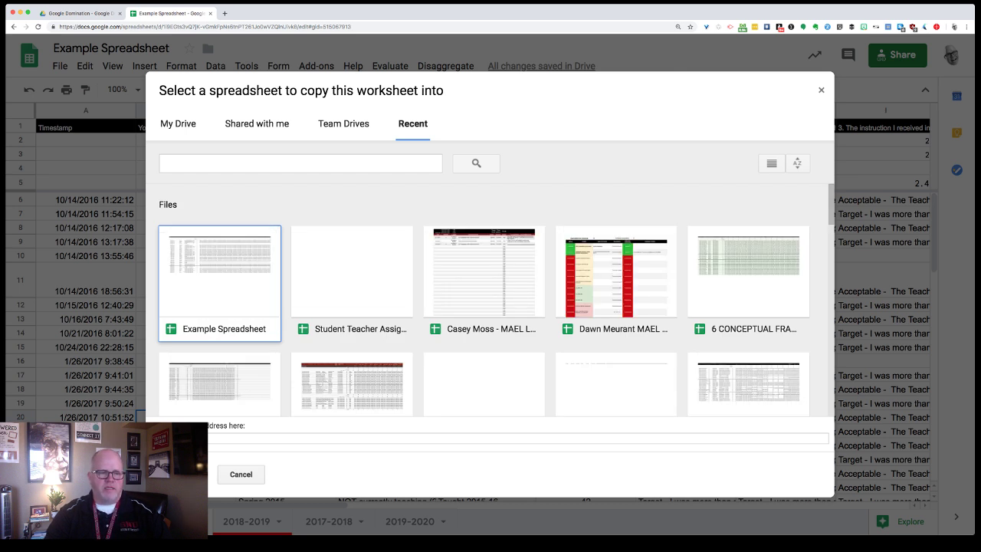
scroll(495, 299, down, 2)
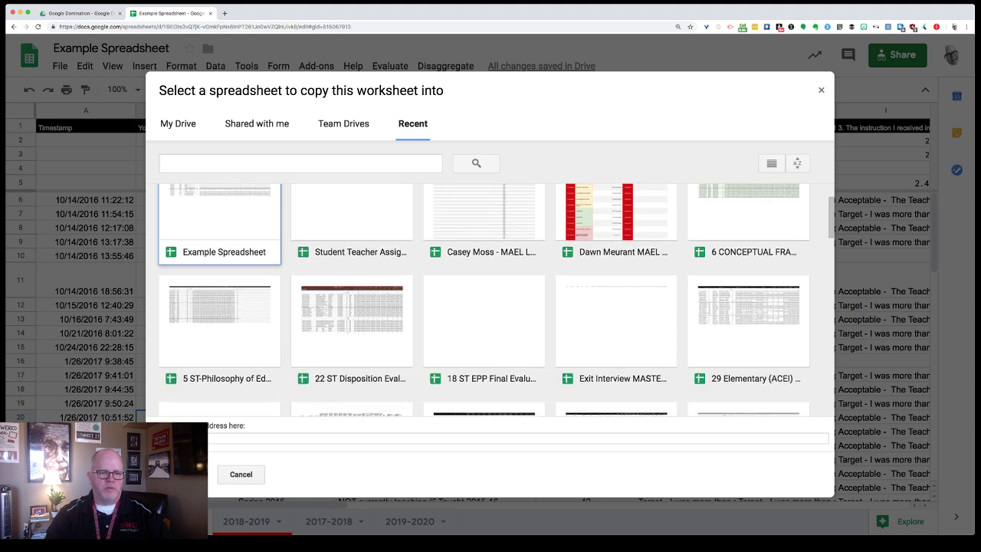
click(241, 475)
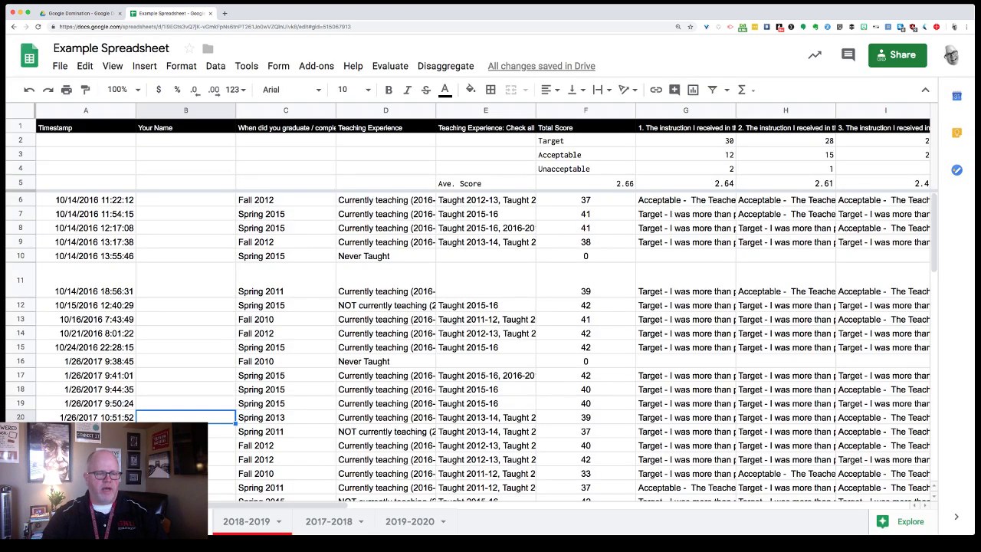
Try moving the Form Responses 1 sheet after 2017-2018, and move it back to the first position.
click(199, 522)
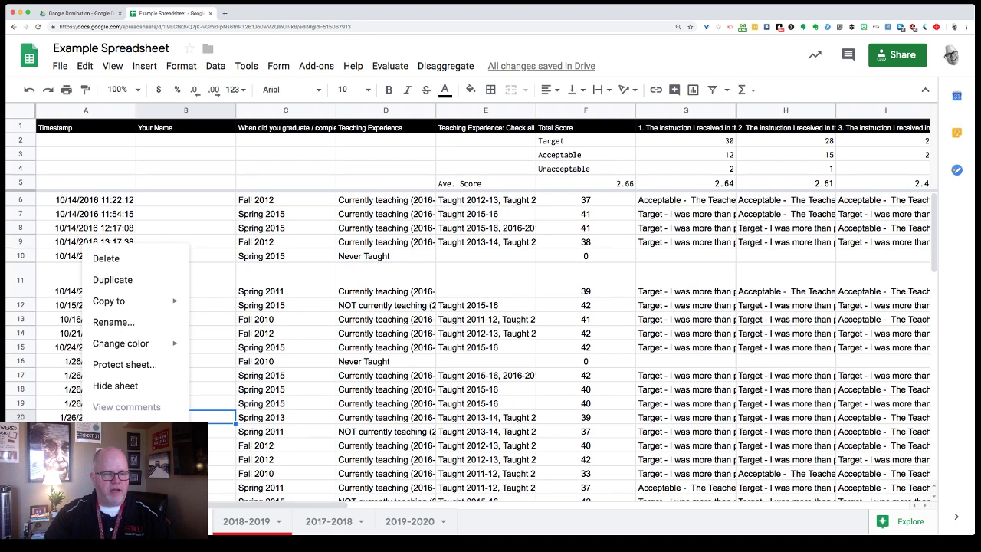
drag(147, 522, 349, 522)
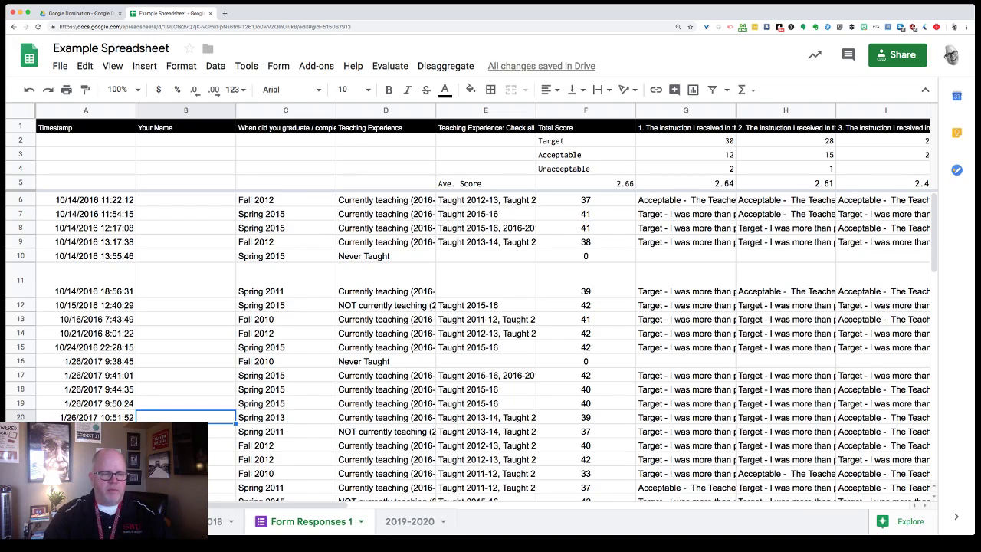
drag(314, 522, 146, 522)
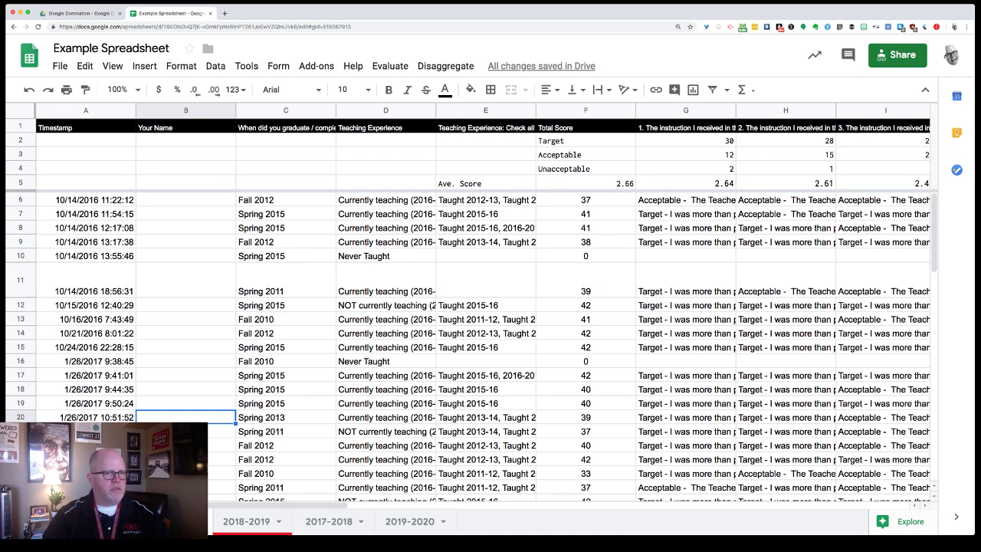
View the list of all sheets in the spreadsheet and close it.
drag(975, 307, 979, 307)
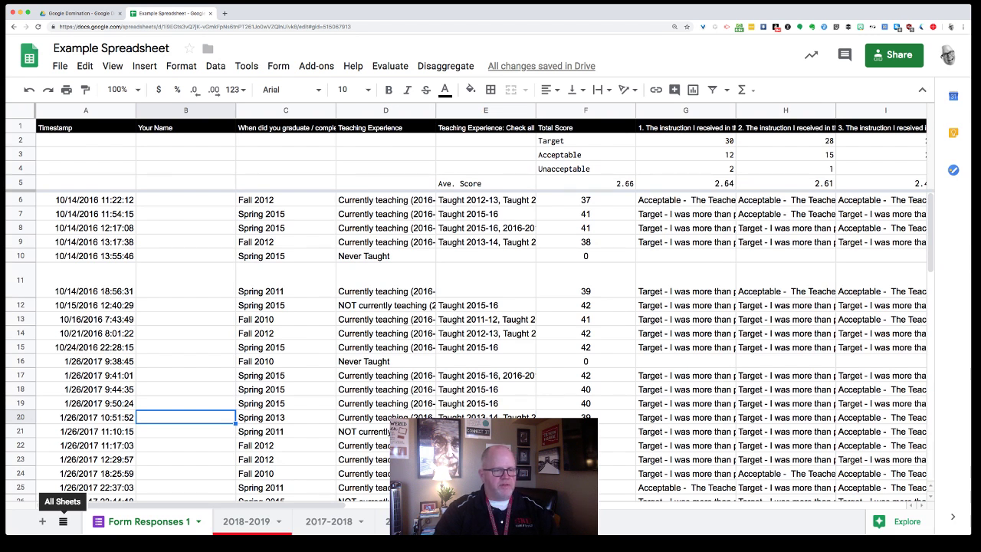
click(63, 521)
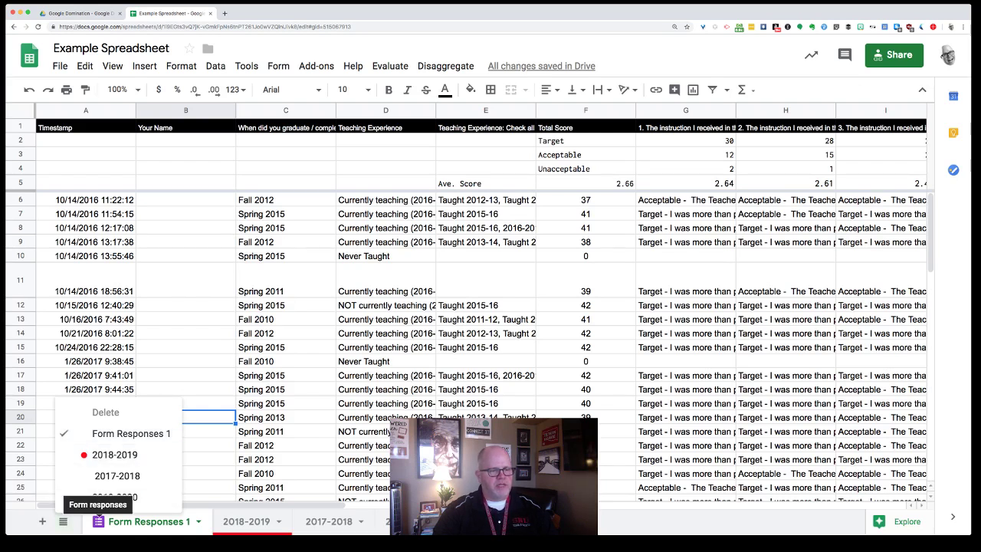
click(98, 521)
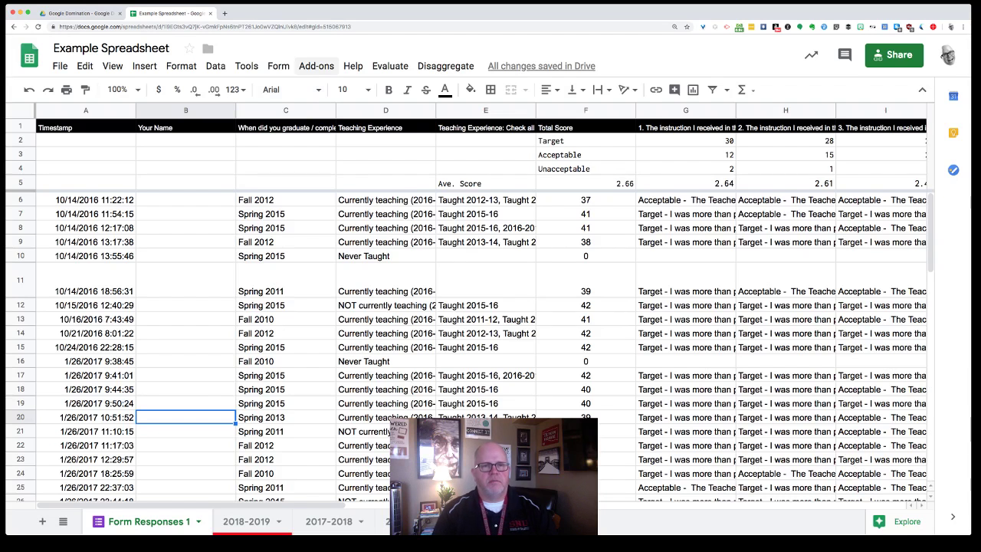
Open the gallery of available add-ons and examine the offerings, from Flubaroo through Power Tools to Split Names.
click(316, 66)
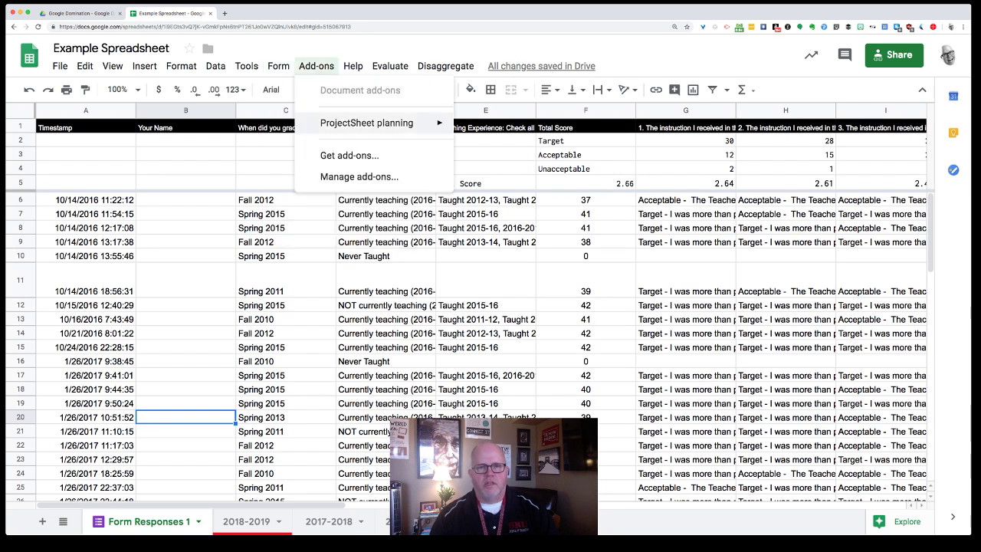
mouse_move(366, 122)
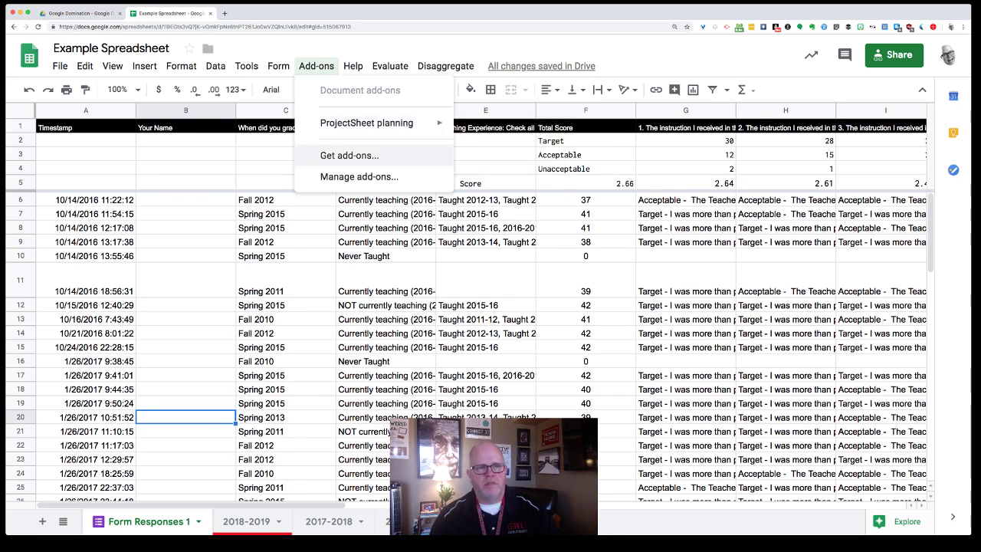
click(349, 155)
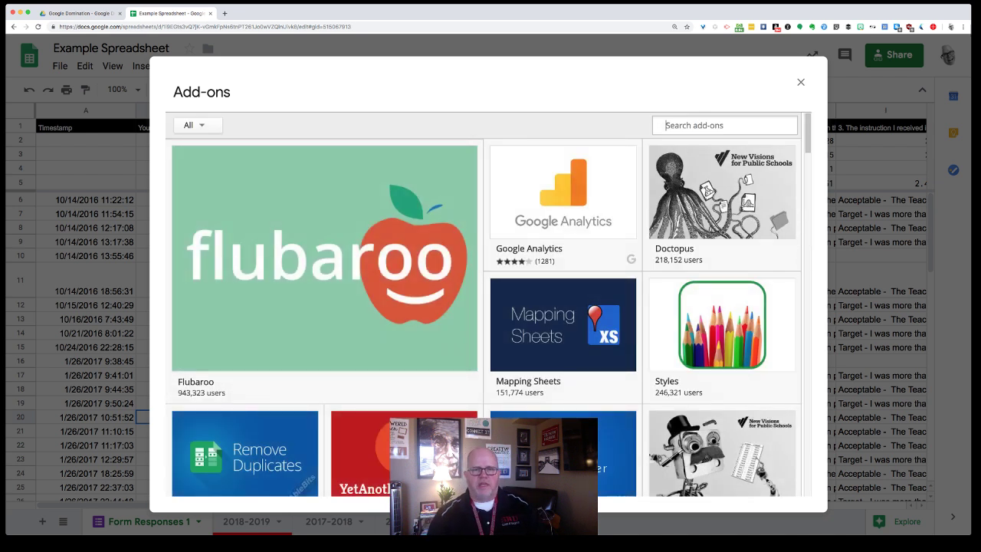
mouse_move(322, 252)
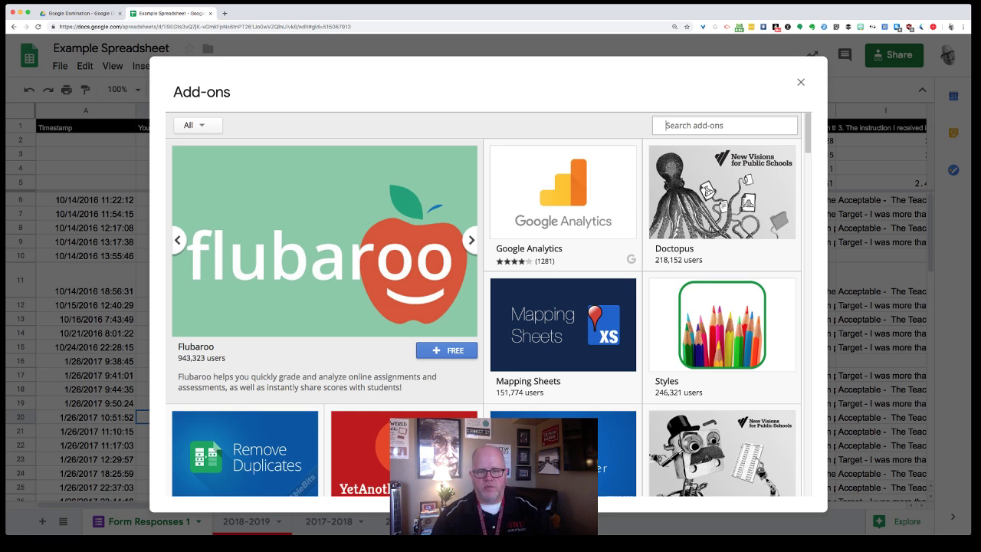
scroll(483, 317, down, 4)
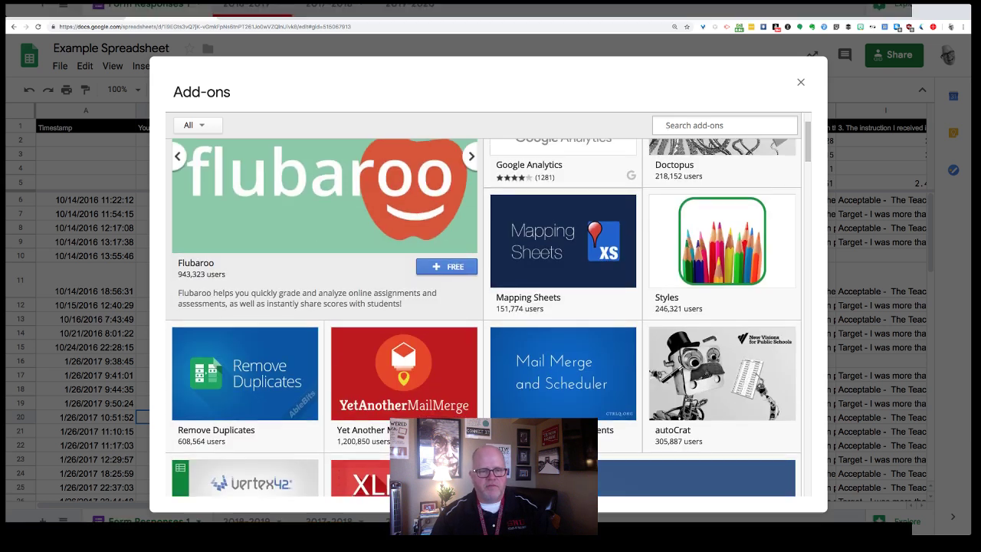
scroll(483, 318, down, 3)
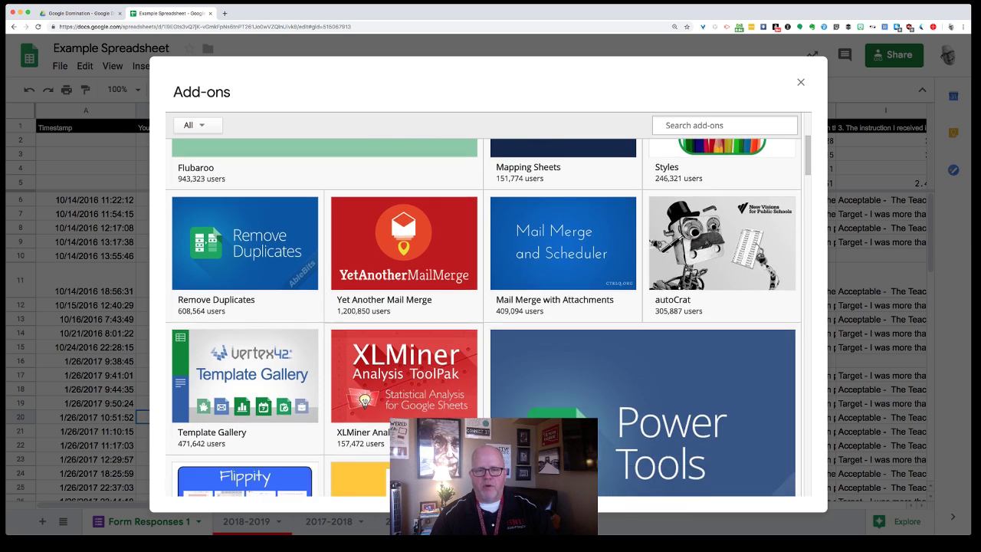
scroll(483, 317, down, 3)
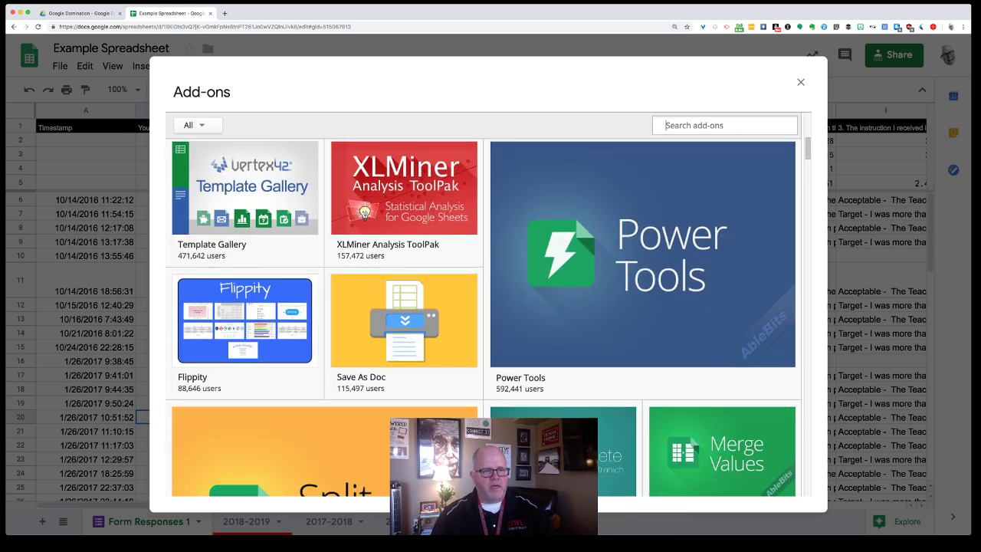
scroll(404, 330, down, 3)
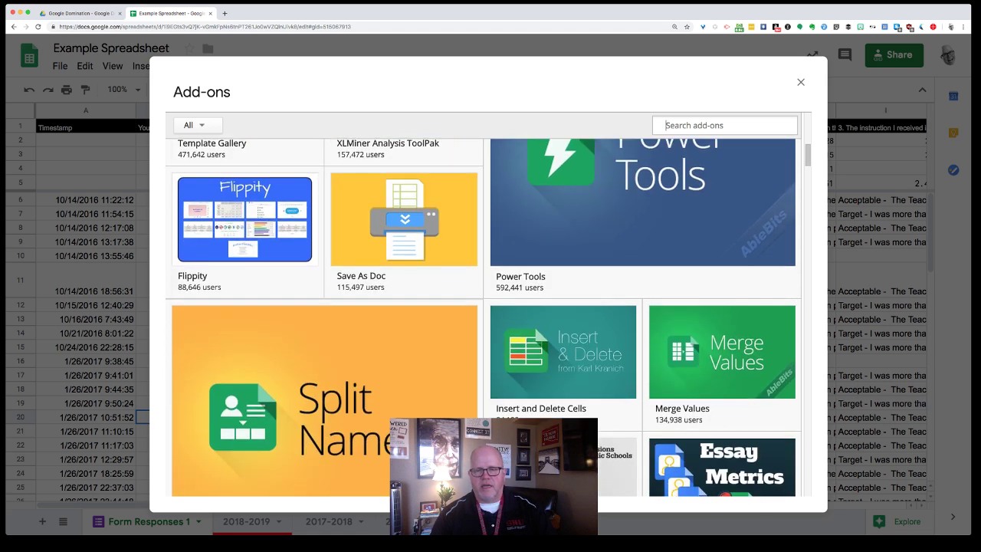
scroll(404, 329, down, 4)
Review the add-ons back to the start of the gallery, view its category filter options, and close the gallery.
scroll(404, 330, up, 6)
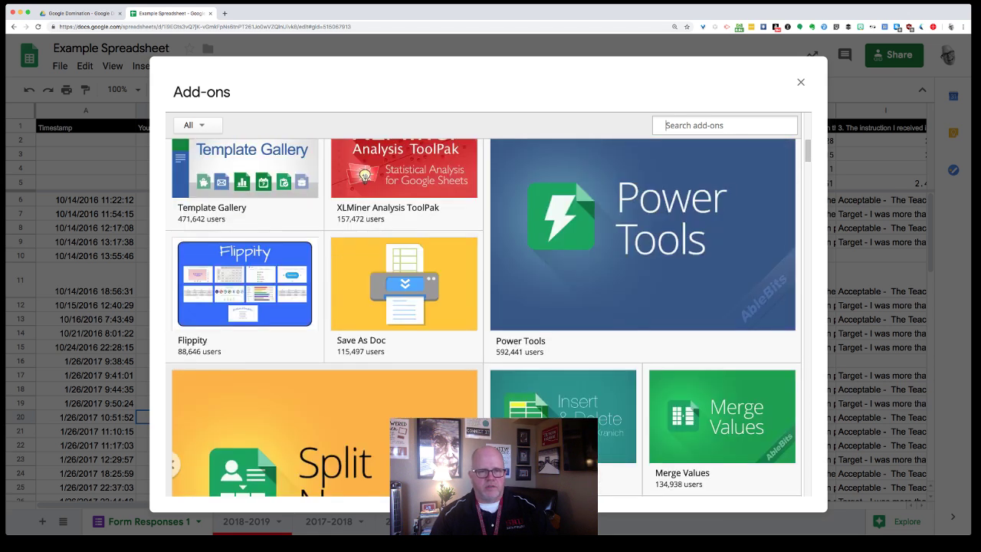
scroll(483, 317, up, 2)
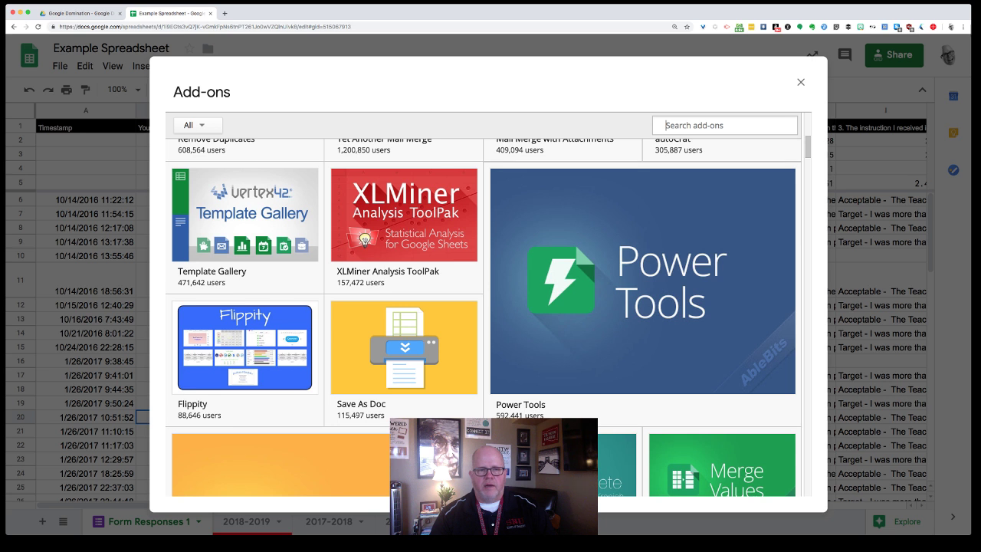
scroll(491, 317, up, 3)
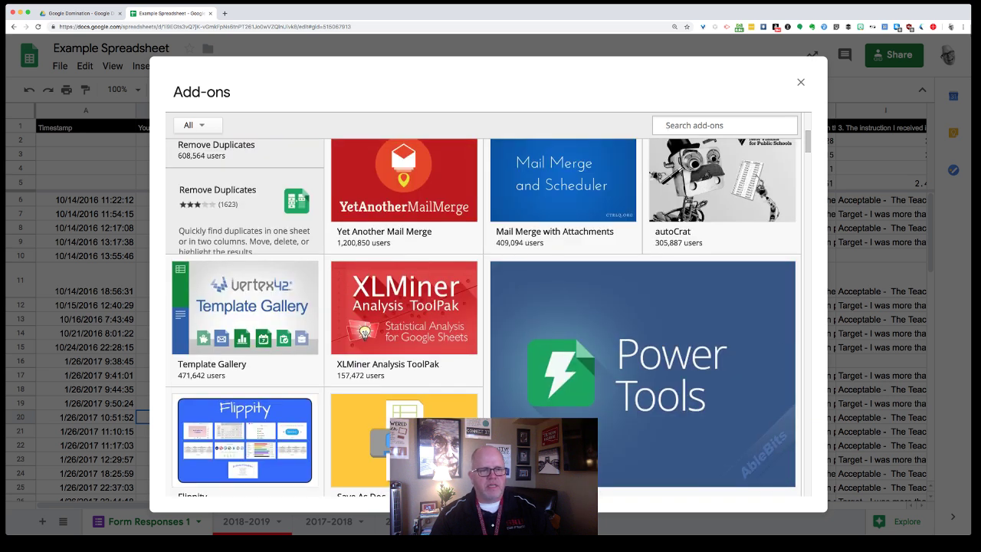
scroll(404, 307, up, 3)
scroll(324, 252, up, 3)
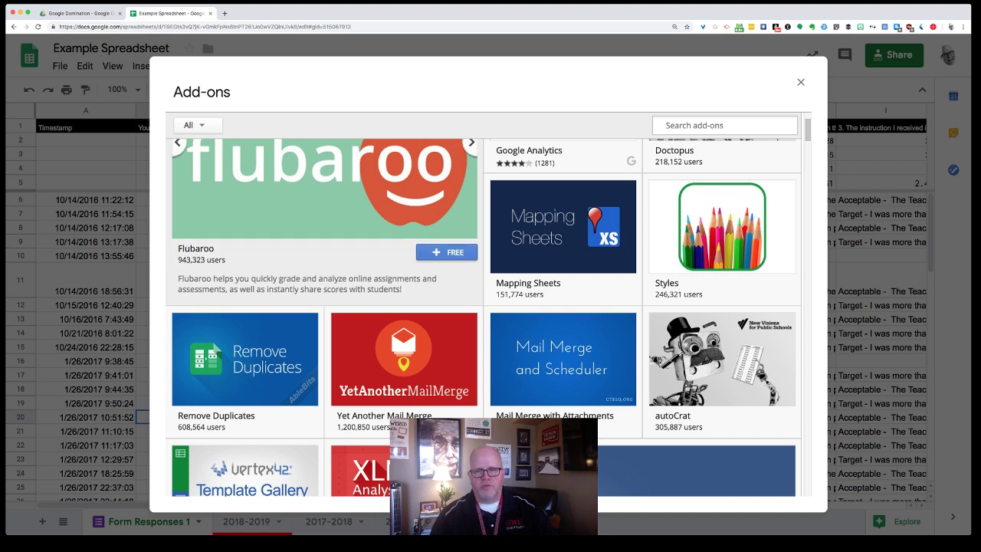
scroll(324, 253, up, 3)
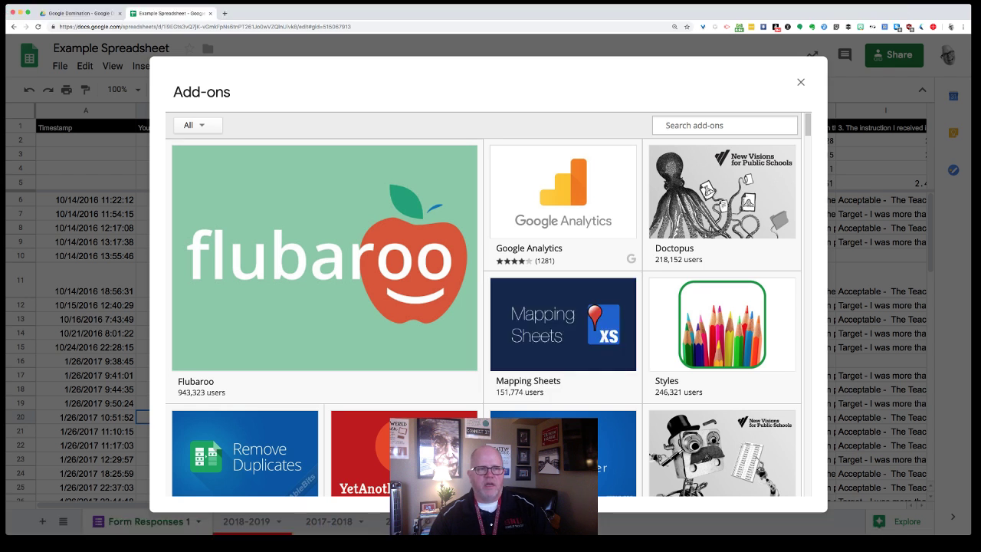
click(198, 126)
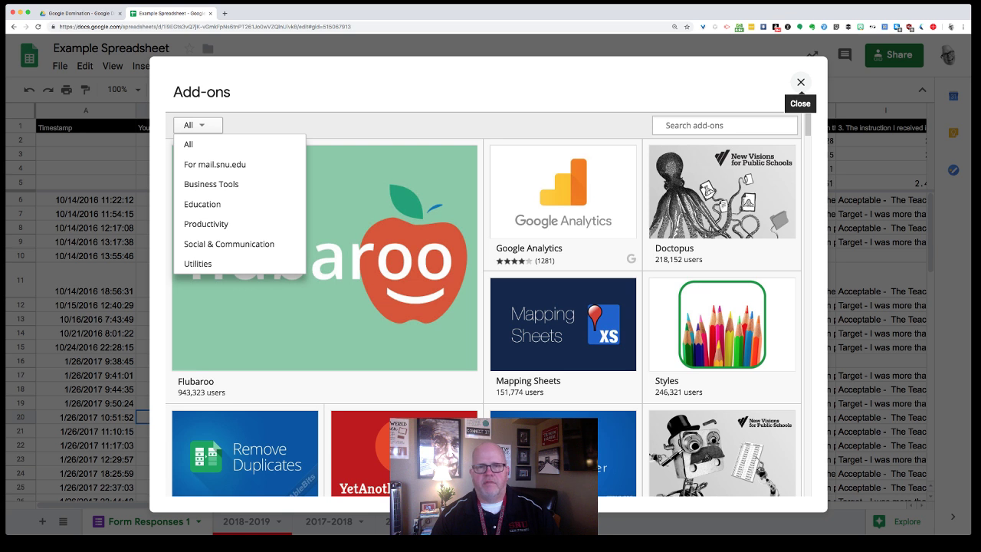
click(800, 82)
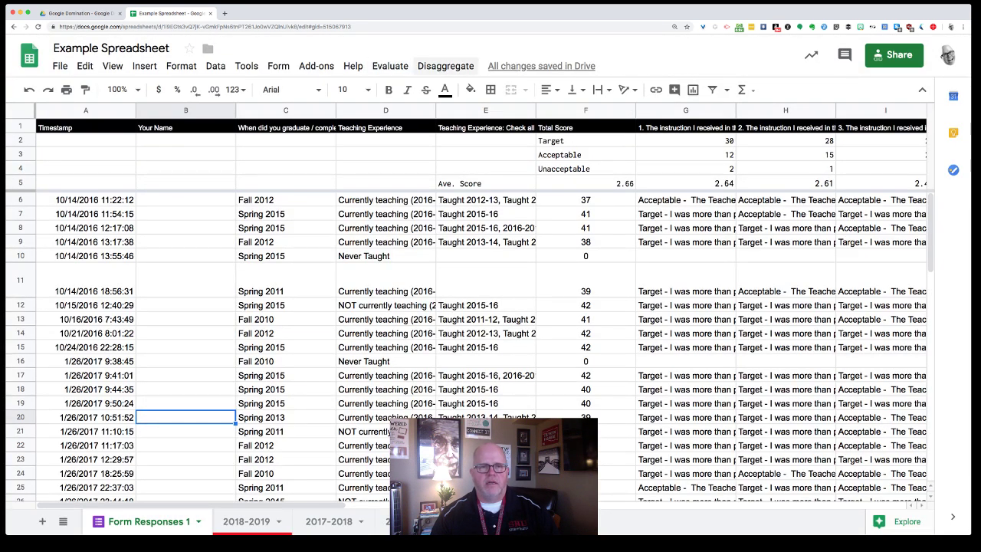
Clear the Total Score values in F6:F60 of the Form Responses 1 sheet after viewing the Evaluate commands.
click(390, 66)
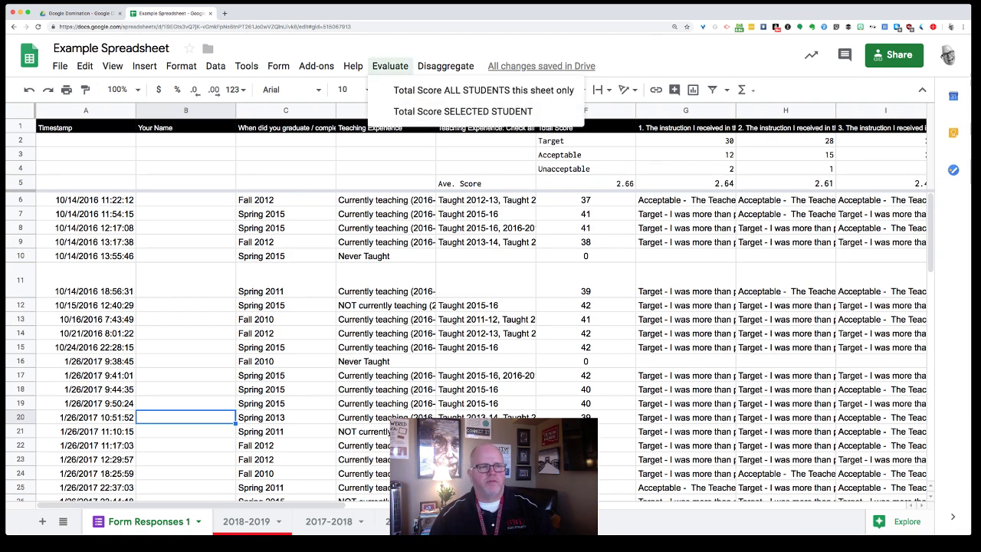
click(585, 200)
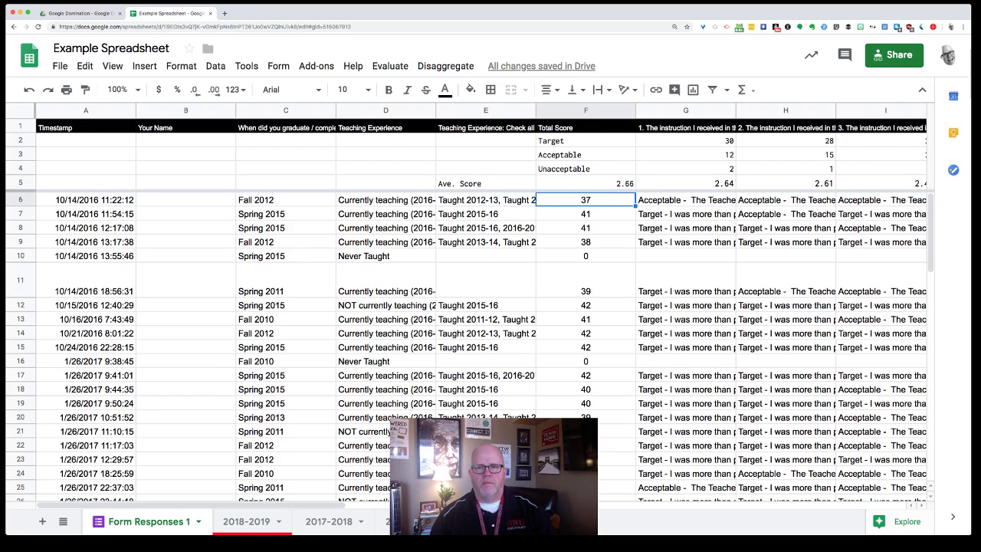
scroll(490, 345, down, 15)
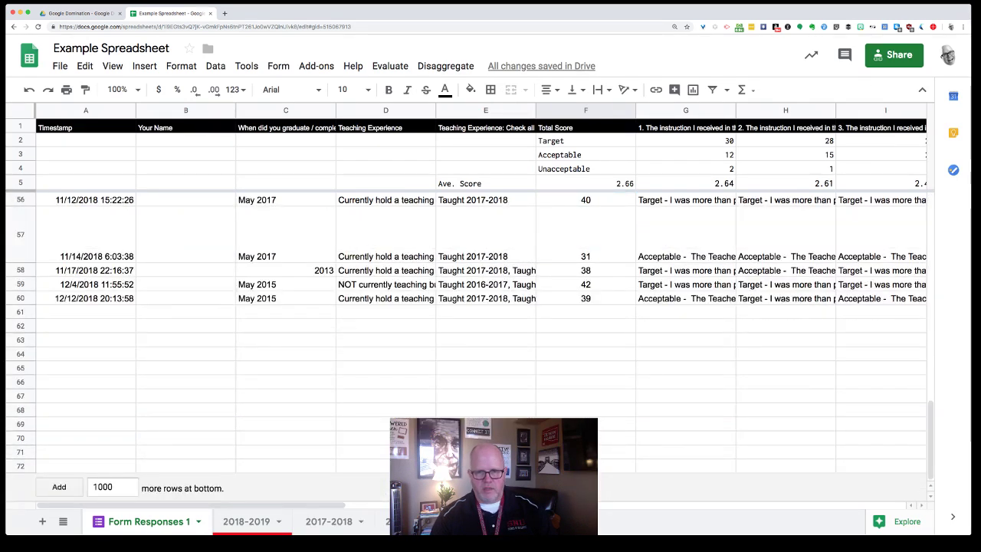
key(ctrl+shift+Down)
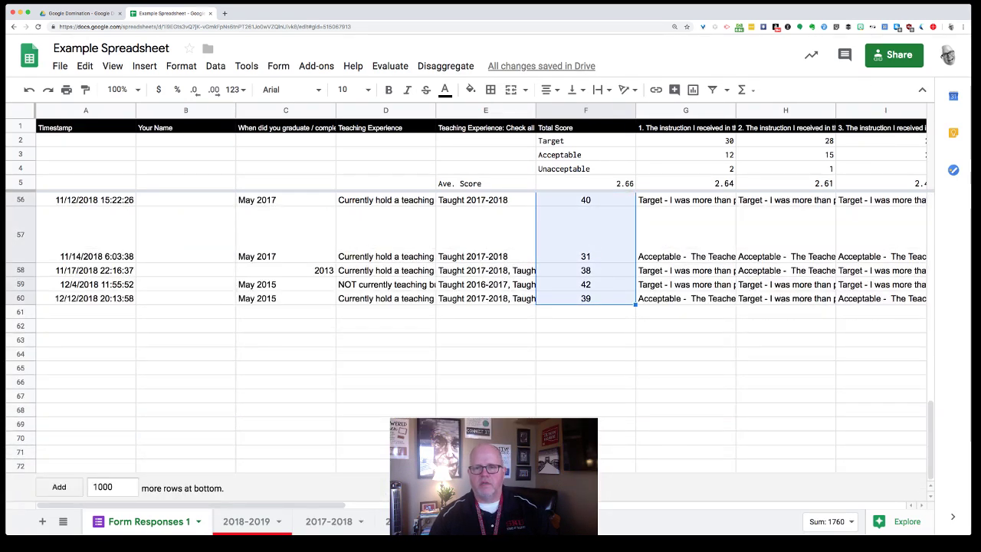
key(Delete)
scroll(491, 345, up, 15)
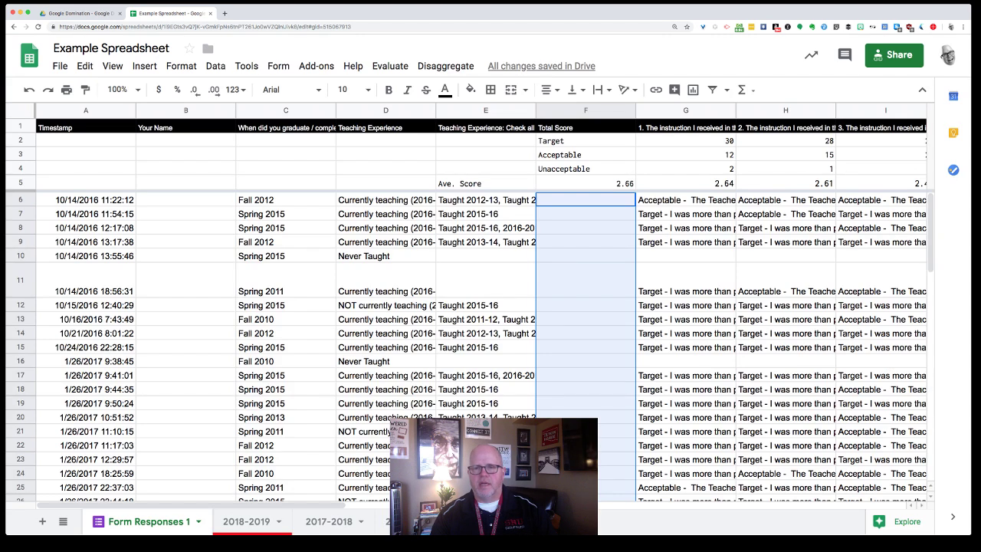
Clear the Max Score values in U6:U60 of the Form Responses 1 sheet.
scroll(483, 306, right, 15)
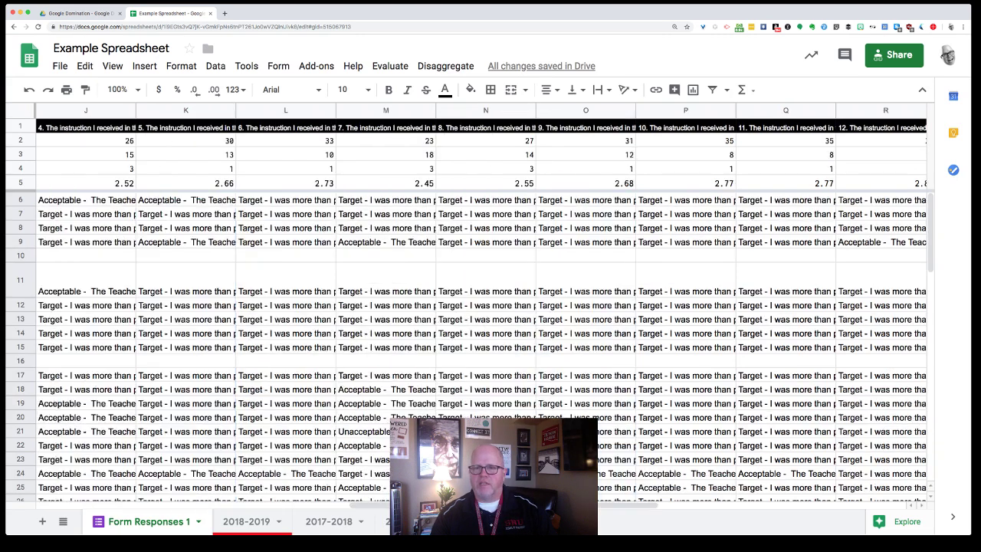
scroll(482, 306, right, 2)
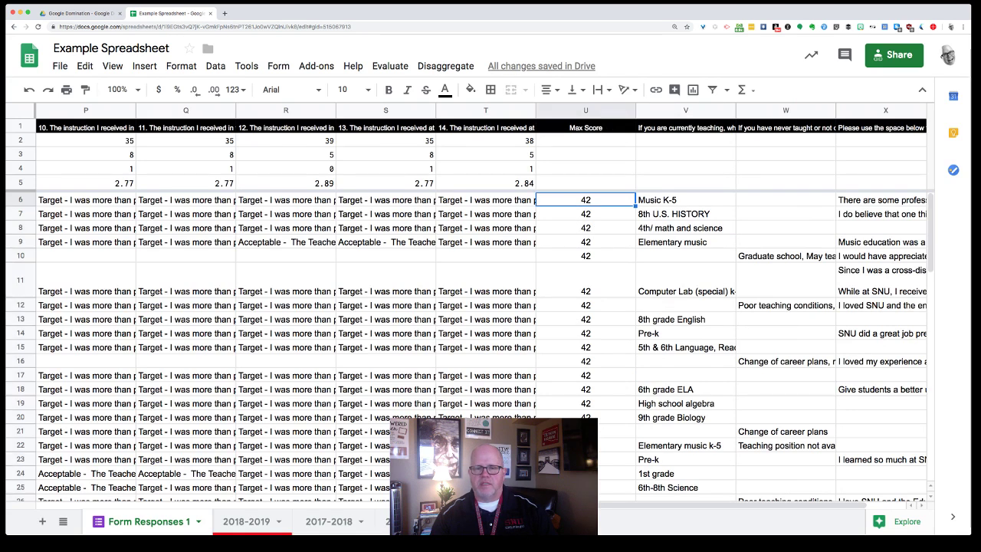
scroll(483, 345, down, 9)
scroll(483, 344, down, 6)
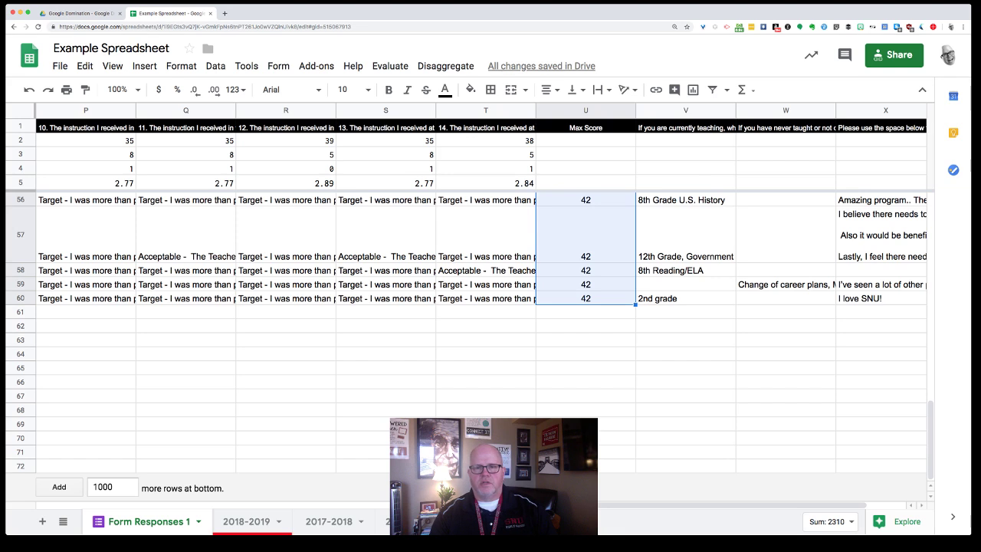
key(Delete)
scroll(490, 245, left, 15)
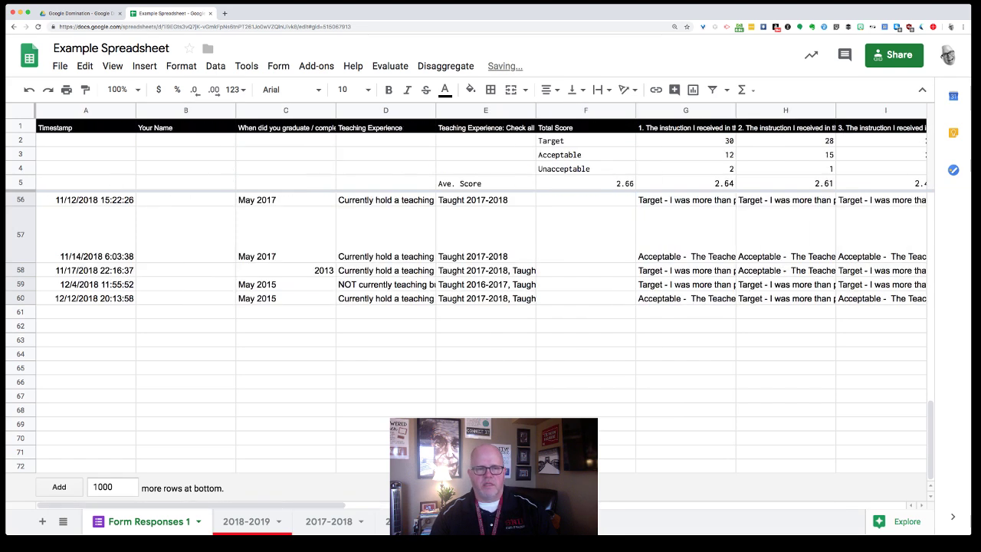
scroll(490, 306, right, 2)
scroll(491, 307, up, 15)
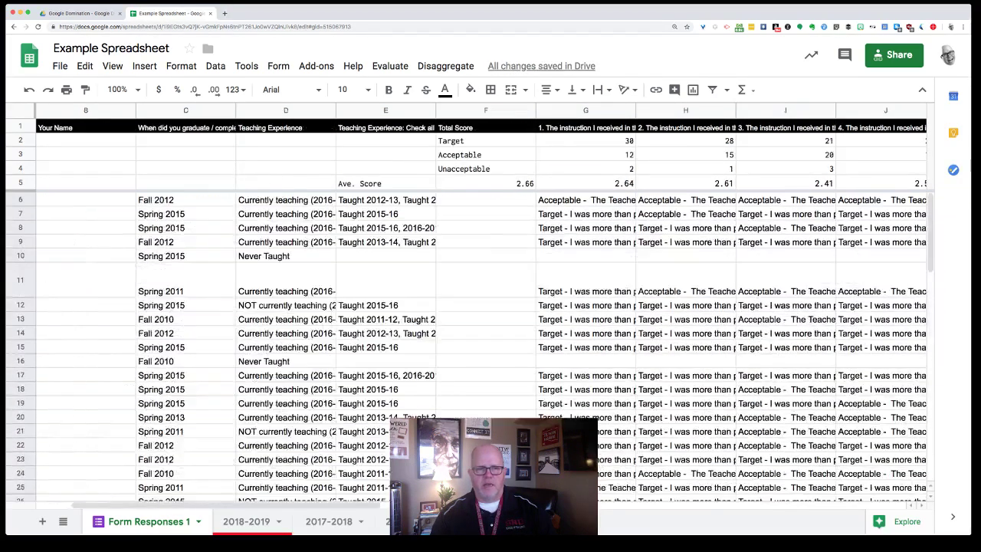
Examine the first question's responses in G7 and G6 and the average scores in F5 and G5.
scroll(491, 307, left, 2)
scroll(491, 307, right, 2)
scroll(490, 306, left, 2)
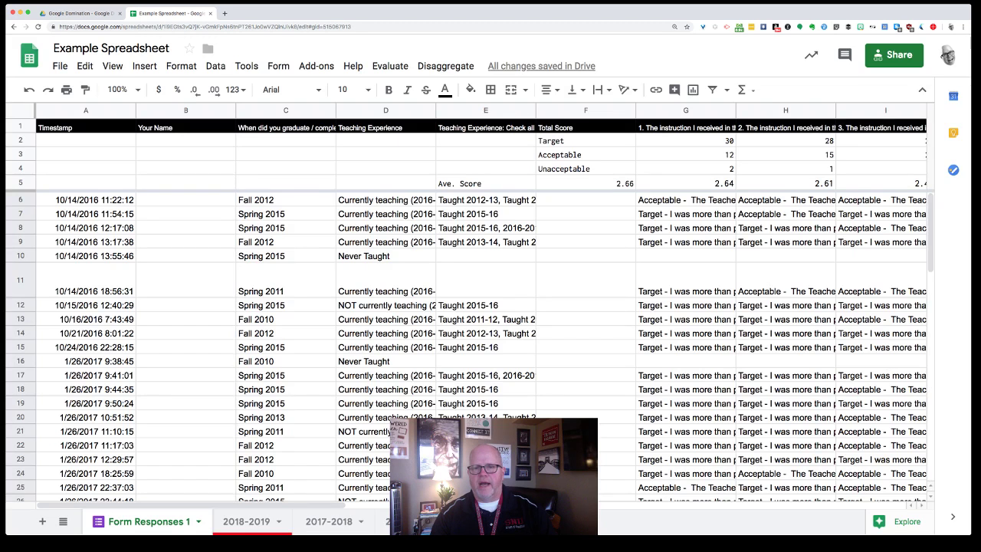
click(686, 214)
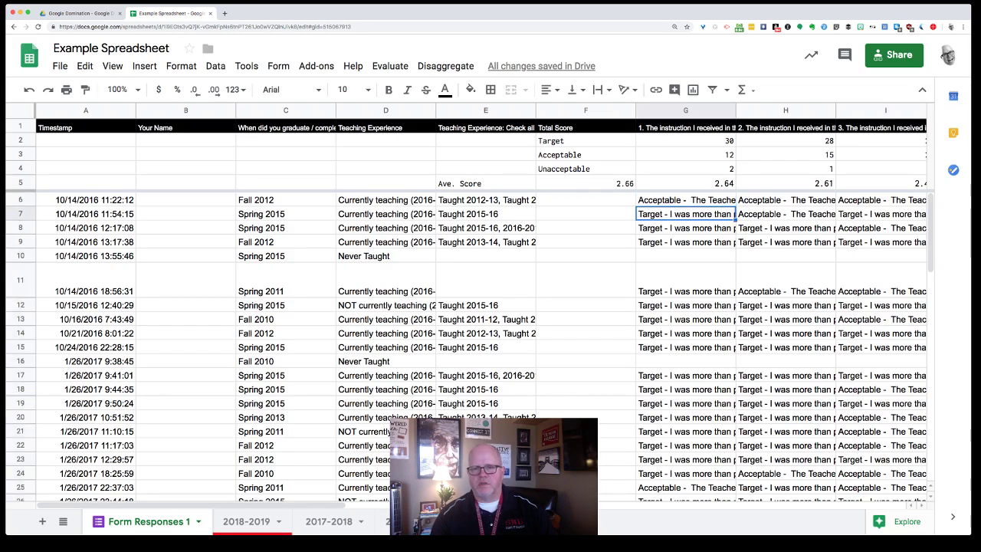
click(686, 200)
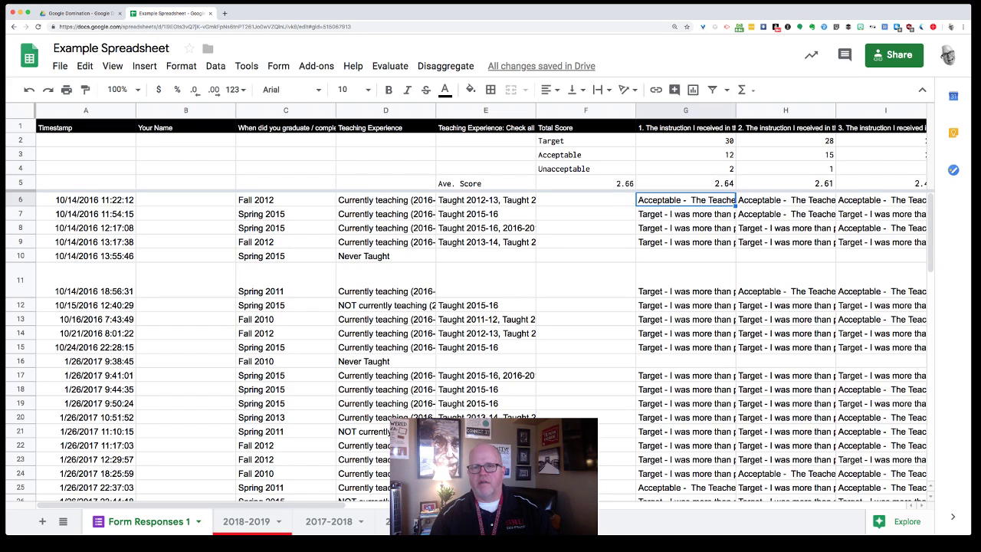
click(586, 183)
click(686, 183)
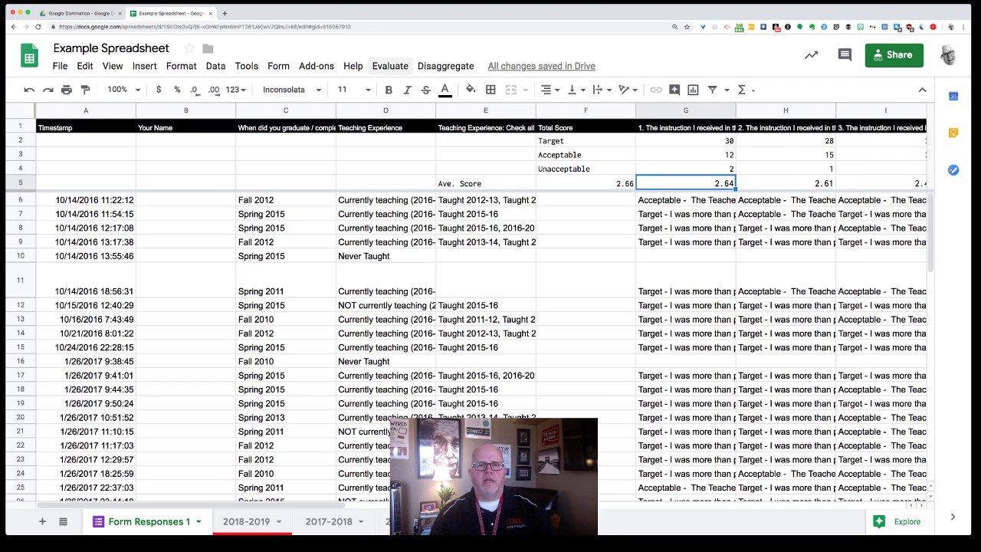
Run Total Score SELECTED STUDENT for row 8, authorize the attached script, and check the row's Total Score and Max Score.
click(390, 66)
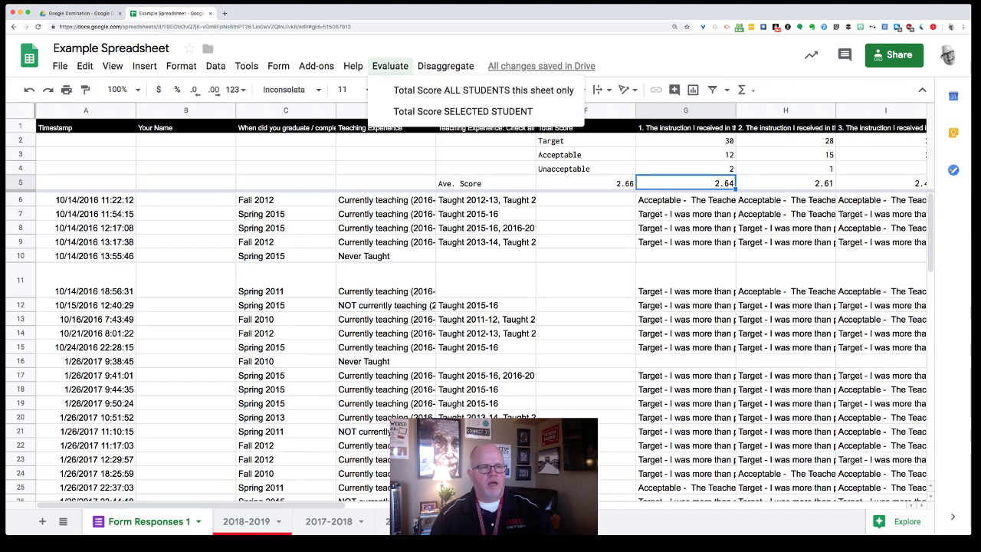
click(20, 227)
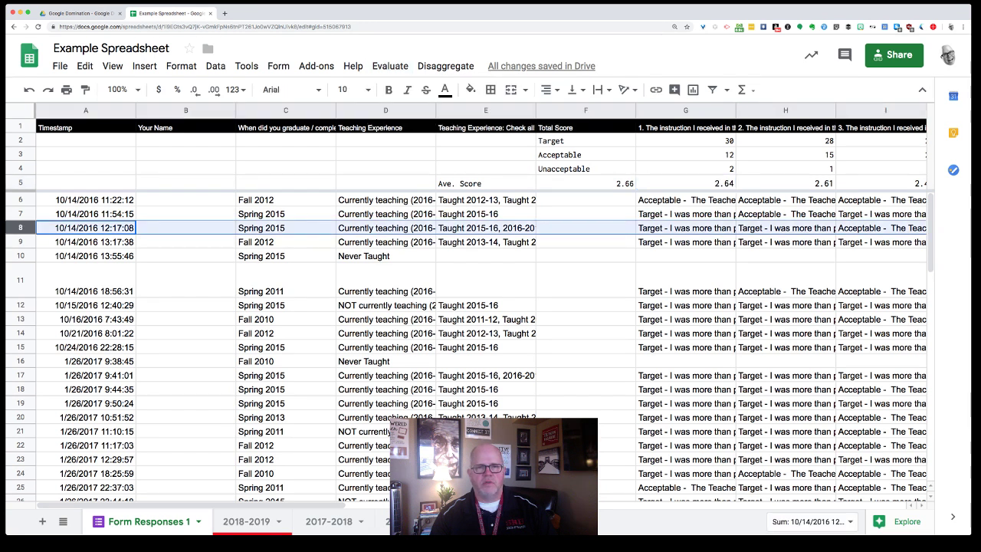
click(446, 65)
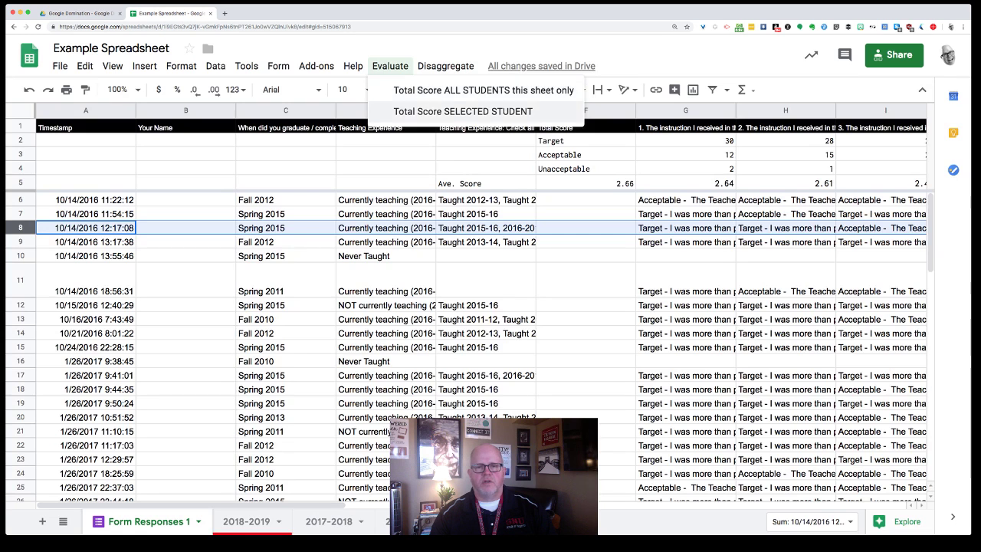
click(480, 90)
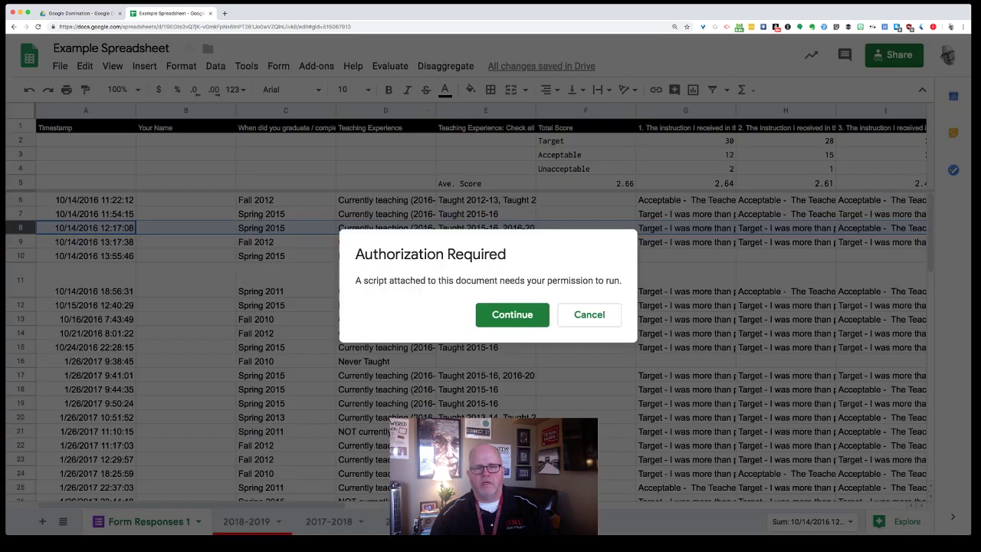
click(512, 314)
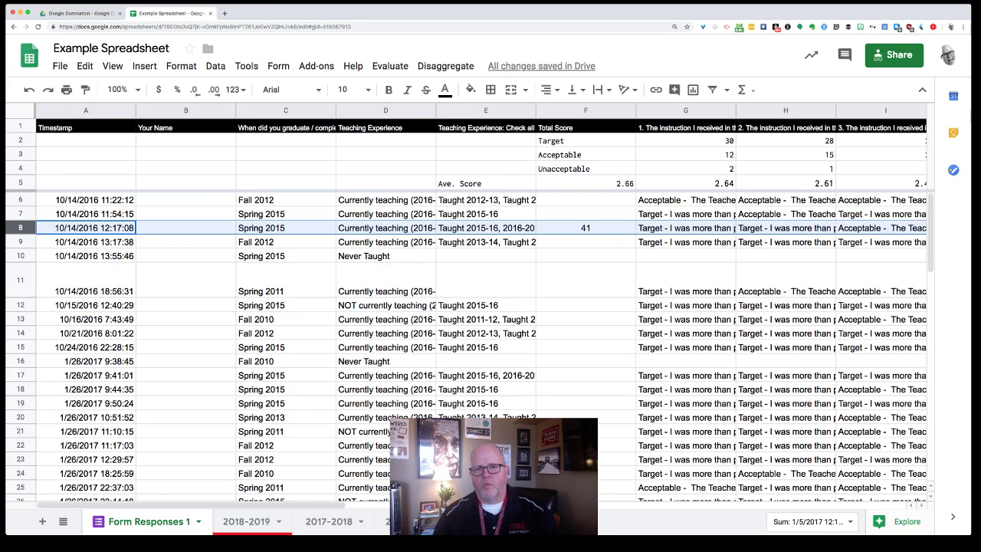
scroll(482, 306, right, 10)
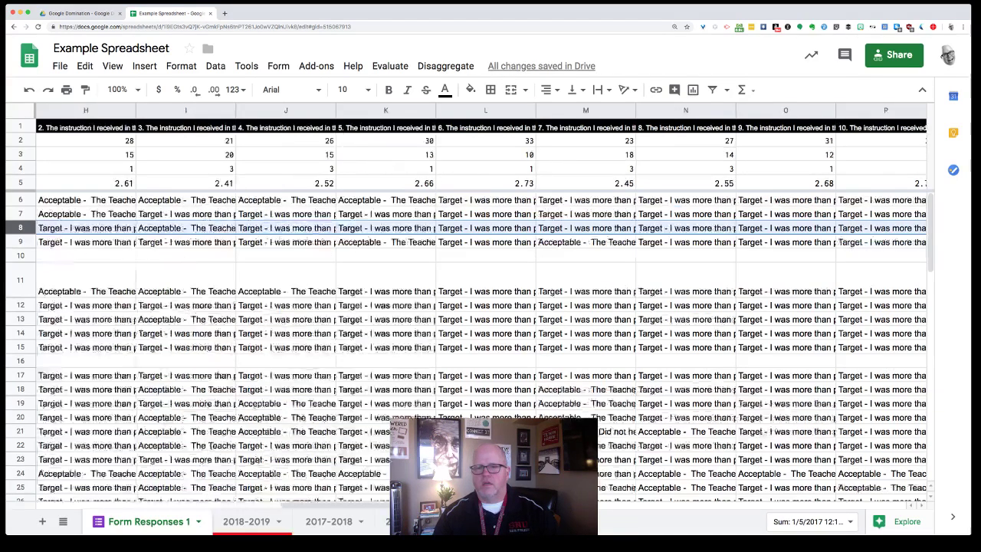
scroll(483, 307, right, 10)
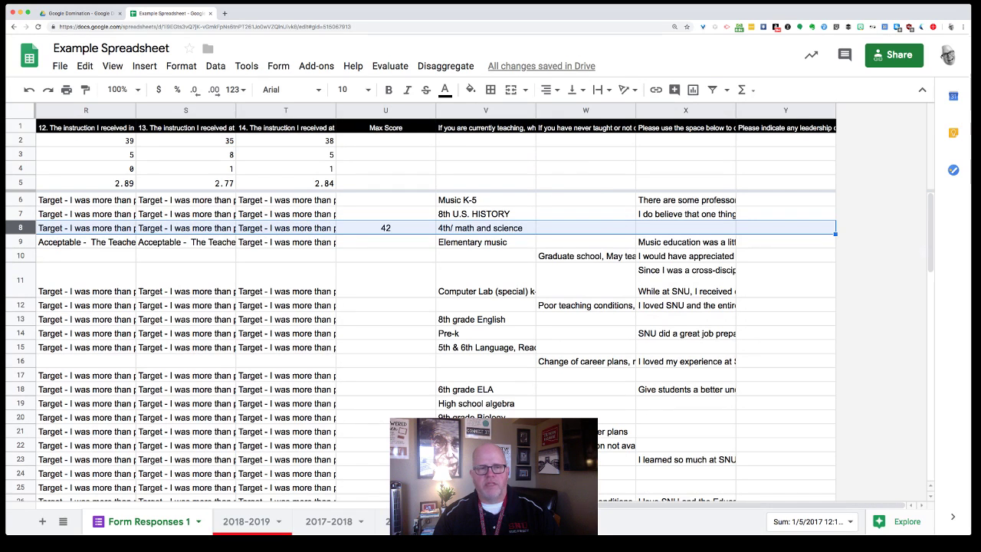
scroll(483, 306, left, 20)
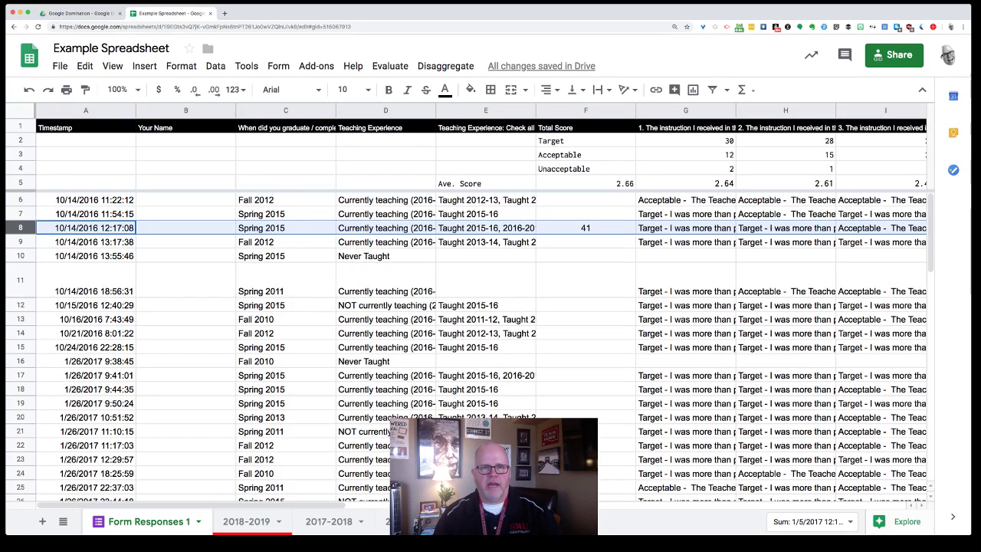
Run Total Score ALL STUDENTS for this sheet and review the scores down the Total Score column.
click(390, 66)
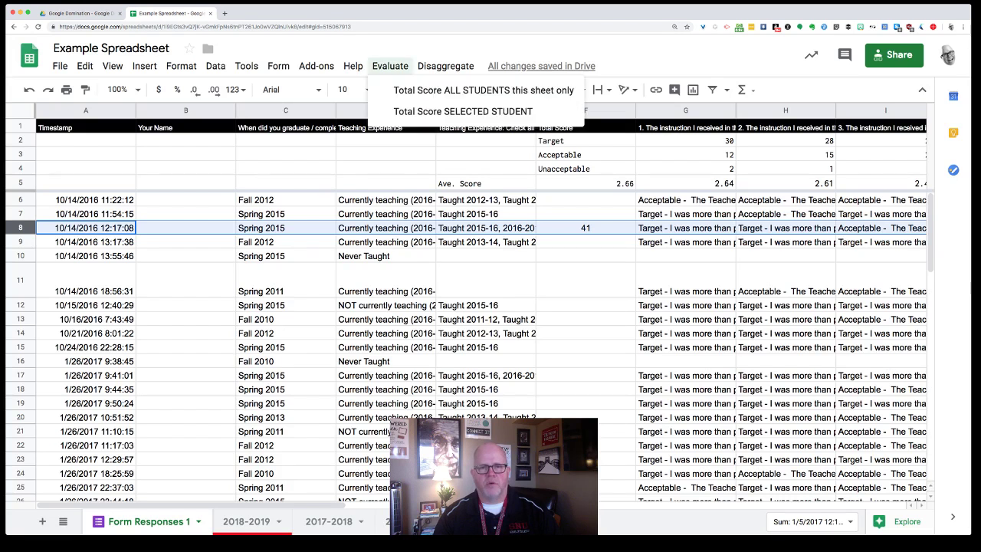
click(483, 90)
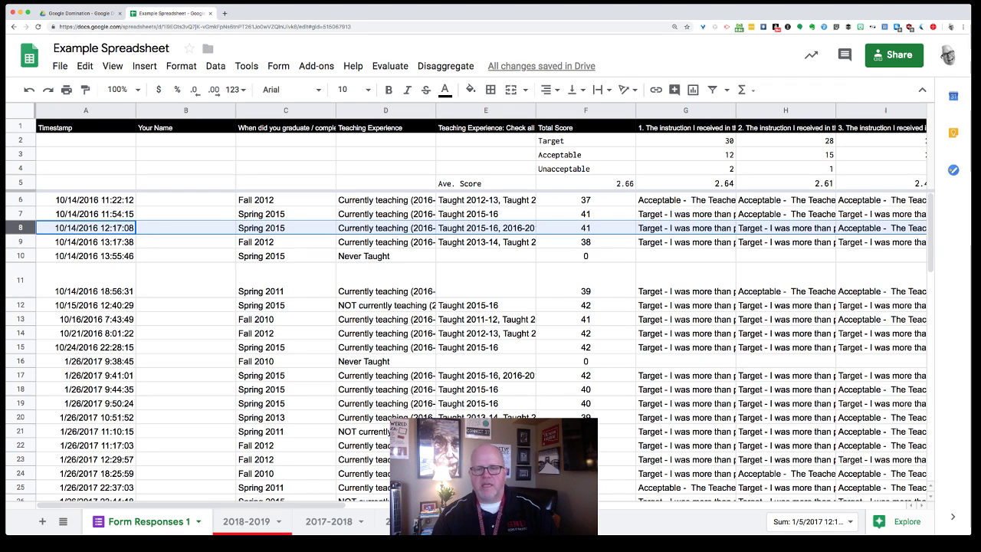
scroll(490, 345, down, 4)
scroll(490, 345, down, 5)
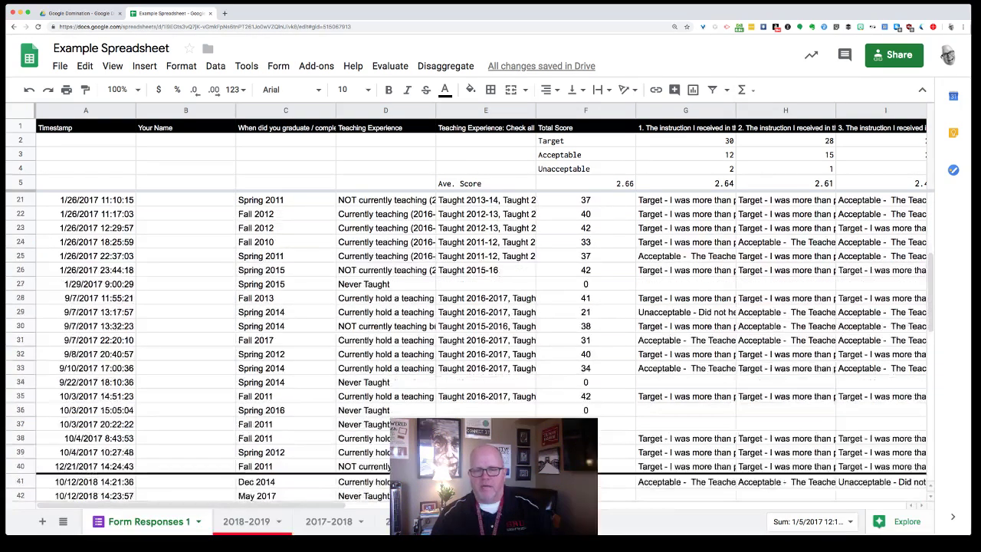
scroll(490, 345, down, 4)
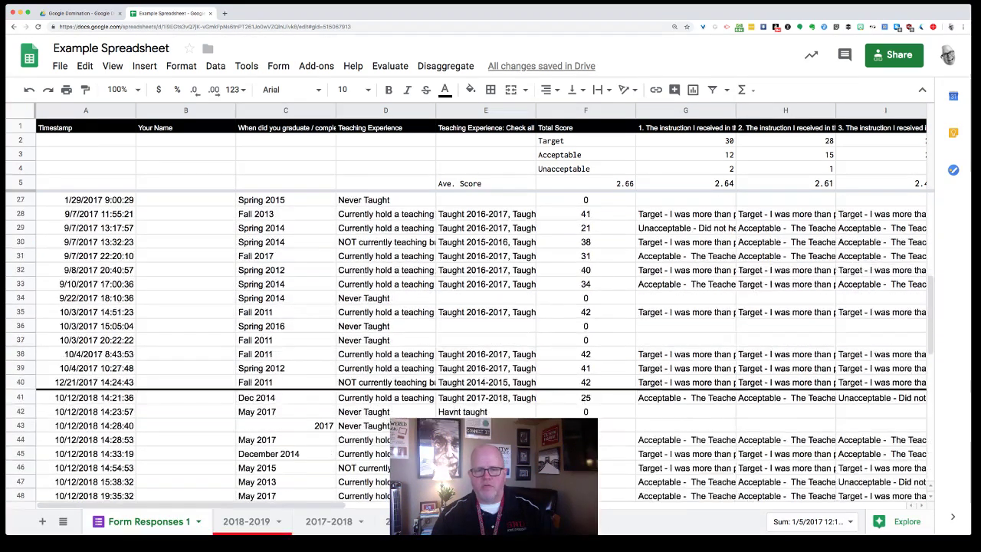
scroll(490, 345, up, 15)
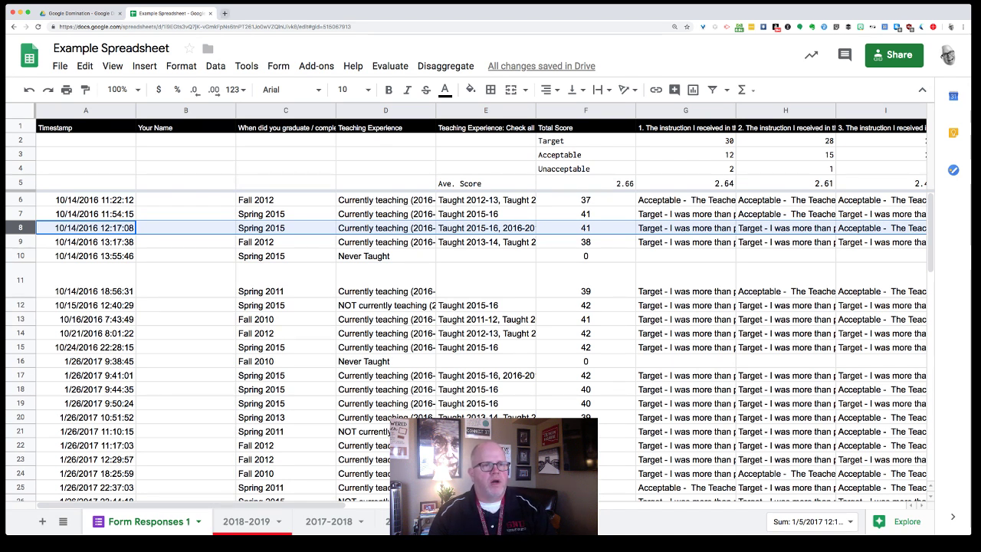
Open a YouTube channel by its custom address in a new browser tab, view it, and close the tab.
key(super+t)
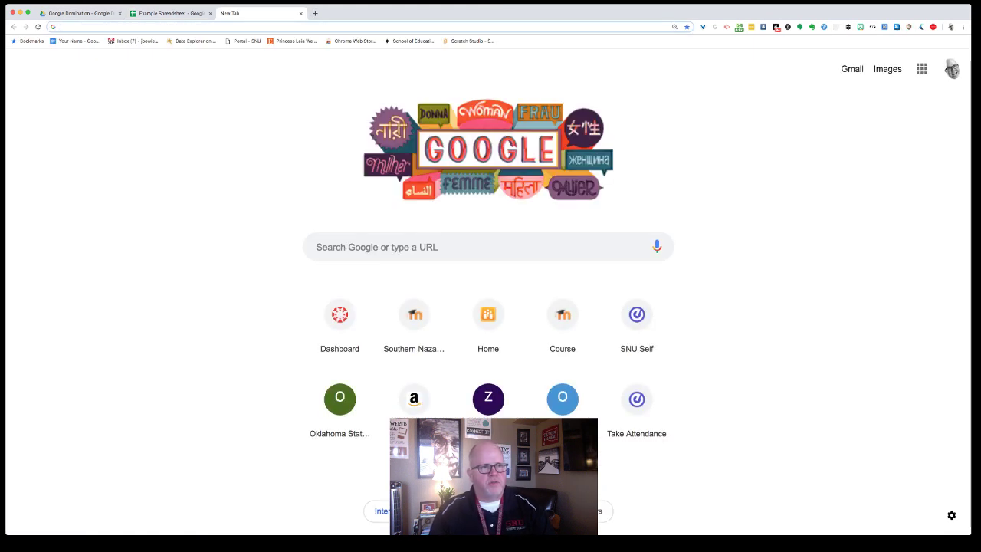
text(yout)
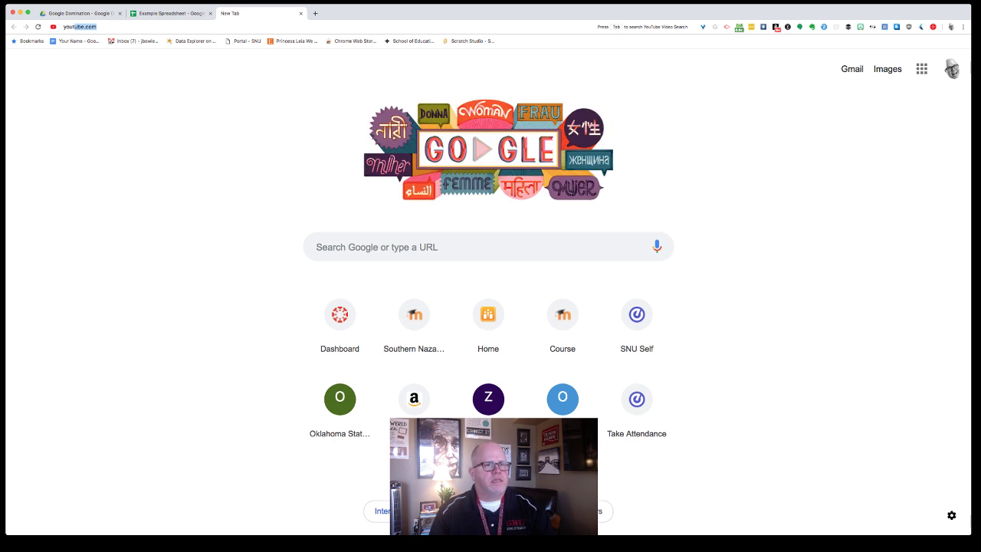
text(ube.com/)
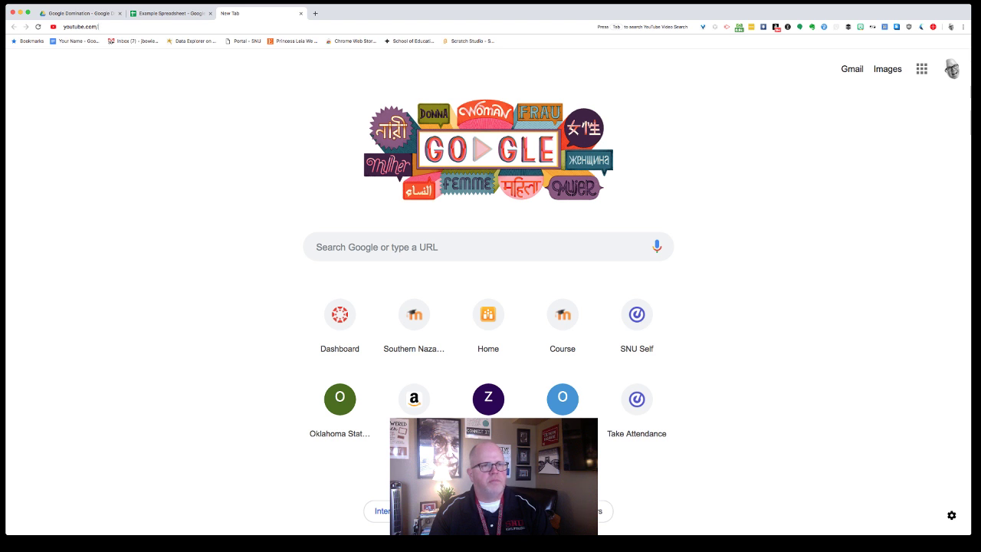
text(jodyle)
text(awesome)
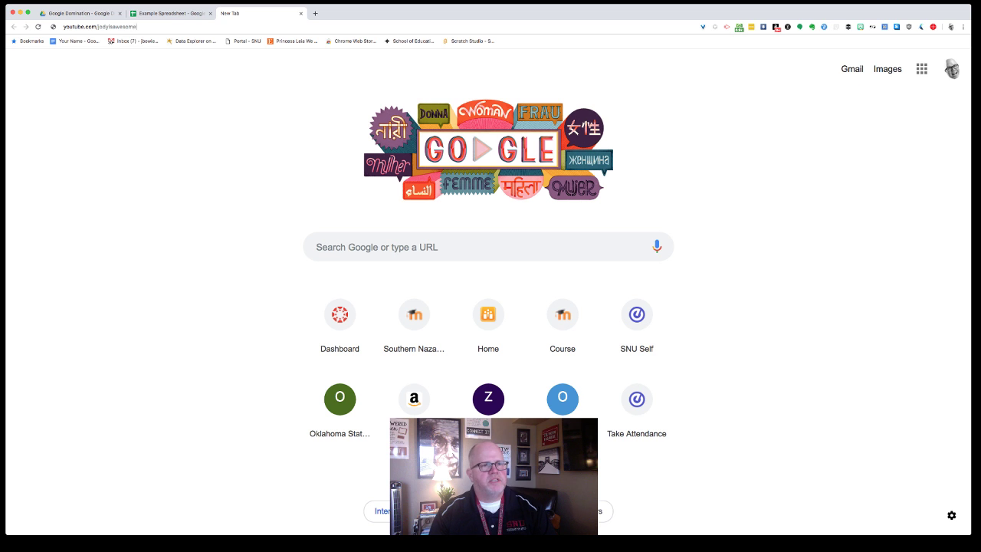
key(Return)
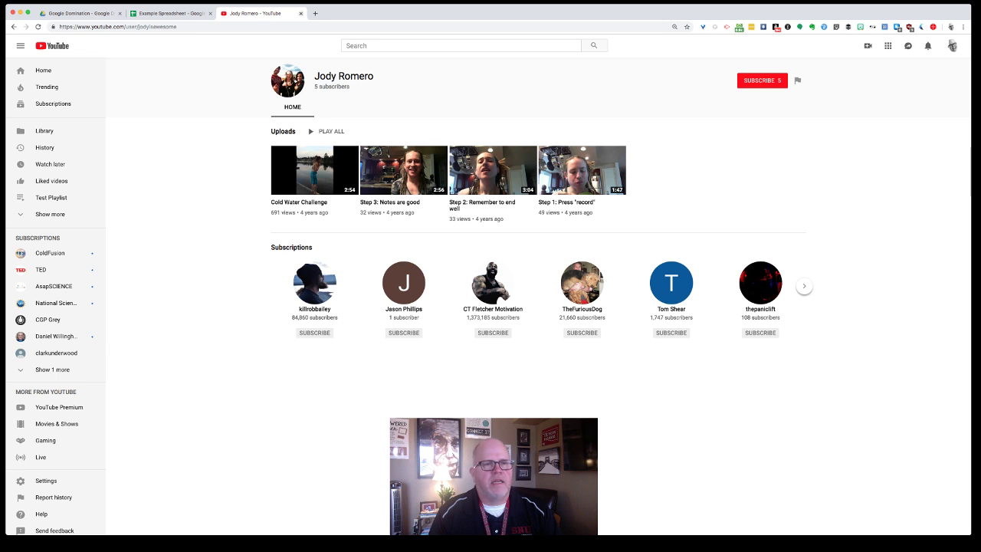
key(super+w)
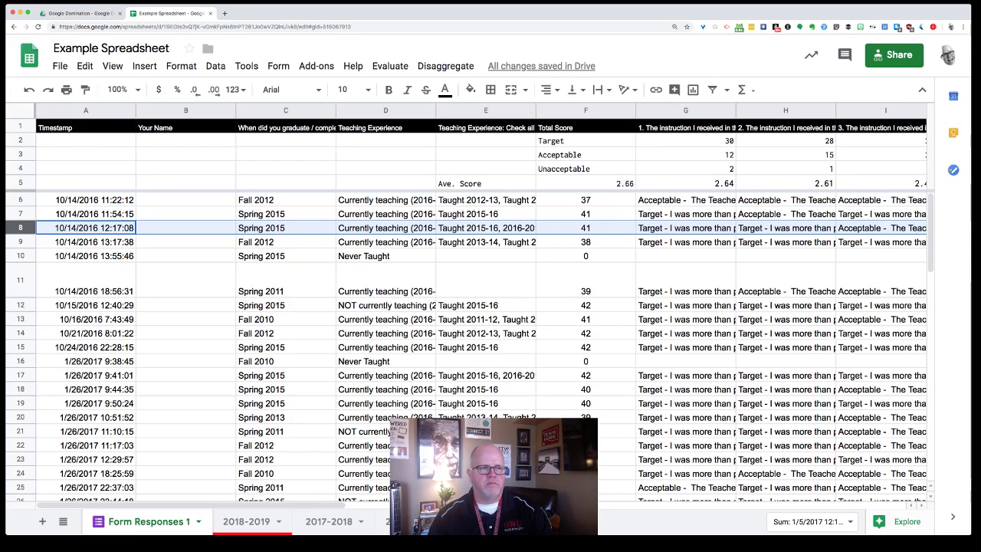
Change the text color of header row 1 to green.
click(20, 126)
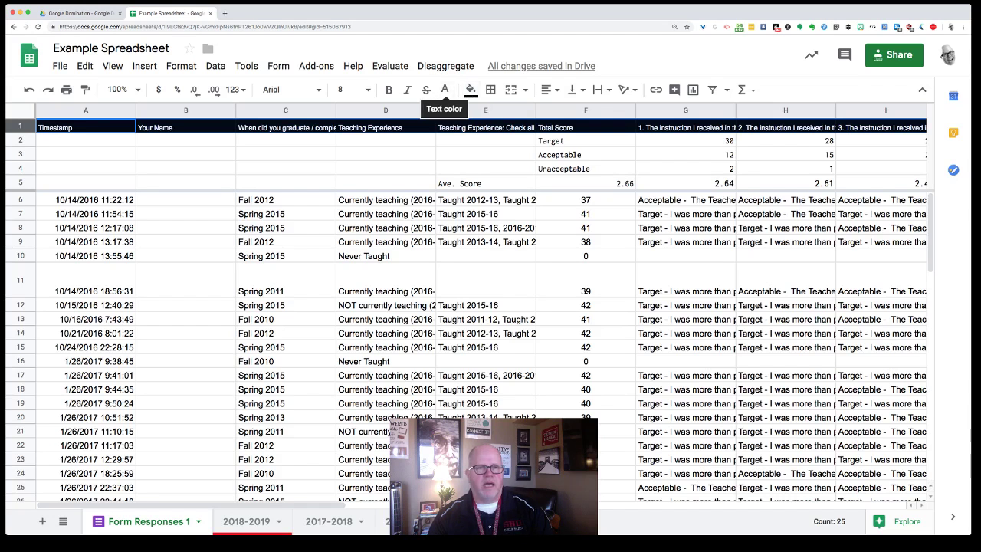
click(445, 90)
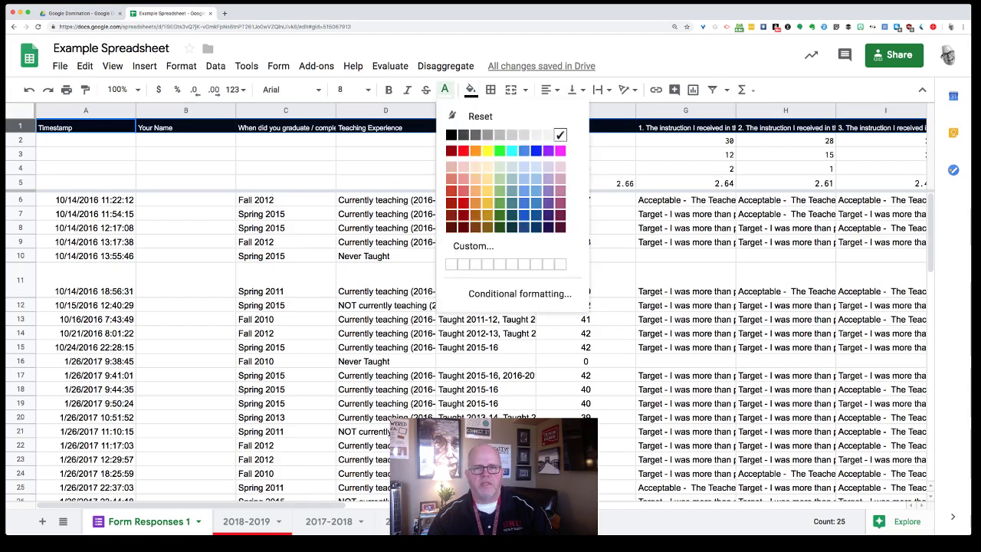
click(499, 150)
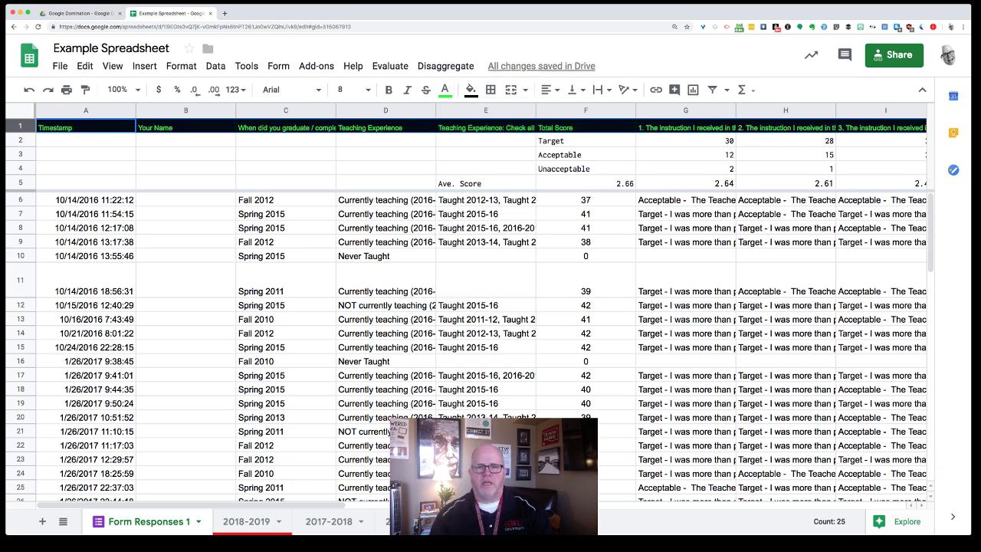
Inspect the first question's header in G1 and select the whole Total Score column F.
scroll(445, 276, down, 1)
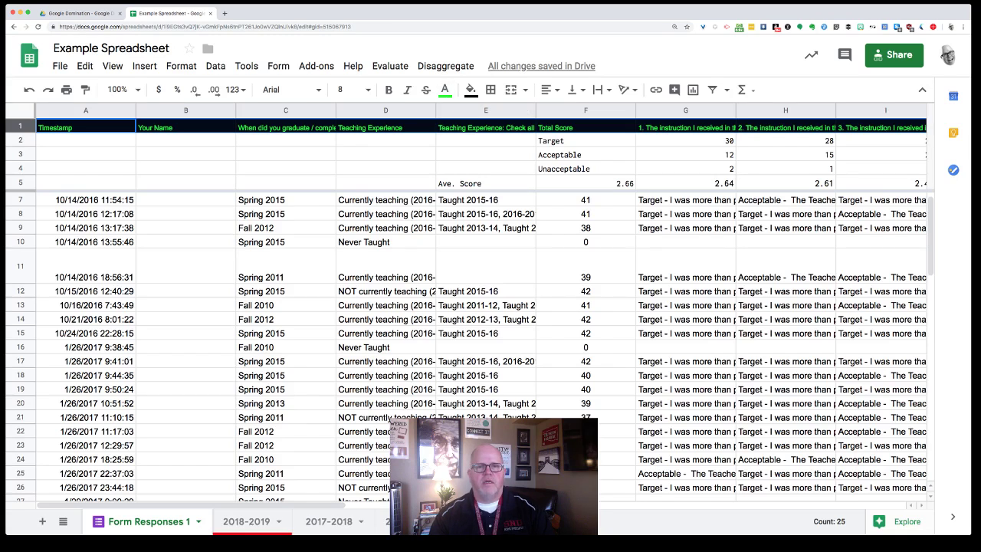
scroll(469, 307, up, 1)
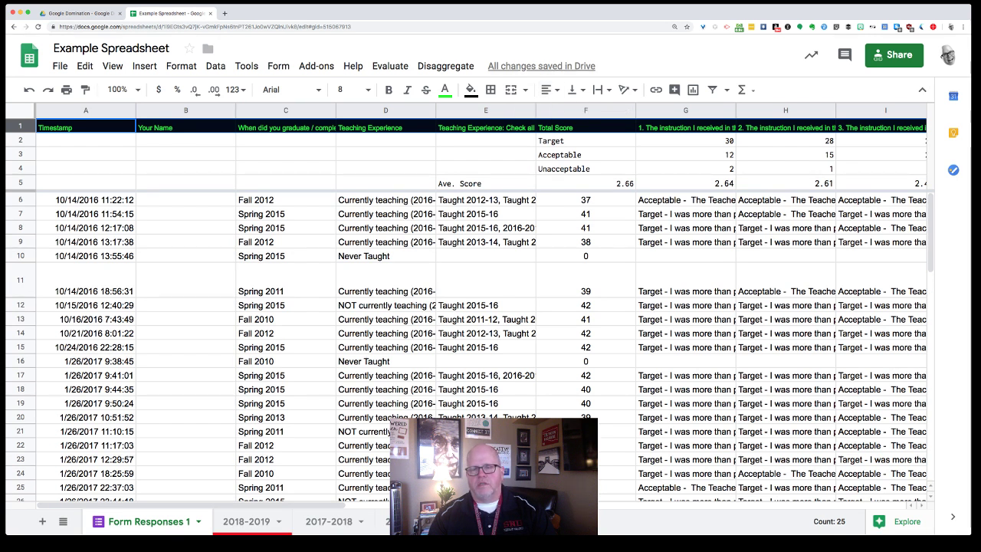
click(686, 127)
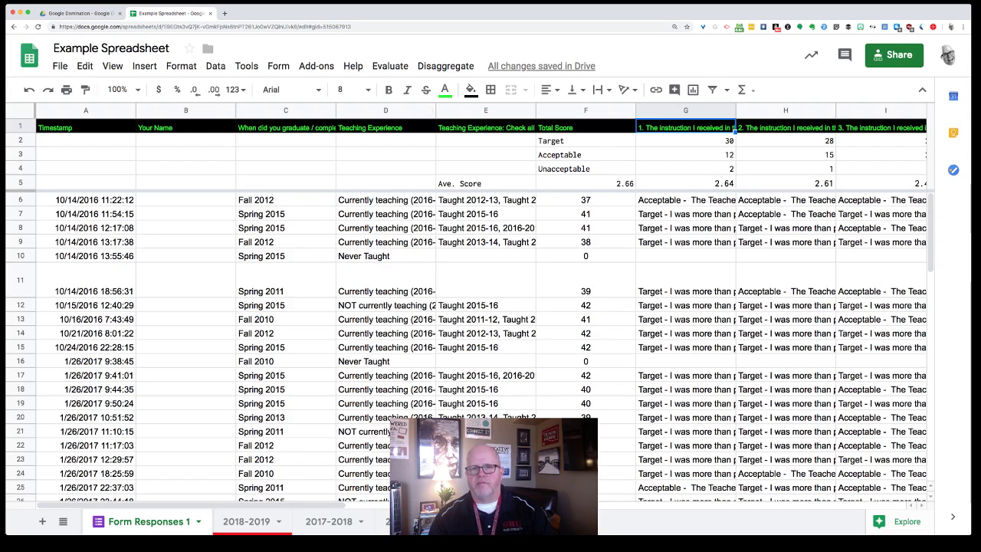
click(585, 110)
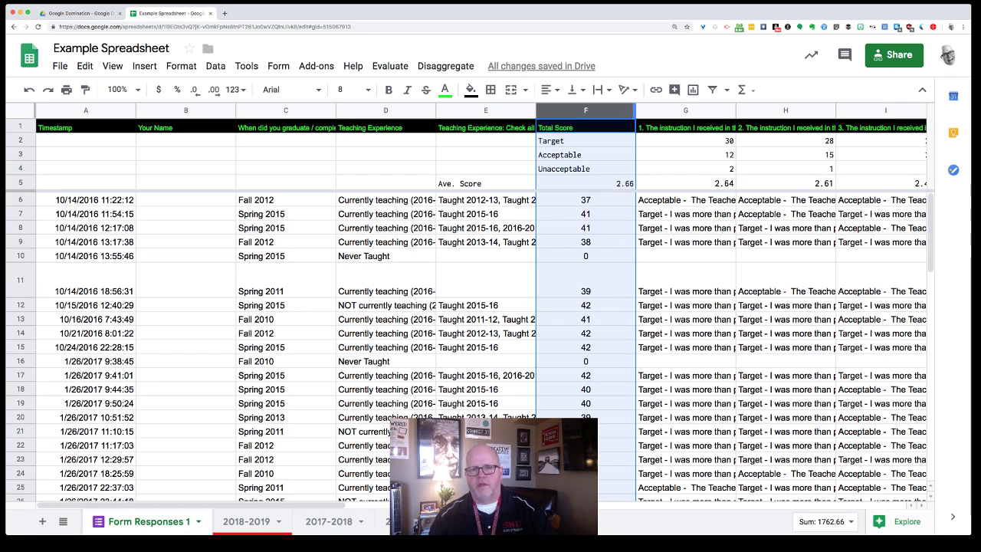
Narrow the Total Score column F and wrap the text in header row 1.
drag(634, 110, 606, 110)
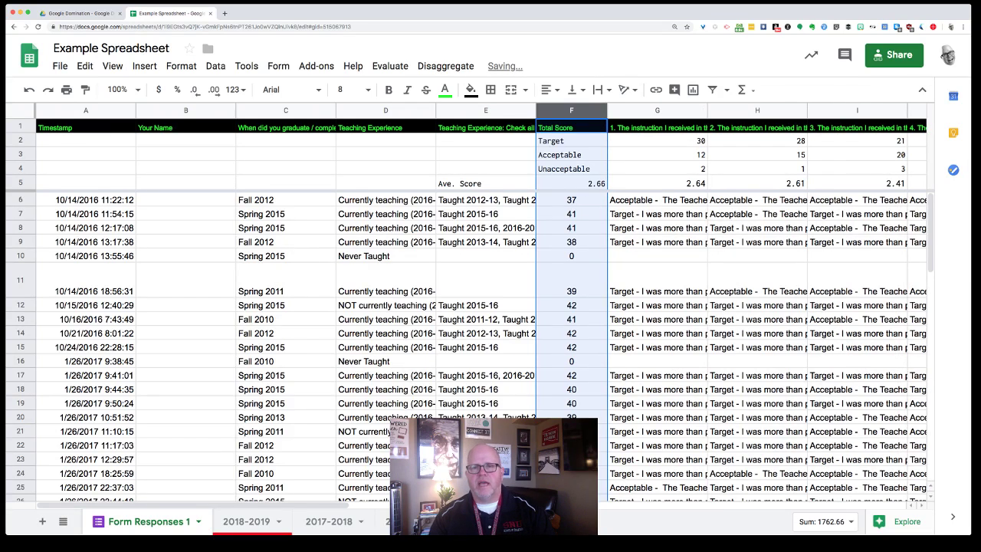
click(656, 128)
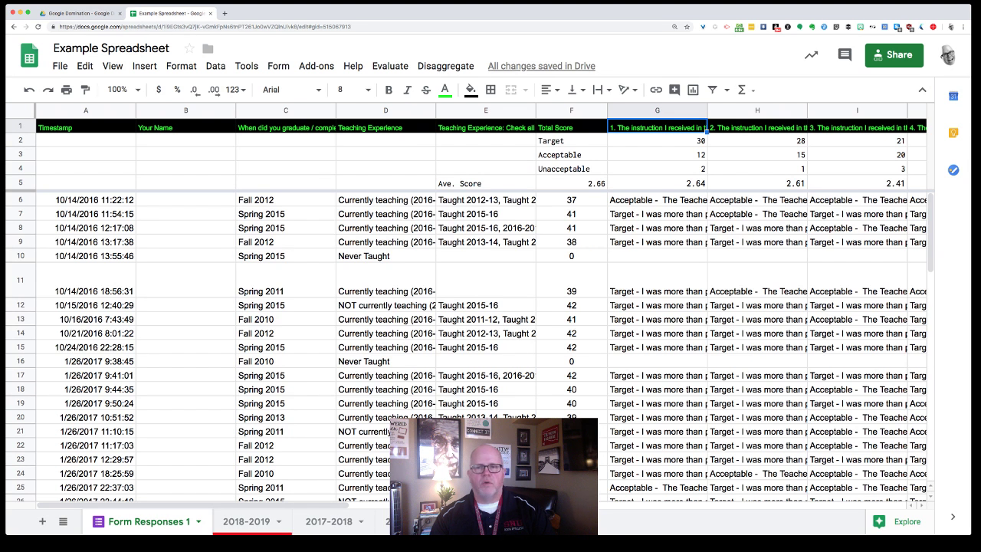
click(21, 126)
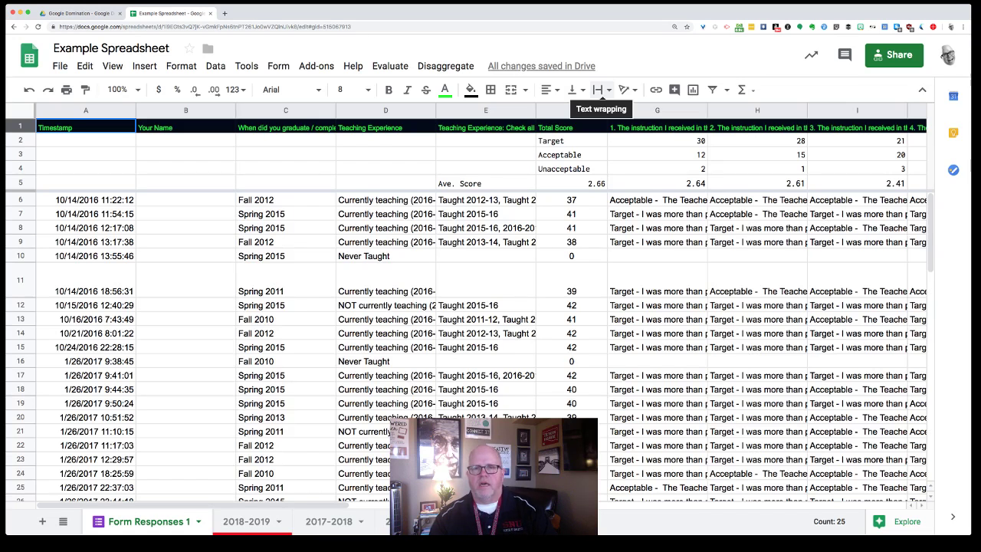
click(601, 90)
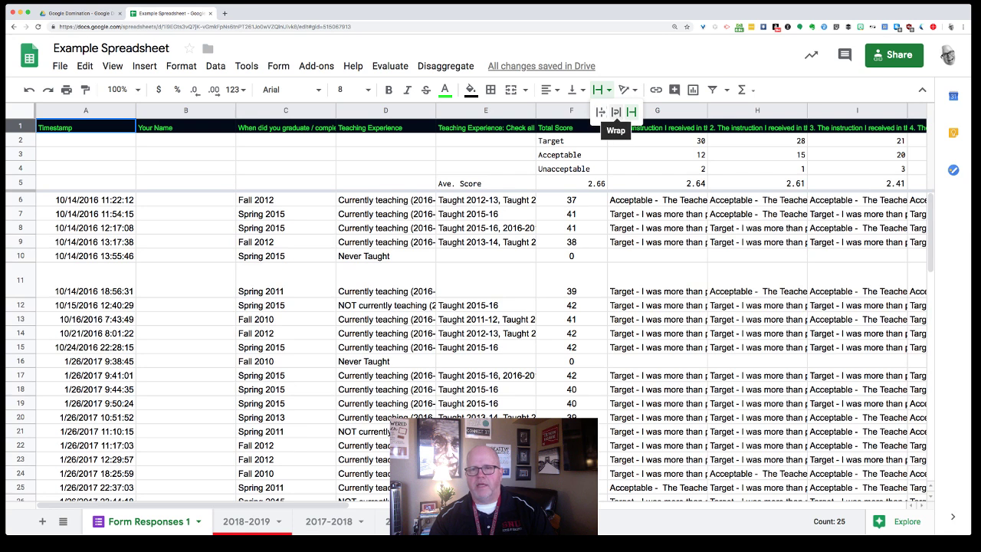
click(631, 112)
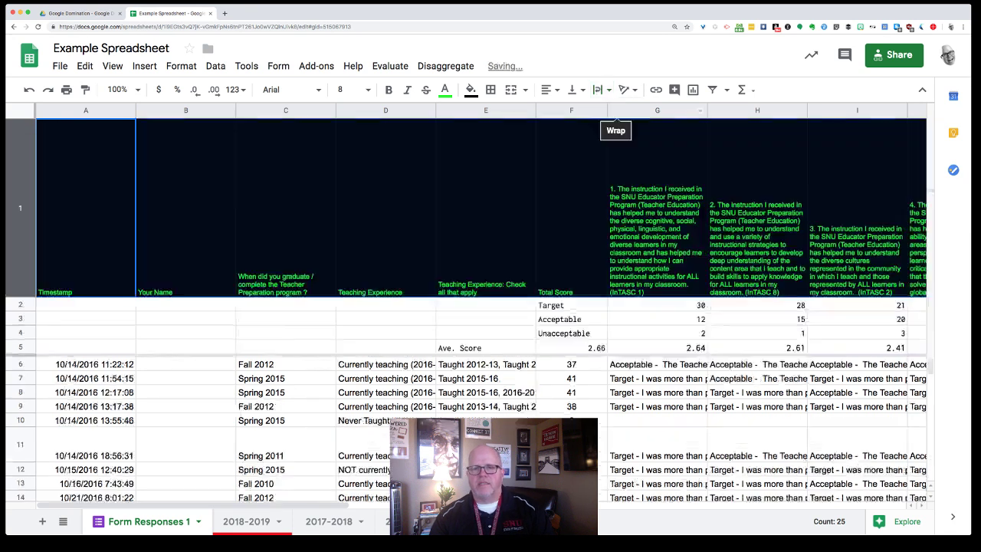
Widen column R, which holds question 12, by about half its width.
scroll(483, 307, right, 10)
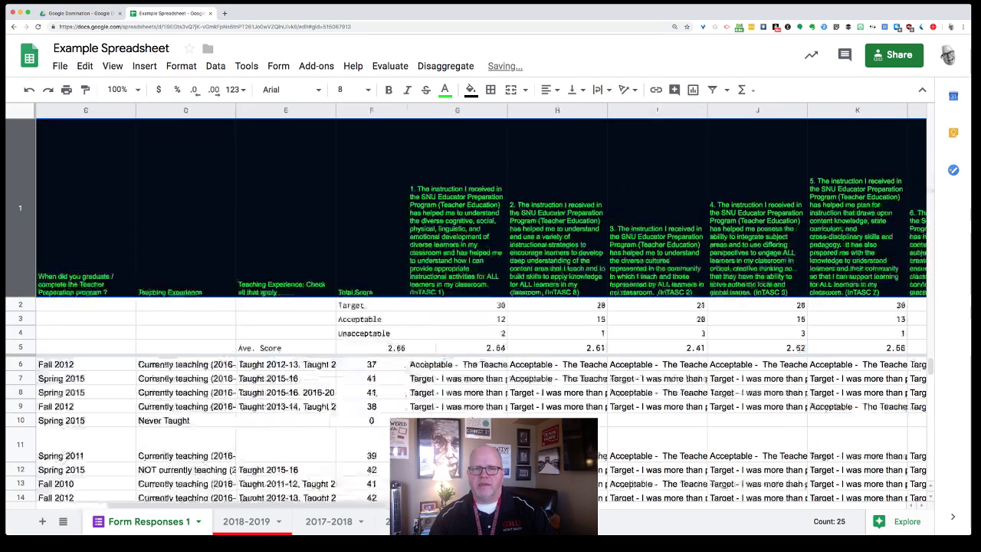
scroll(483, 306, right, 3)
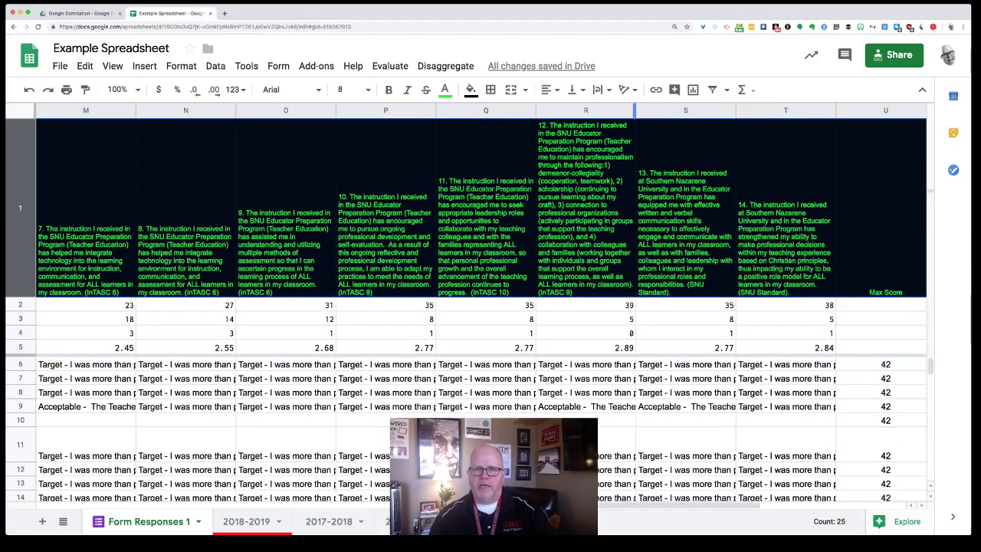
drag(634, 111, 685, 110)
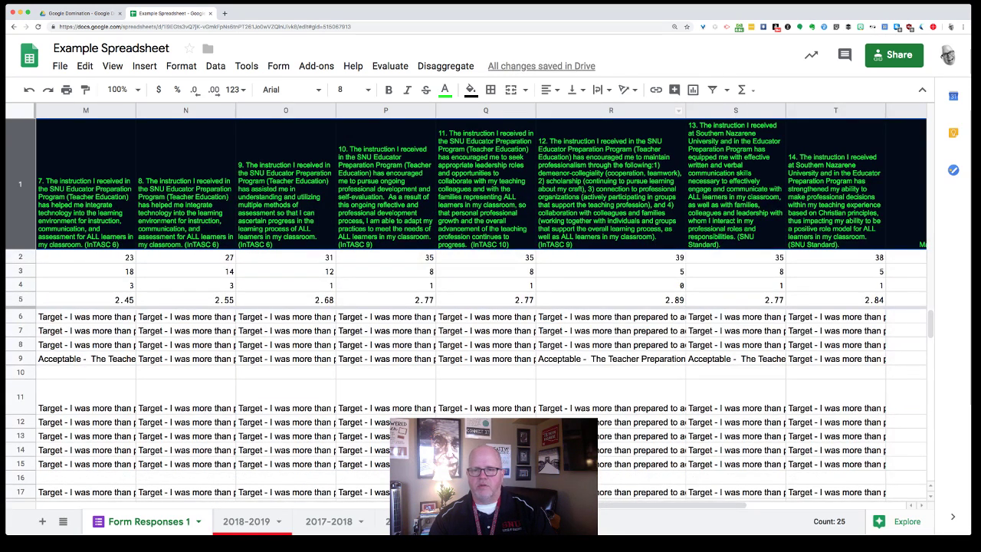
scroll(491, 230, left, 1)
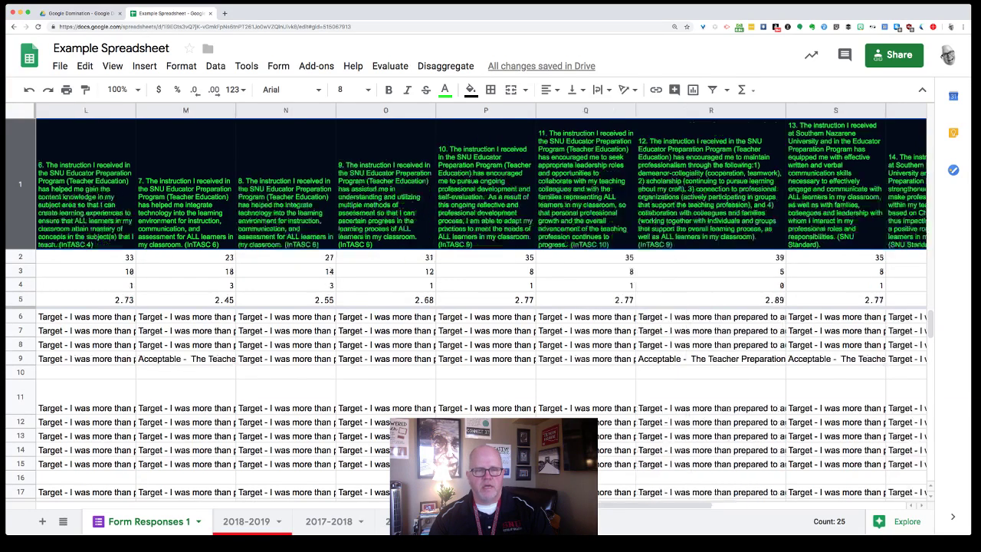
scroll(491, 306, left, 7)
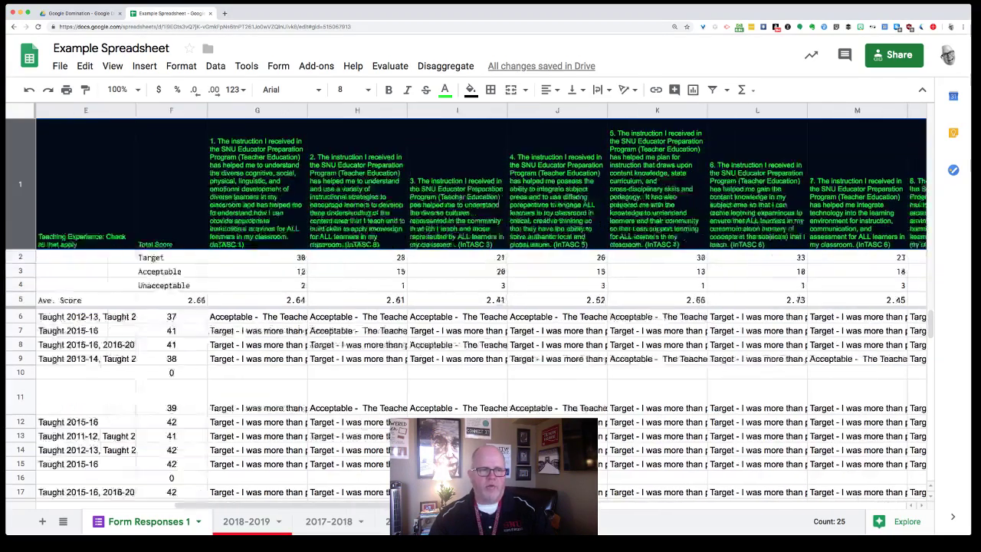
scroll(490, 307, left, 2)
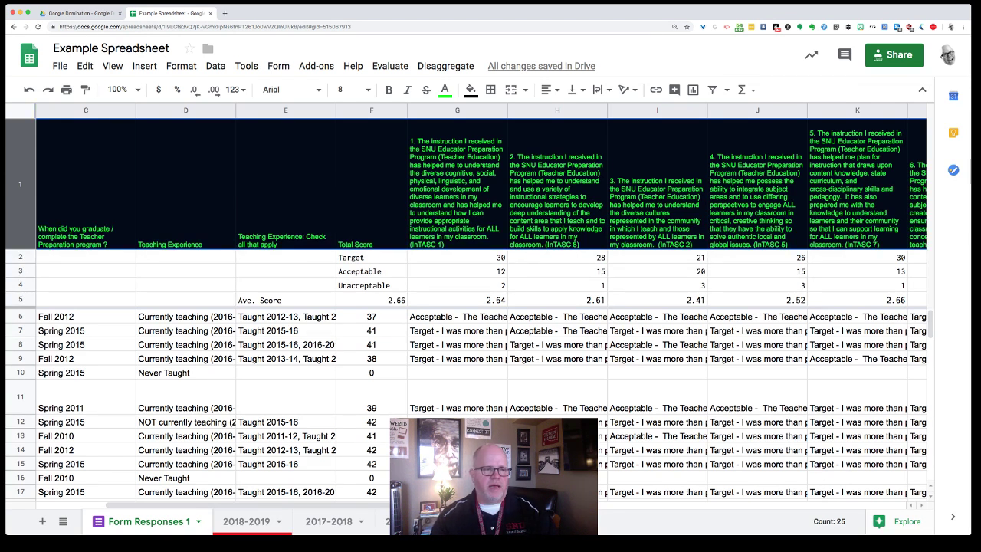
Set the text wrapping of response row 6 to Wrap and look over the enlarged row.
click(20, 316)
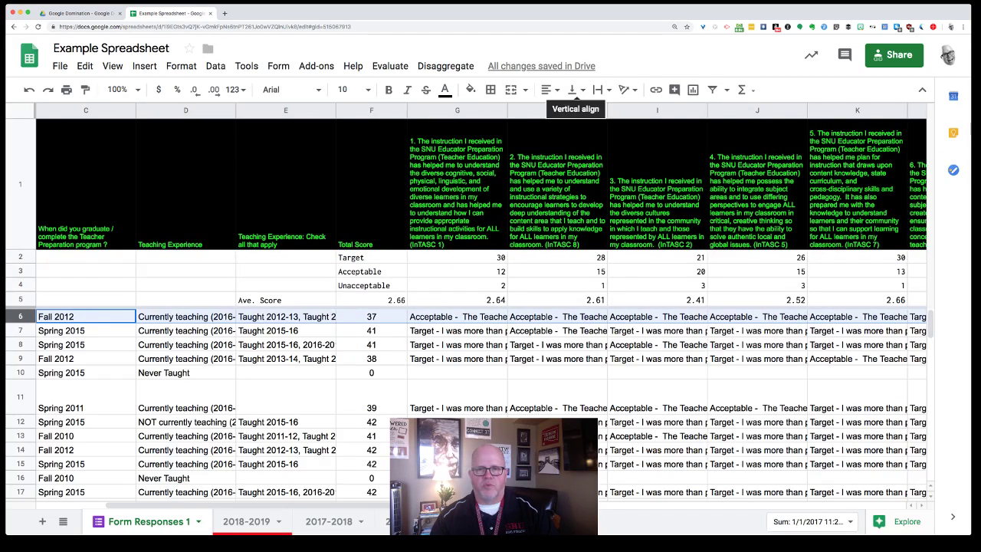
click(601, 90)
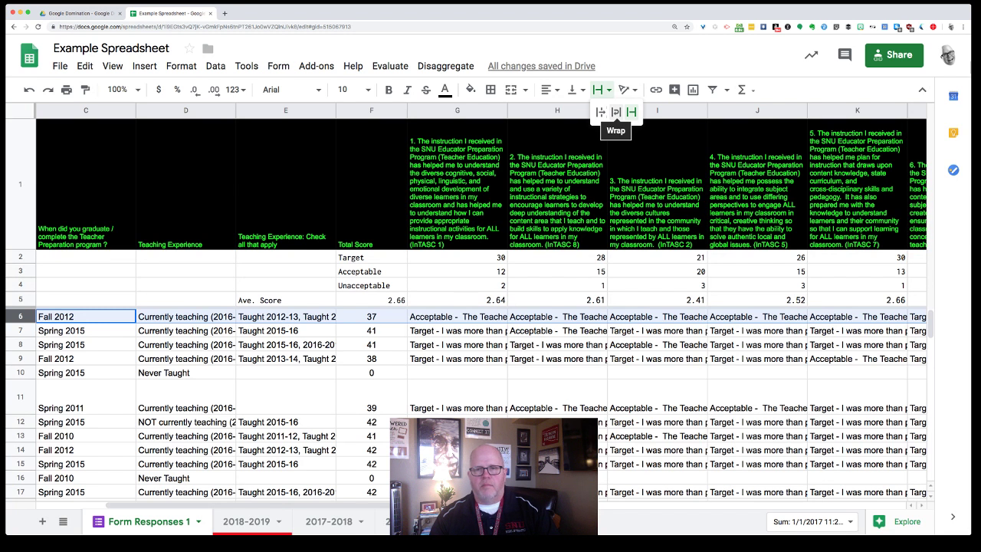
click(615, 112)
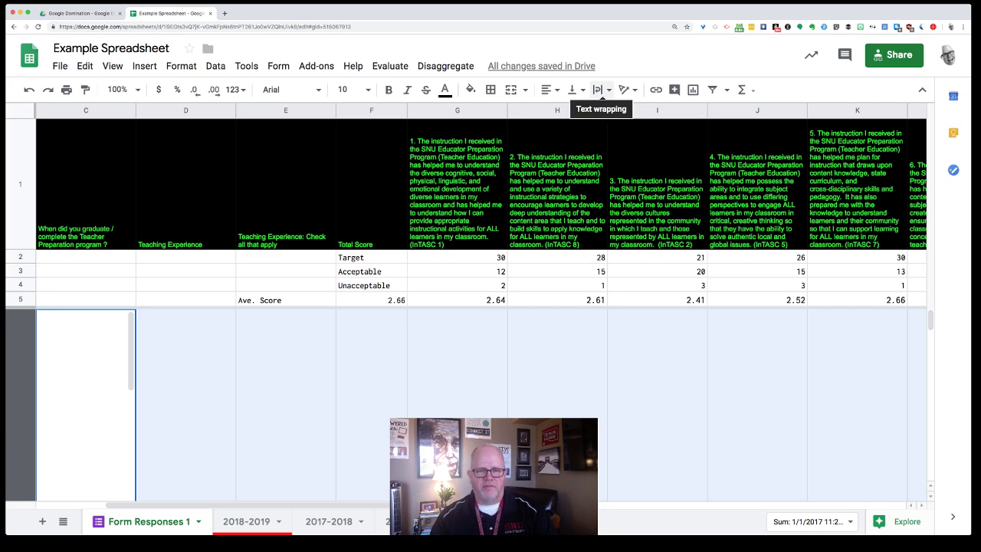
scroll(469, 404, down, 5)
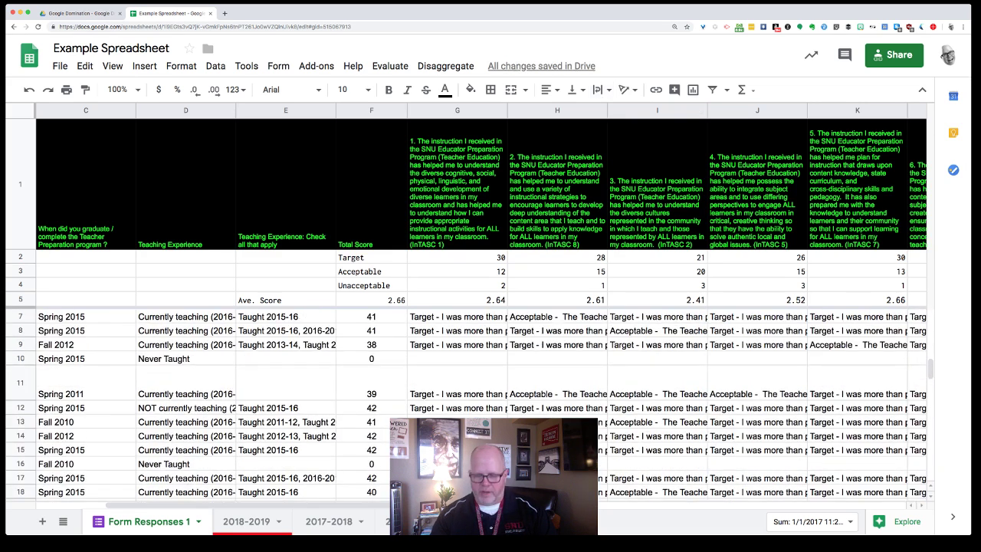
scroll(469, 404, up, 3)
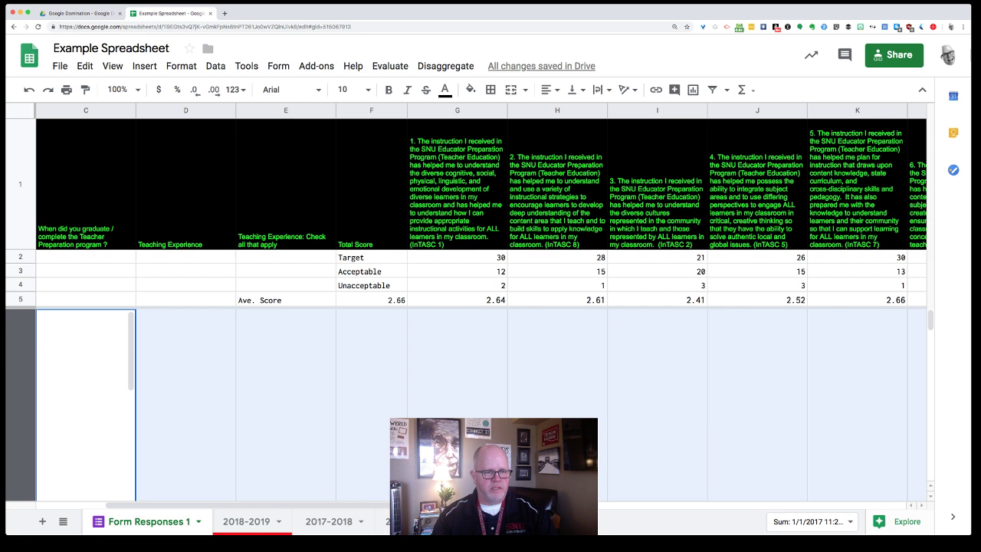
scroll(86, 404, down, 5)
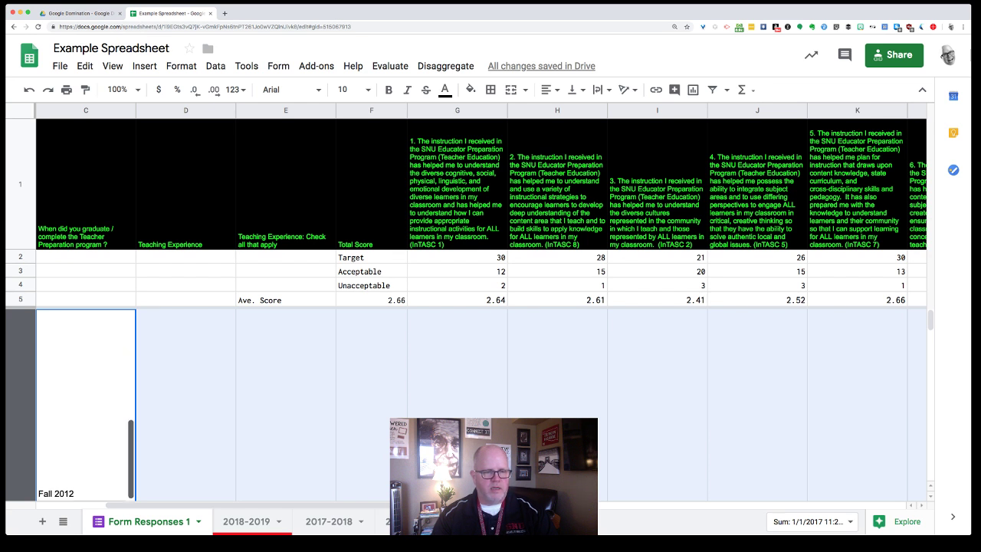
click(186, 404)
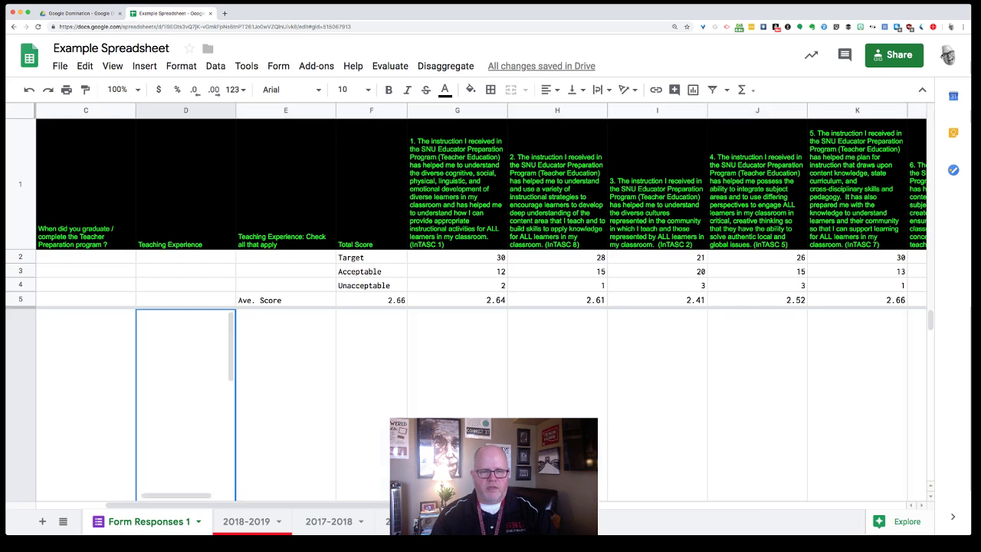
Select the whole of row 6 and set its text wrapping to Clip.
scroll(481, 307, right, 2)
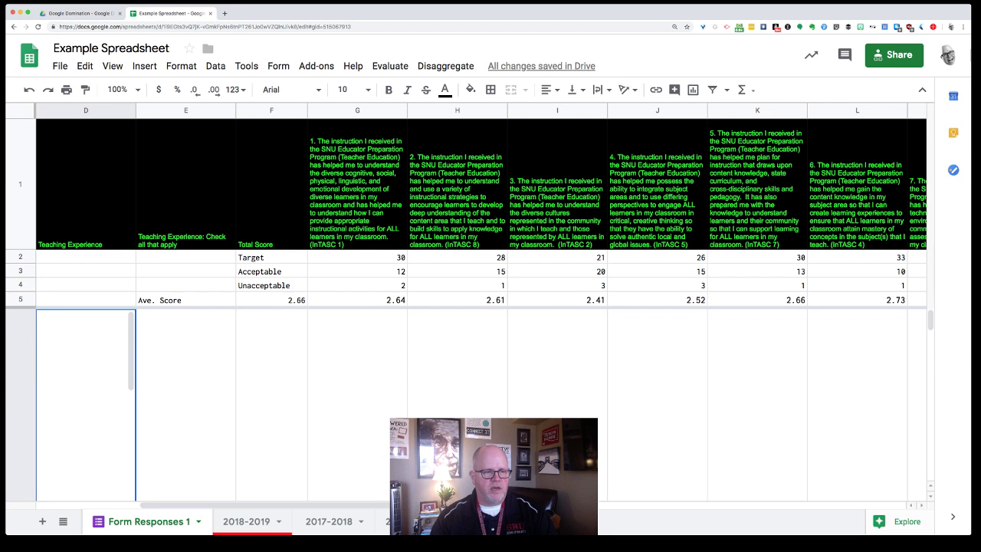
key(shift+space)
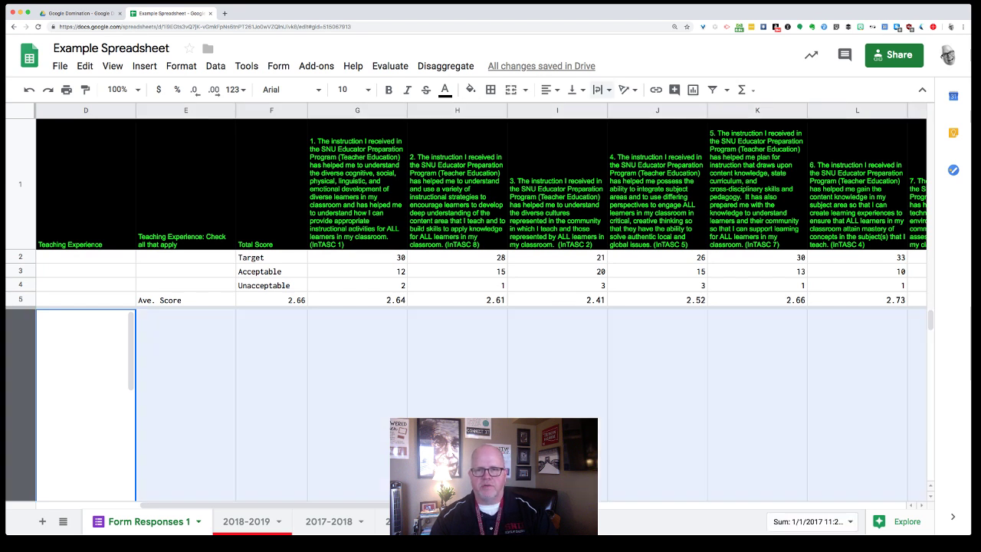
click(598, 90)
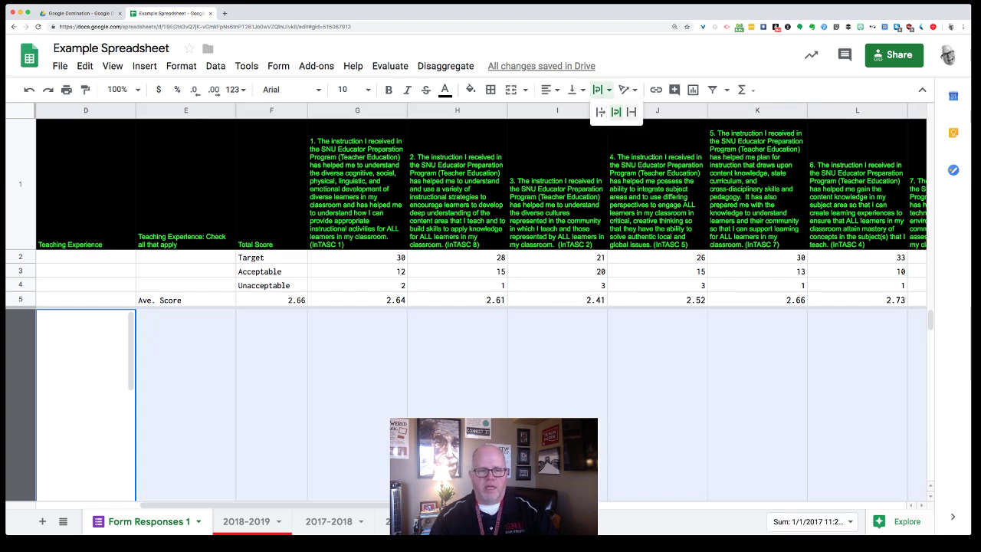
click(631, 112)
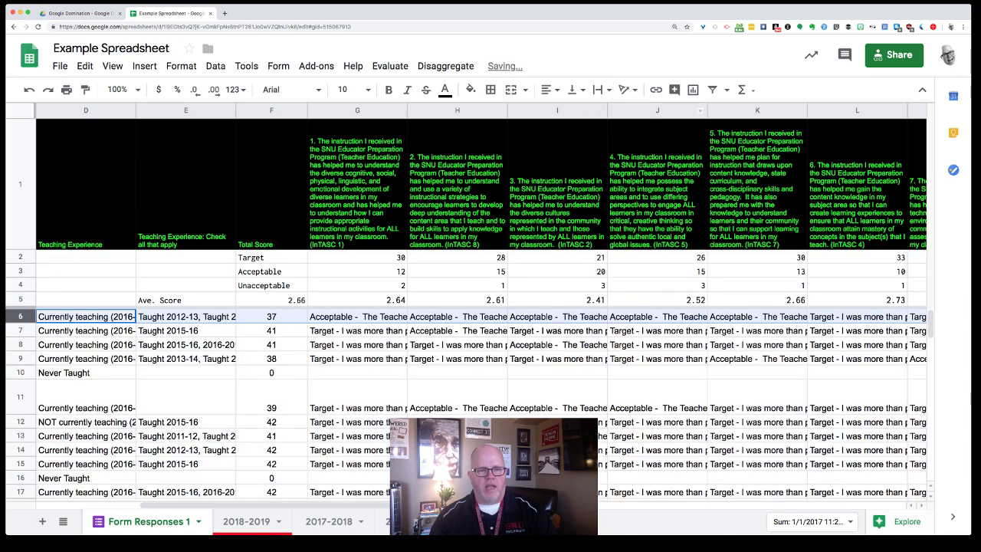
Look at the clipped answers to the first three questions in G6, H6 and I6.
click(357, 317)
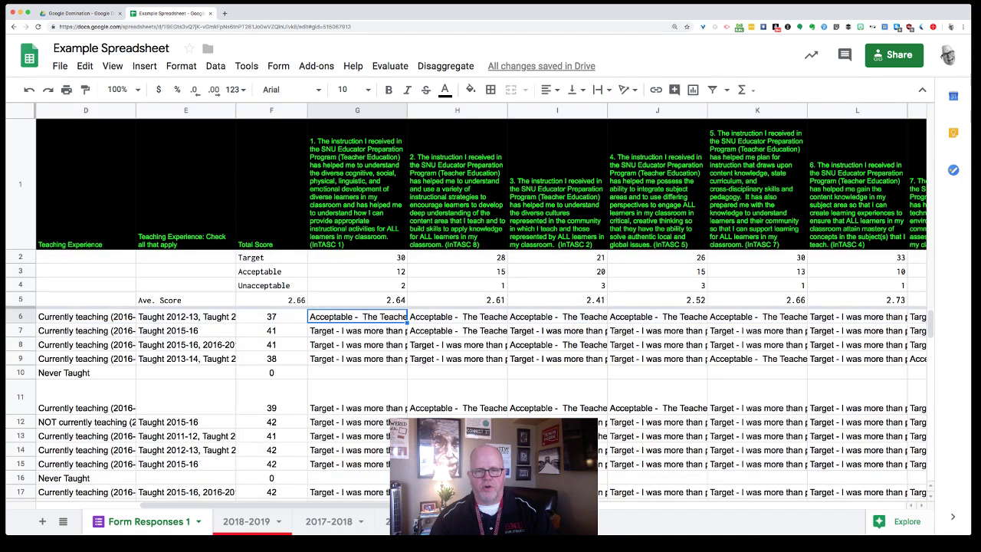
click(458, 317)
click(557, 316)
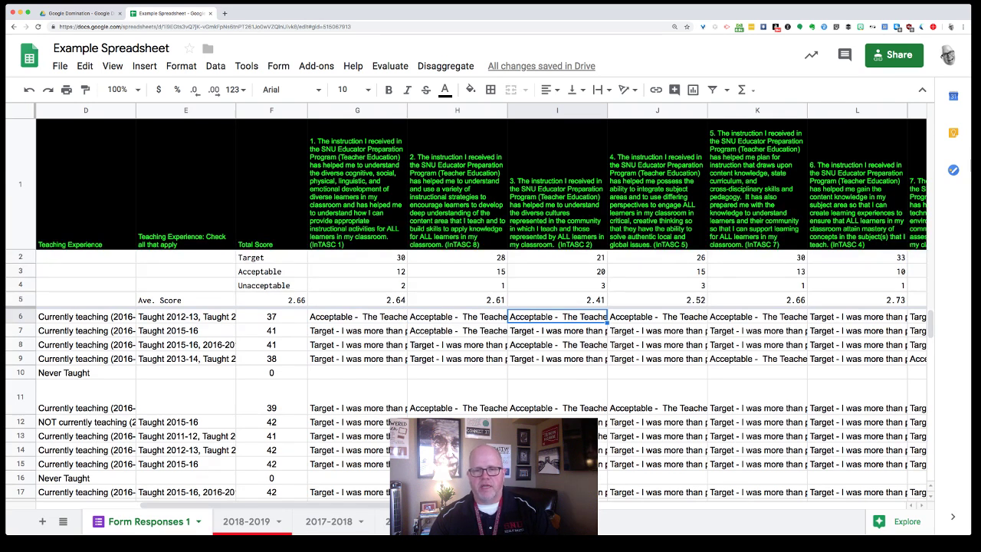
Set the text wrapping of header row 1 to Clip.
scroll(491, 306, left, 1)
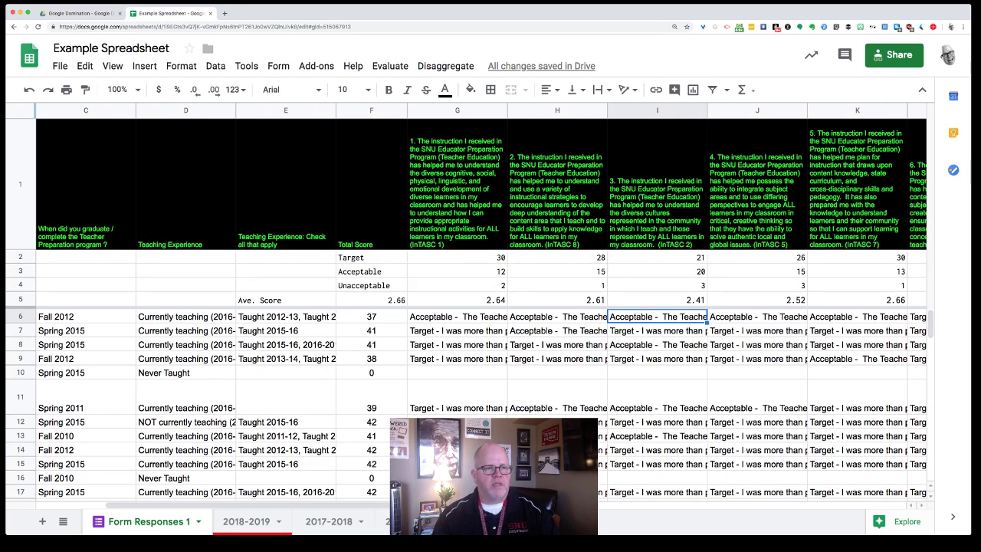
click(20, 184)
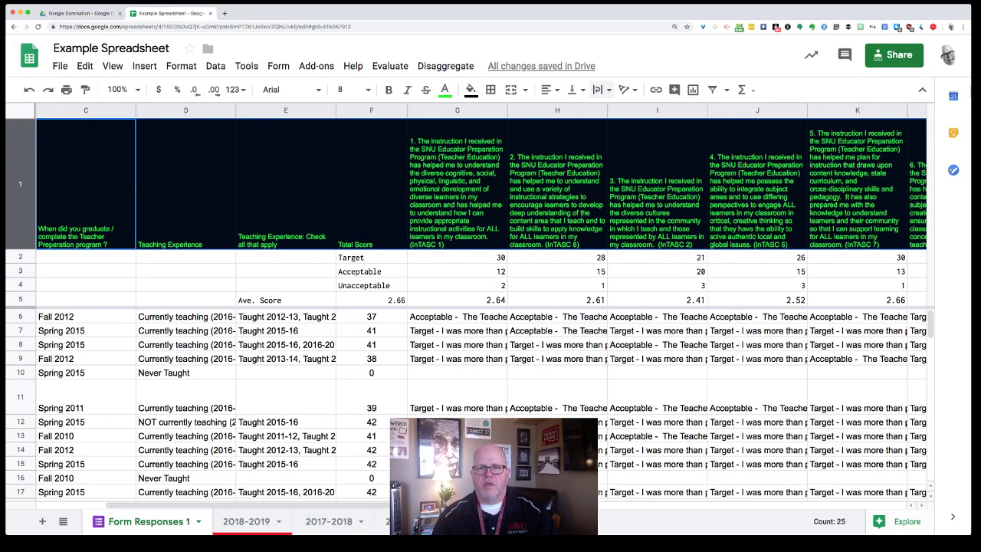
click(600, 90)
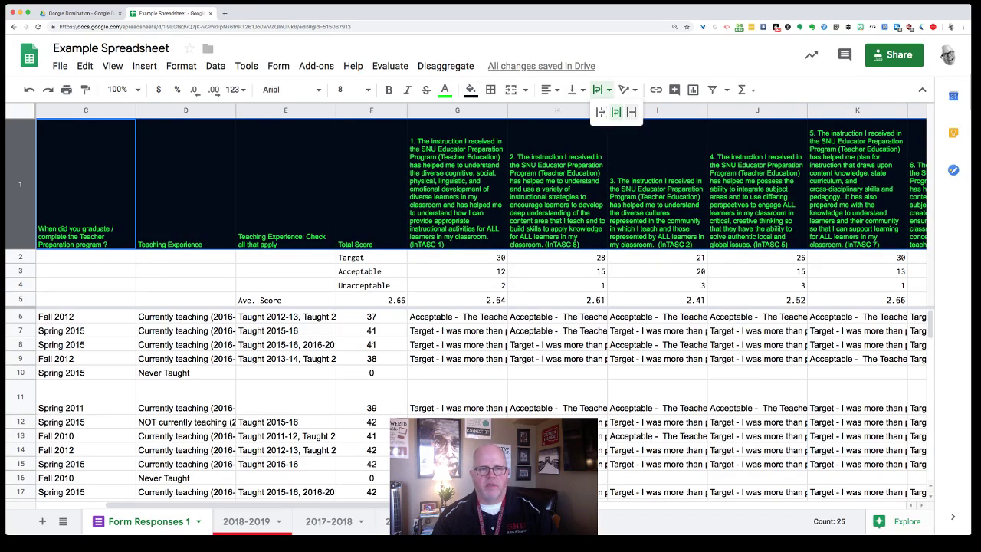
click(632, 112)
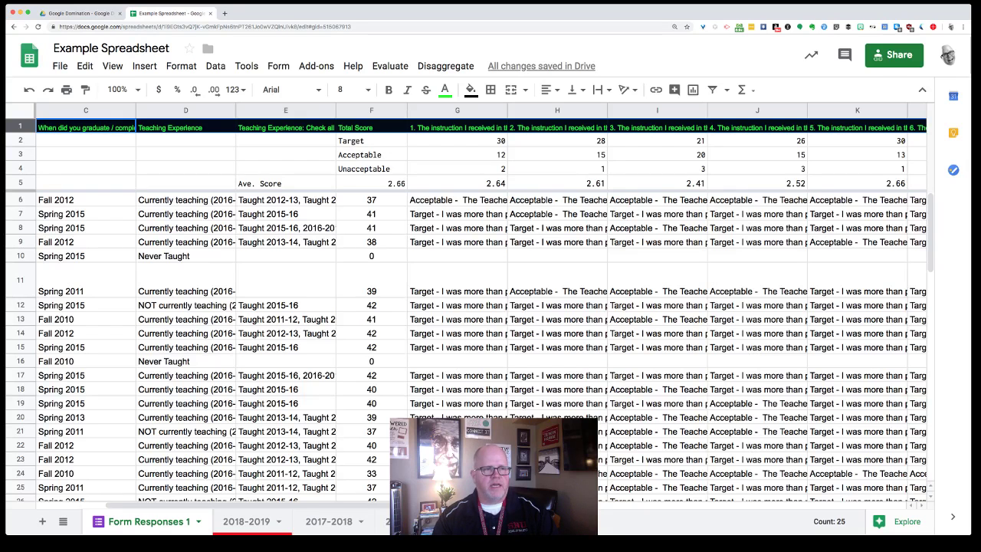
Select the entire Form Responses 1 sheet and look for the available formatting commands.
key(super+a)
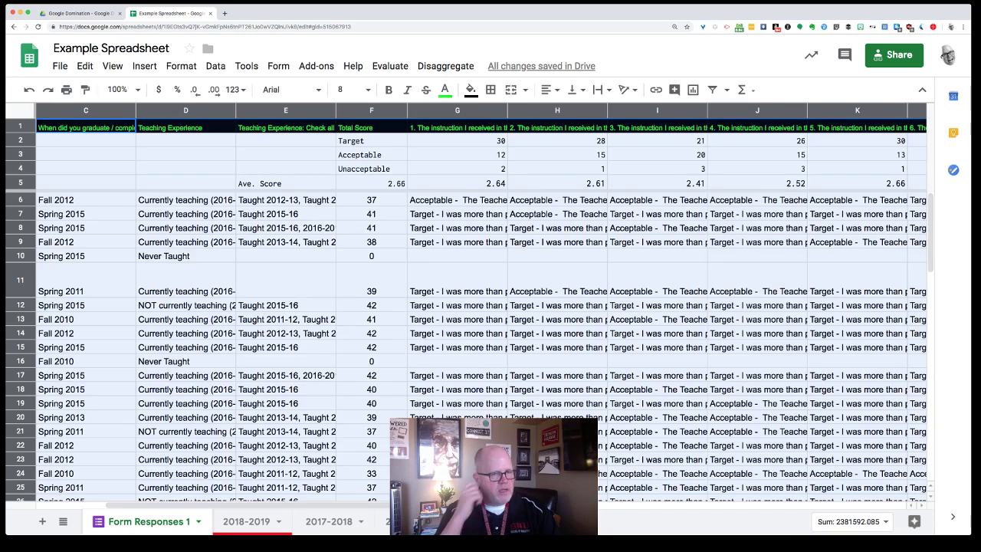
scroll(466, 349, down, 1)
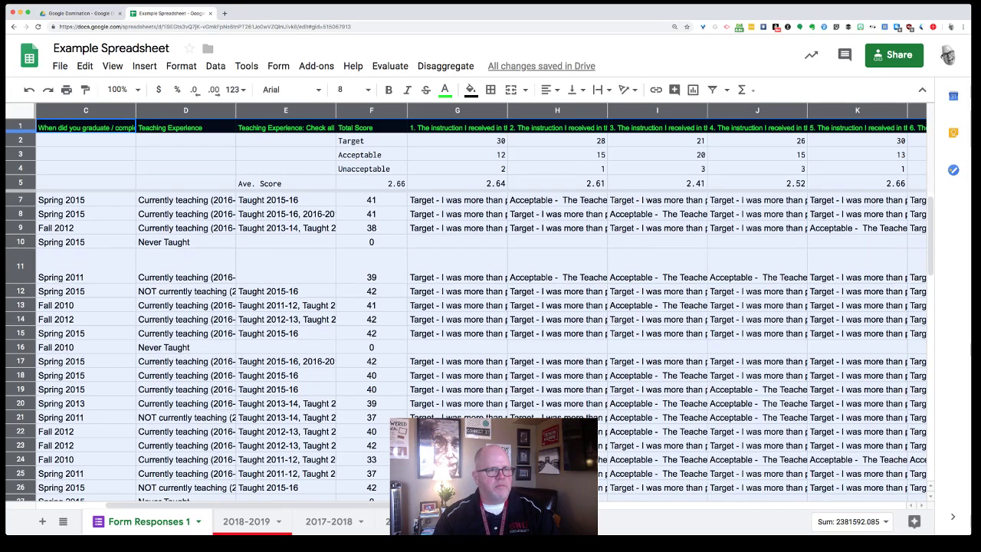
scroll(466, 348, up, 1)
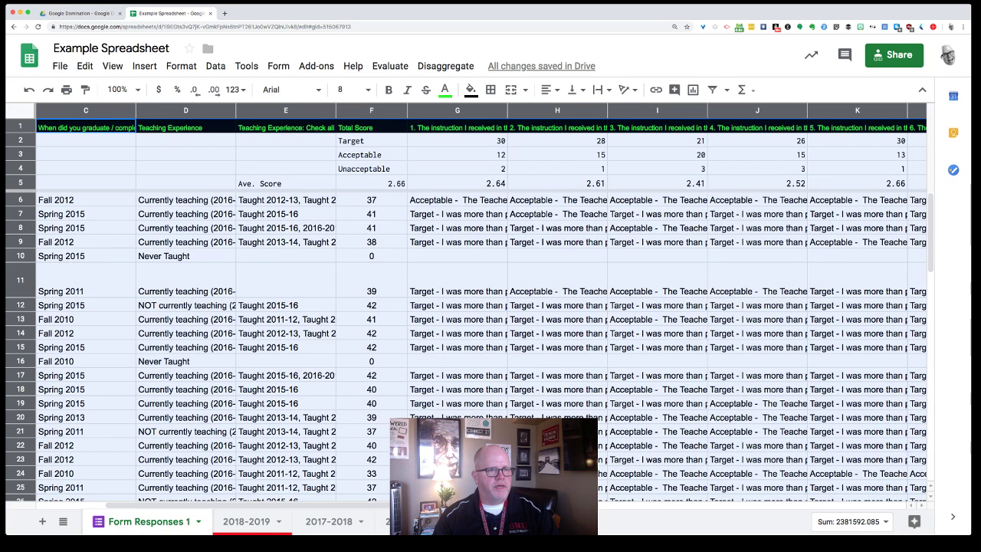
scroll(466, 306, left, 3)
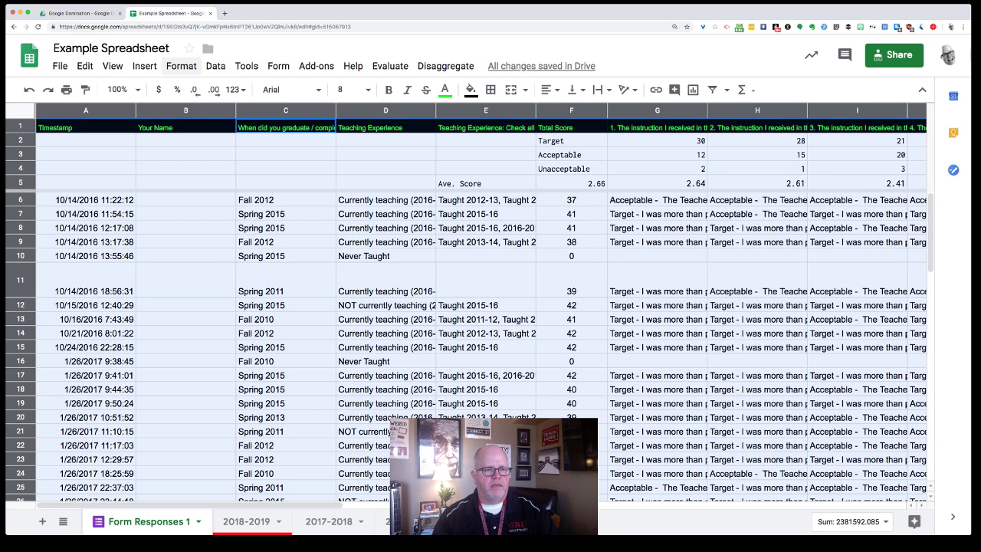
click(181, 66)
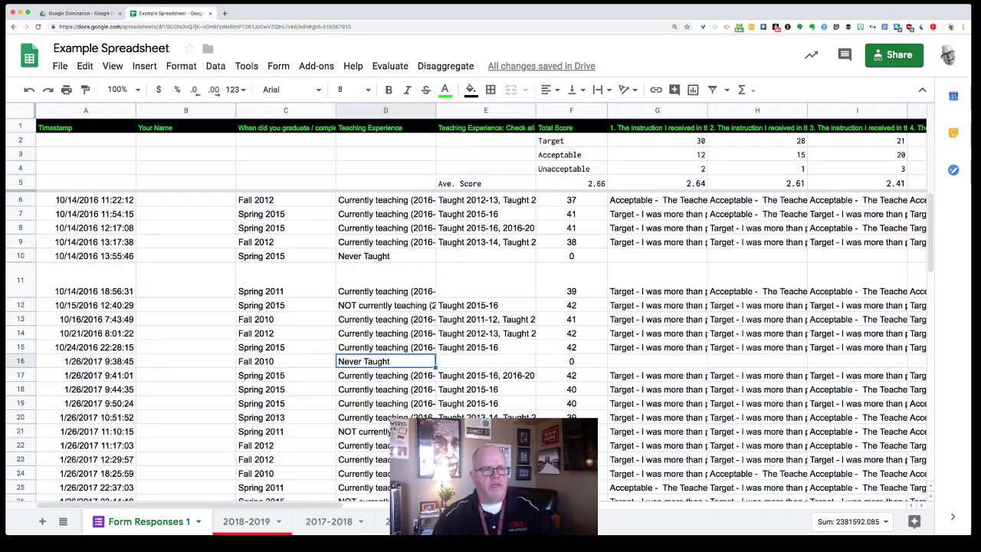
Clear the formatting of header row 1.
click(221, 401)
key(ctrl+z)
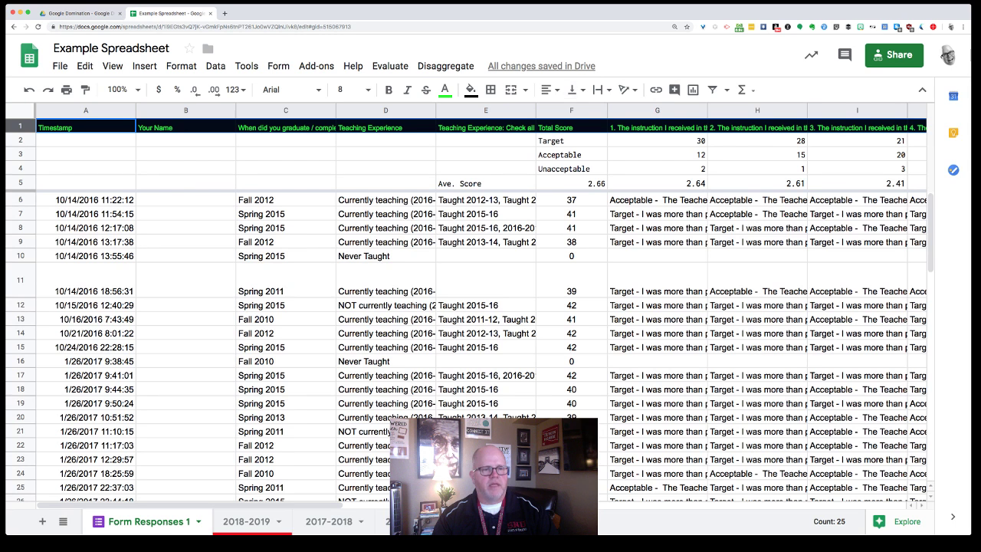
click(182, 66)
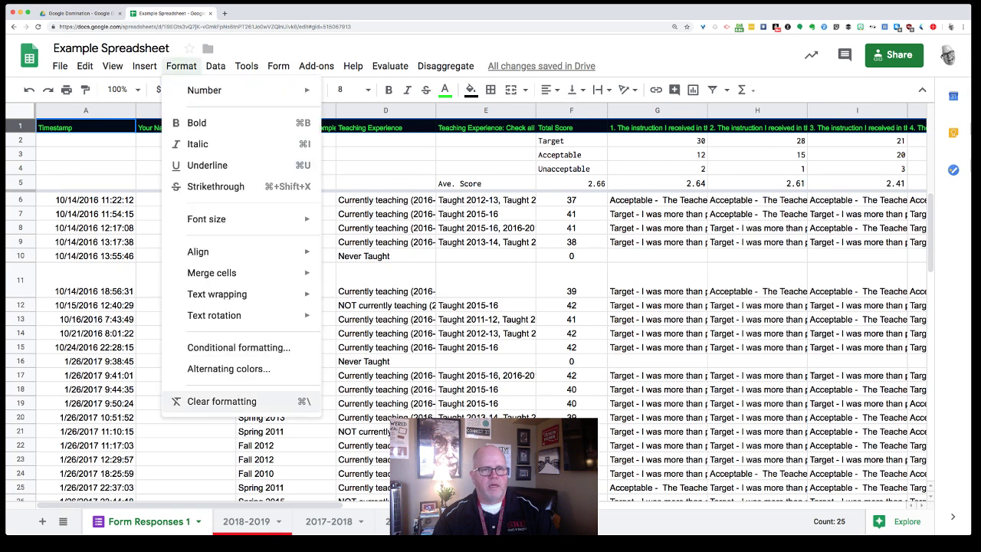
click(165, 402)
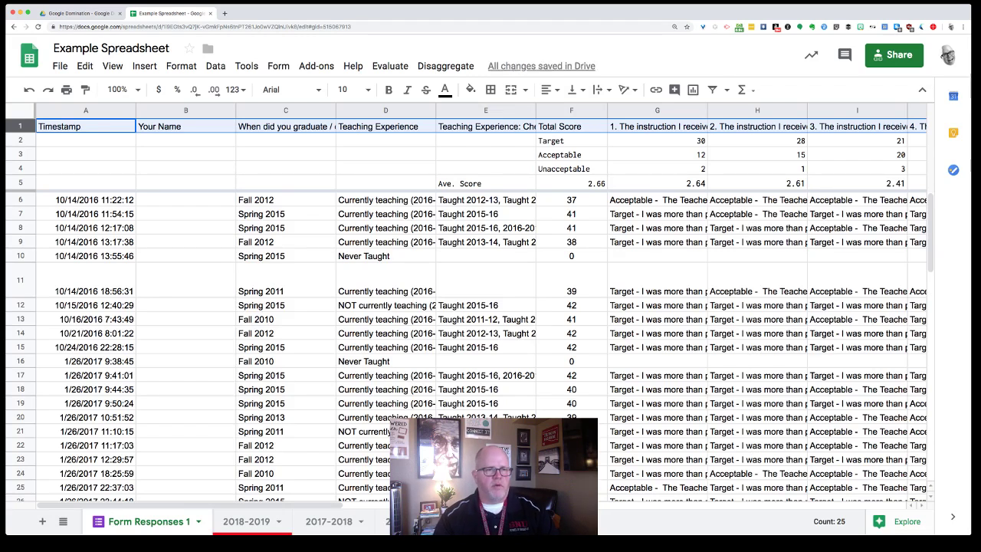
Clear the formatting of the entire Form Responses 1 sheet.
key(ctrl+a)
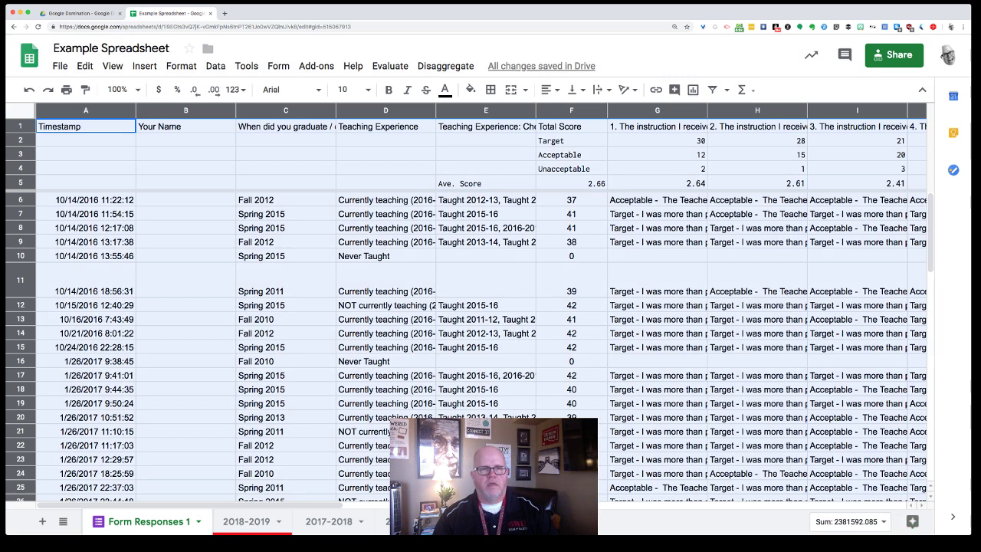
click(181, 66)
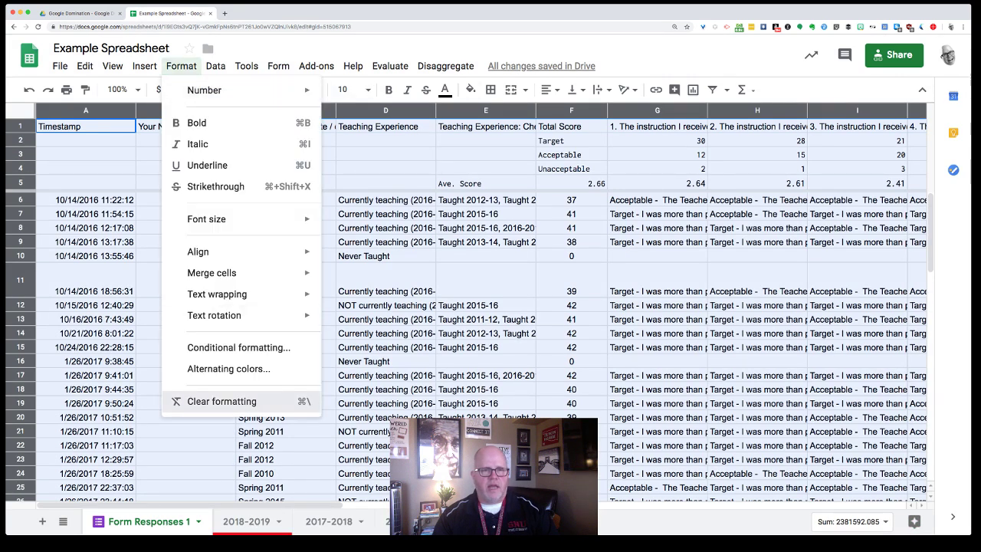
click(221, 401)
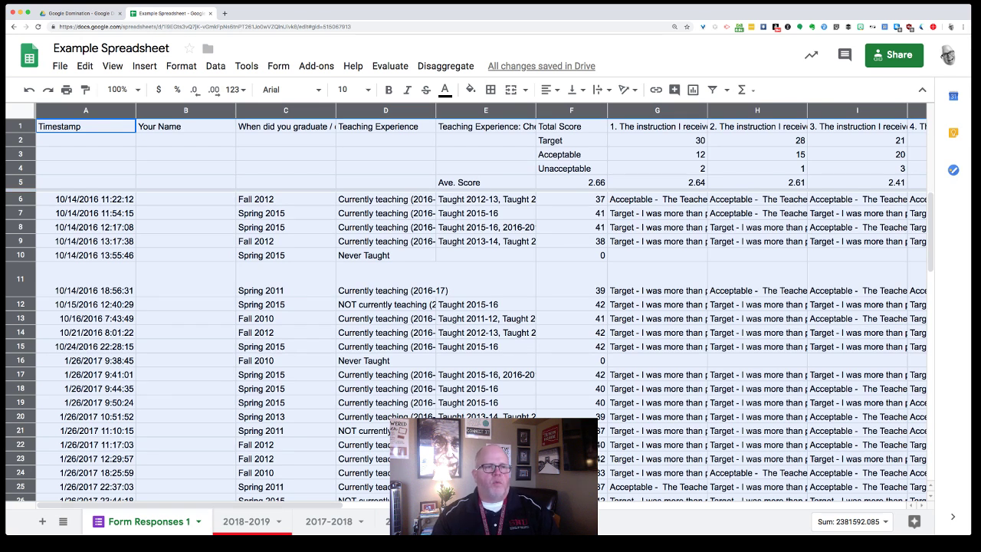
Apply alternating colors to rows 1:72 with the default gray style and a header.
click(181, 66)
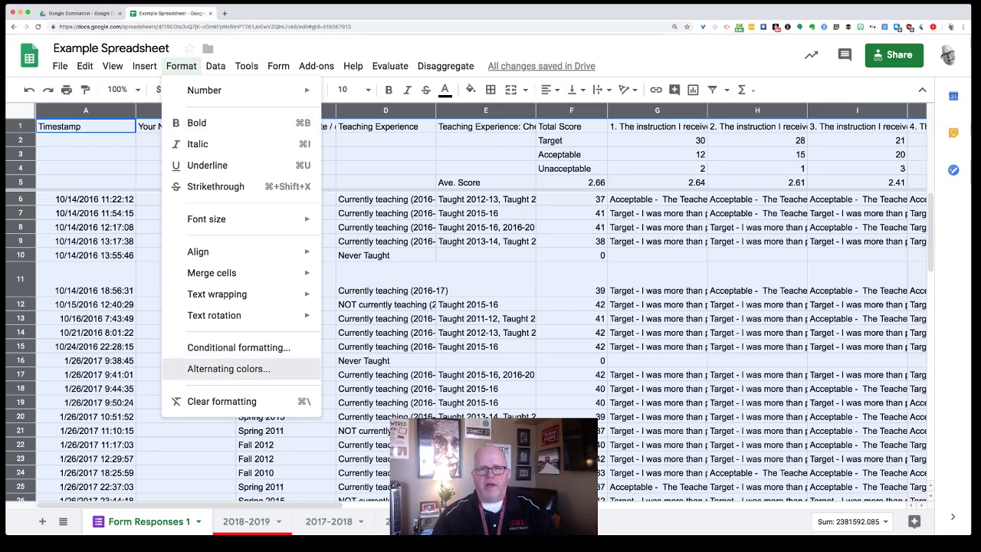
click(229, 369)
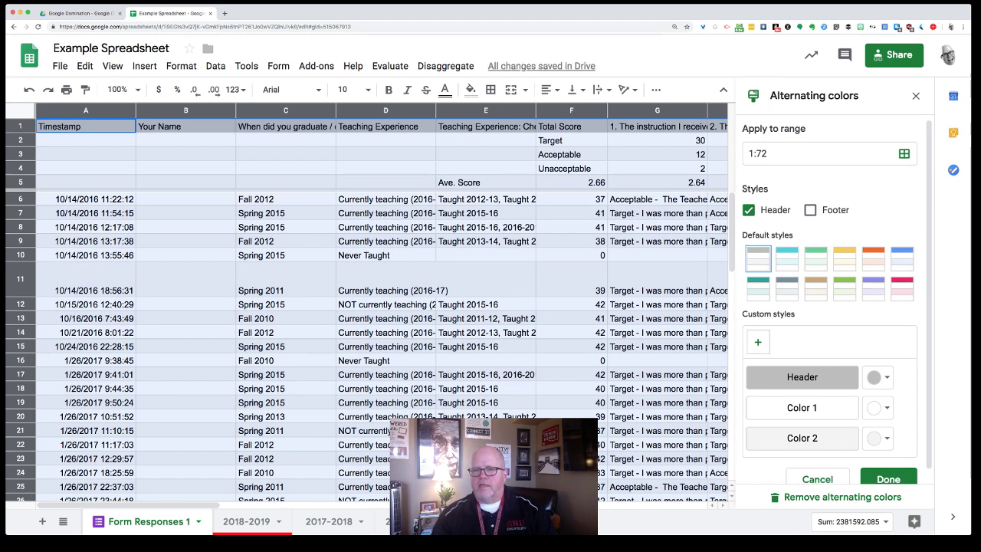
scroll(831, 307, down, 1)
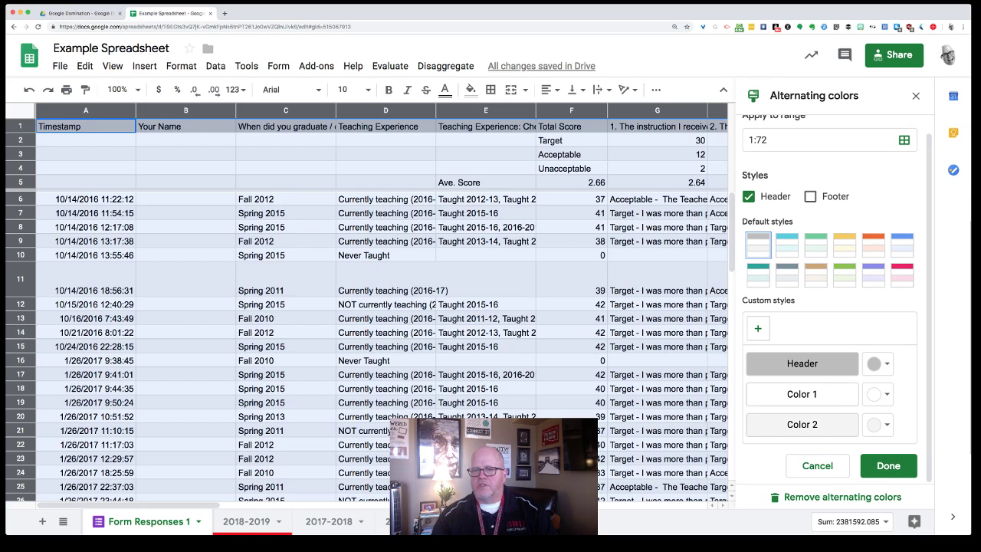
Try the alternating colors with a footer and without the header, restoring each option.
click(810, 196)
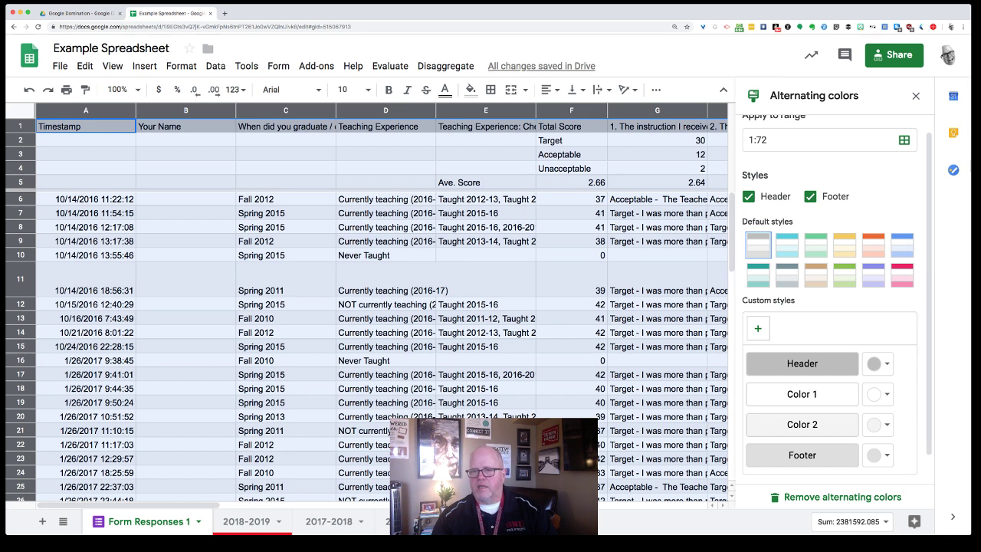
click(810, 196)
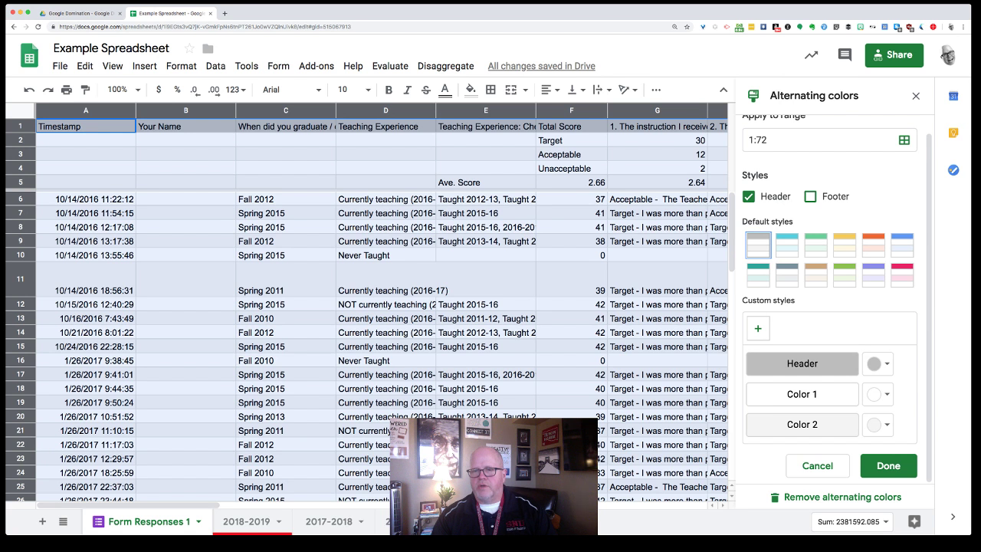
click(748, 196)
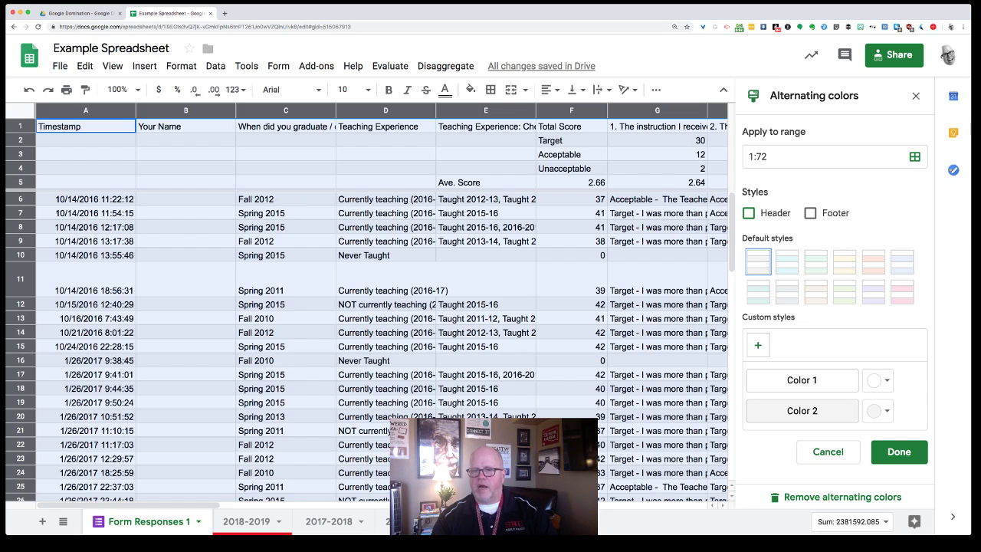
click(749, 213)
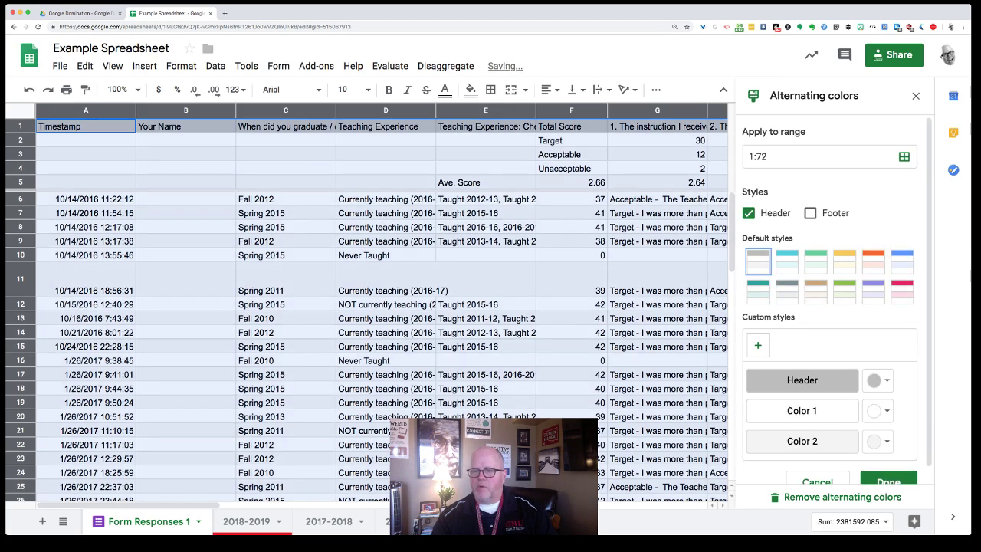
Set the alternating colors' header to black, add the combination as another custom style and accept the settings.
click(878, 380)
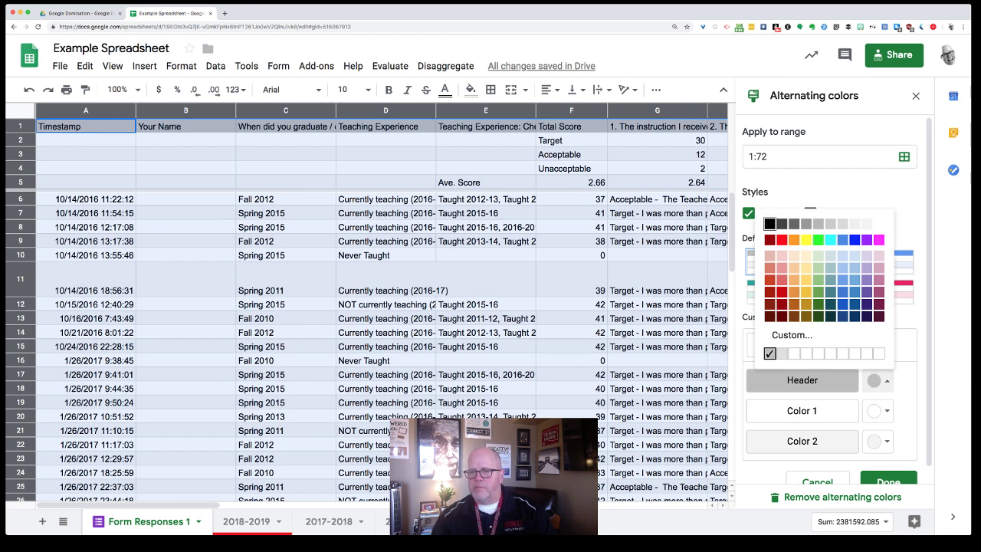
click(770, 223)
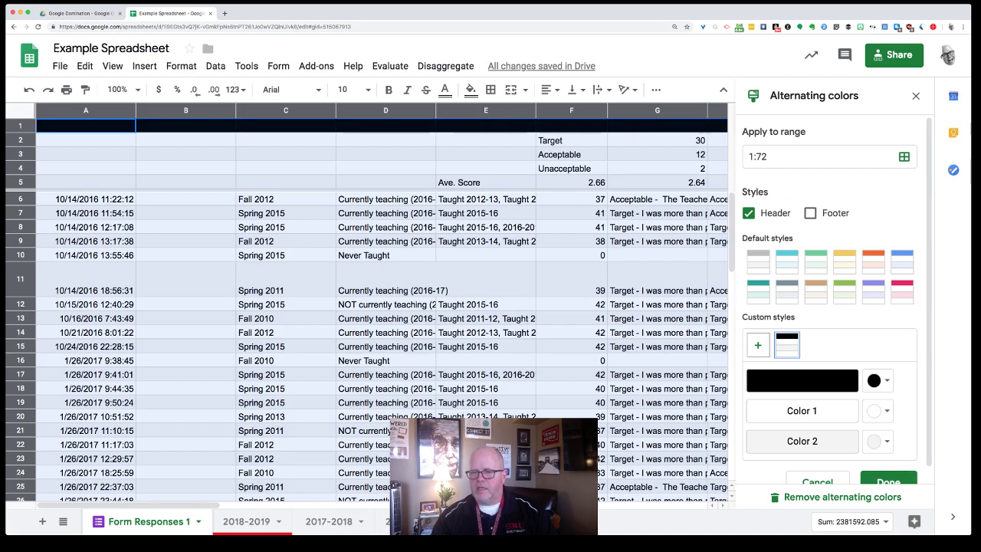
click(758, 344)
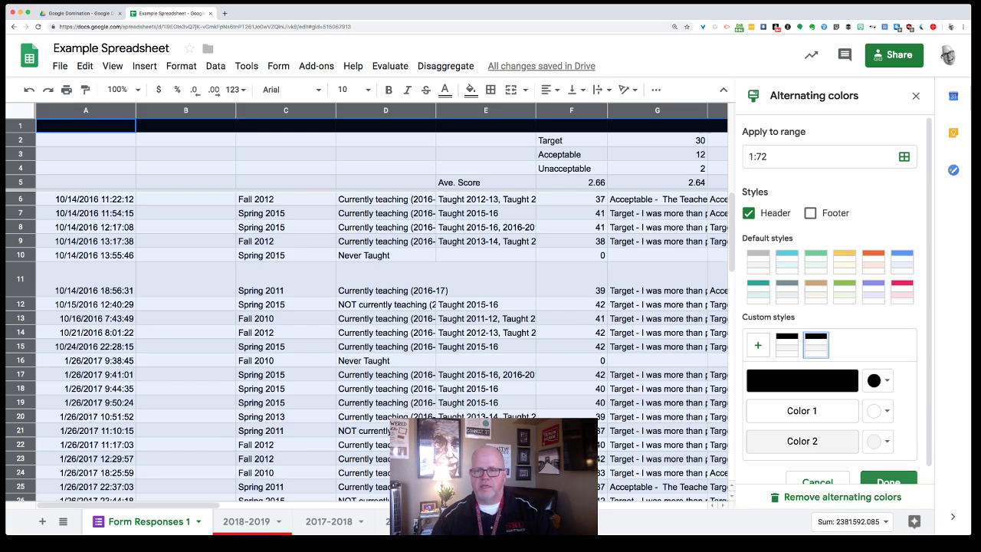
scroll(837, 300, down, 1)
click(889, 472)
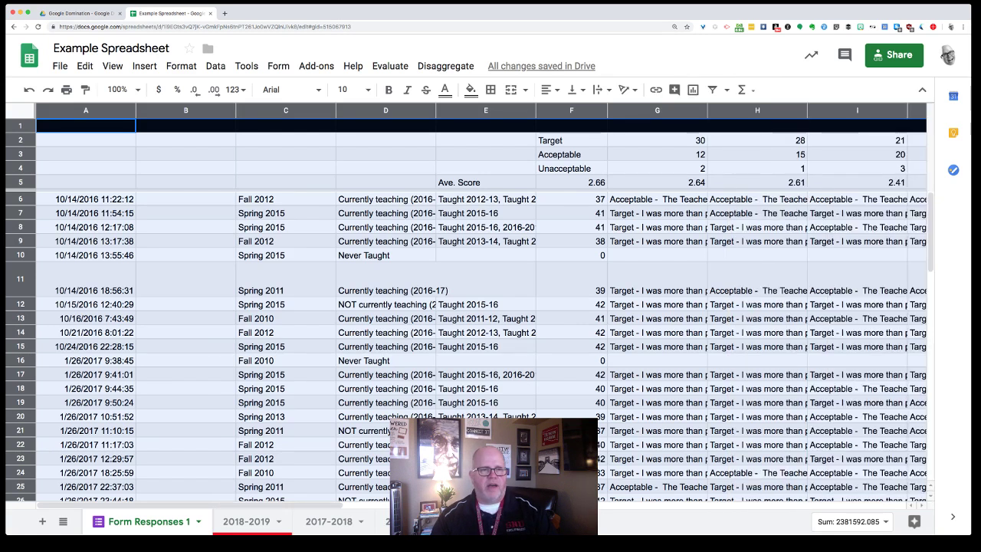
Set the text color of header row 1 to white.
click(286, 182)
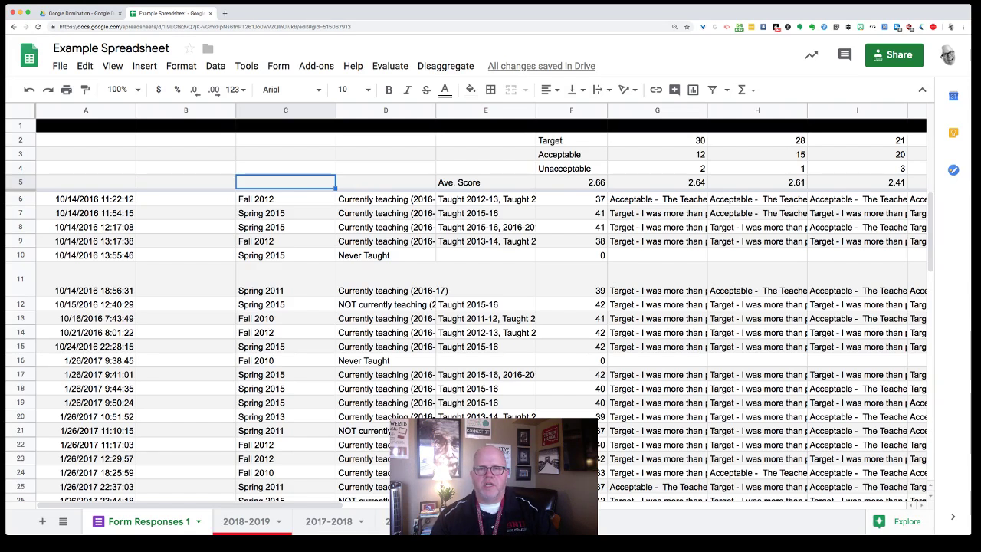
click(20, 126)
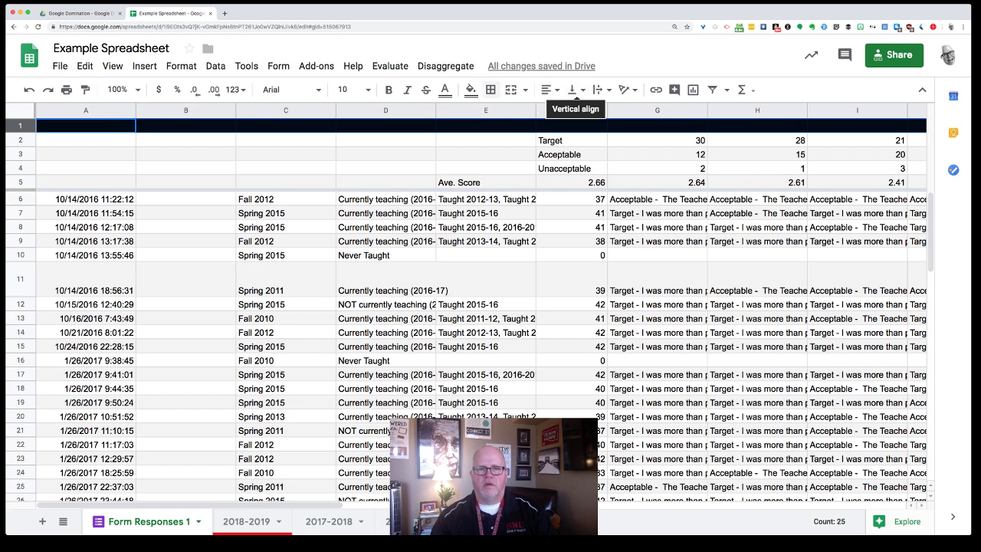
click(444, 89)
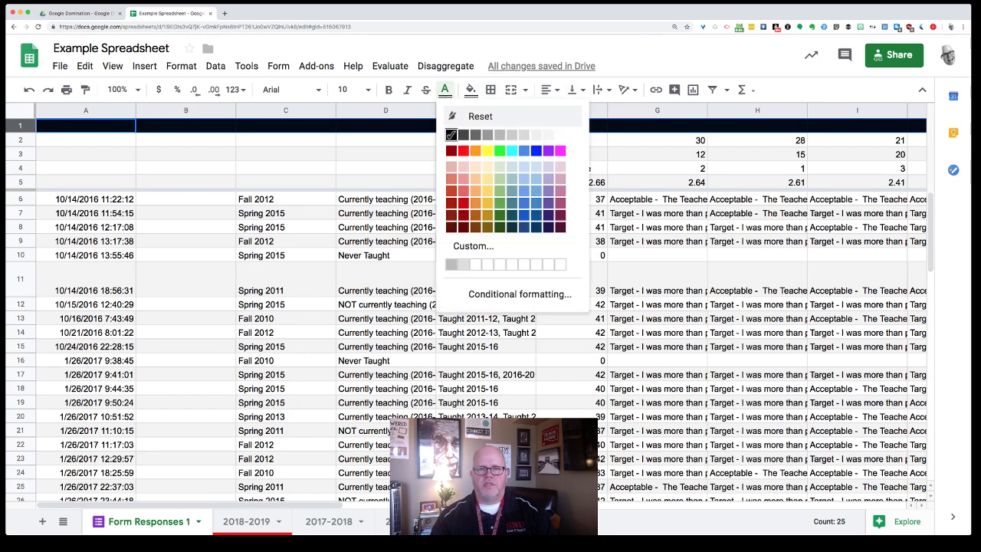
click(560, 135)
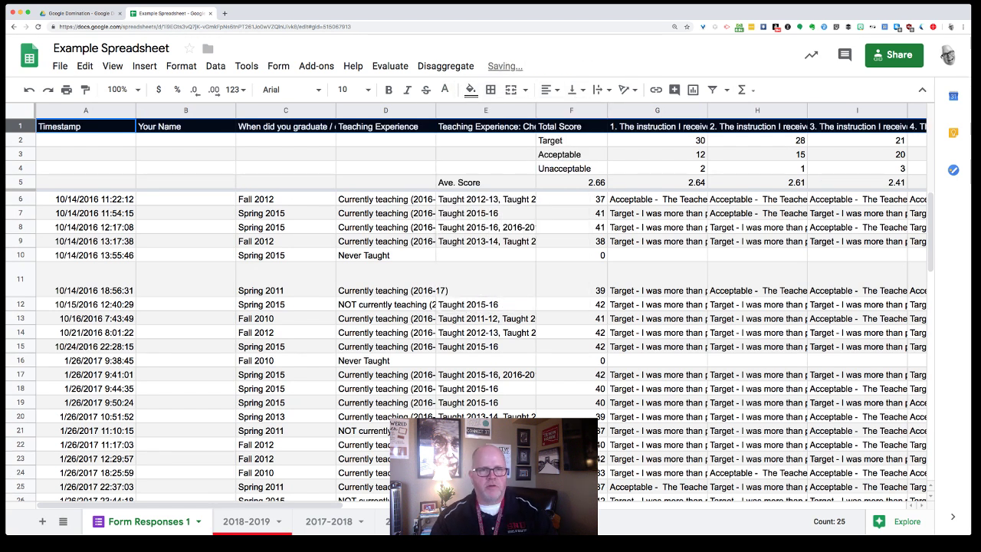
Reduce the font size of header row 1 to 9 and finally to 8.
click(367, 90)
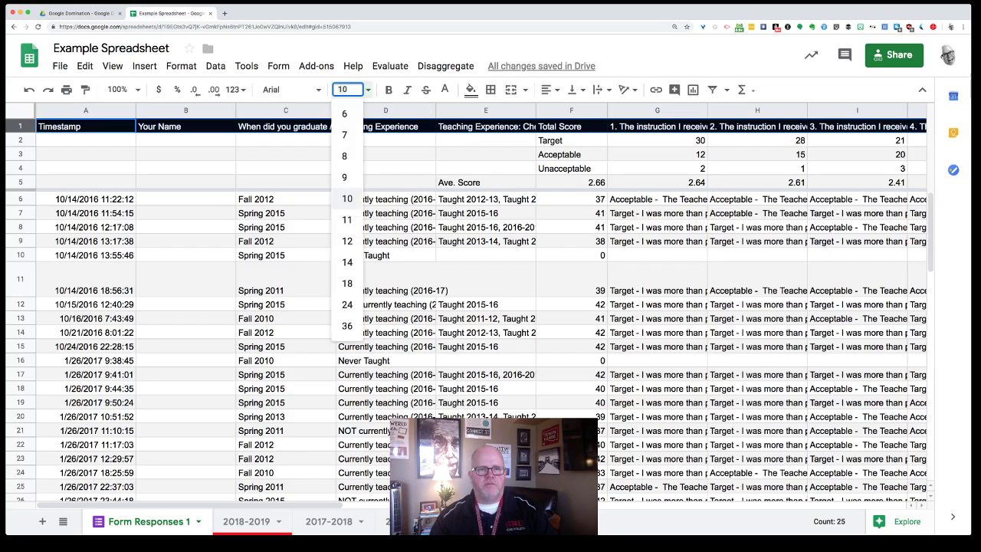
click(345, 177)
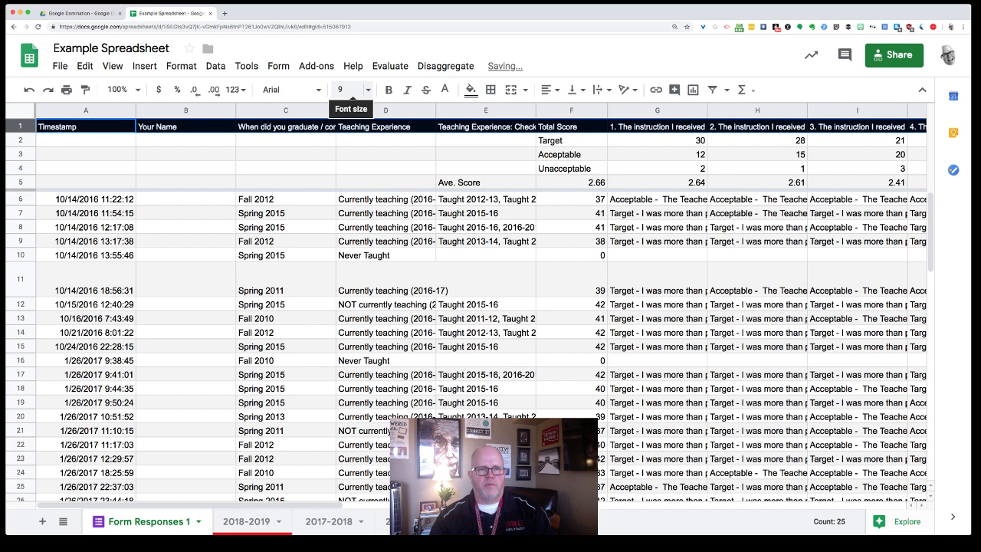
click(348, 90)
click(344, 156)
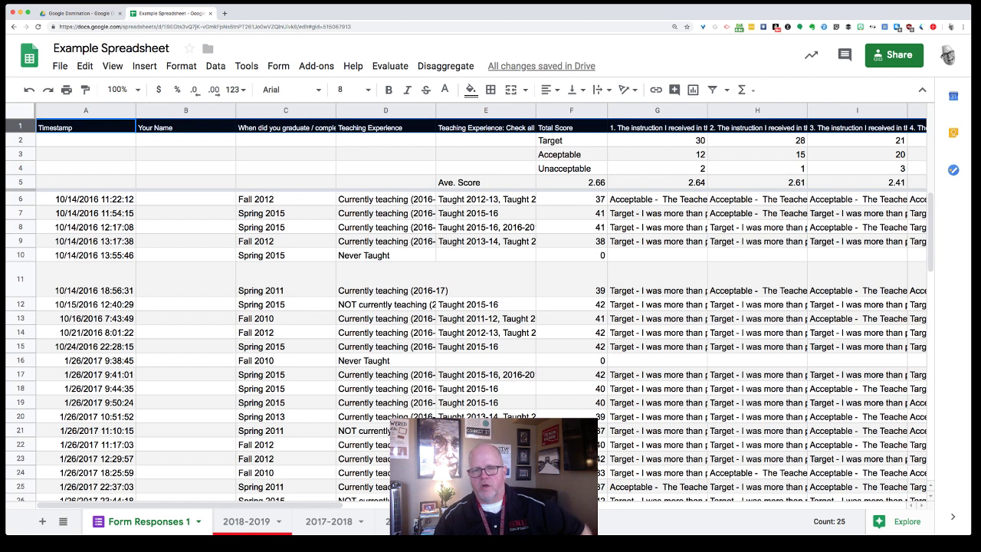
click(21, 182)
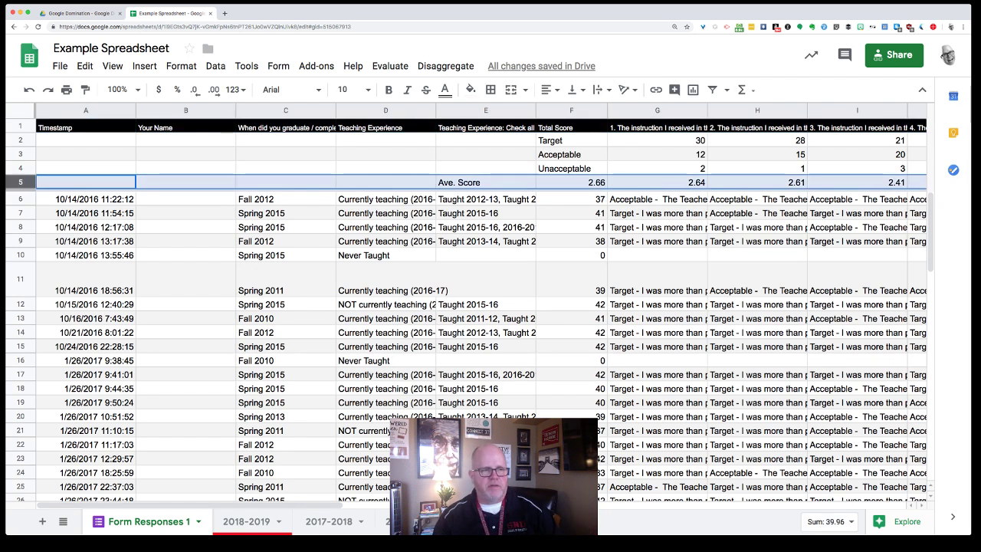
click(20, 255)
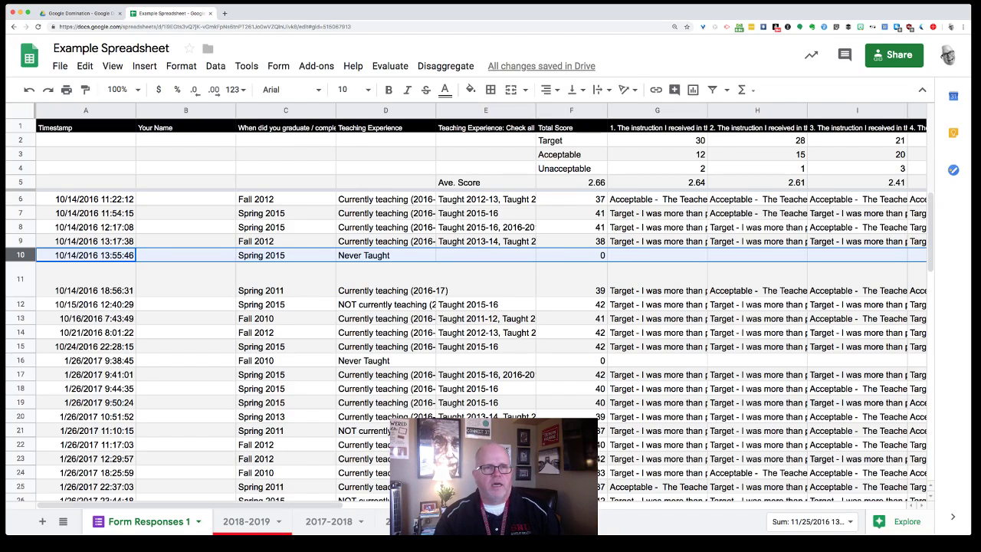
click(386, 155)
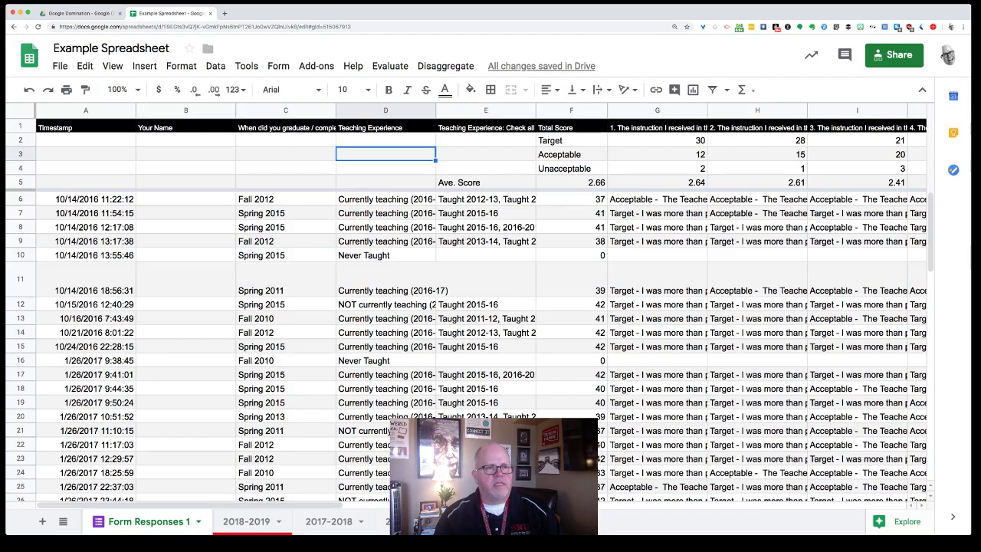
click(181, 66)
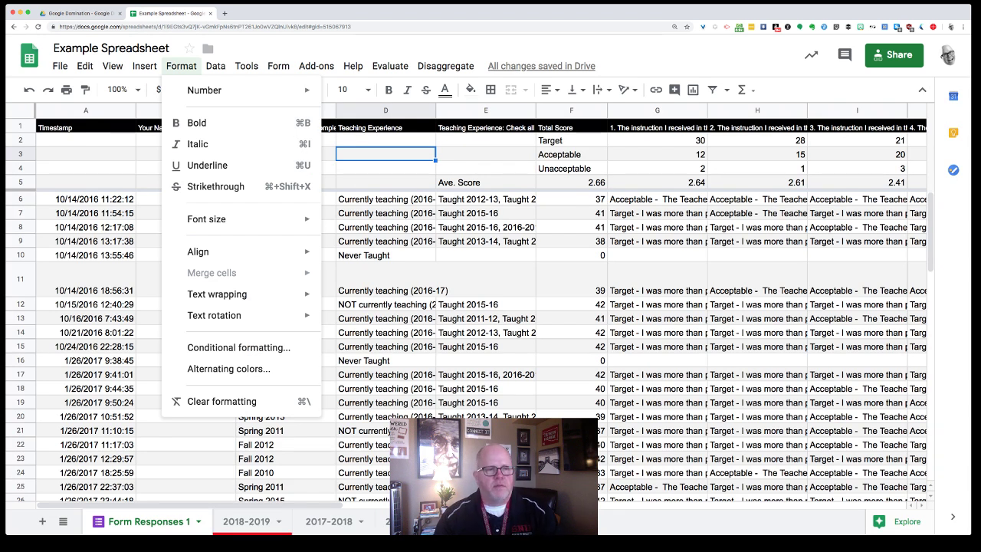
key(Escape)
Enter 1000 in cell B3 and 24.56 in cell C4, and reselect C4.
click(186, 154)
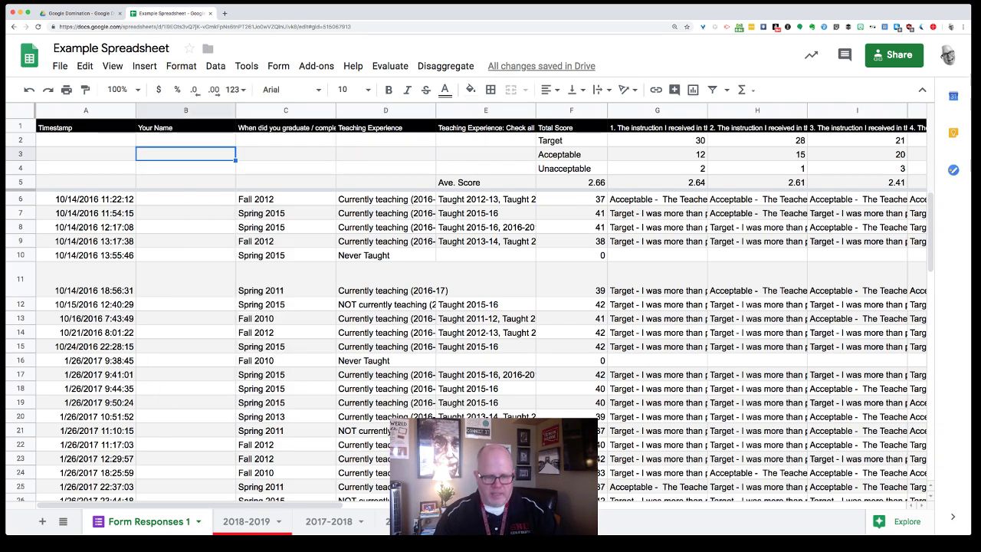
text(1000)
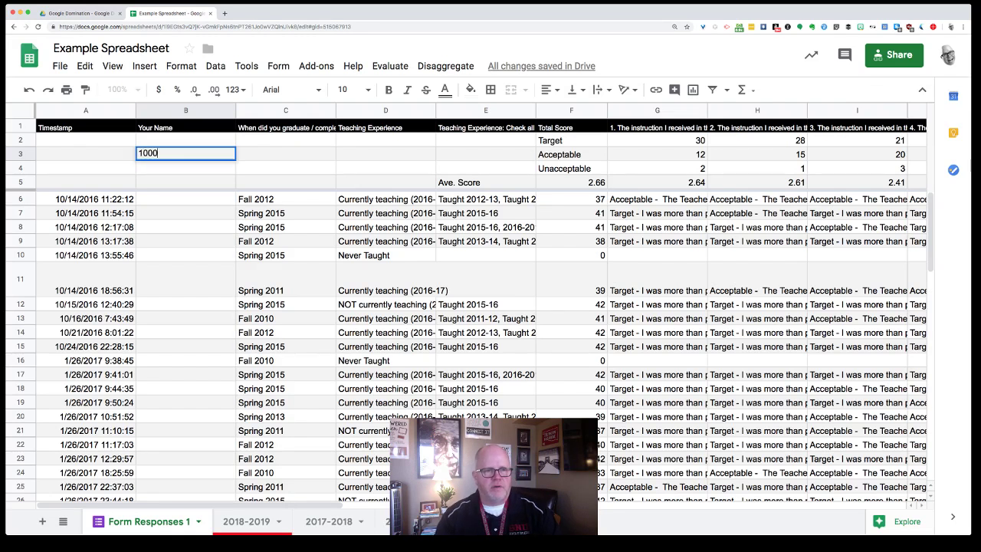
key(Return)
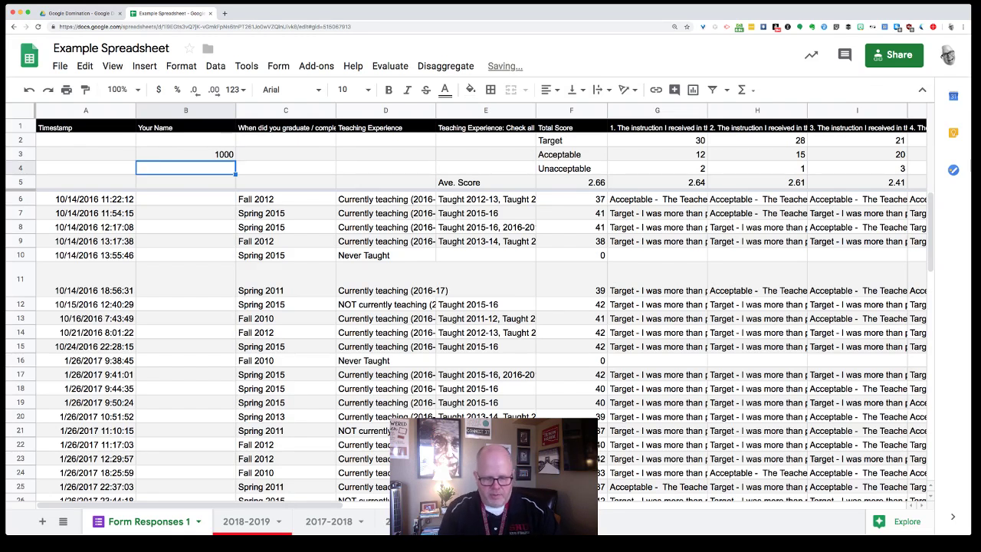
key(Right)
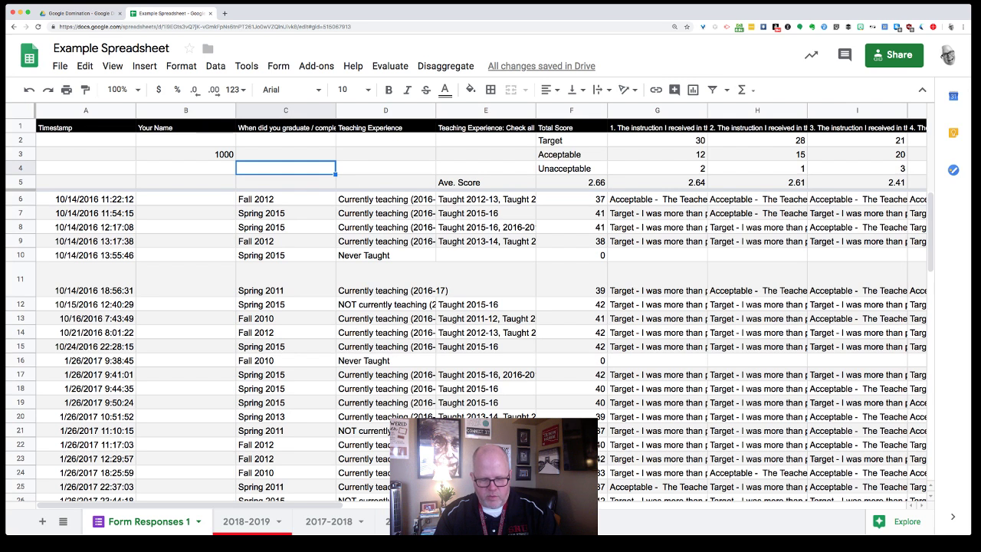
text(24.56)
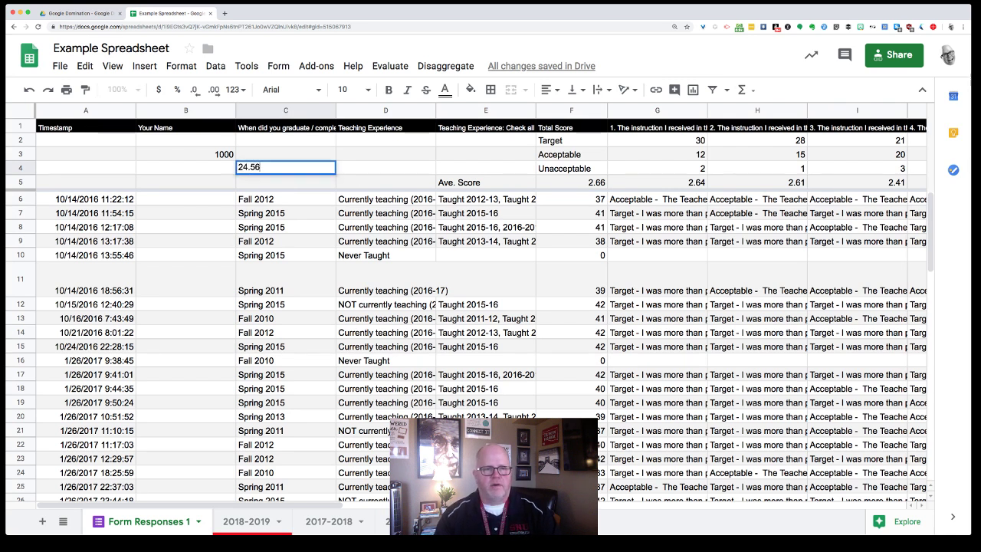
key(Return)
scroll(490, 306, right, 1)
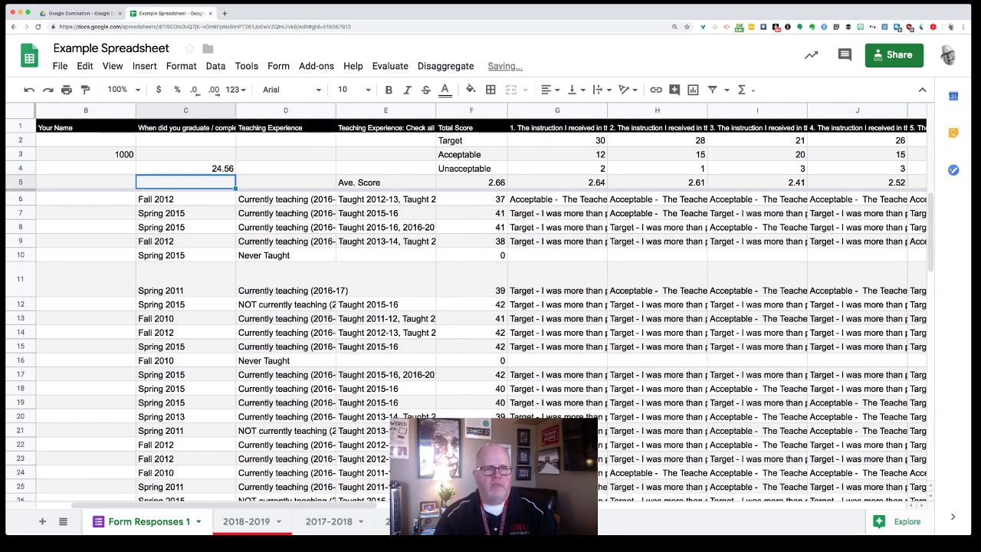
key(Up)
scroll(490, 306, left, 1)
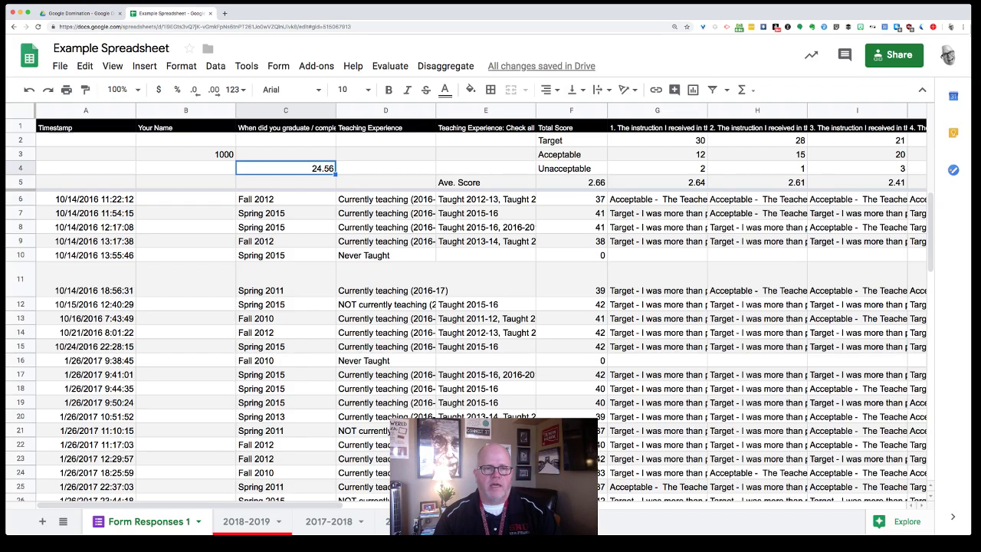
Try filling the value of cell C4 across to E4, and undo the fill.
drag(336, 175, 490, 172)
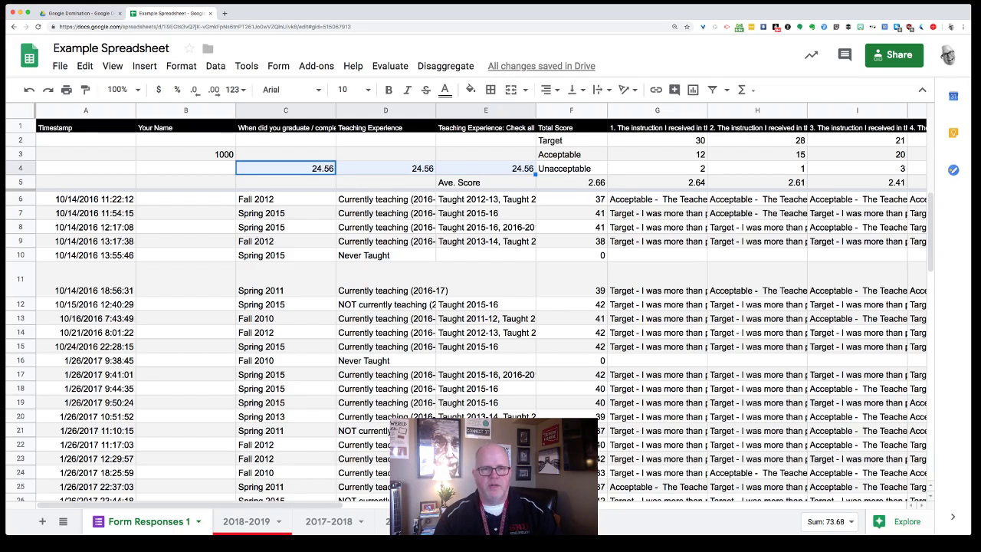
key(super+z)
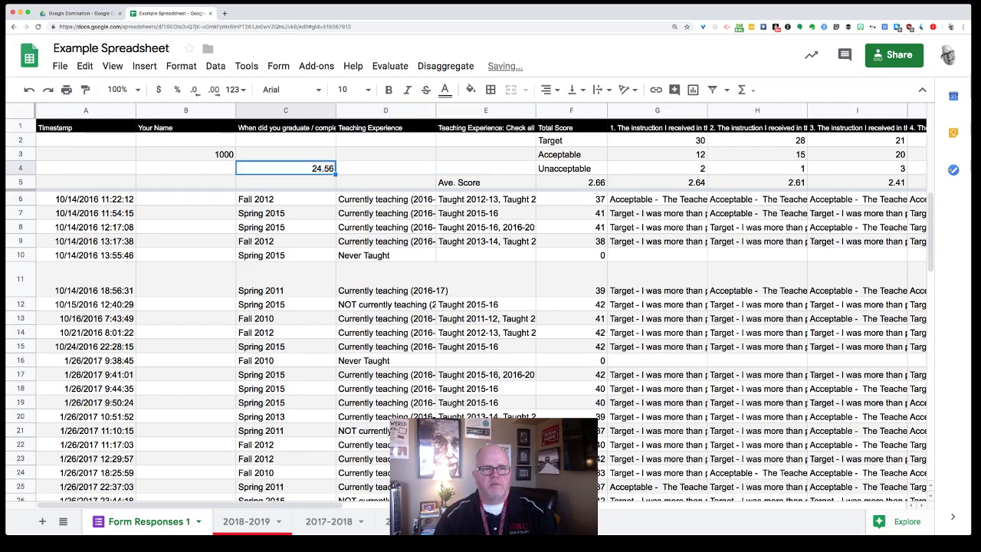
Enter 24.55 in cell B4.
click(185, 168)
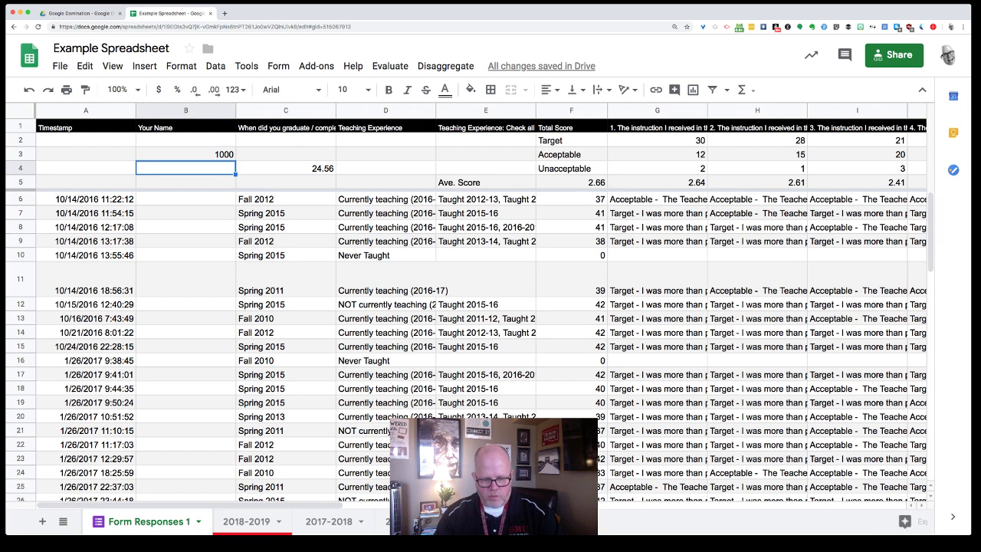
text(24.)
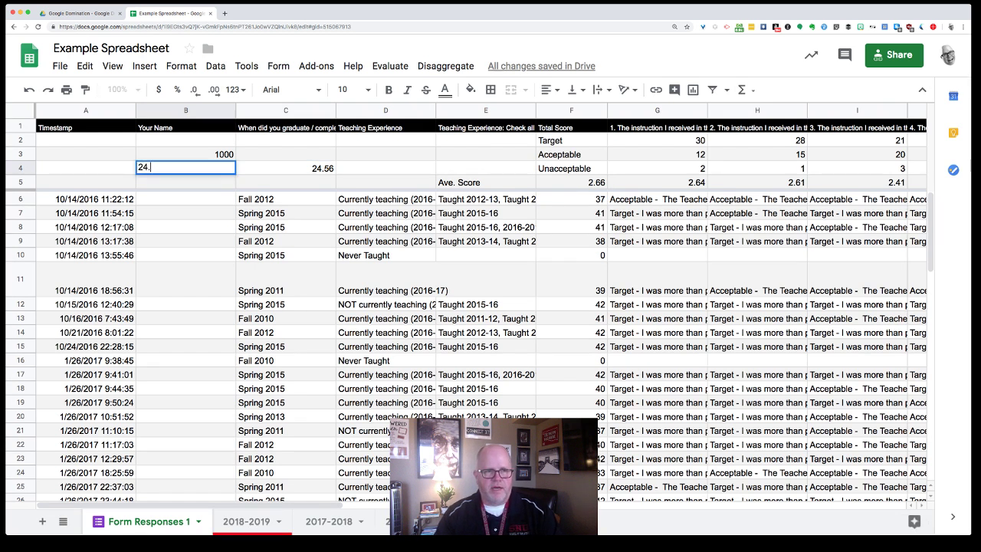
text(55)
key(Return)
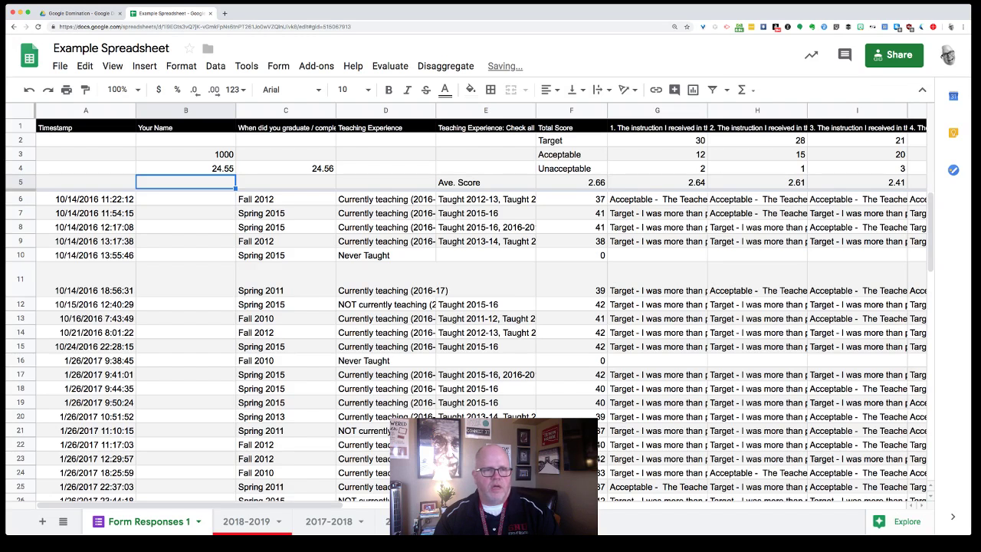
Move the value in B4 to cell B6 and the value in C4 to cell B7.
click(186, 199)
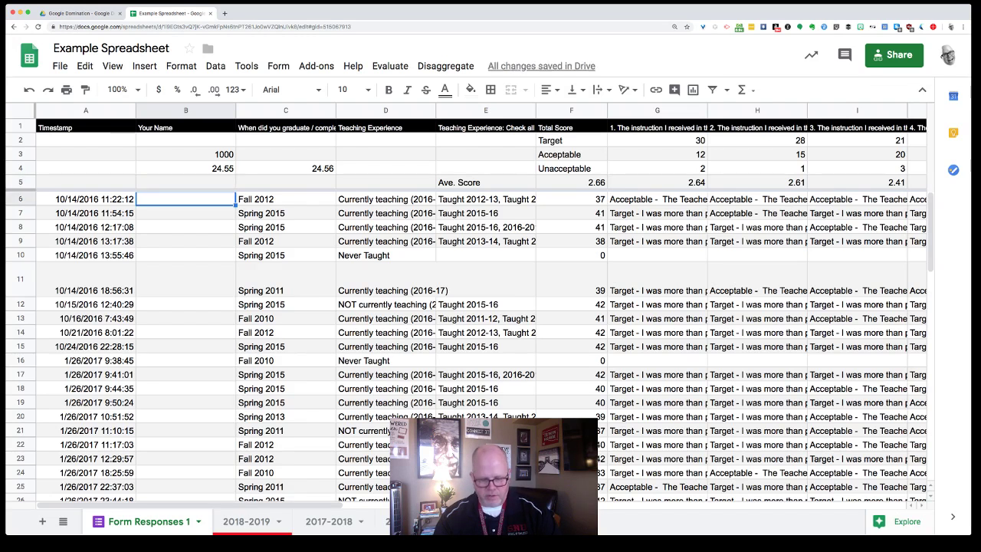
click(185, 168)
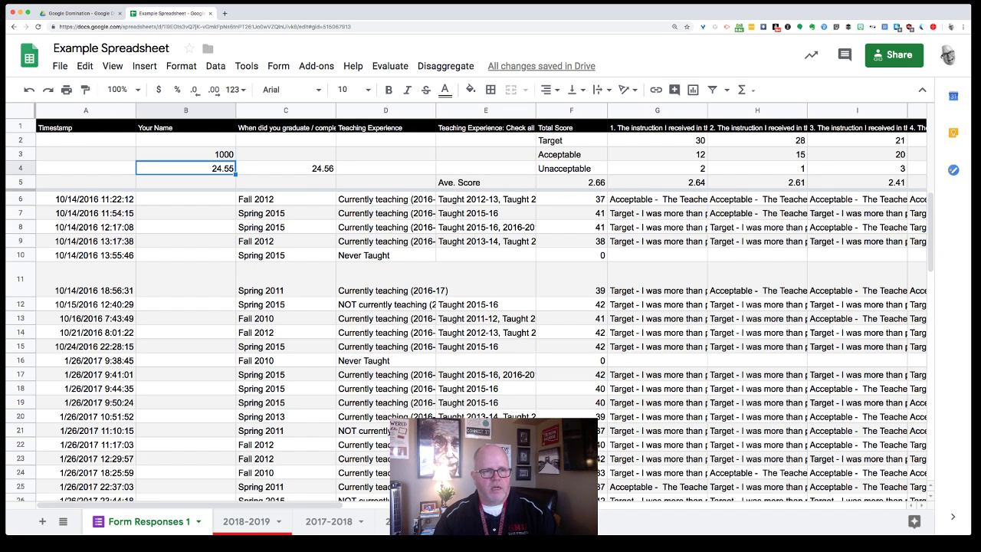
key(ctrl+c)
click(186, 199)
key(super+v)
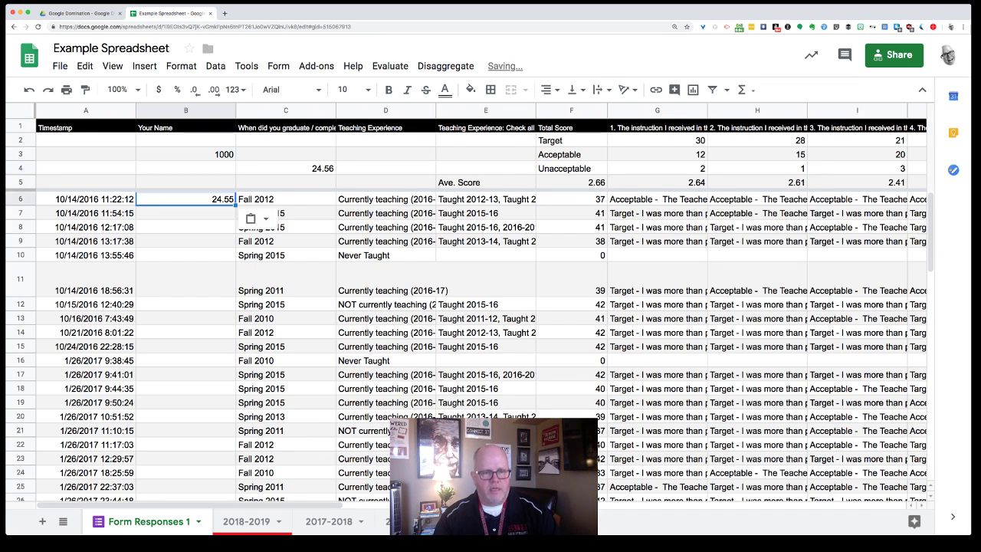
click(285, 168)
key(super+x)
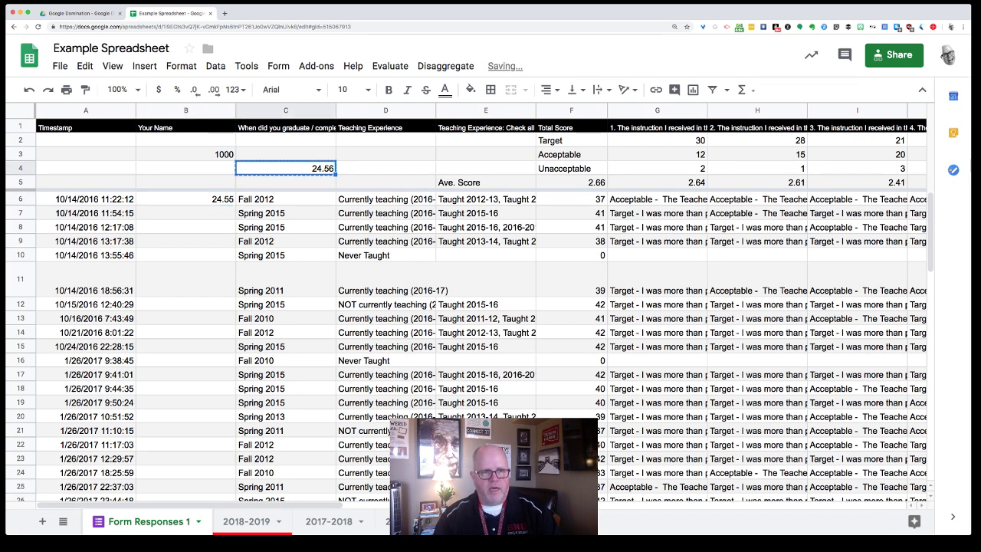
click(186, 213)
key(super+v)
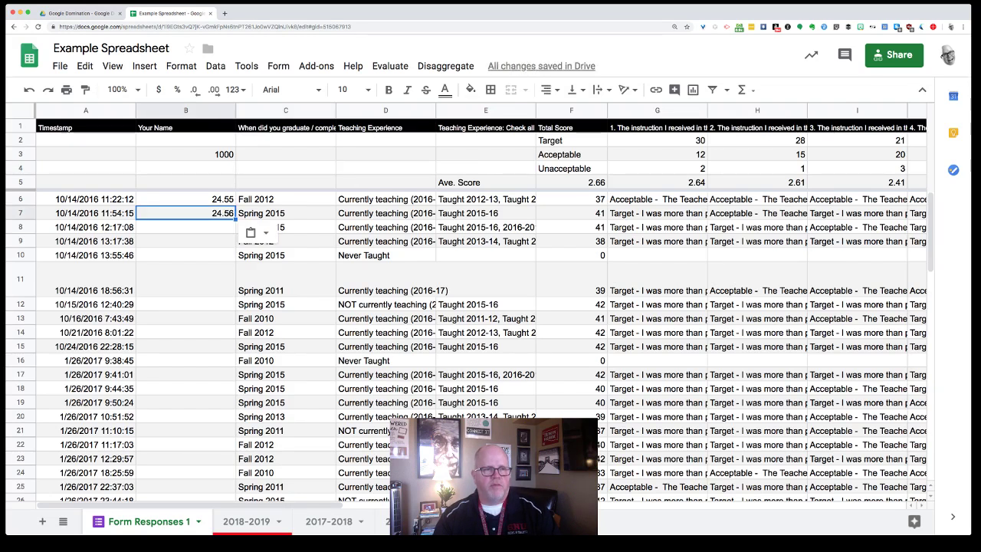
Delete the number from cell B3.
click(185, 127)
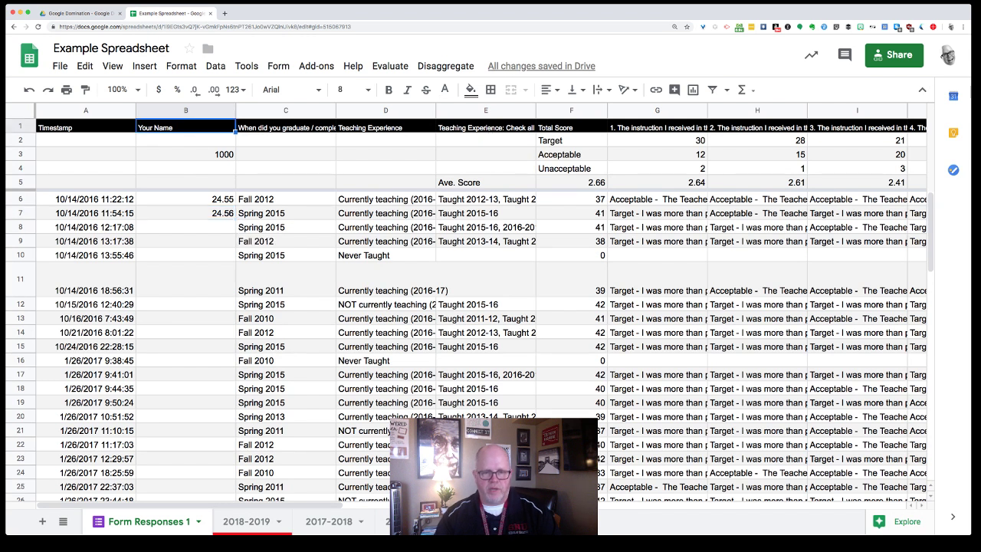
click(185, 154)
key(Delete)
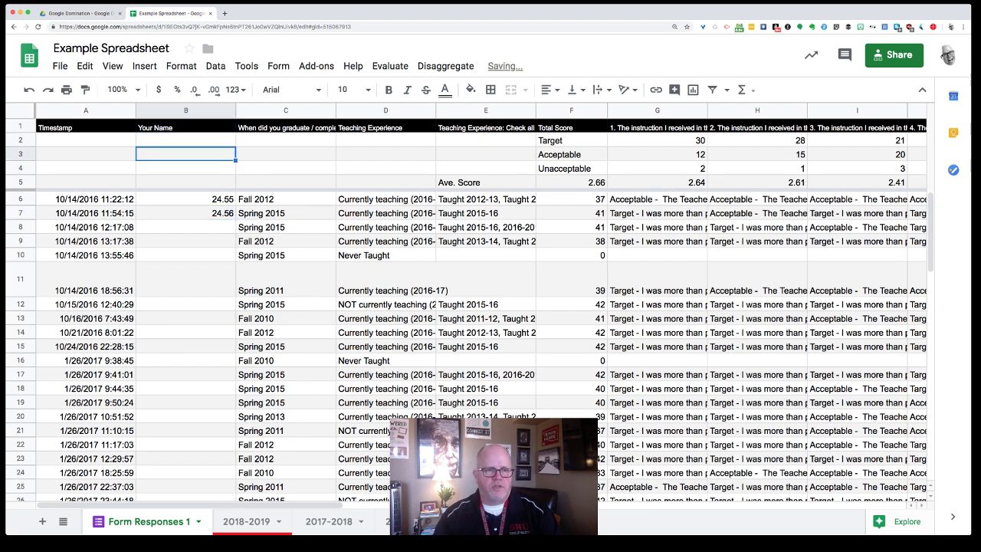
Extend the number series from cells B6:B7 down column B to row 27.
click(185, 200)
click(185, 213)
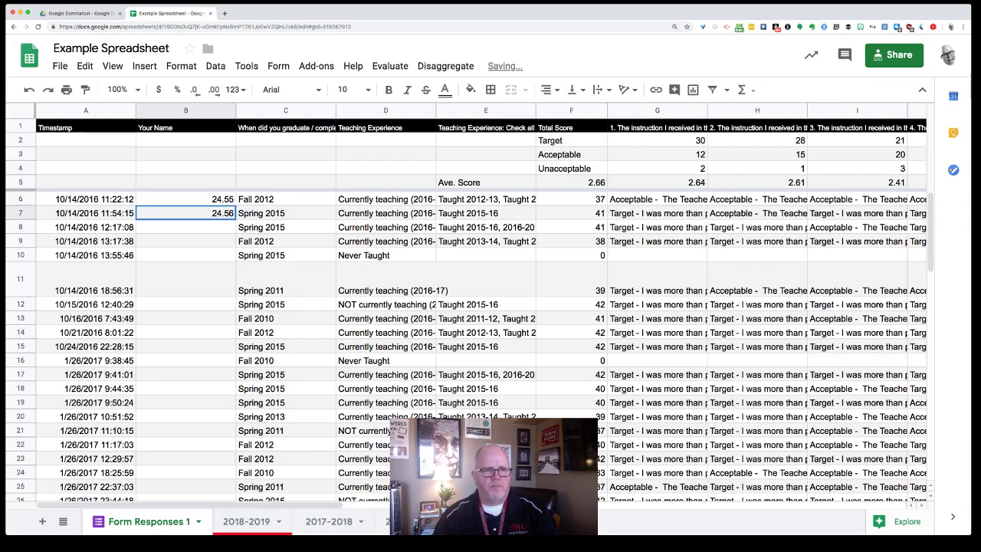
click(185, 199)
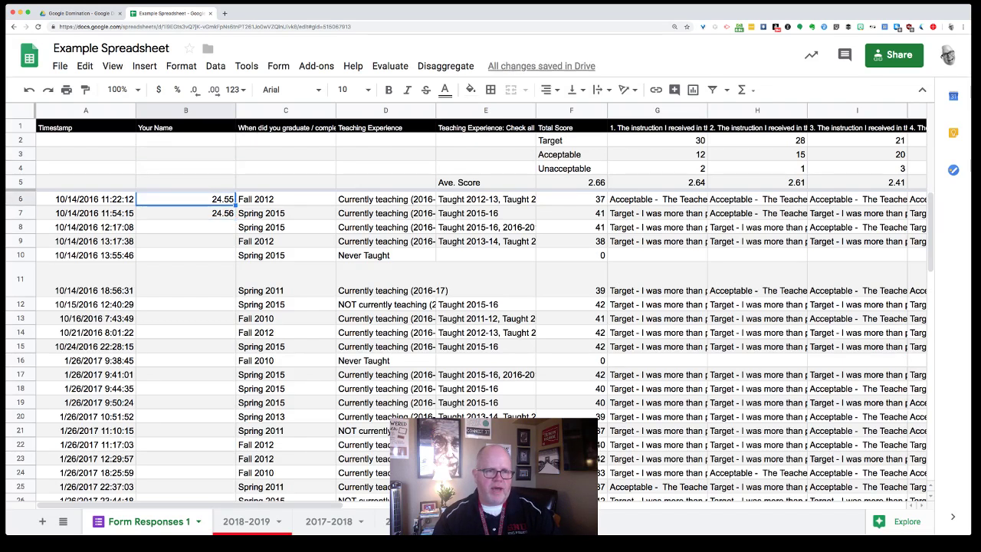
key(shift+Down)
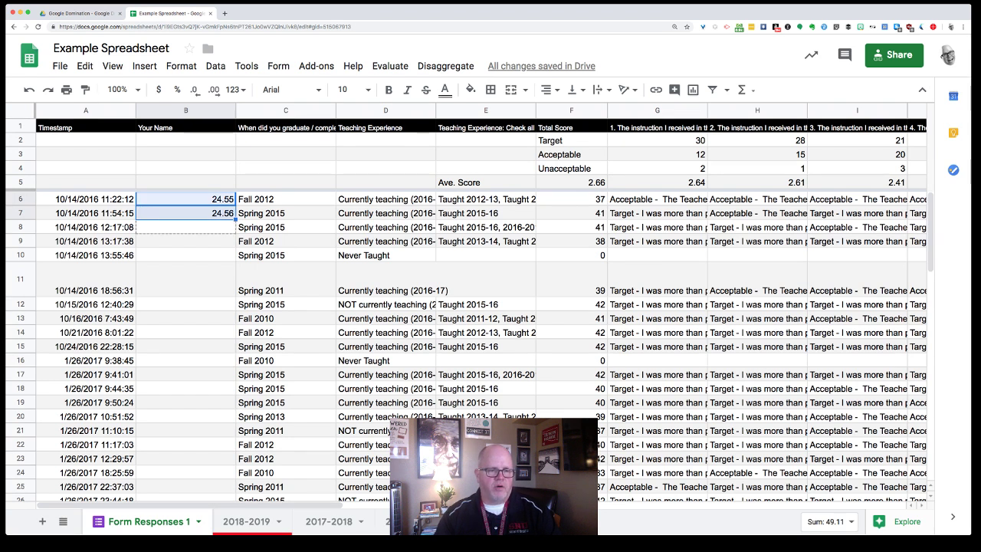
drag(236, 220, 234, 492)
scroll(491, 345, down, 1)
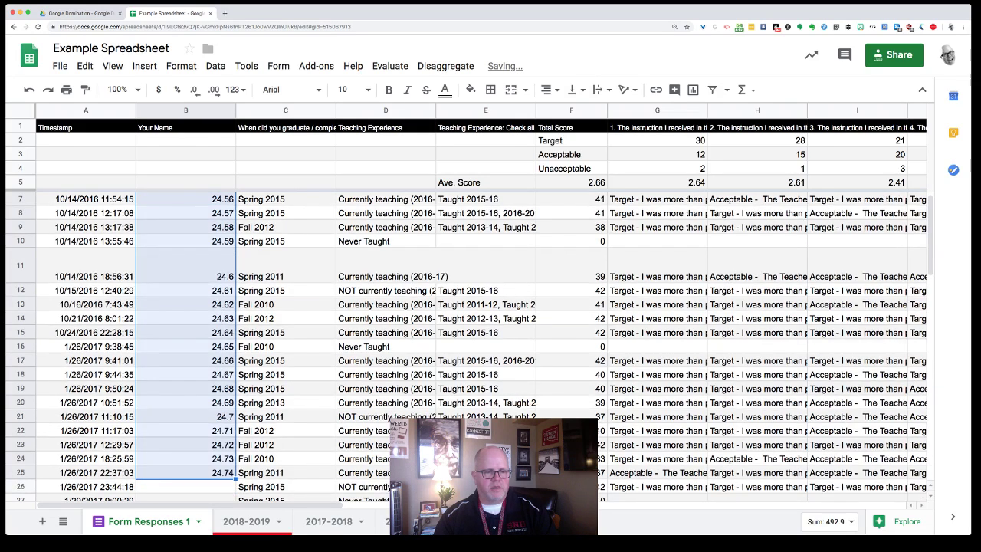
drag(235, 478, 234, 492)
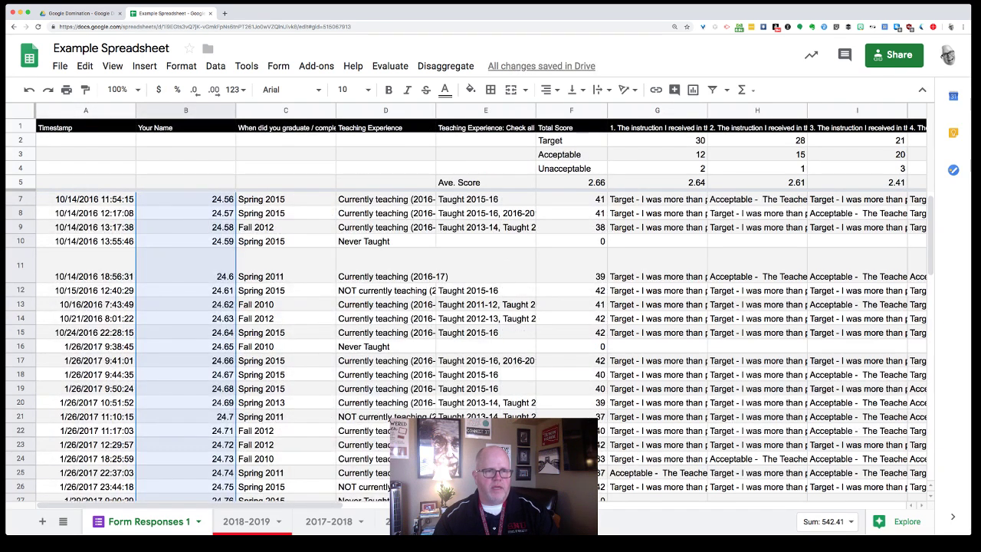
Increase the decimal places of cells B11 and B21 to two.
click(185, 199)
click(186, 213)
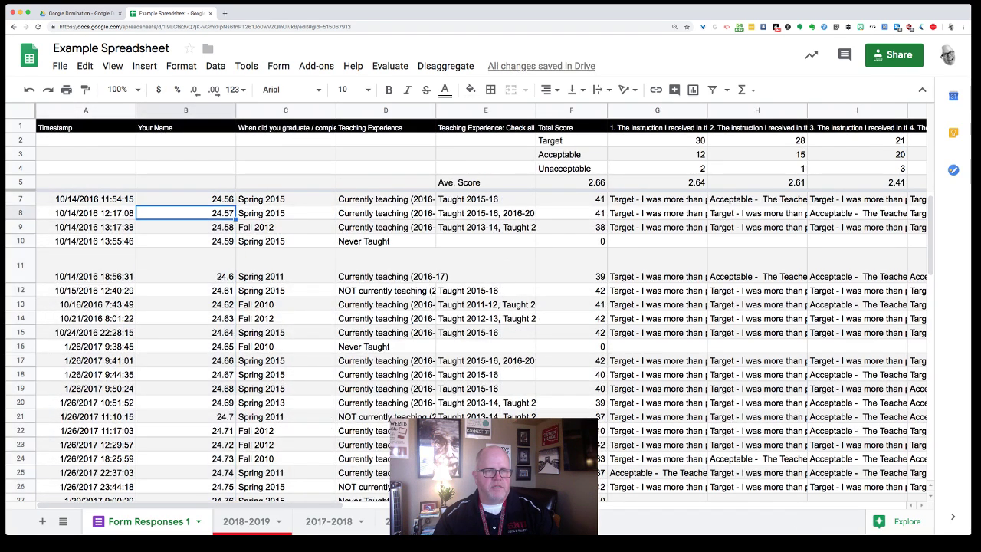
click(186, 227)
click(185, 241)
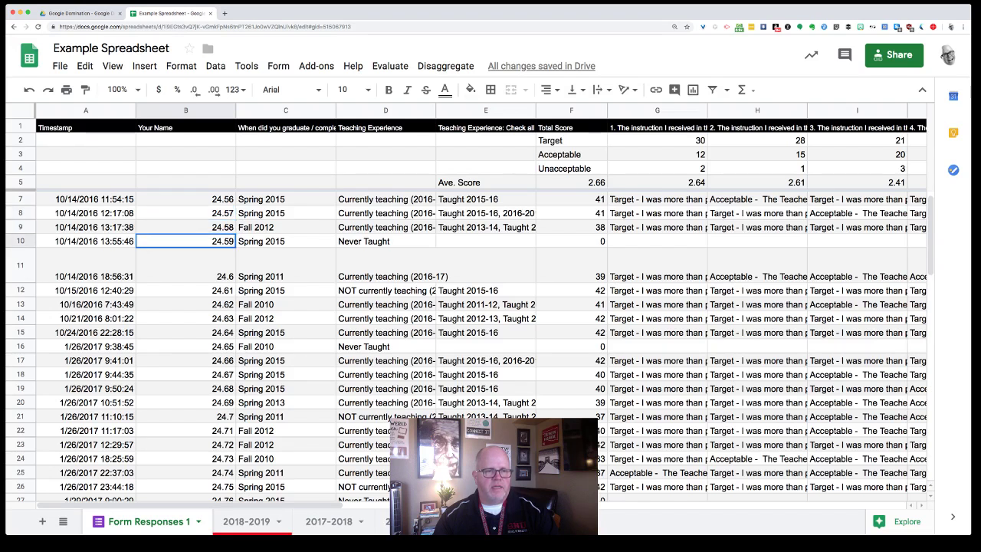
click(185, 265)
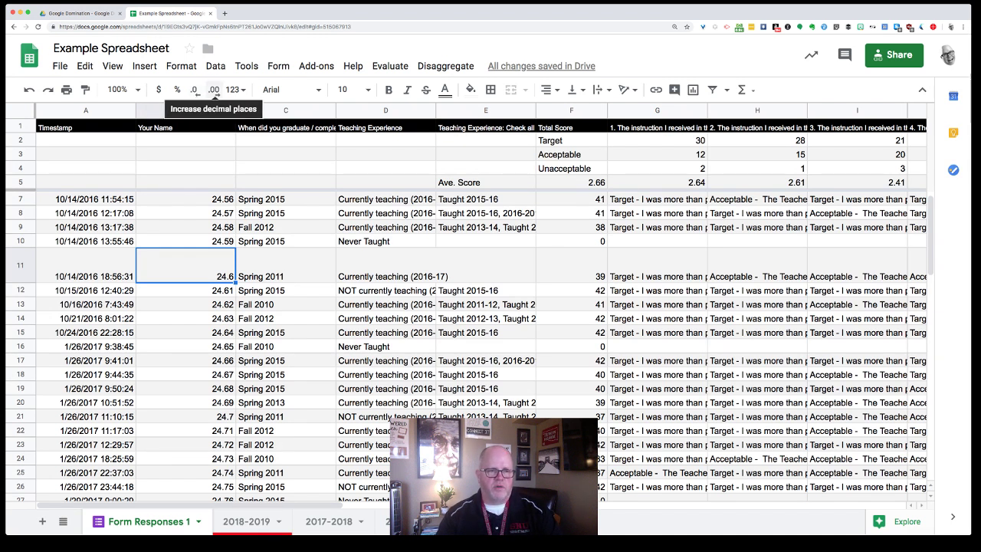
click(213, 89)
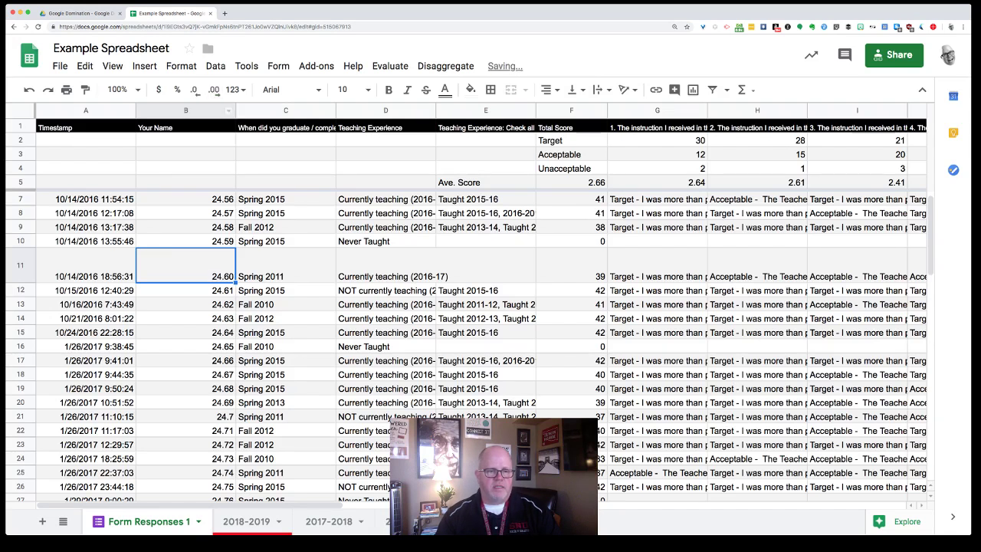
click(186, 417)
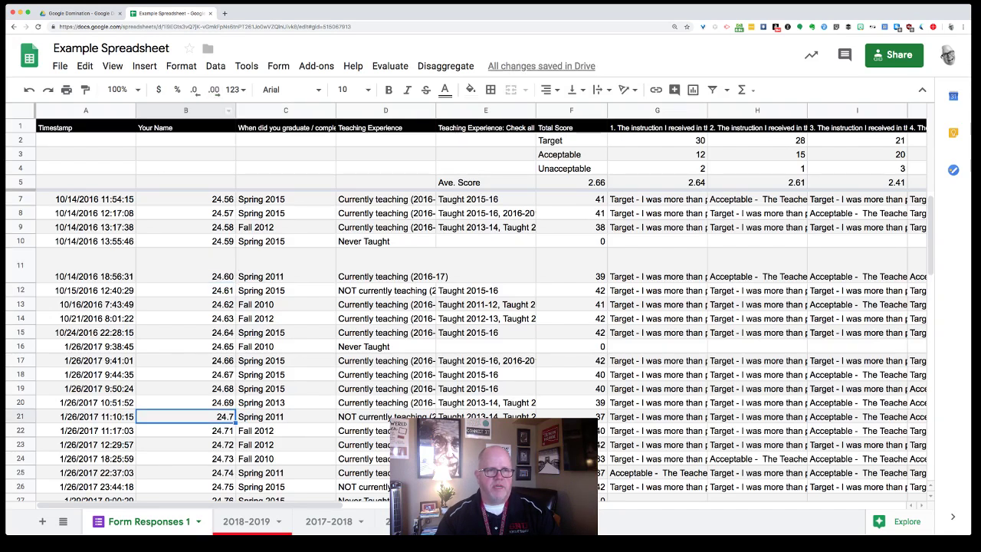
click(213, 90)
Change the decimal places of all of column B to three, reduce them to one, and finally set them to two.
click(186, 111)
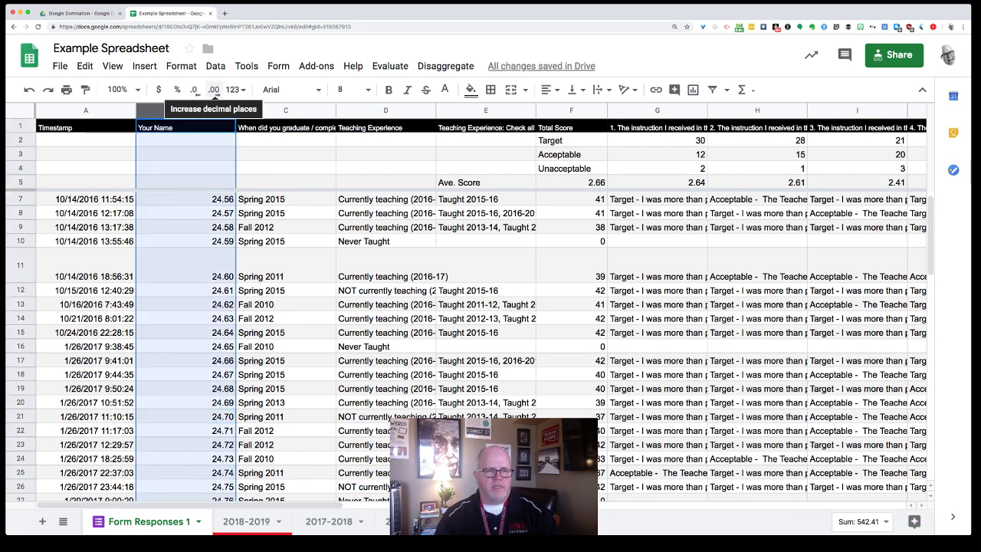
click(216, 90)
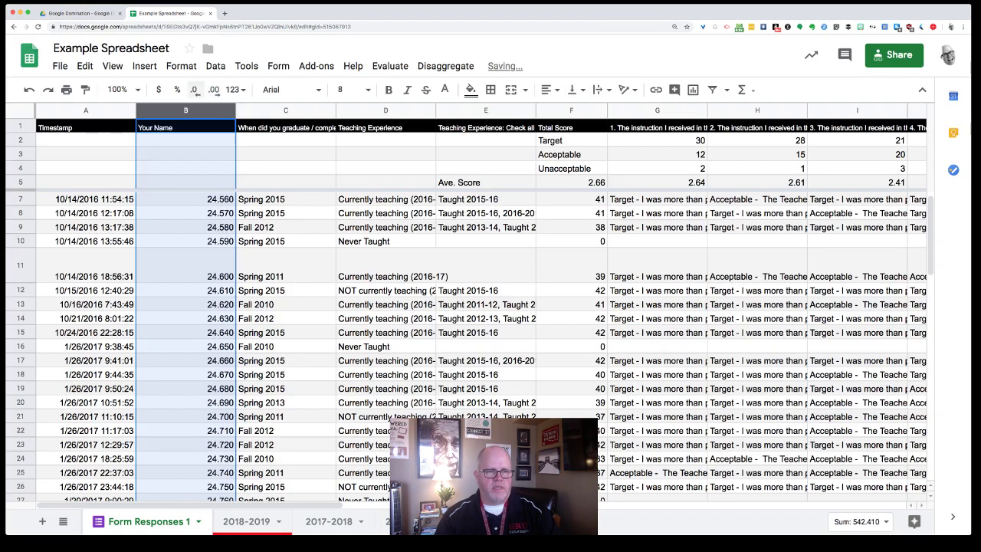
click(194, 89)
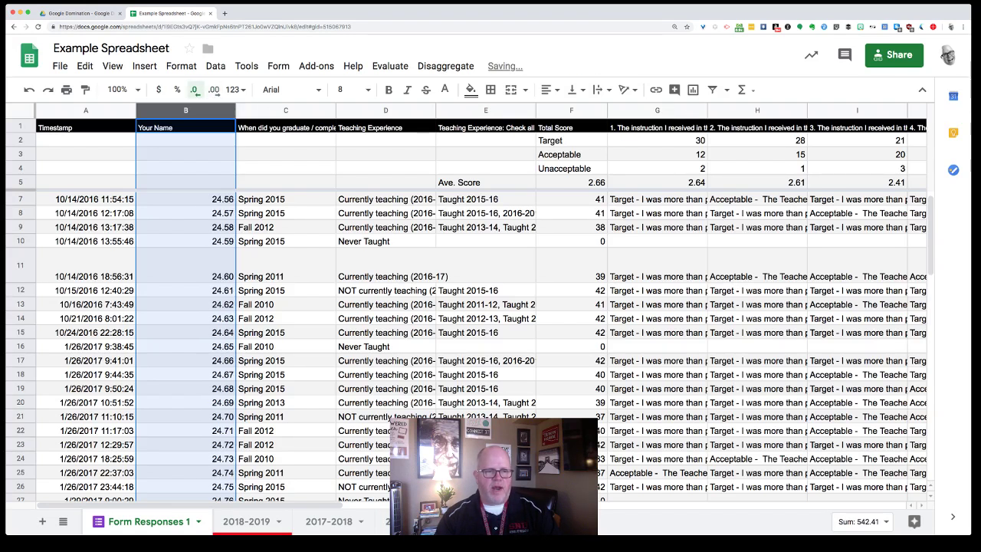
click(194, 89)
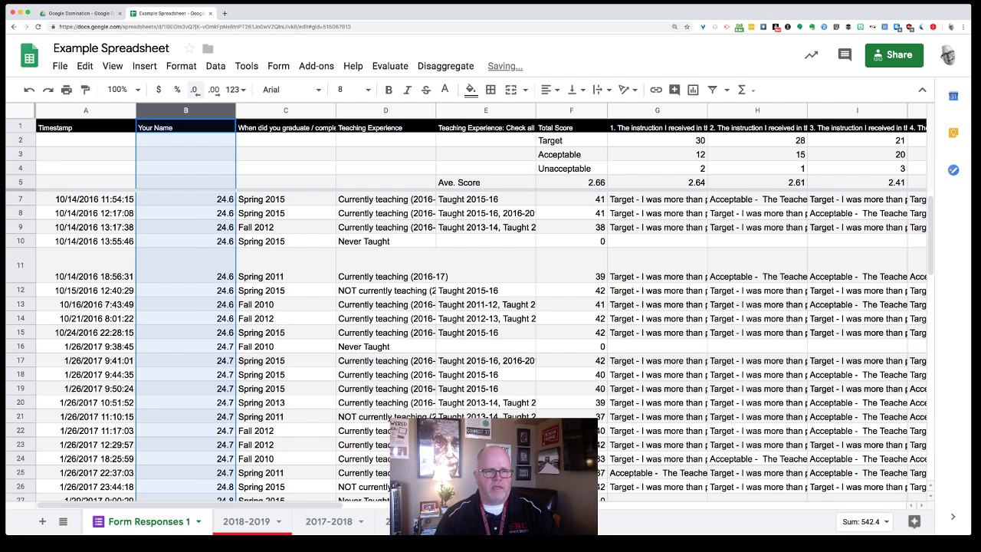
click(214, 90)
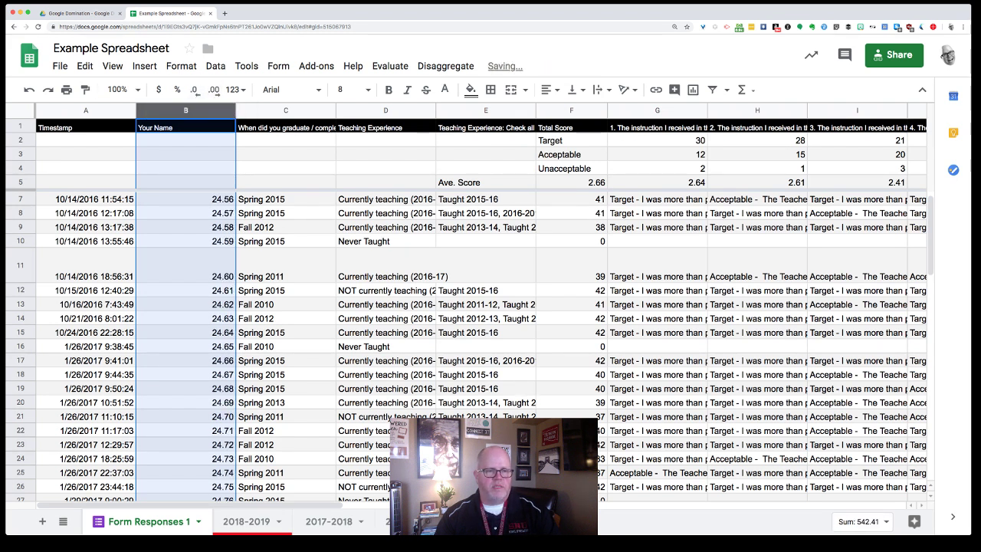
Try reducing cell B16 to one decimal place, and restore it to two.
click(203, 347)
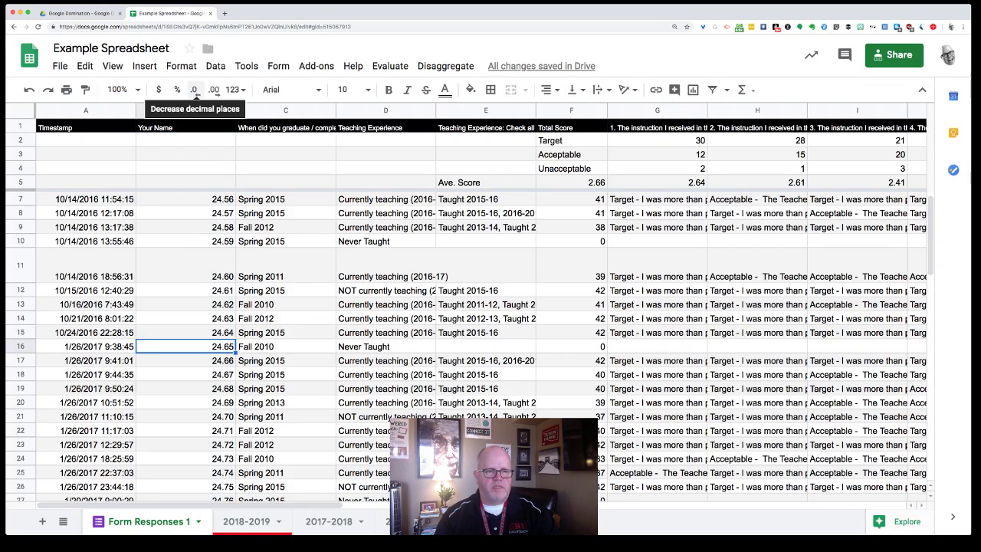
click(194, 89)
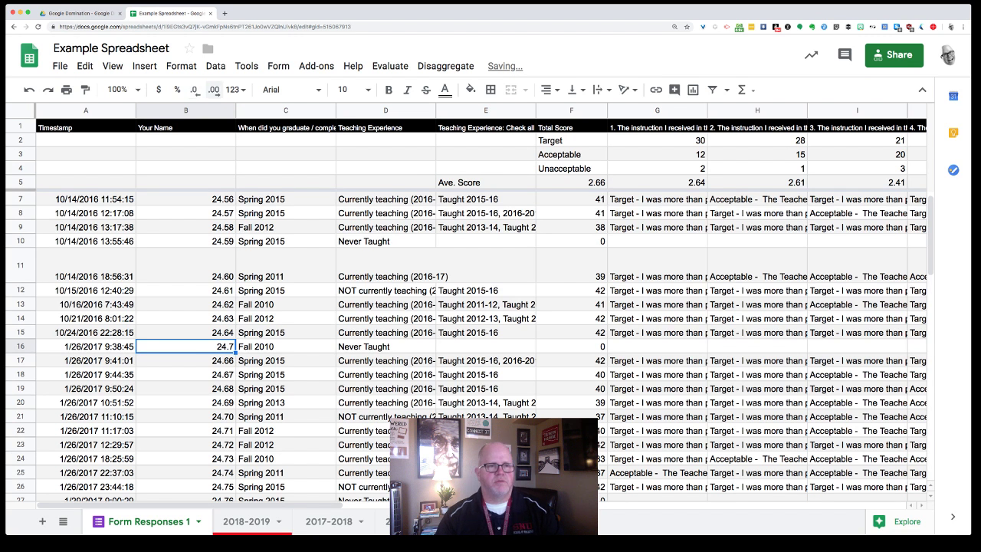
click(214, 90)
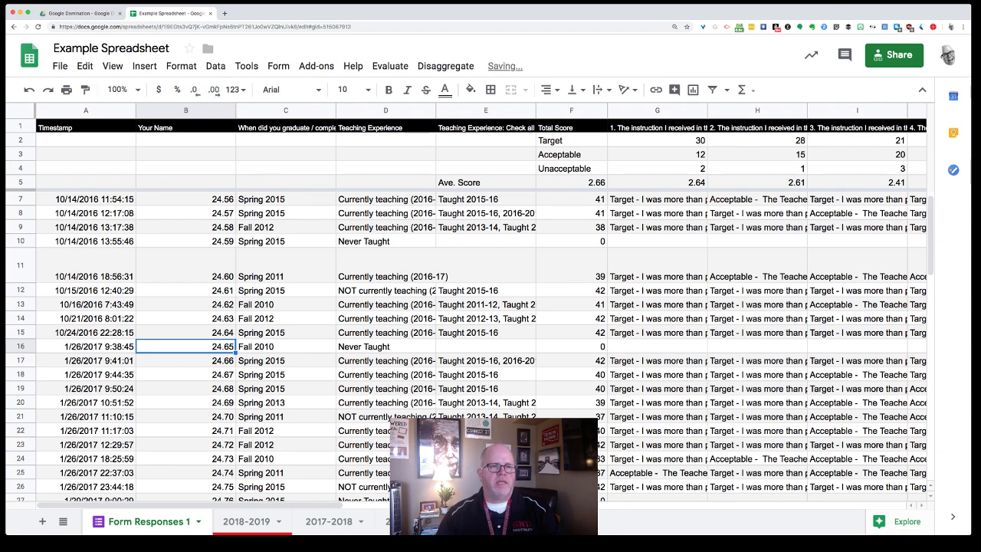
Format all of column B as Currency with two decimal places.
click(186, 111)
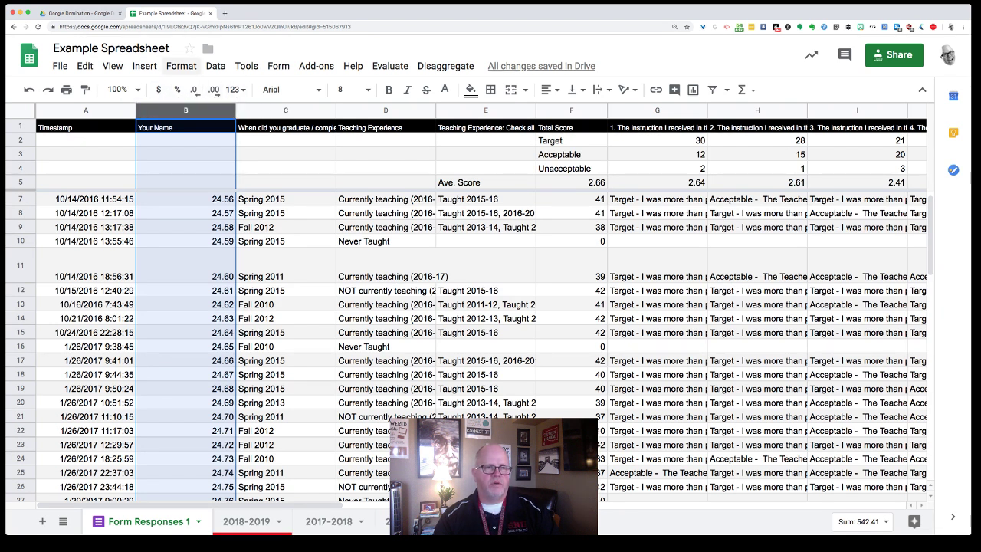
click(180, 66)
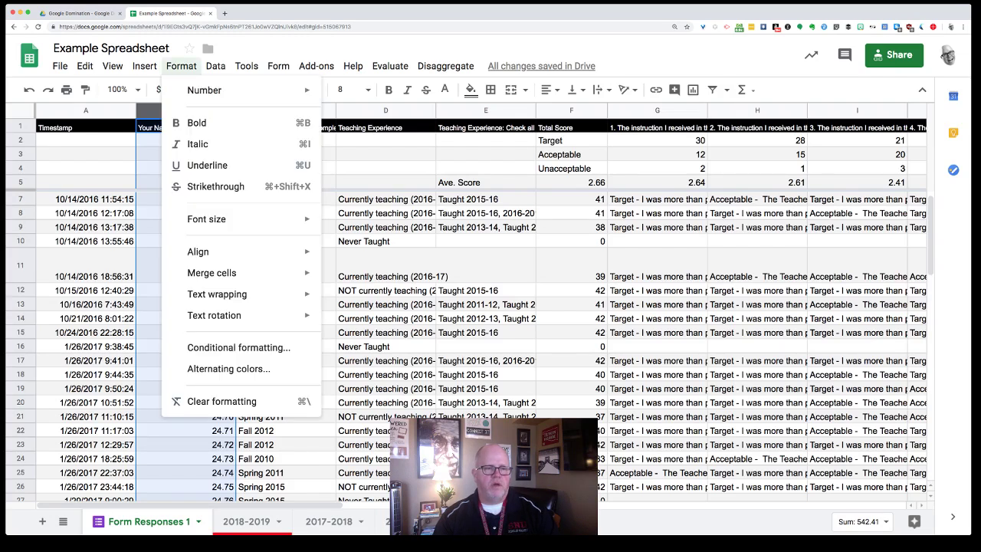
mouse_move(230, 89)
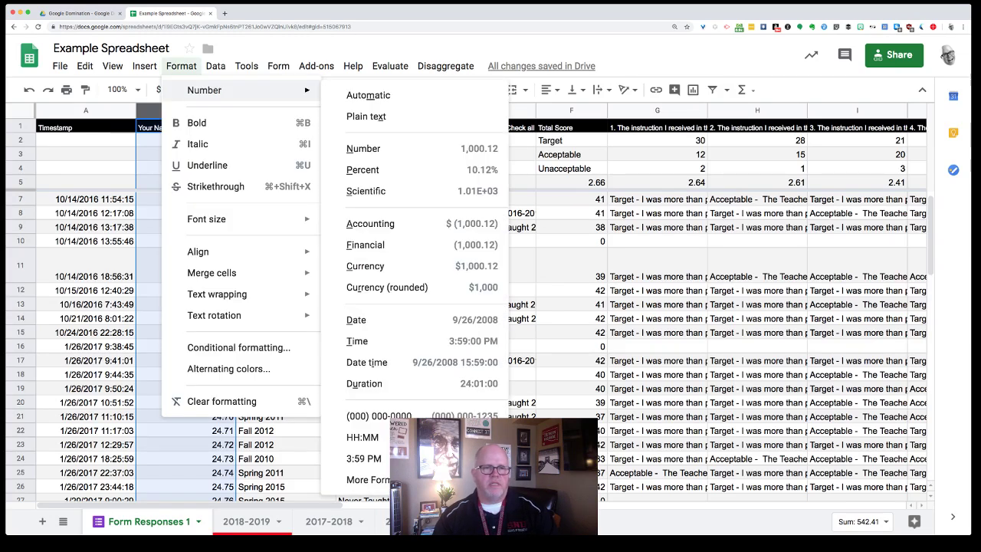
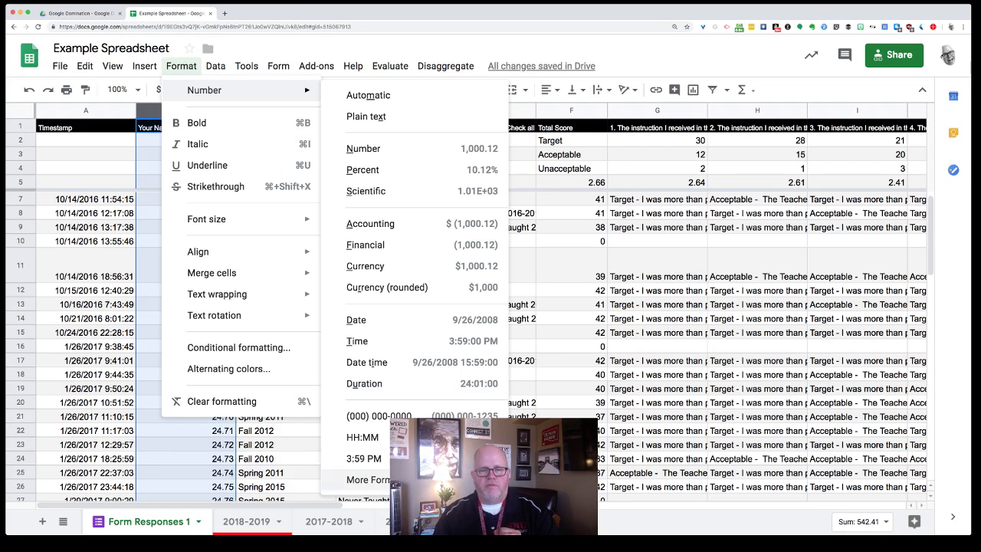
mouse_move(460, 480)
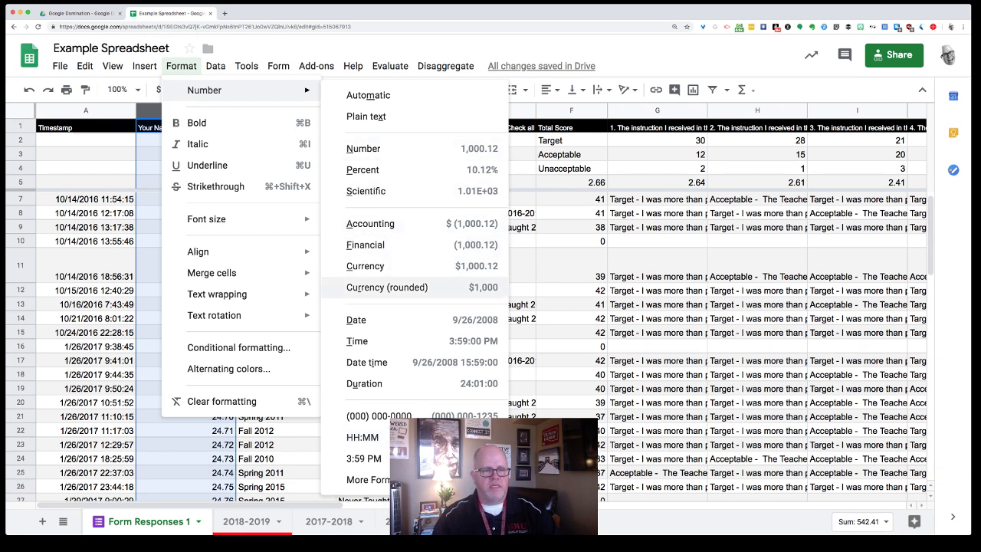
click(365, 267)
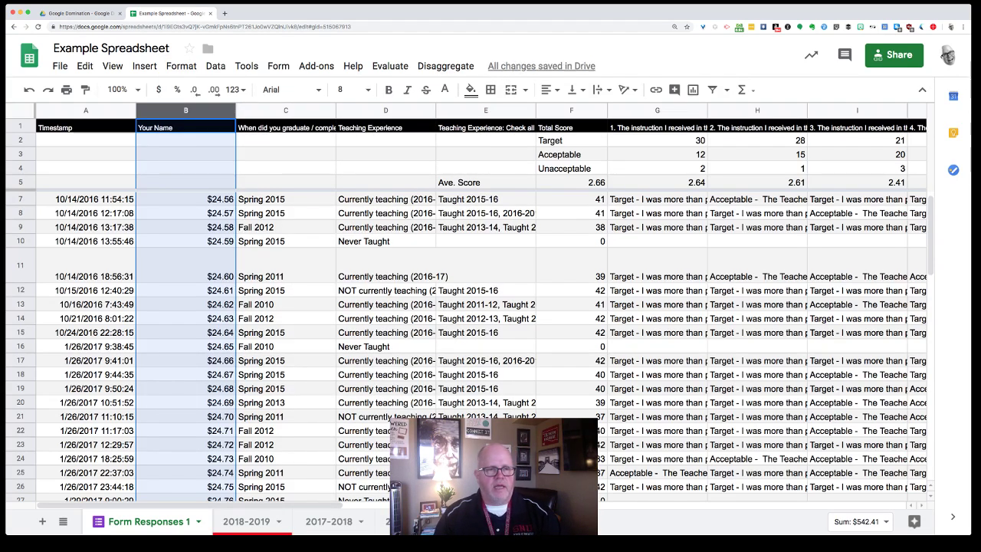
Enter 27.9 in cell B40 of the currency-formatted column.
scroll(470, 347, down, 6)
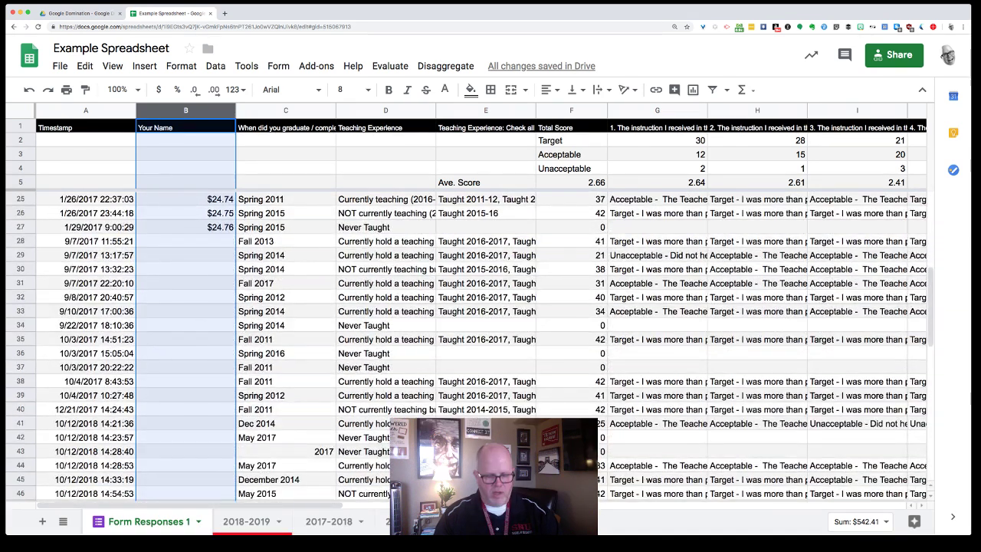
click(185, 409)
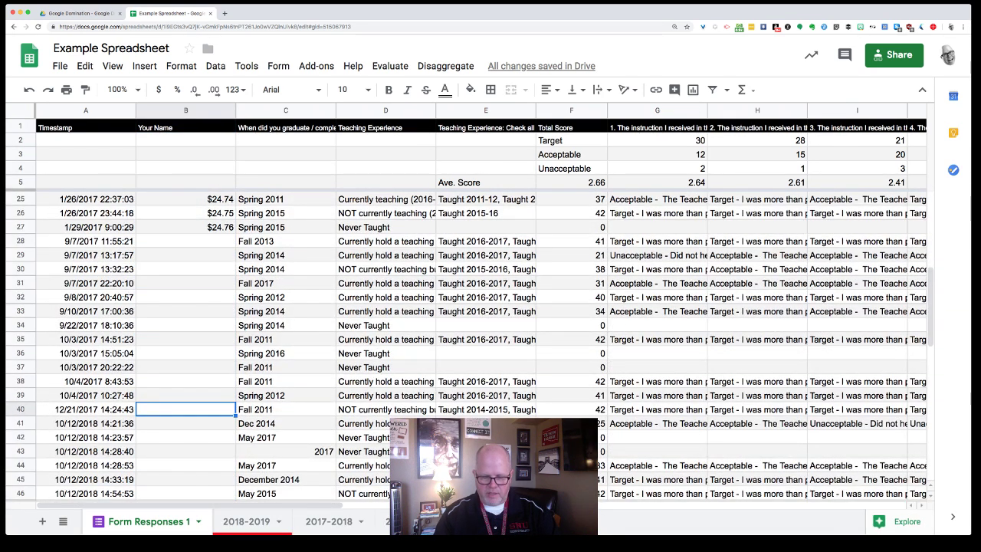
text(27.9)
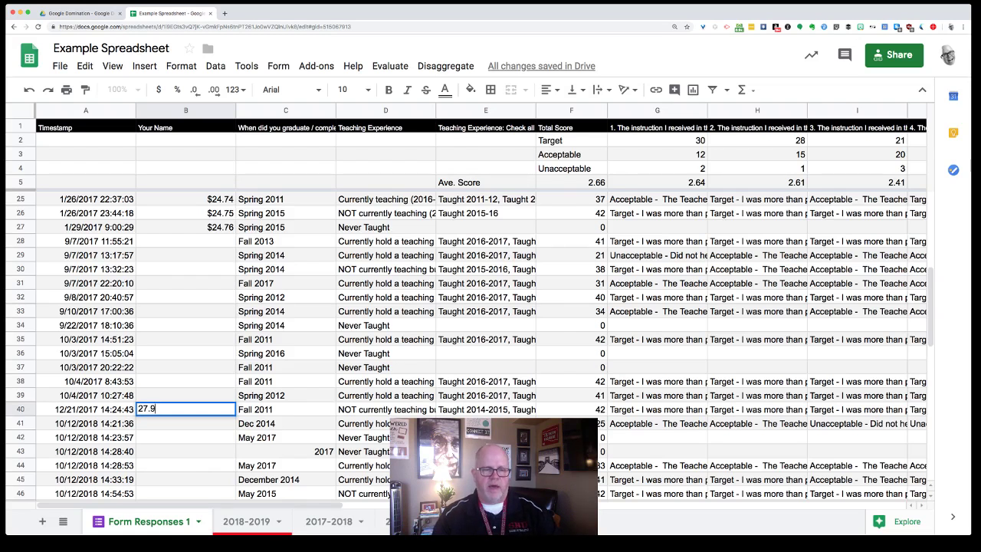
key(Return)
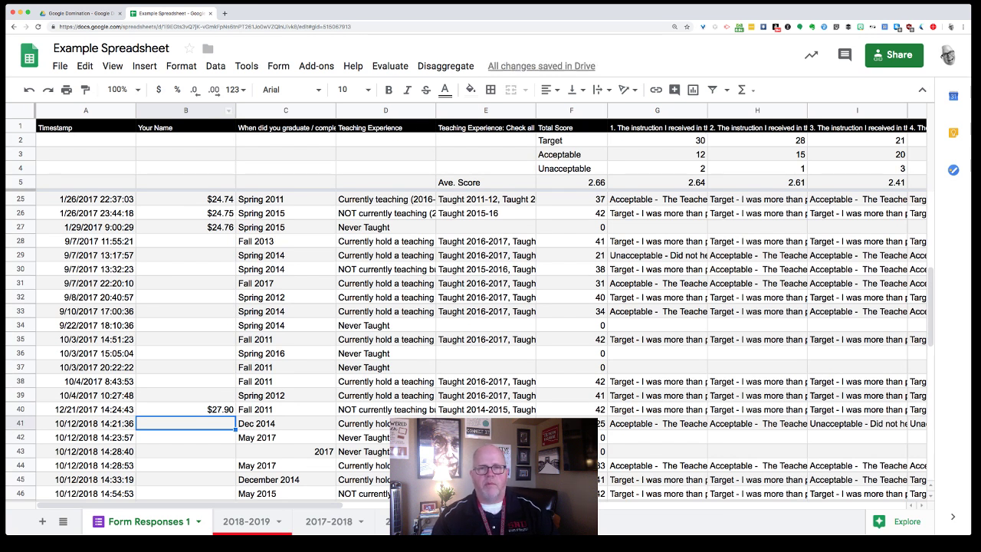
Center all of column B horizontally and align it vertically to the middle.
click(185, 110)
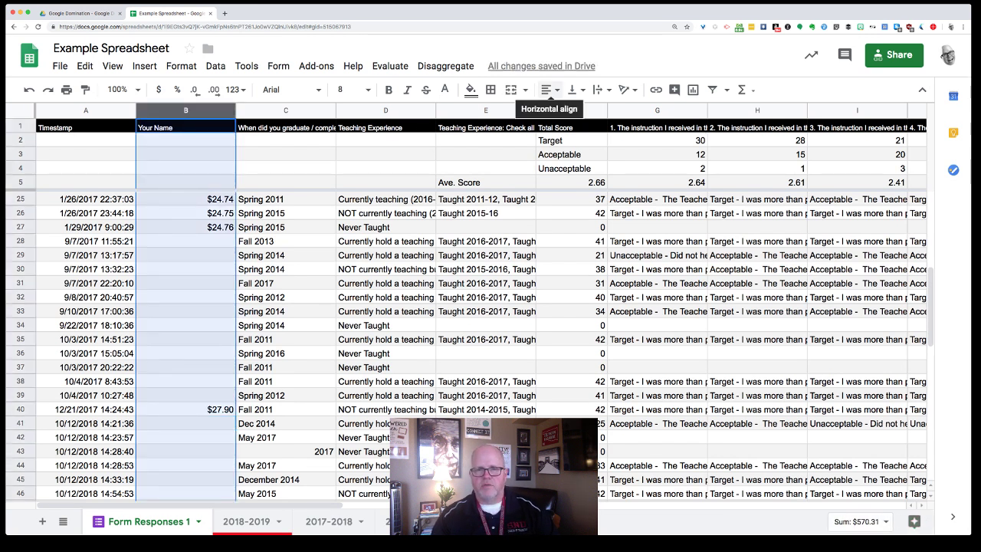
click(548, 89)
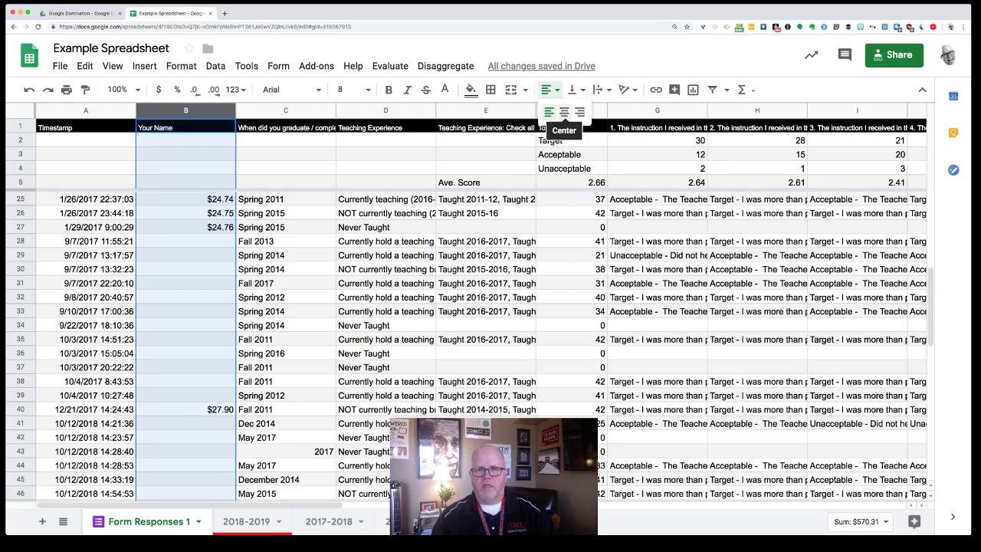
click(564, 112)
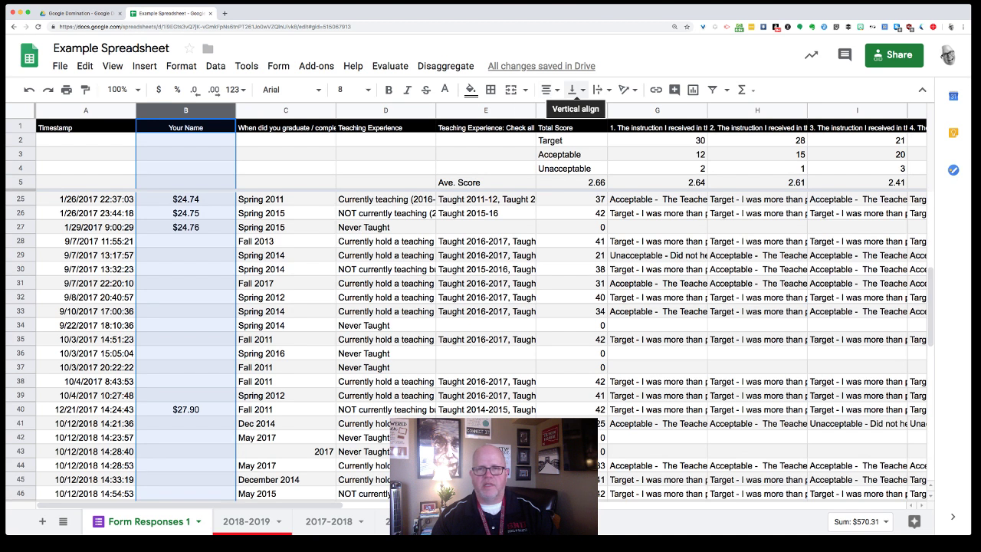
click(575, 89)
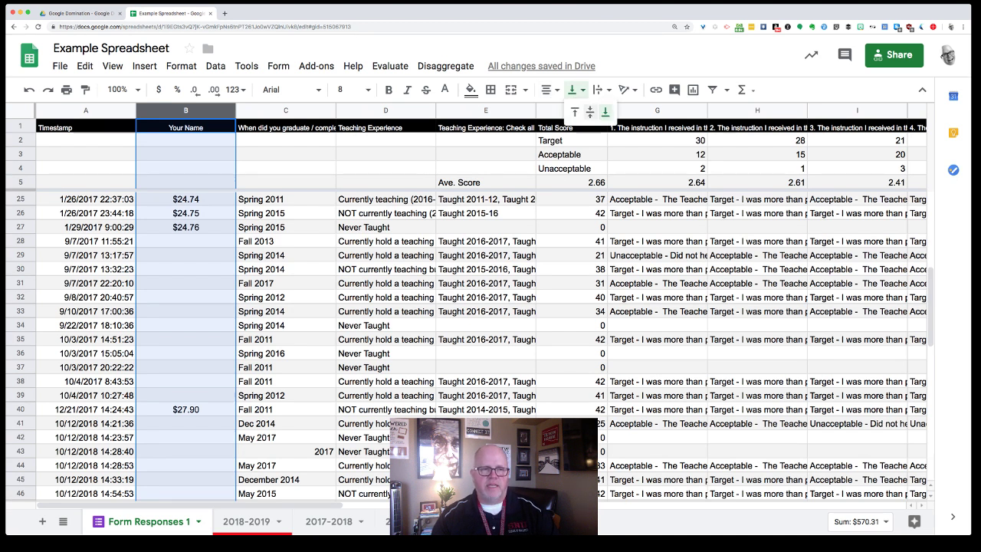
click(589, 112)
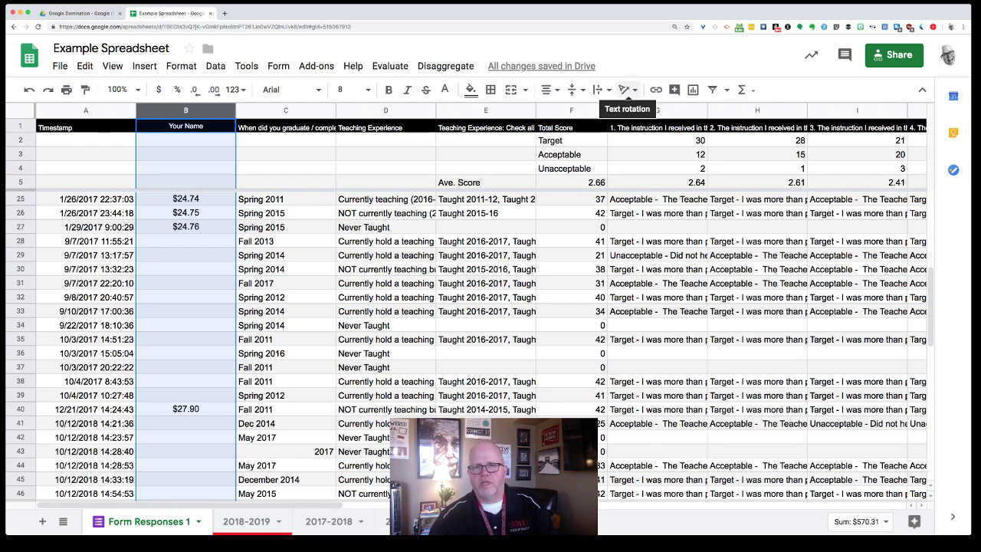
Try stacking the text of column B vertically, and restore it to no rotation.
click(627, 90)
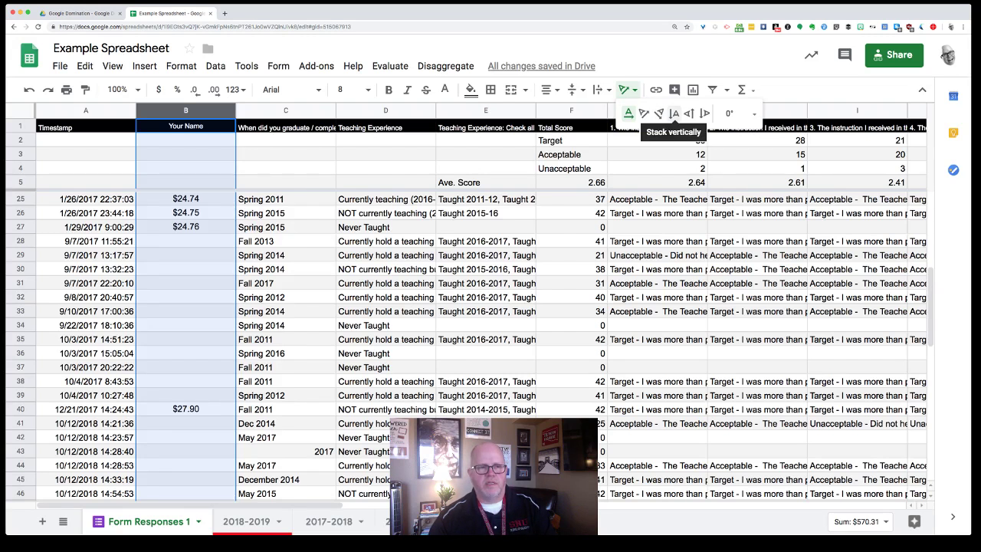
click(674, 113)
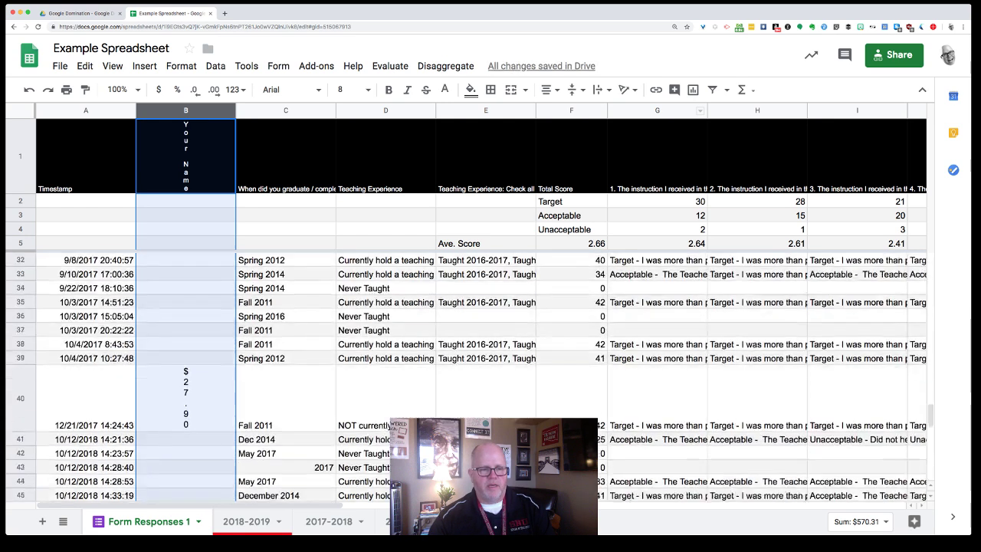
scroll(471, 375, up, 3)
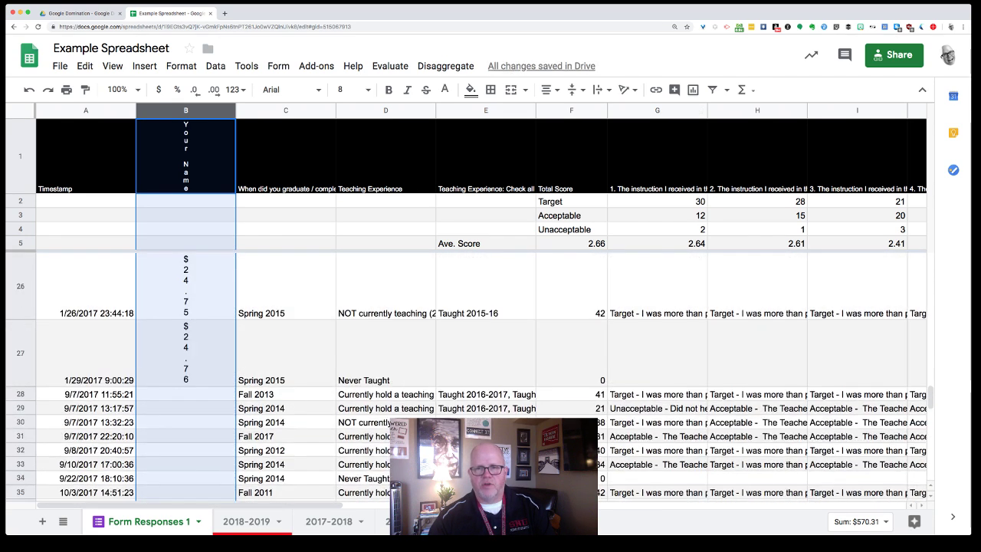
click(627, 90)
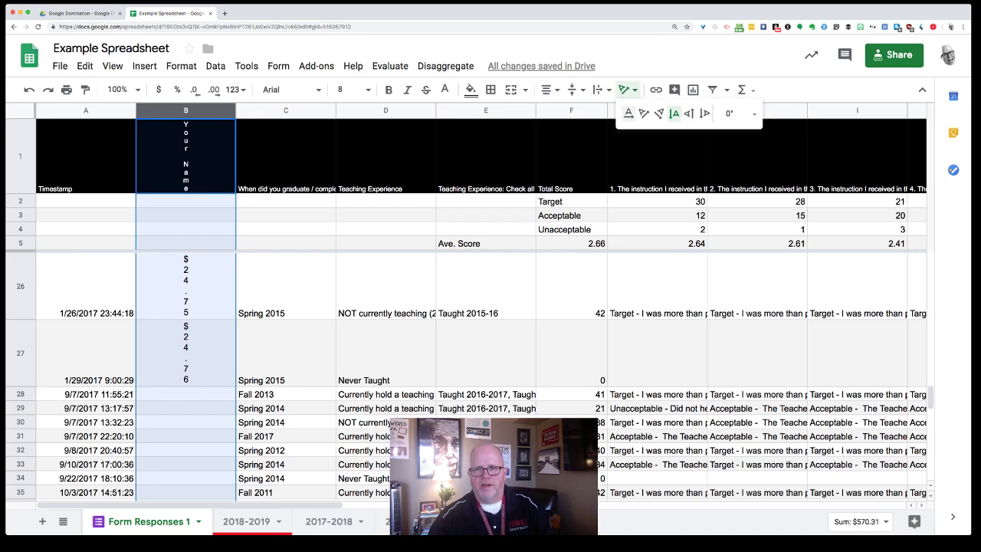
click(629, 113)
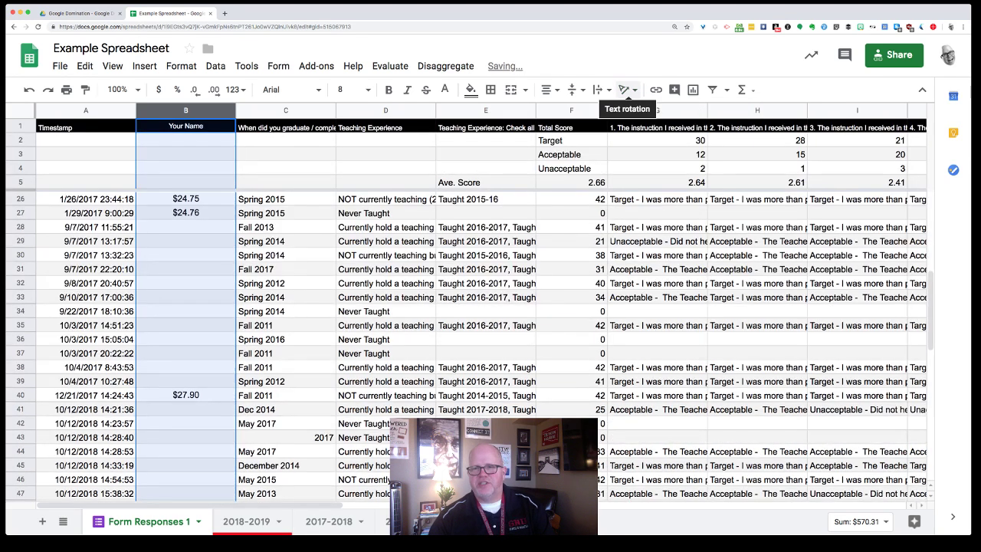
click(625, 90)
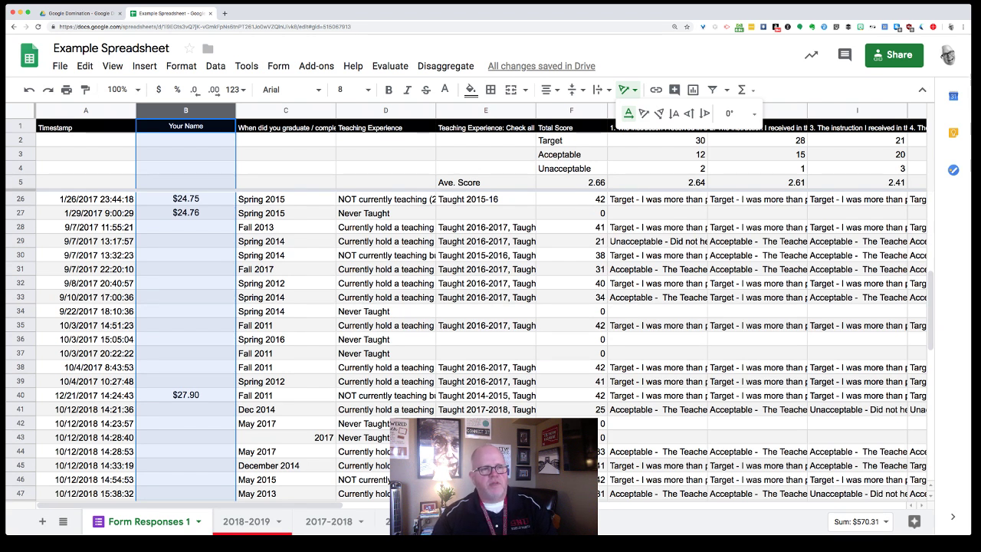
click(285, 169)
Merge all the cells in the empty range A2:D5 into one.
click(86, 140)
drag(86, 140, 386, 182)
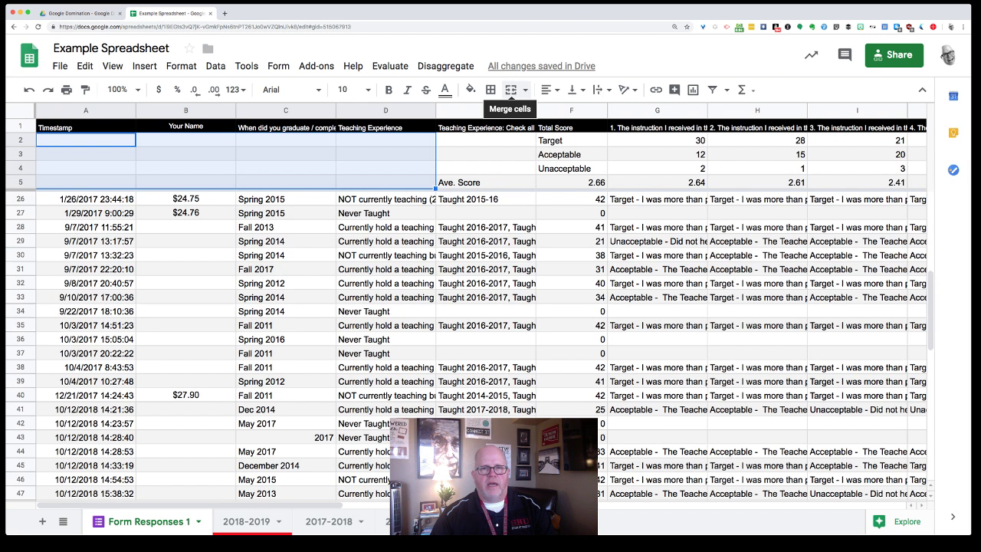
click(525, 90)
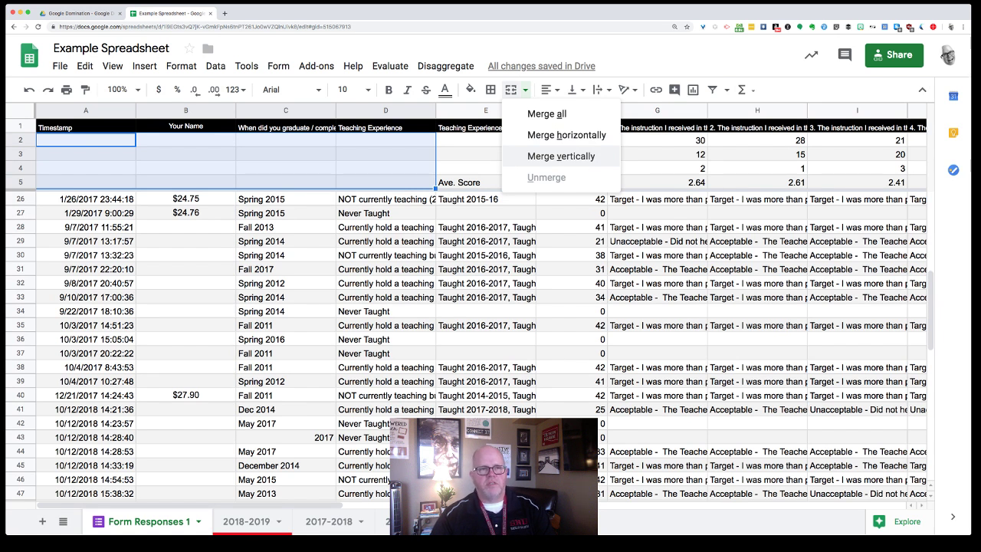
click(546, 113)
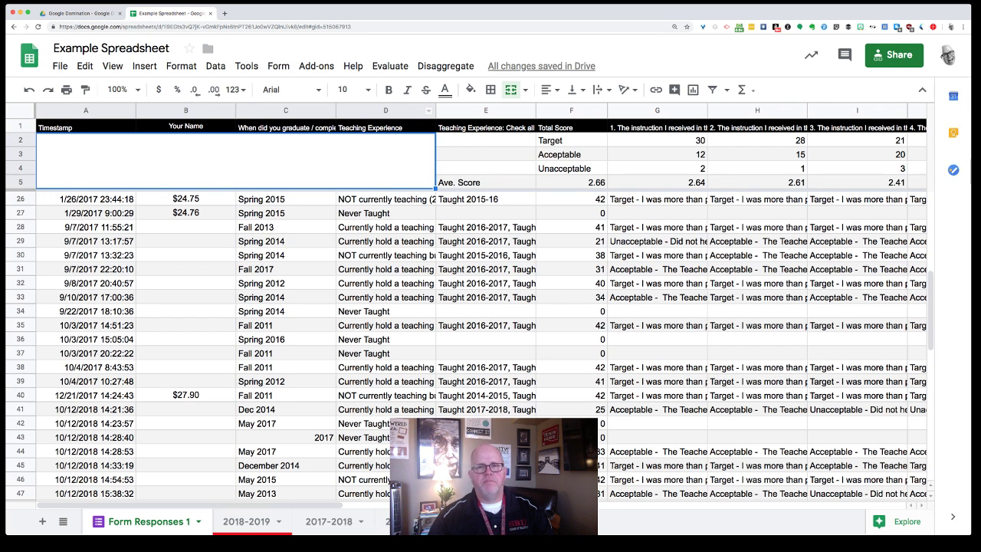
Align the Total Score column F vertically to the middle and center it horizontally.
click(572, 182)
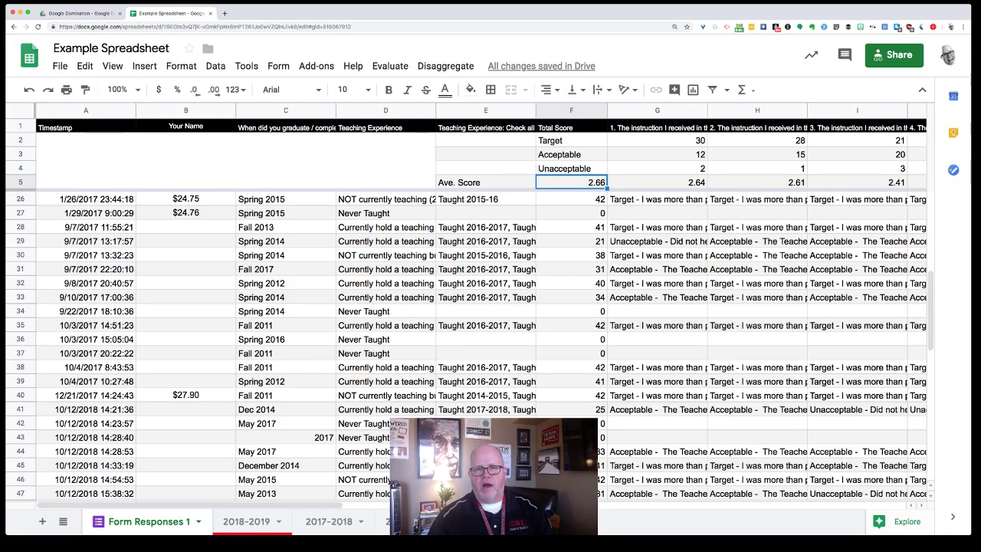
click(571, 110)
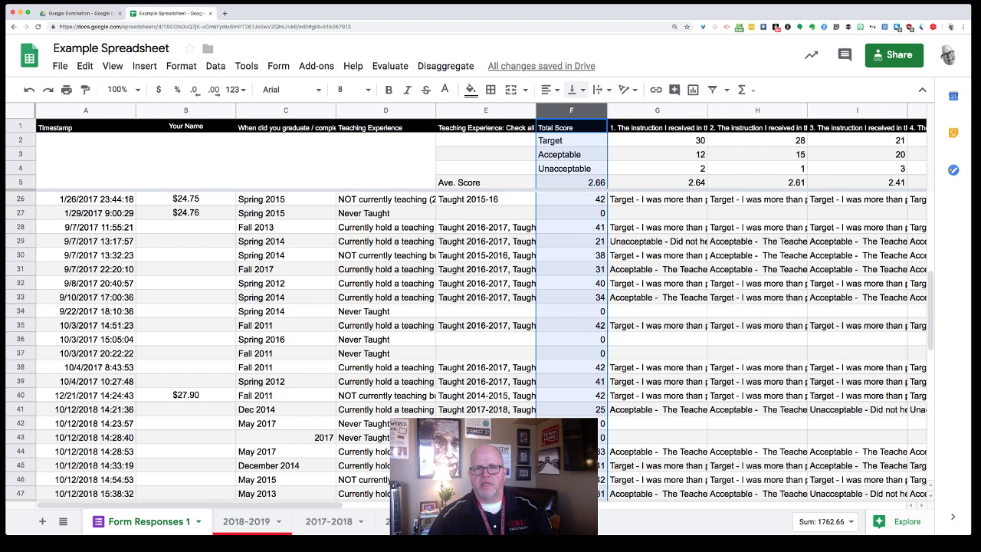
click(573, 90)
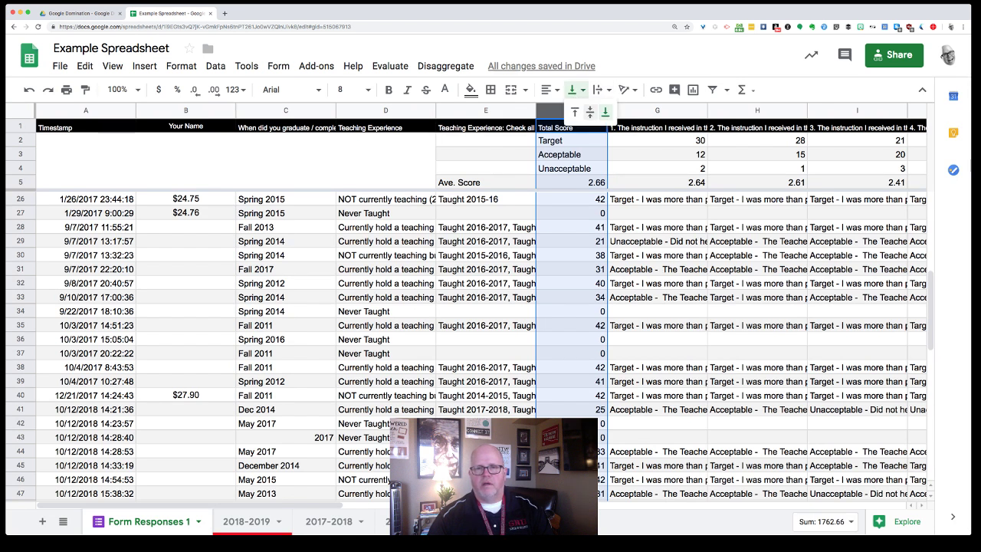
click(581, 111)
click(549, 90)
click(564, 111)
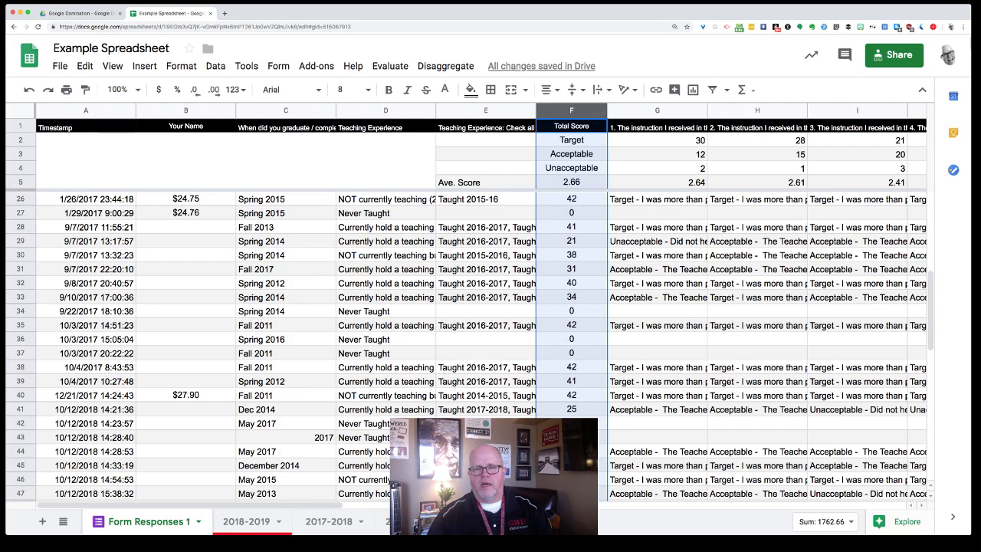
Select the total scores in F6:F60 and show the list of summary calculations for the selection.
click(572, 200)
click(572, 183)
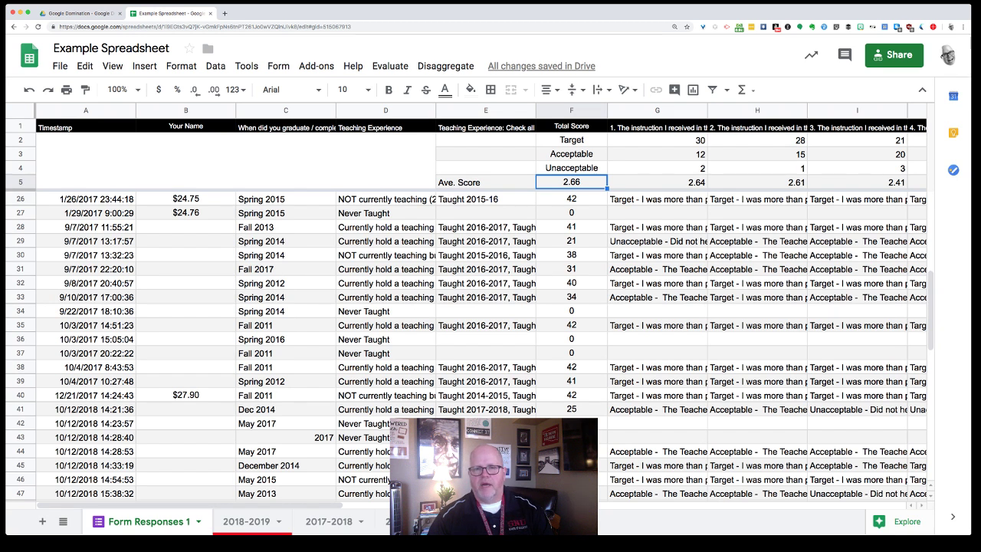
click(571, 198)
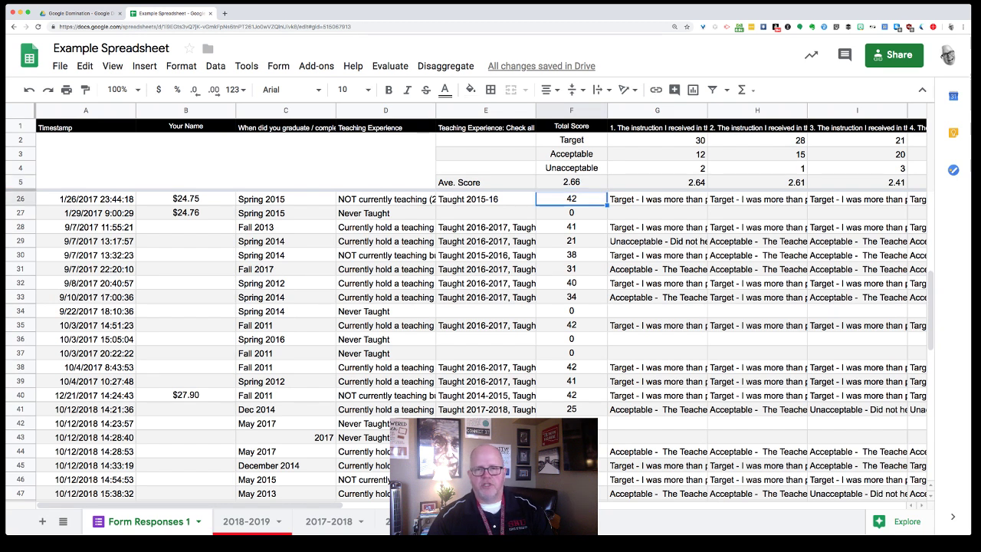
scroll(490, 345, up, 5)
scroll(469, 345, up, 3)
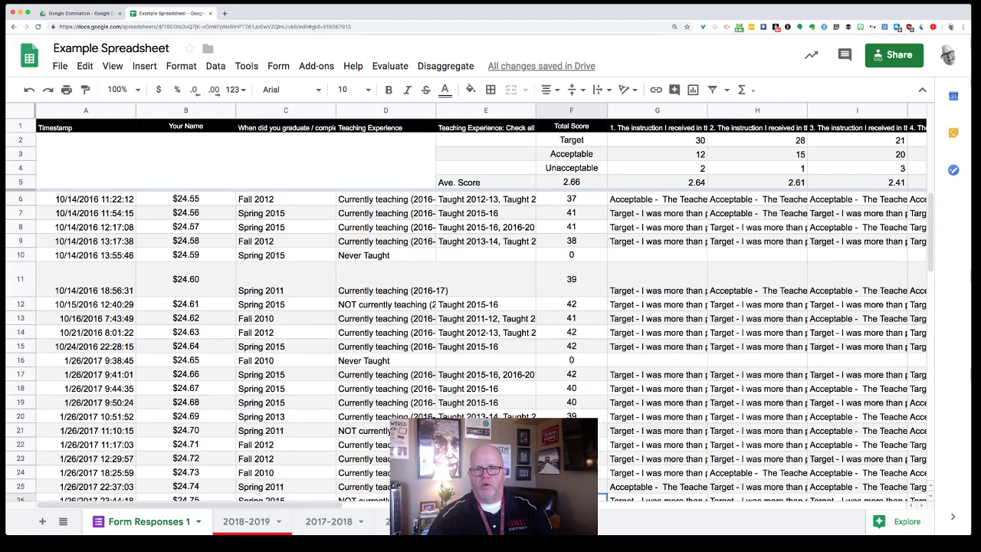
scroll(491, 344, down, 12)
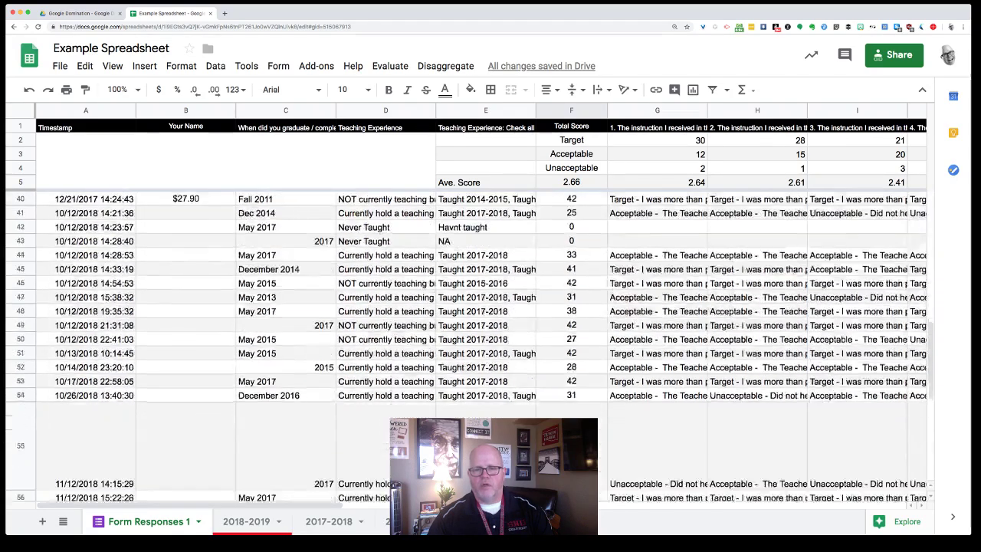
scroll(490, 345, down, 8)
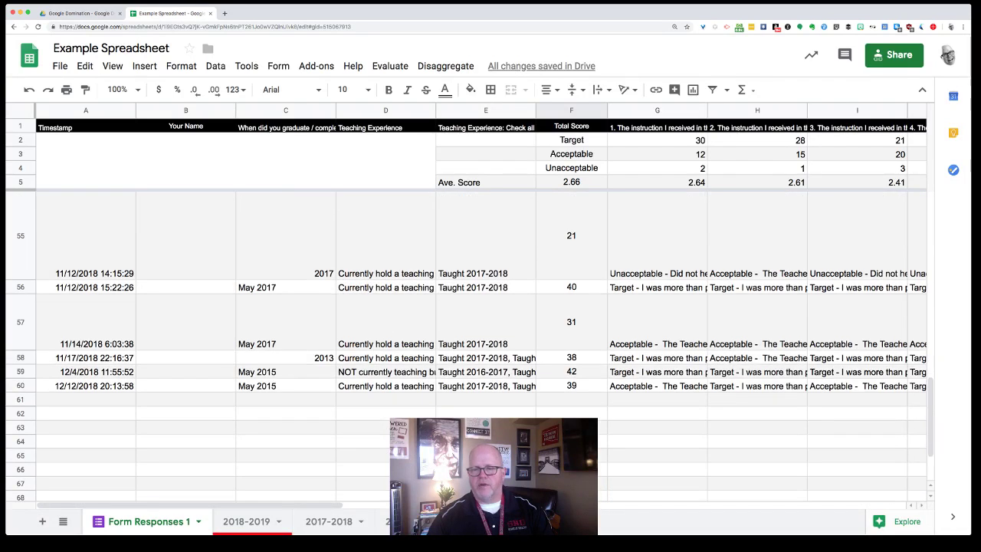
shift+click(570, 386)
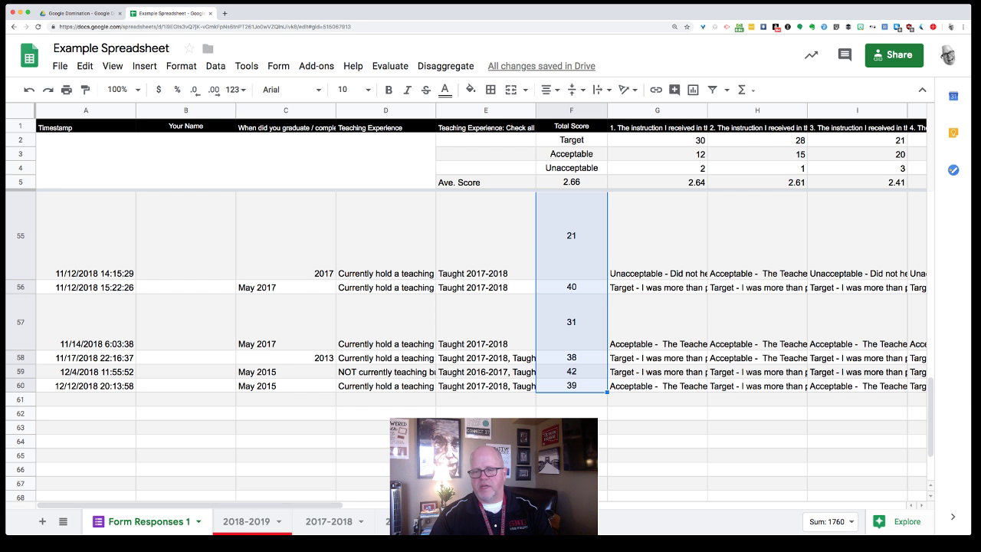
click(828, 521)
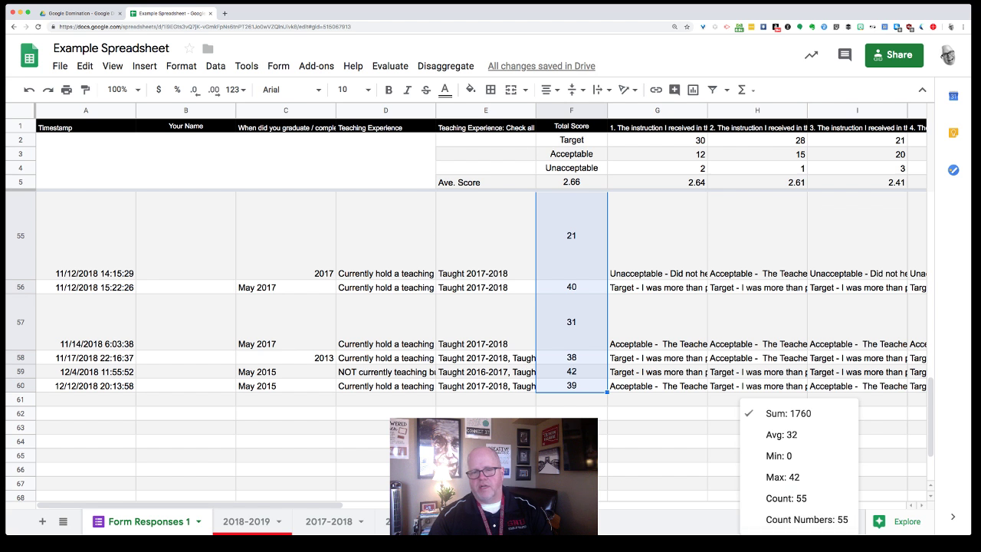
key(Escape)
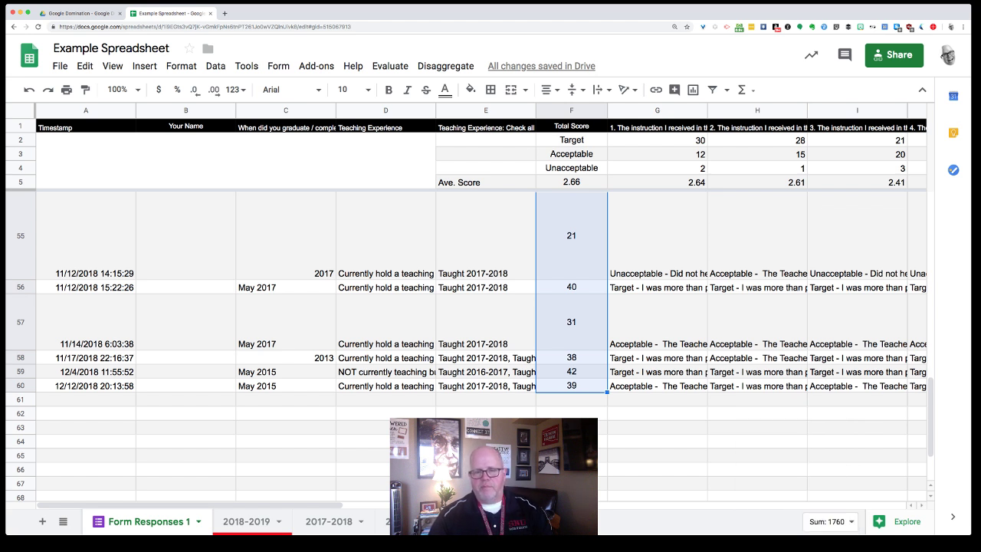
click(572, 399)
click(486, 399)
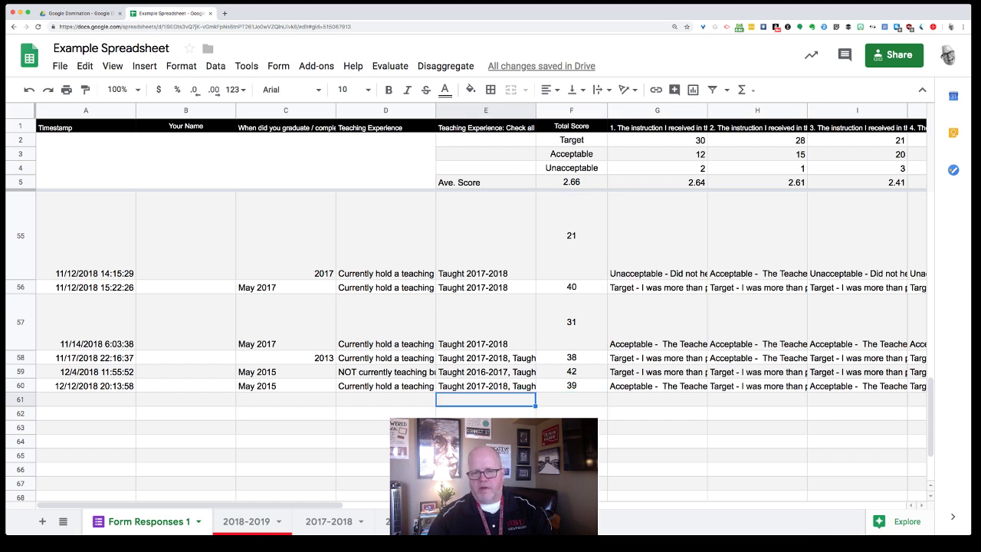
click(572, 399)
text(=)
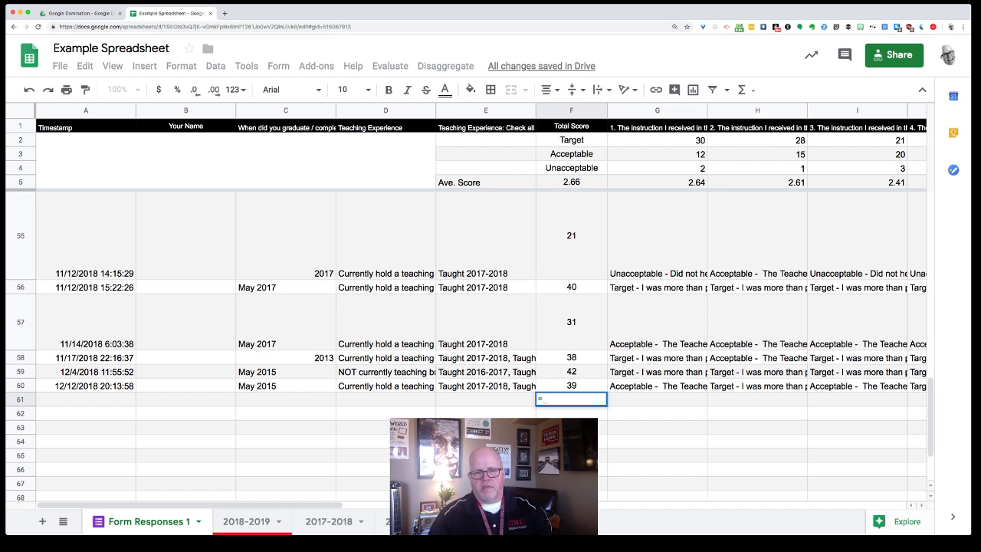
key(Left)
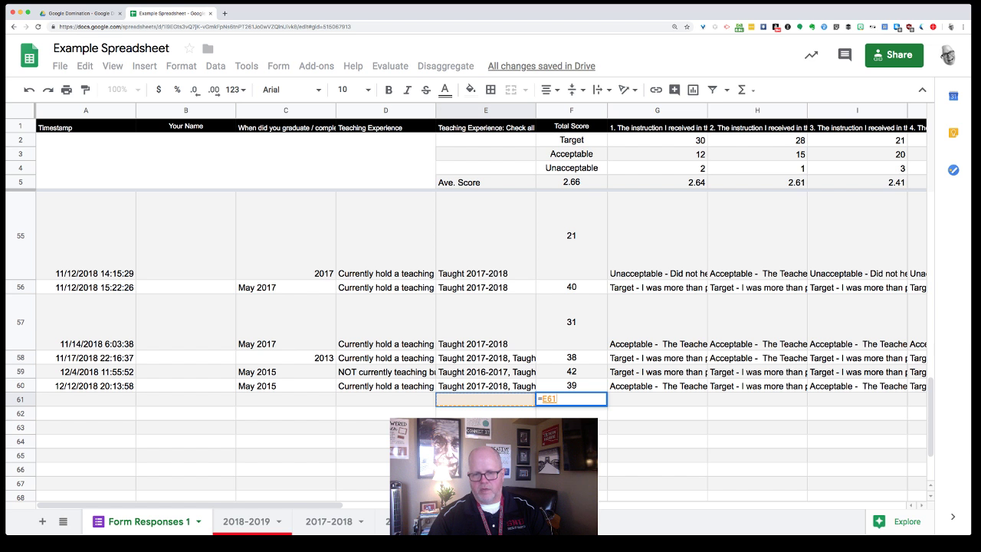
key(BackSpace)
key(BackSpace)
key(BackSpace)
key(BackSpace)
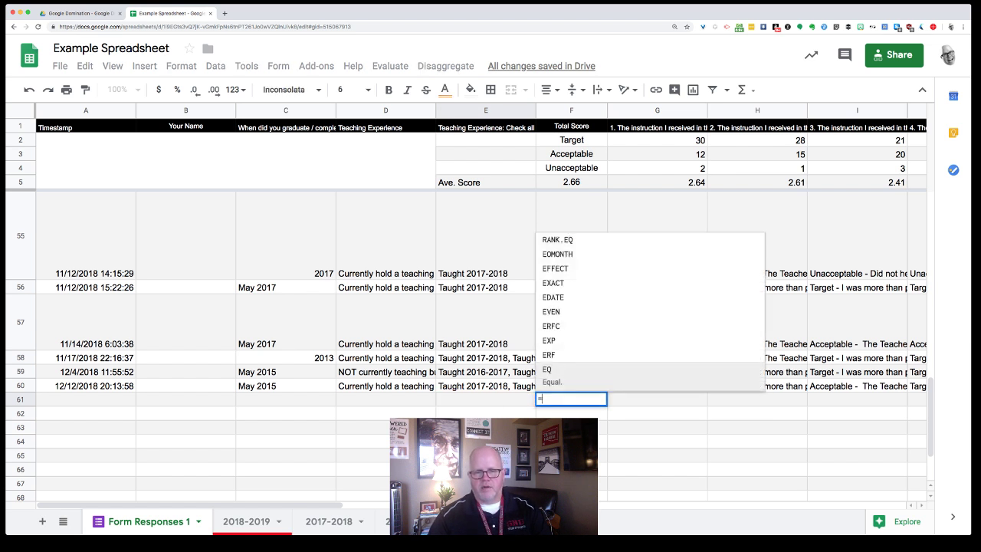
Label cell E61 as Average and enter the formula =AVERAGE(F6:F60) in F61 beside it.
key(Left)
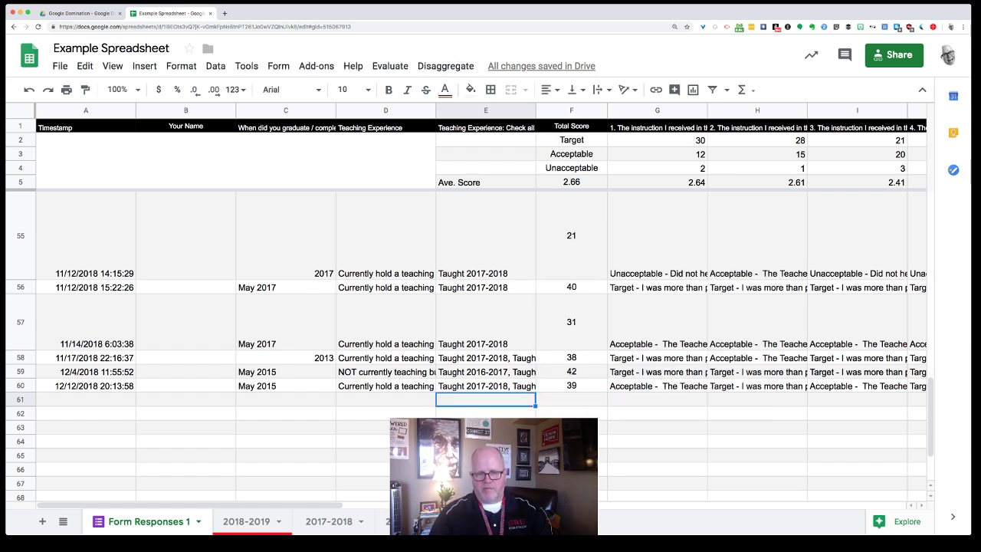
text(Average)
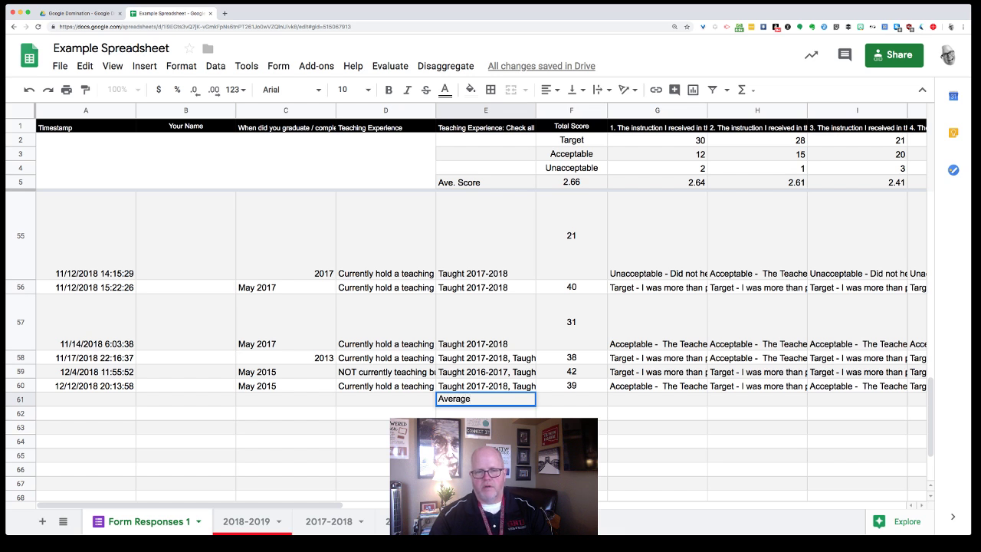
key(Return)
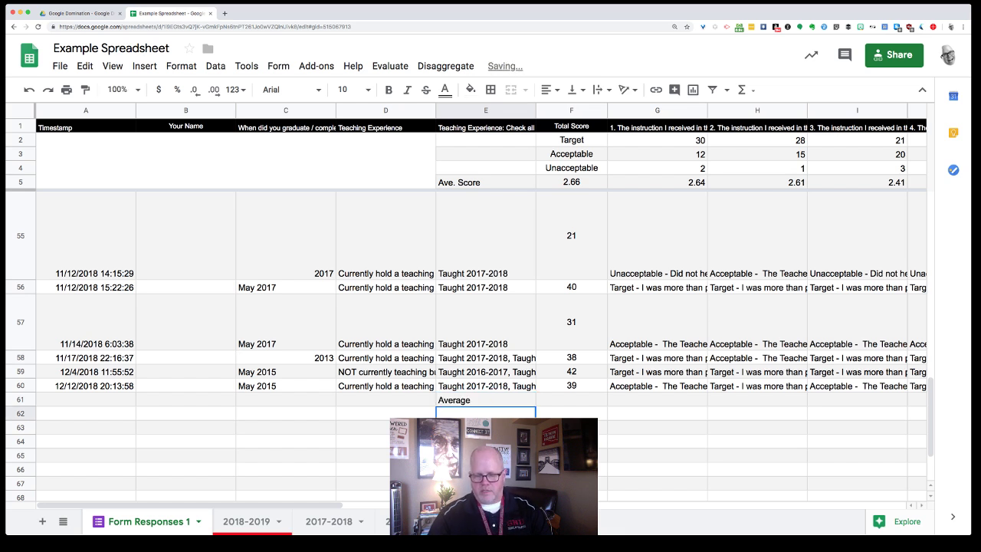
key(Up)
key(Right)
text(=)
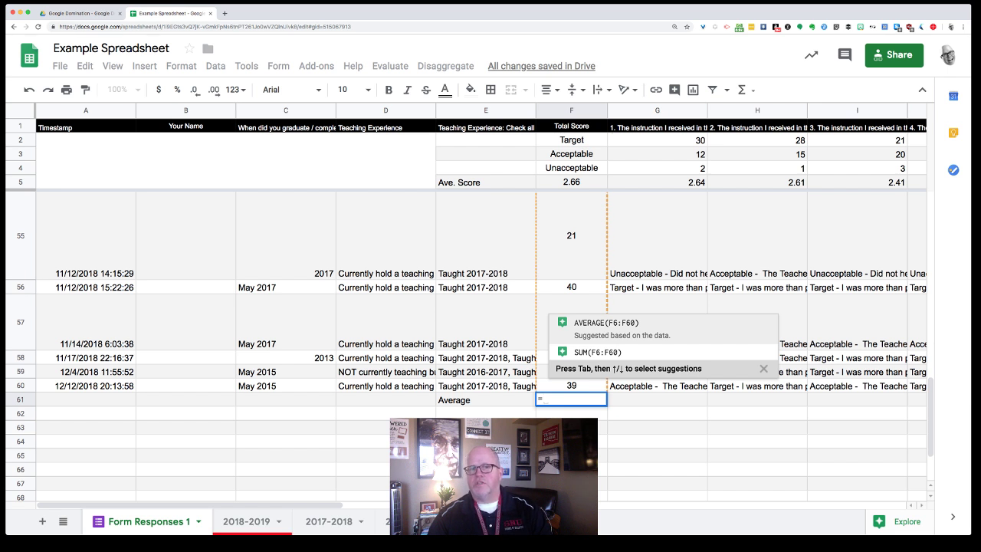
key(Tab)
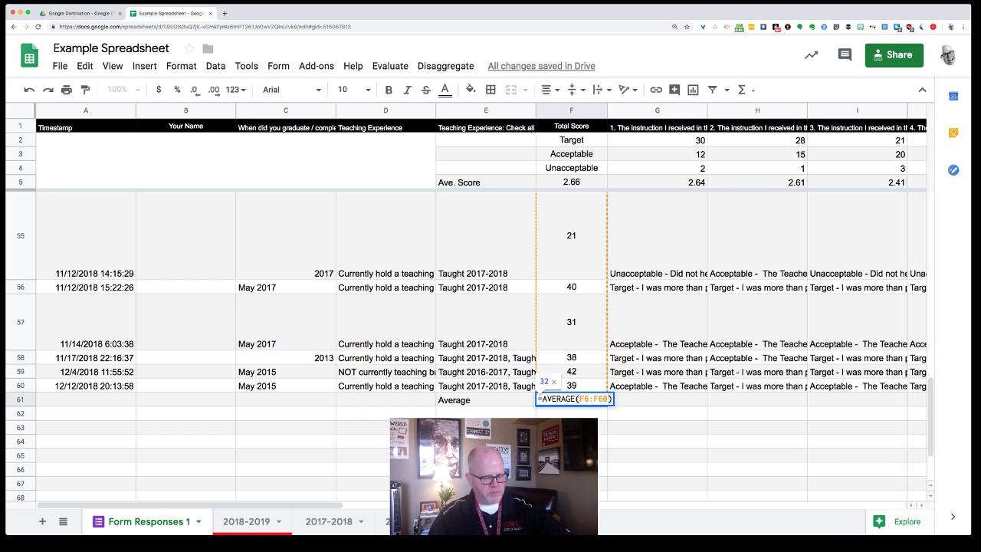
key(Return)
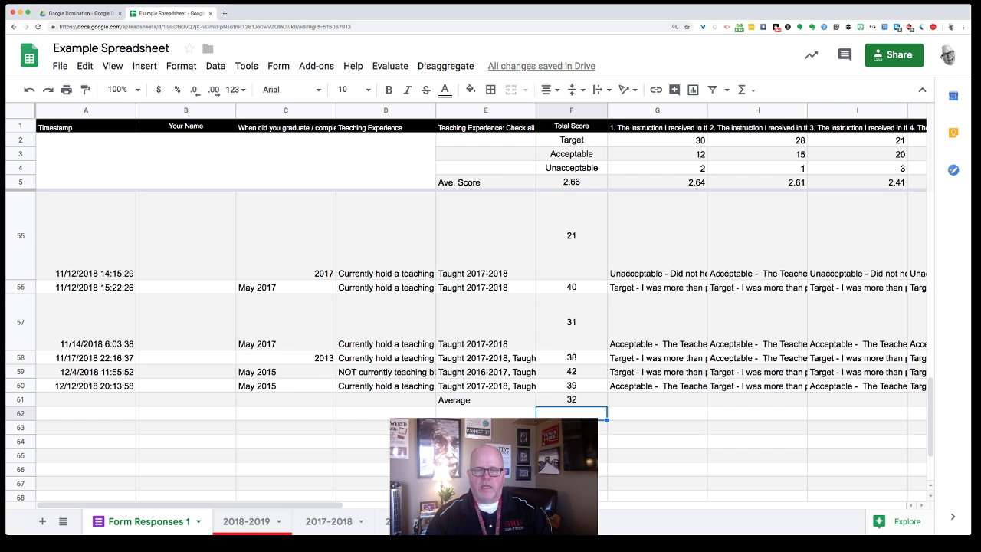
Try adding a Total label in E62 with a suggested sum formula in F62, and clear both entries.
click(486, 413)
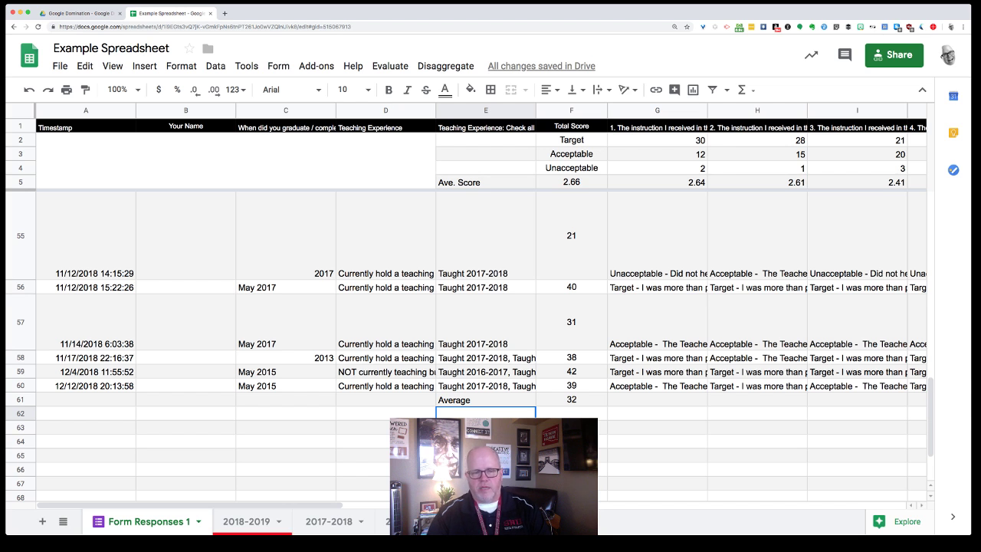
text(Total)
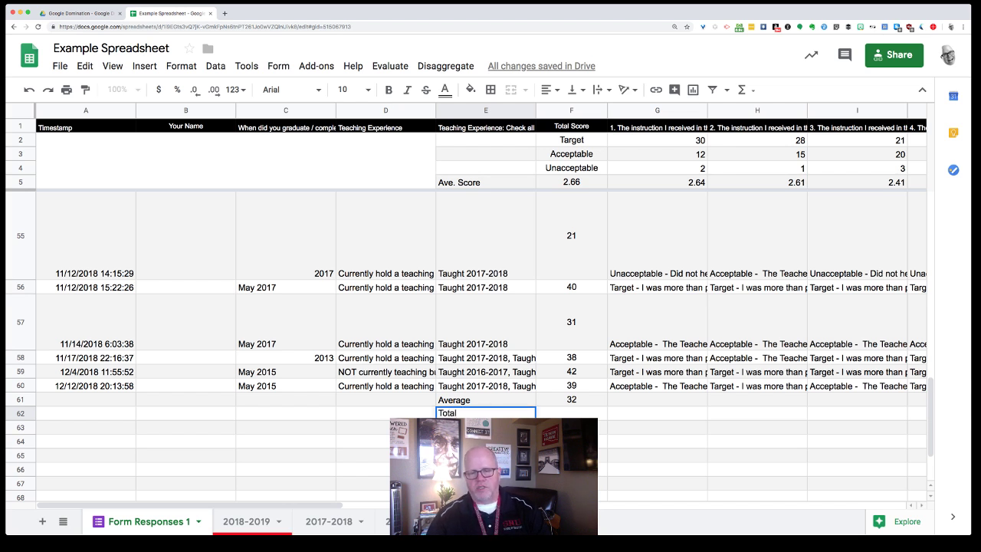
key(Tab)
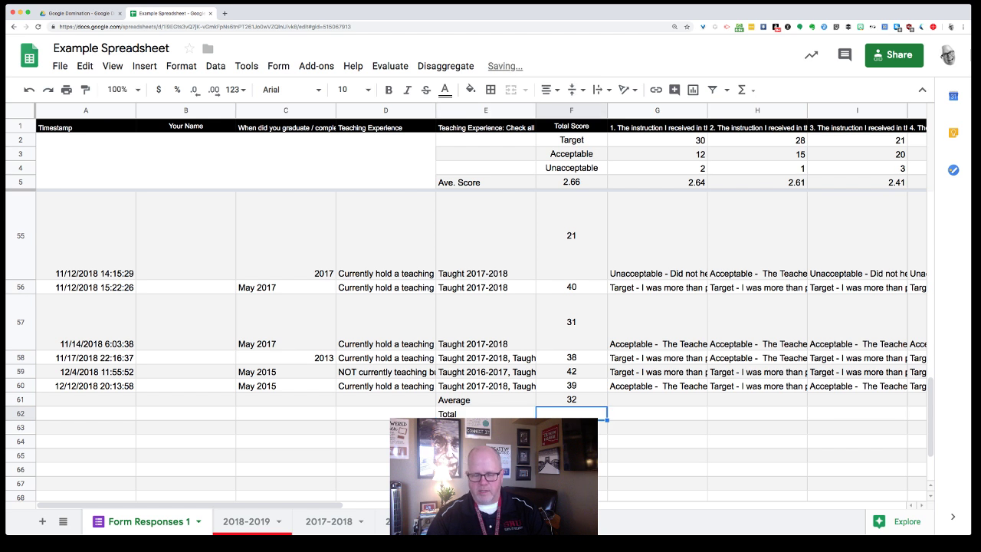
text(=)
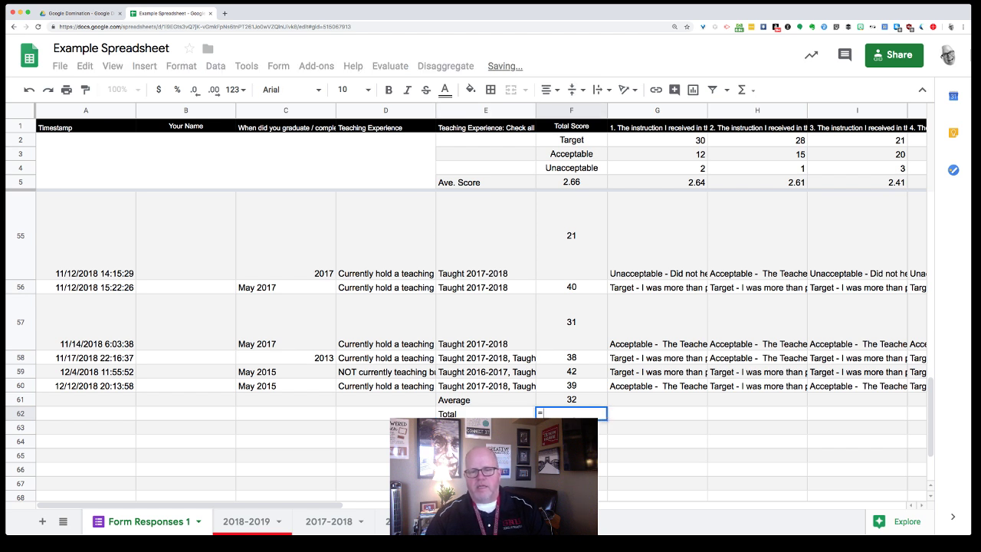
key(Tab)
key(Down)
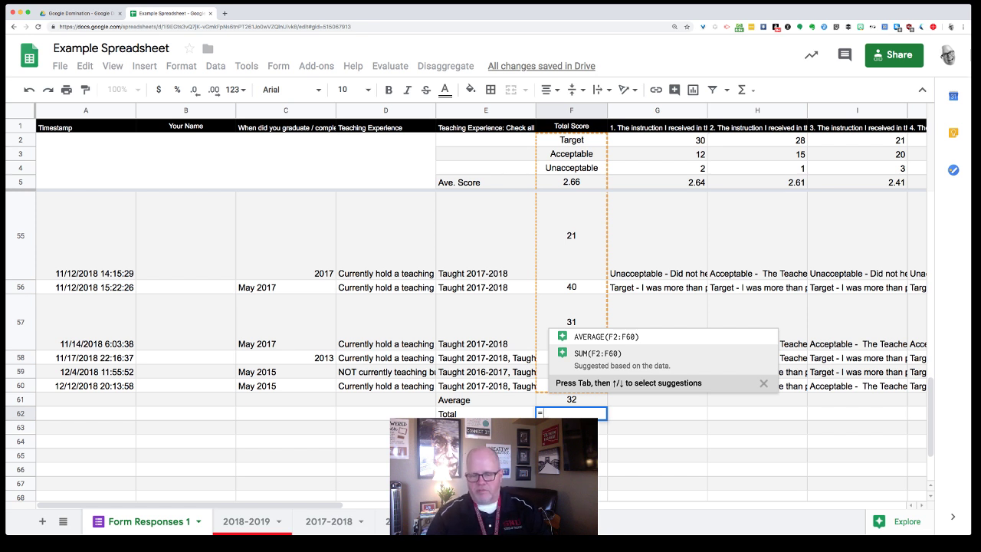
text(E6)
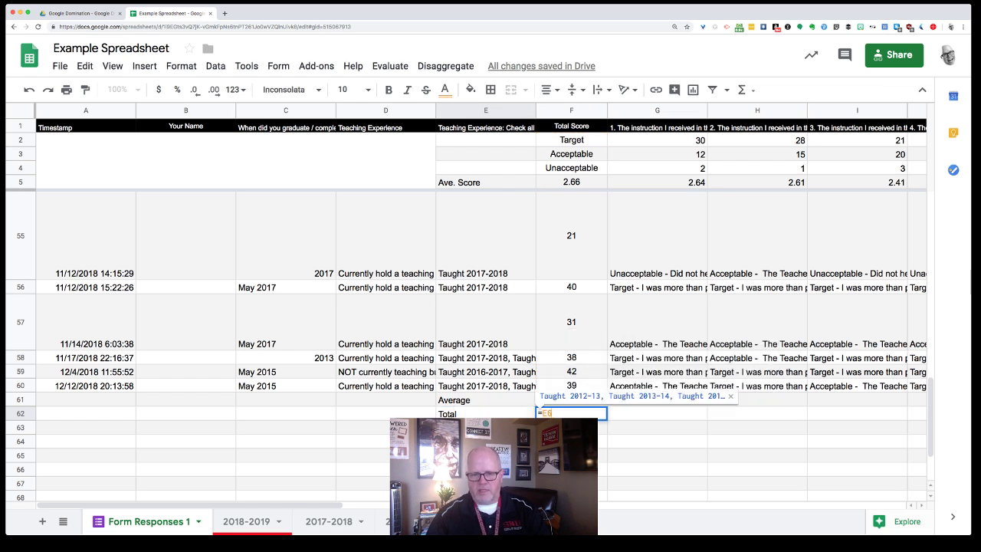
key(BackSpace)
key(BackSpace)
key(Escape)
key(Left)
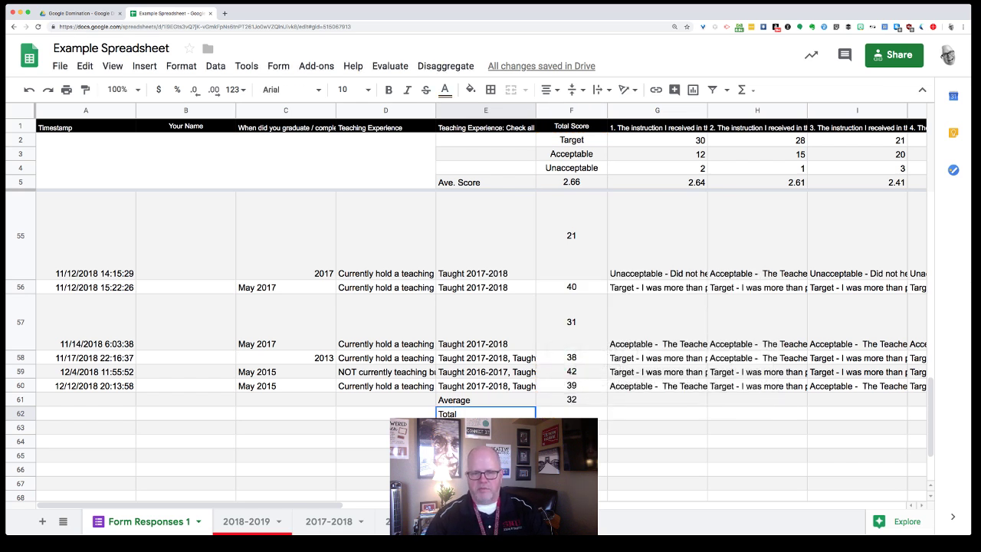
key(Delete)
Start a formula in F62 and examine the suggested functions beginning with "s", including the suggested SUM range.
key(Right)
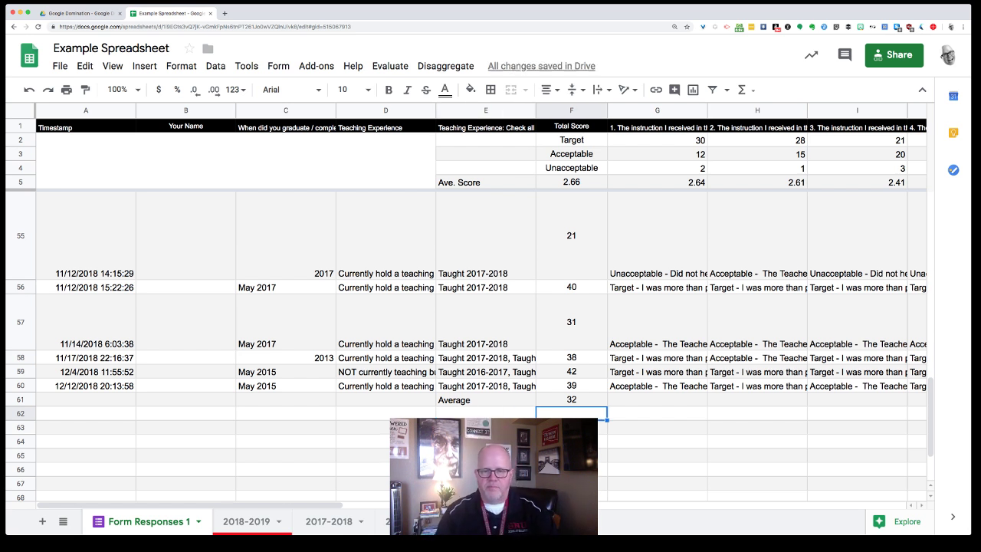
text(=)
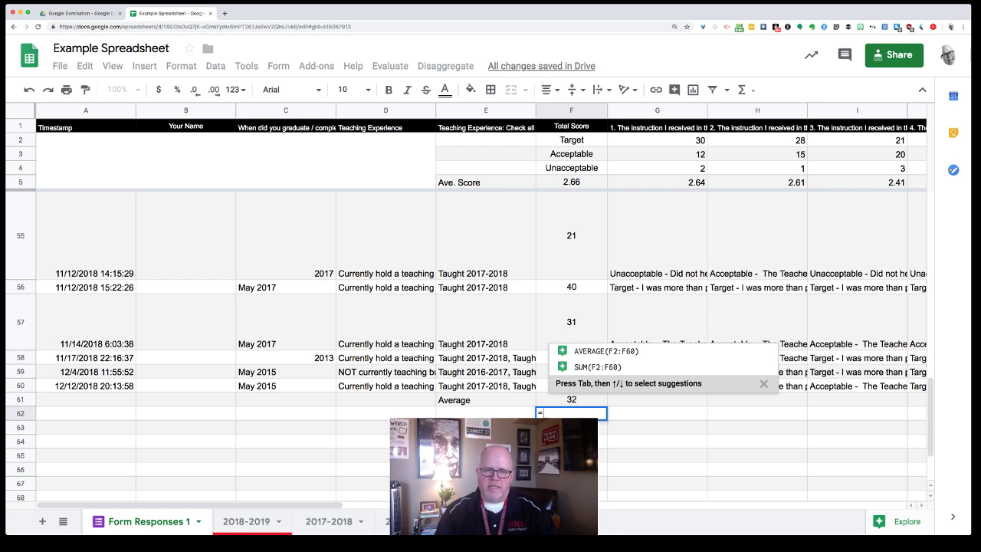
text(su)
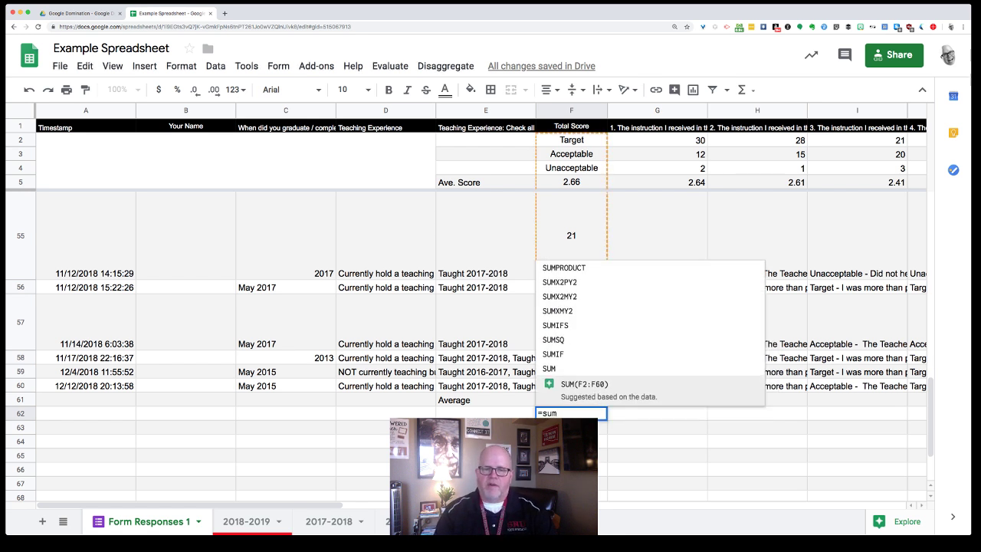
key(BackSpace)
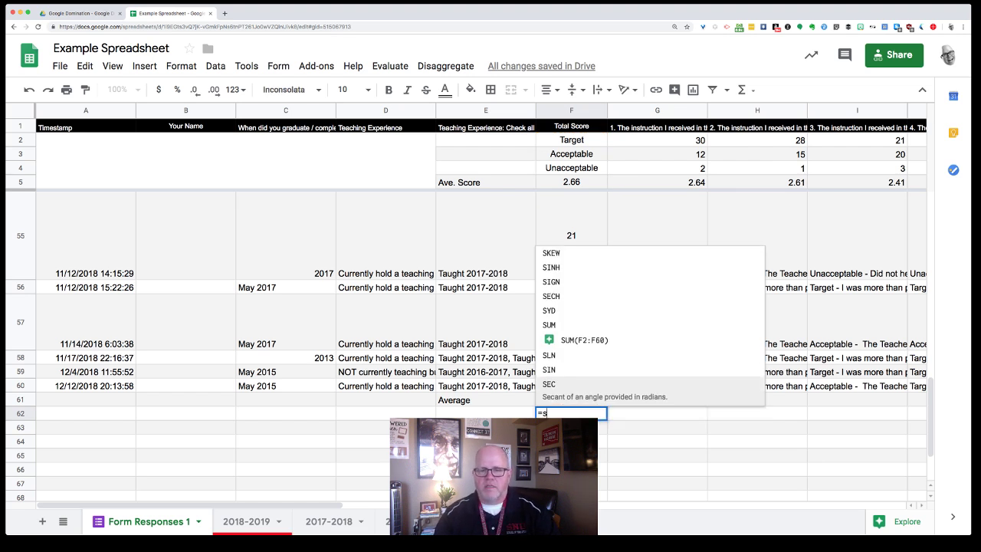
key(Up)
key(Up)
key(Up)
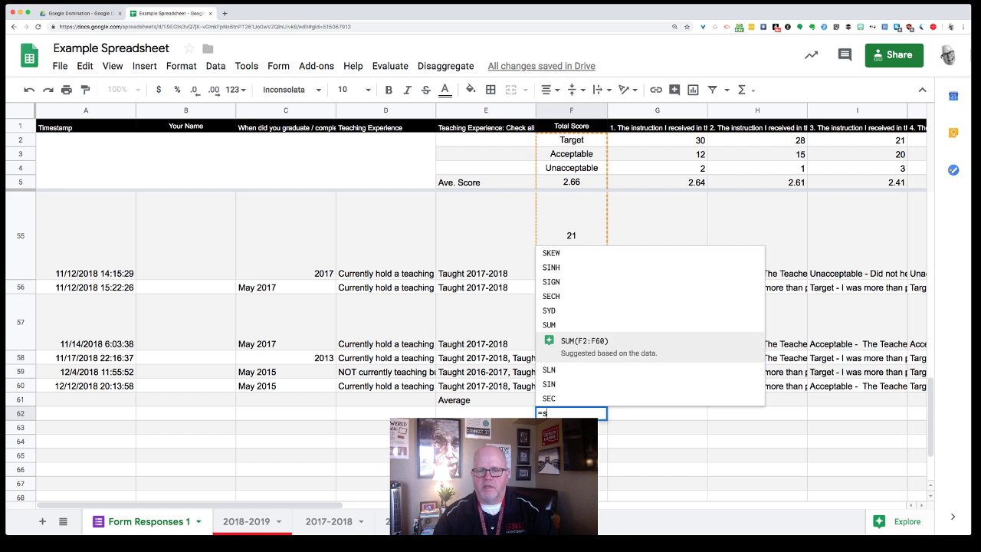
key(Down)
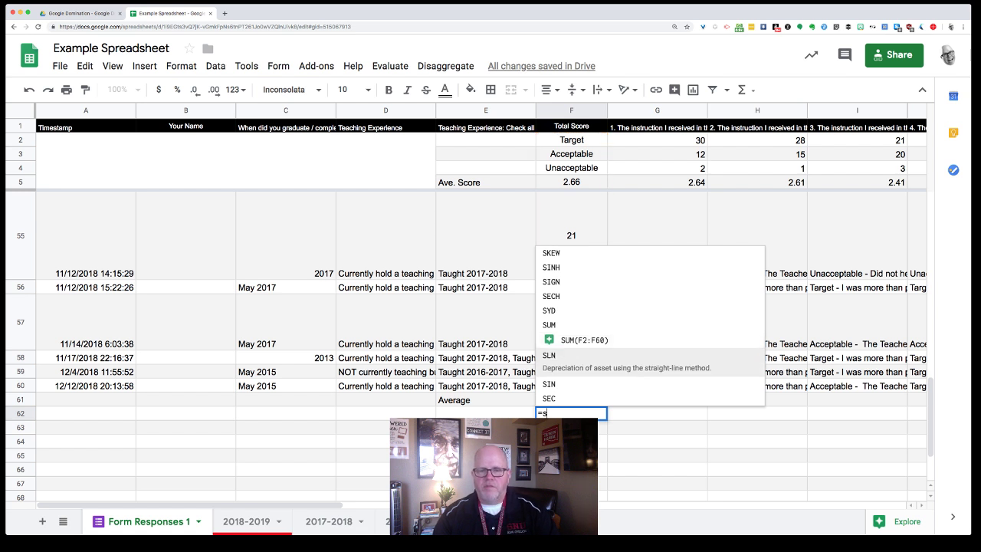
key(Up)
key(Up)
key(Up)
key(Up)
key(Up)
key(Up)
key(Up)
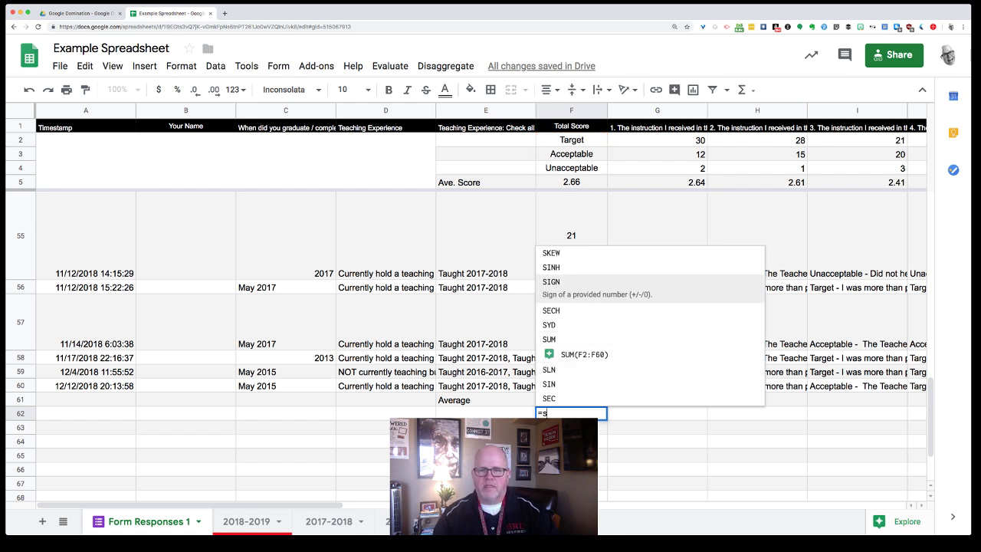
key(Down)
key(Down)
key(Down)
key(Down)
key(Down)
key(Down)
key(Down)
key(Down)
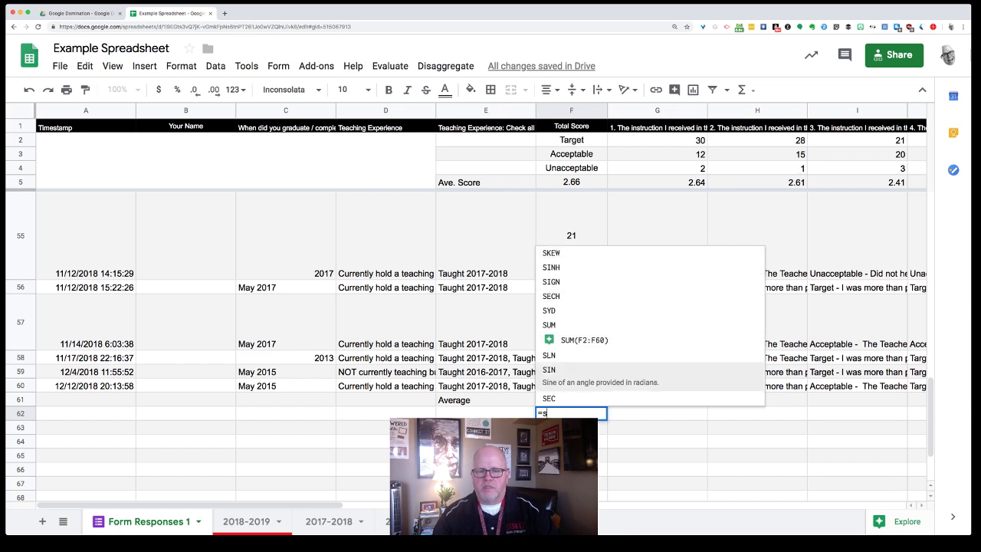
key(Down)
key(Up)
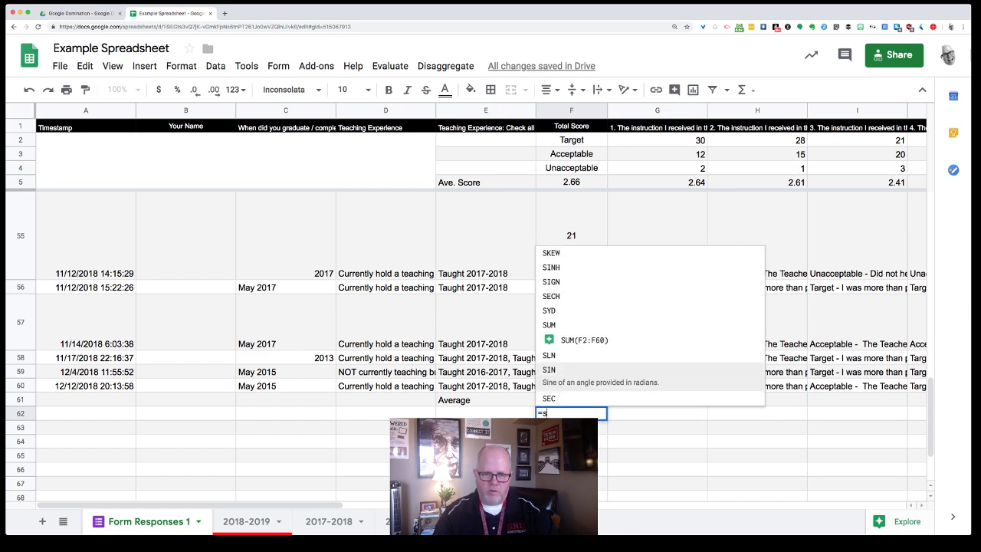
Complete the formula in F62 as =MEDIAN(F6:F60) to calculate the median of the total scores.
key(BackSpace)
text(m)
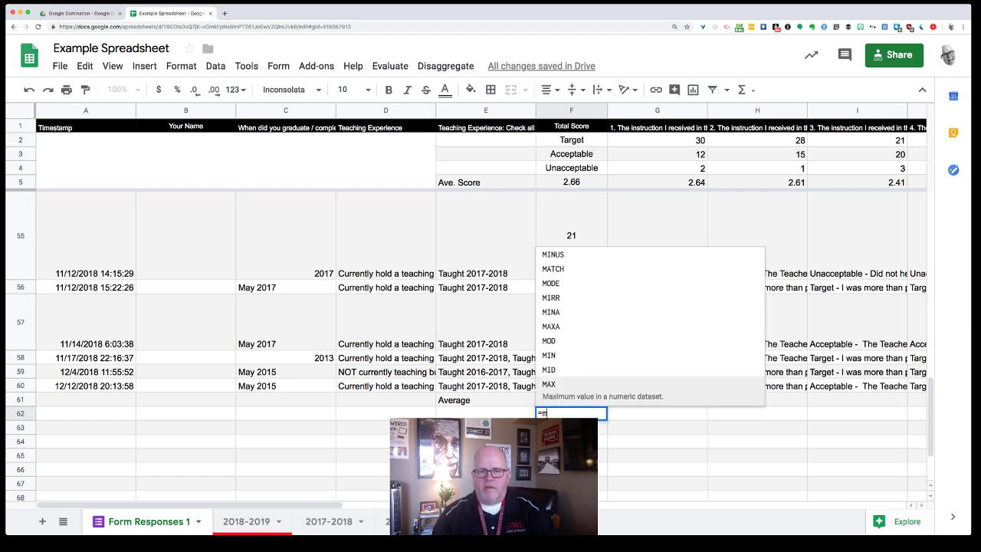
text(e)
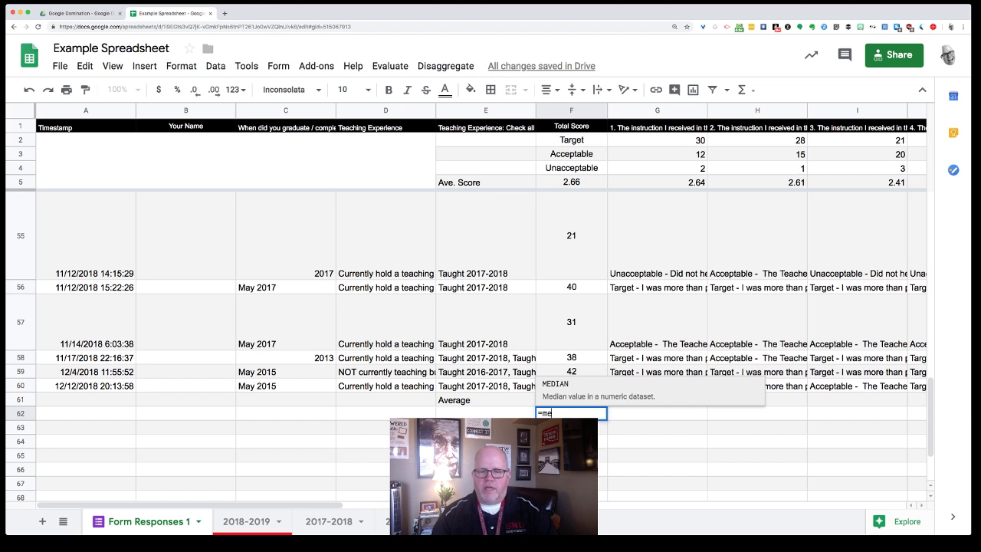
key(Tab)
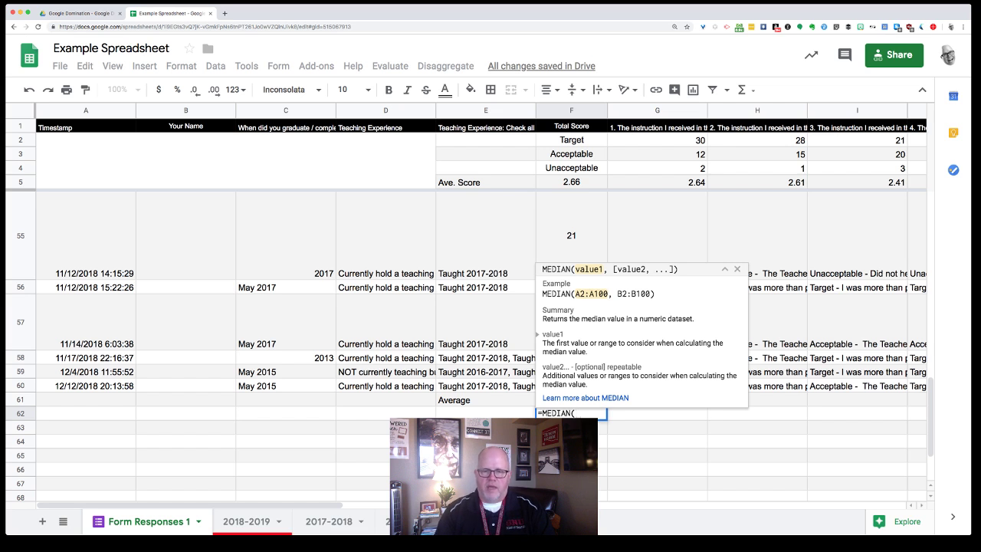
text(F)
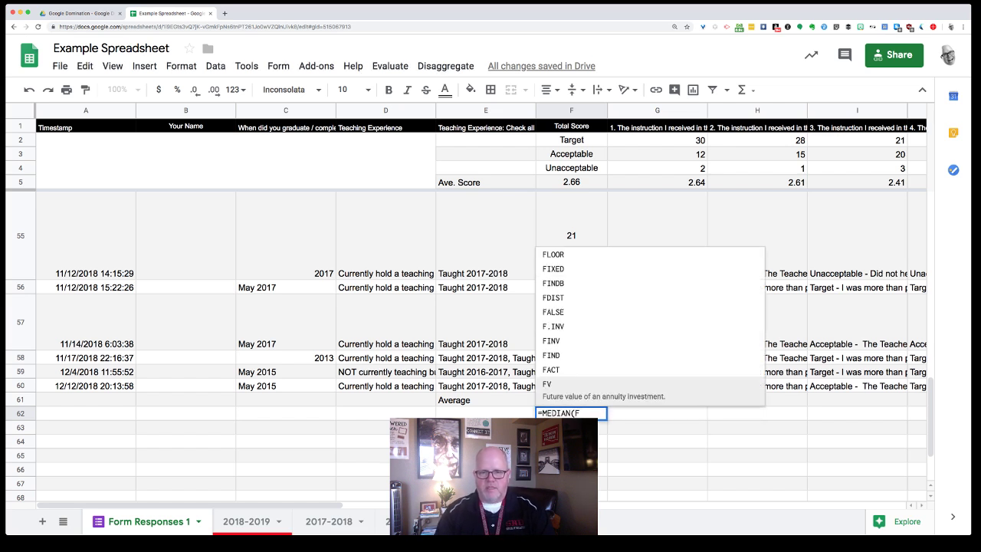
text(6:)
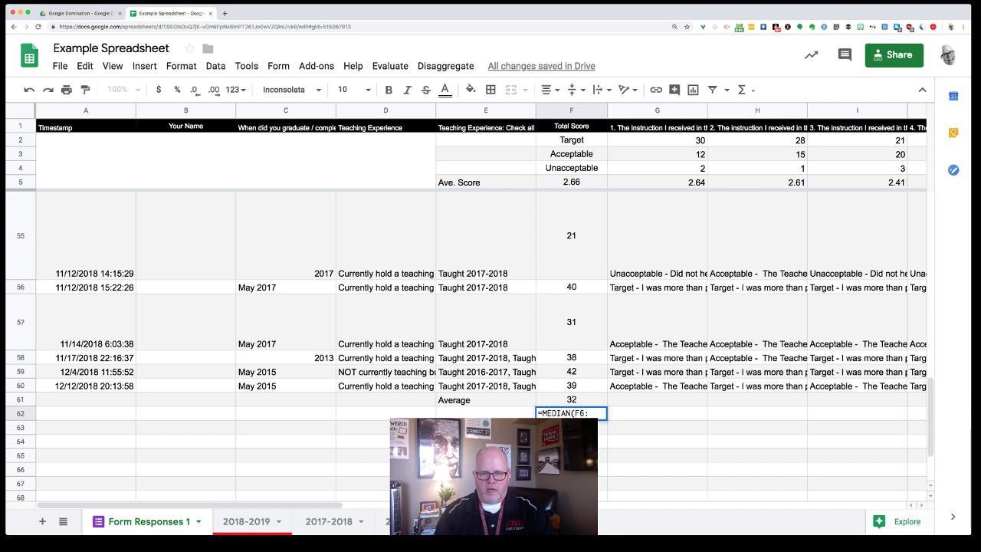
text(F)
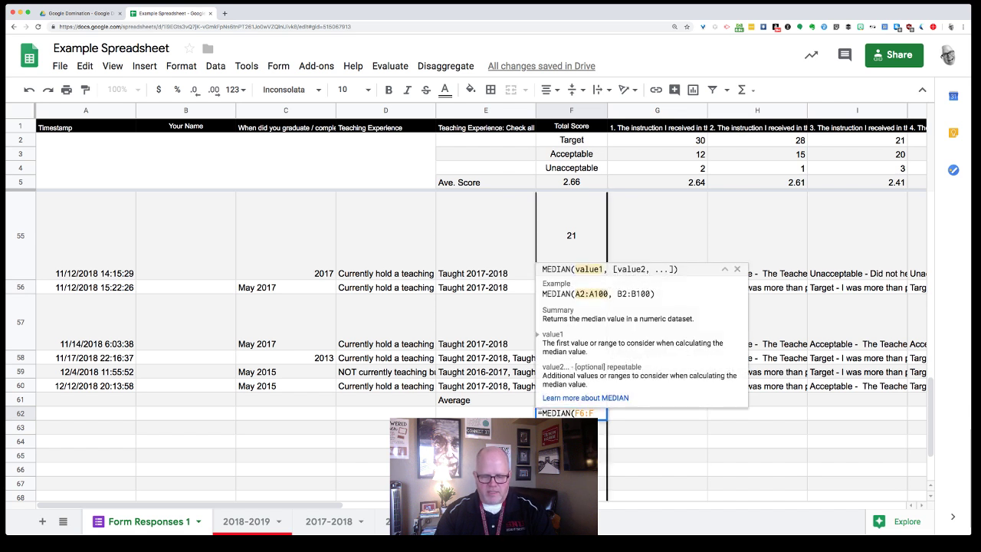
text(60)
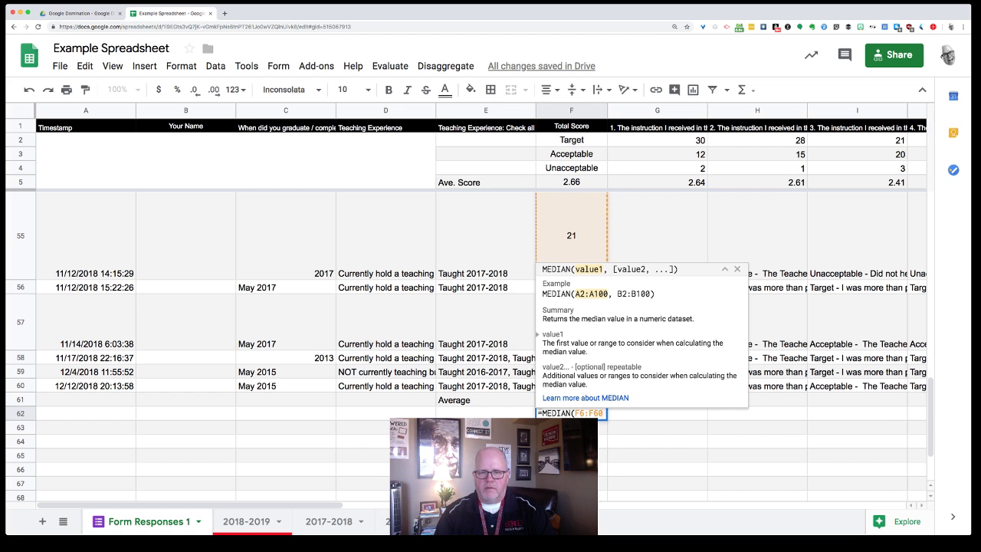
text())
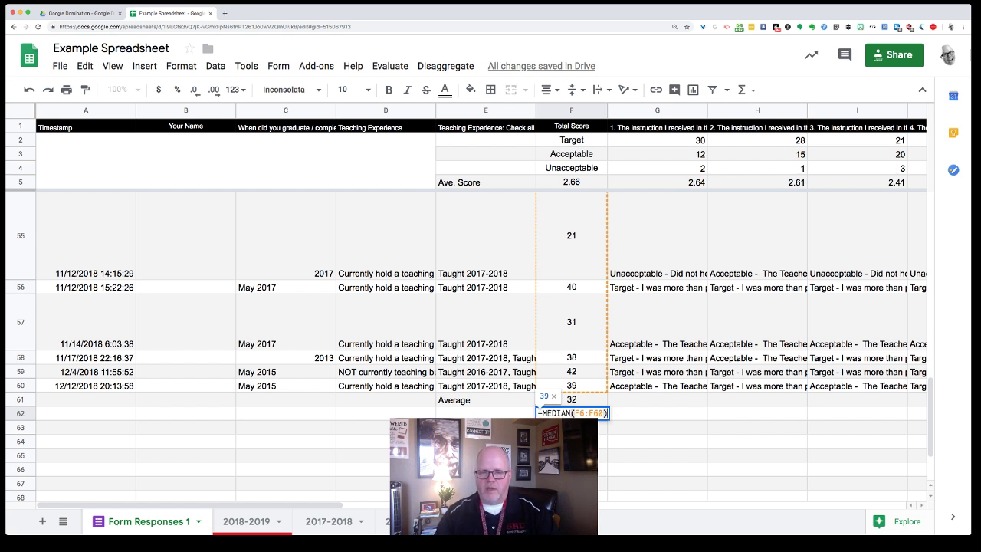
key(Return)
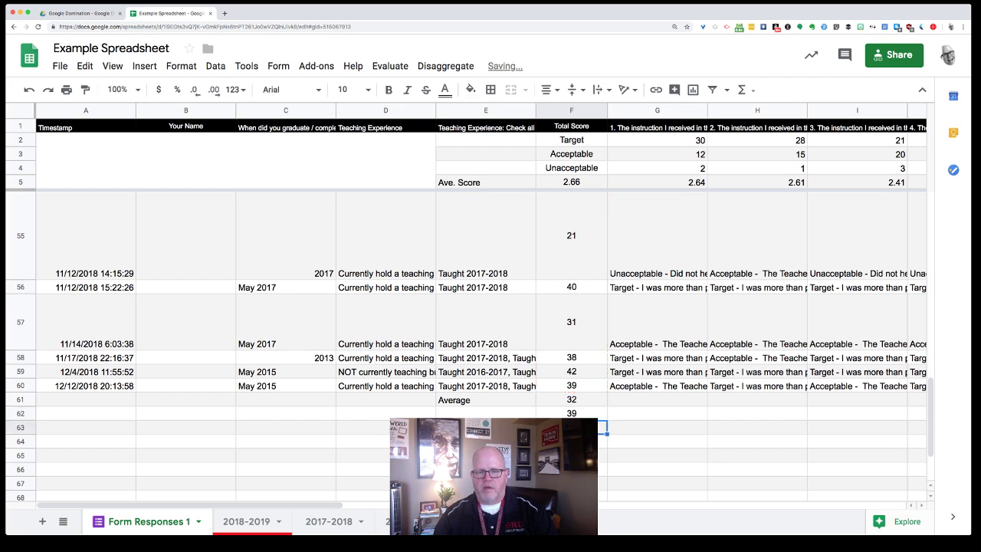
Label cell E62 as Median, beside the median formula.
key(Up)
key(Left)
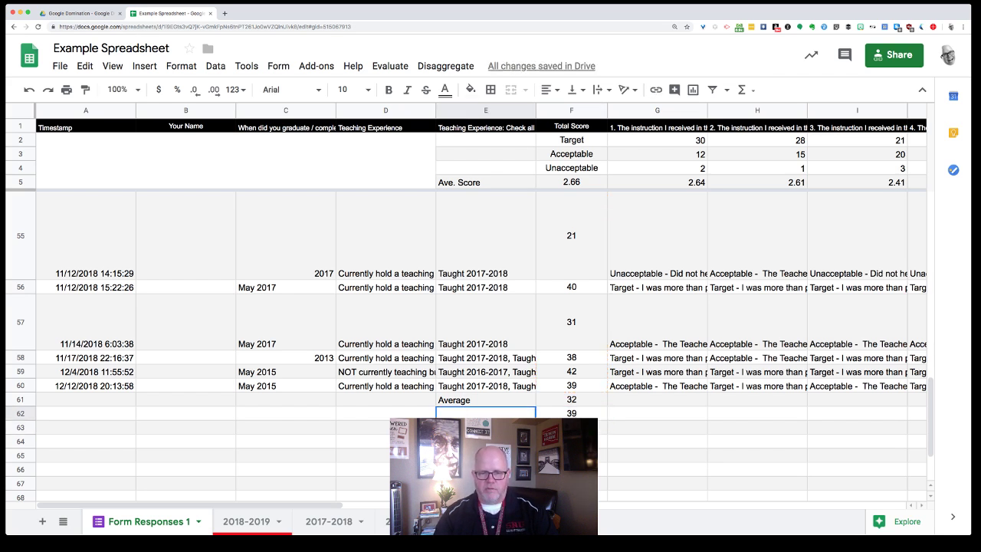
text(Median)
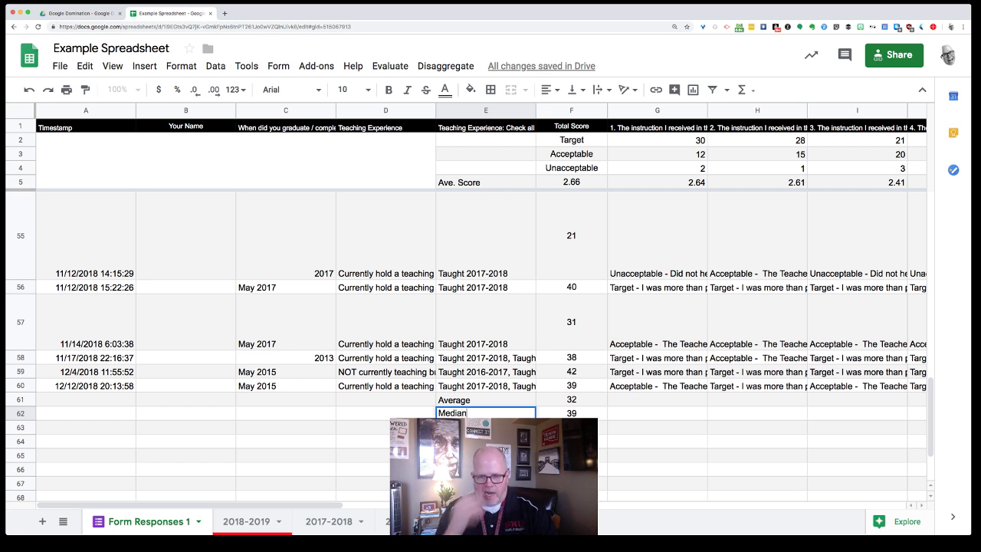
key(Tab)
Clear the formula in F62 and insert the suggested formula MEDIAN(F2:F60) in its place.
key(Delete)
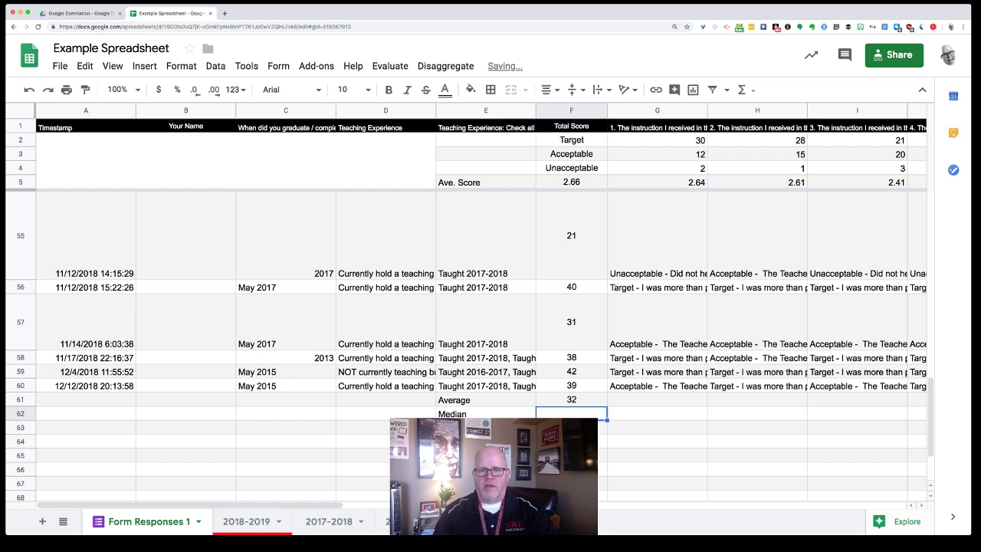
text(=)
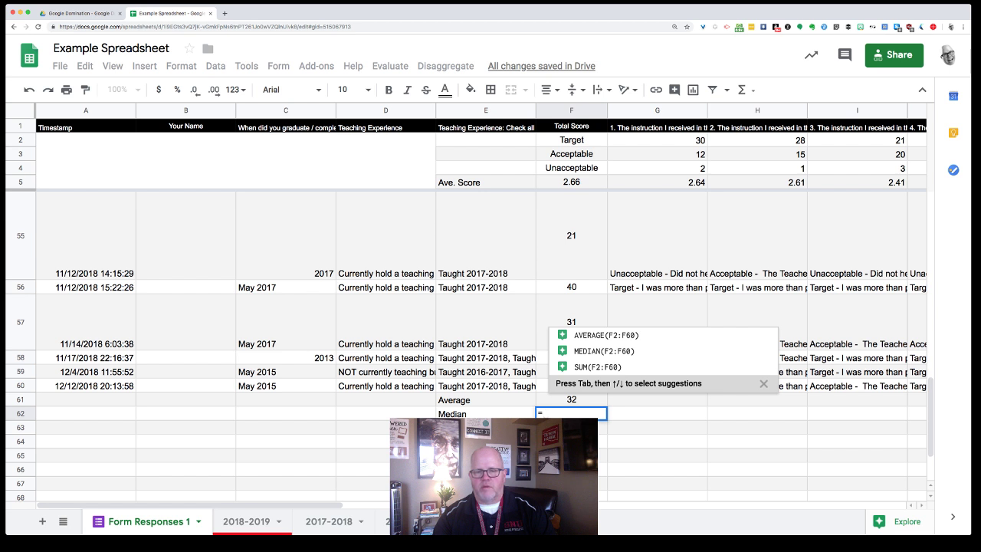
key(Tab)
key(Up)
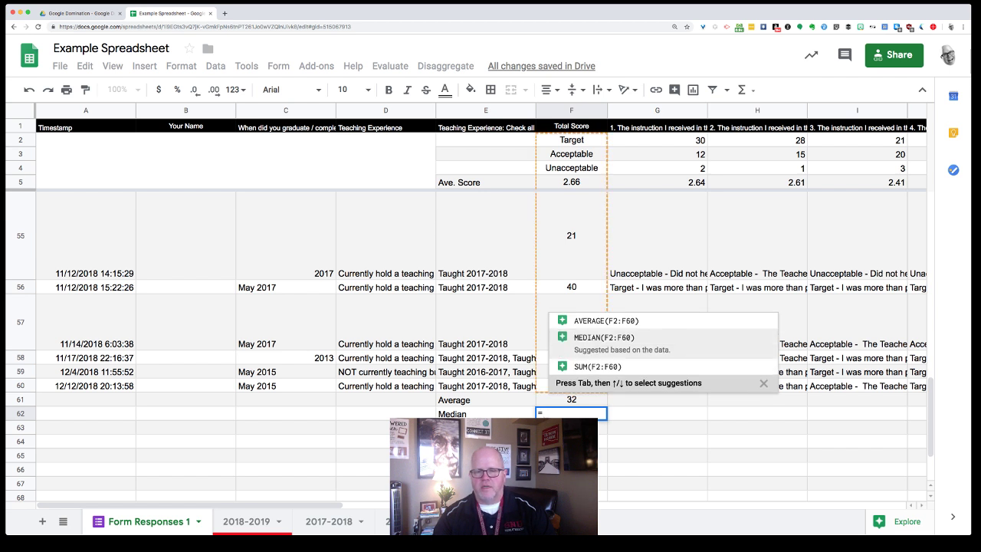
key(Return)
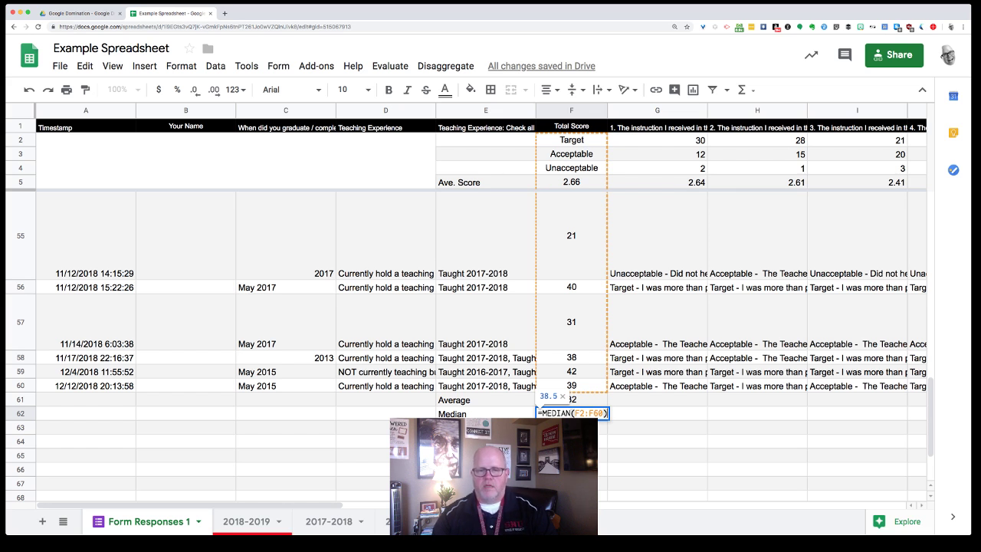
Enter the formula =MEDIAN(F2:F60) in the Total Score cell beside Median, F62.
key(Return)
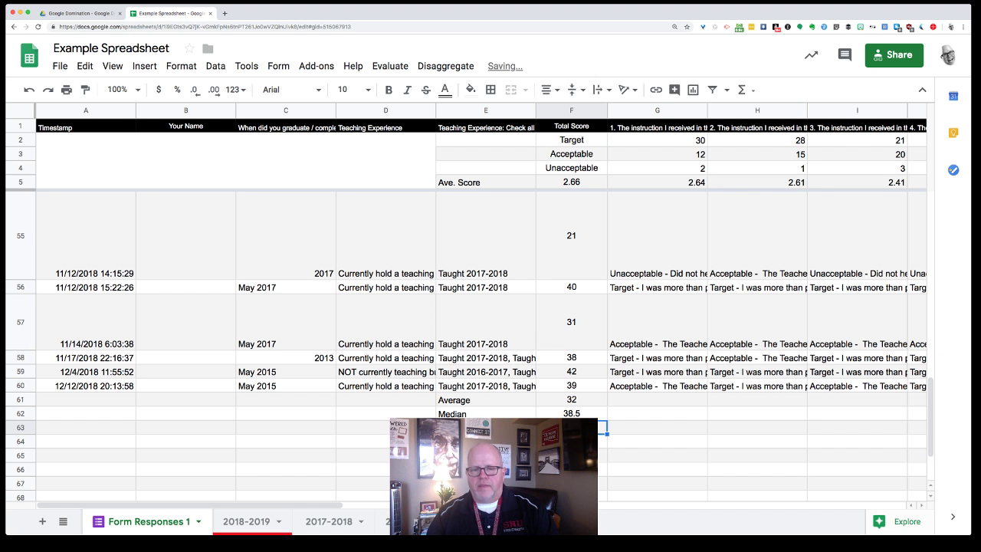
click(571, 413)
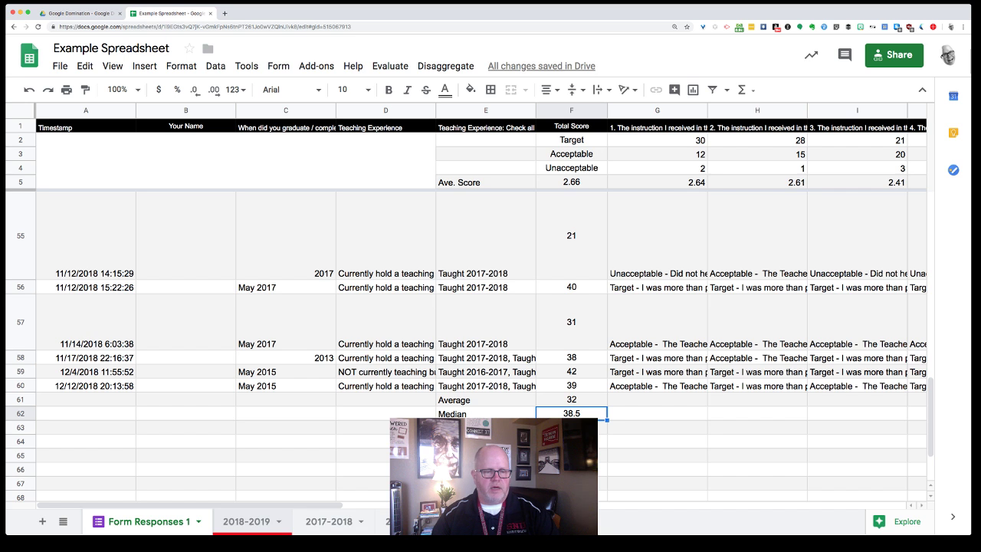
Open the 2018-2019 sheet.
click(246, 522)
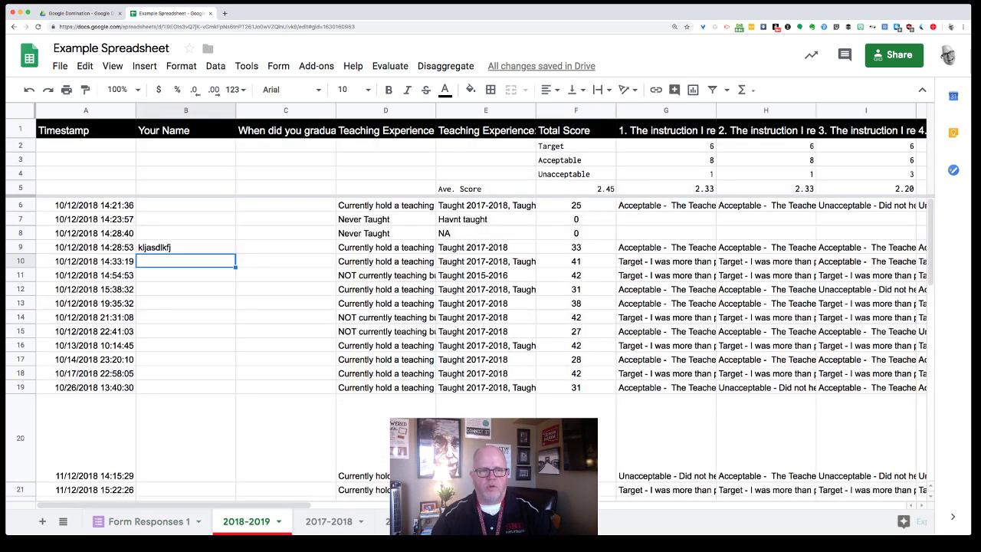
scroll(488, 306, down, 1)
scroll(489, 306, up, 1)
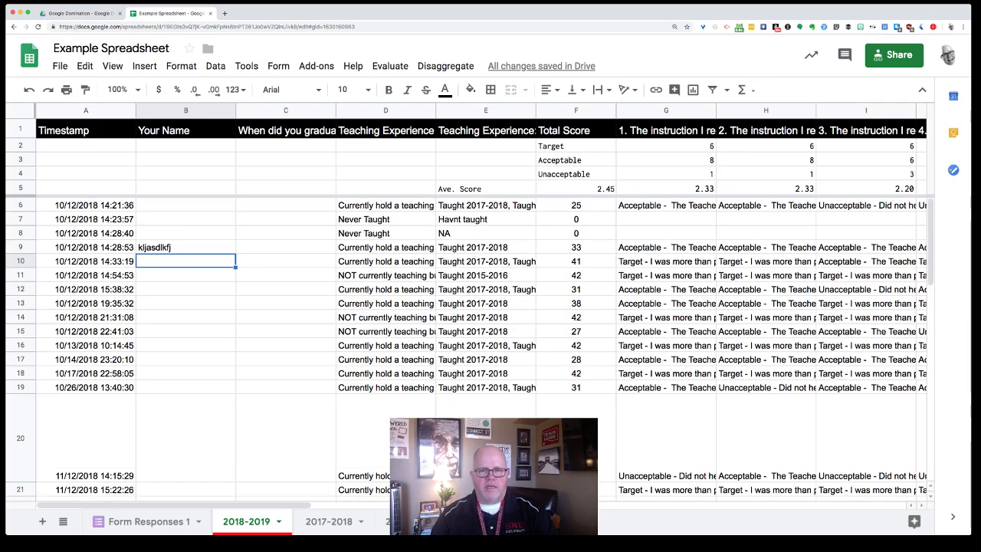
Select the question 1 responses in the range G6:G25.
click(666, 205)
scroll(666, 205, down, 3)
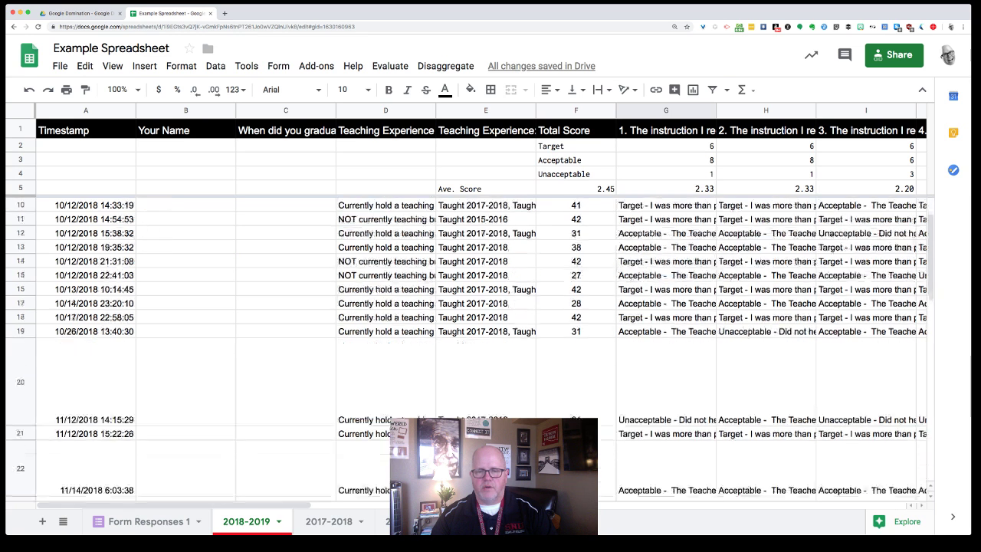
scroll(666, 307, down, 3)
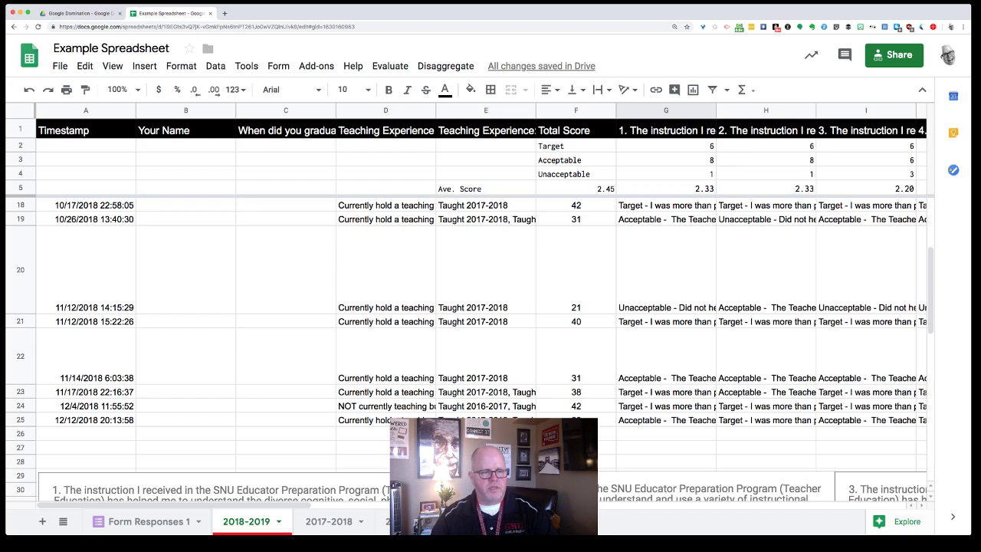
click(486, 462)
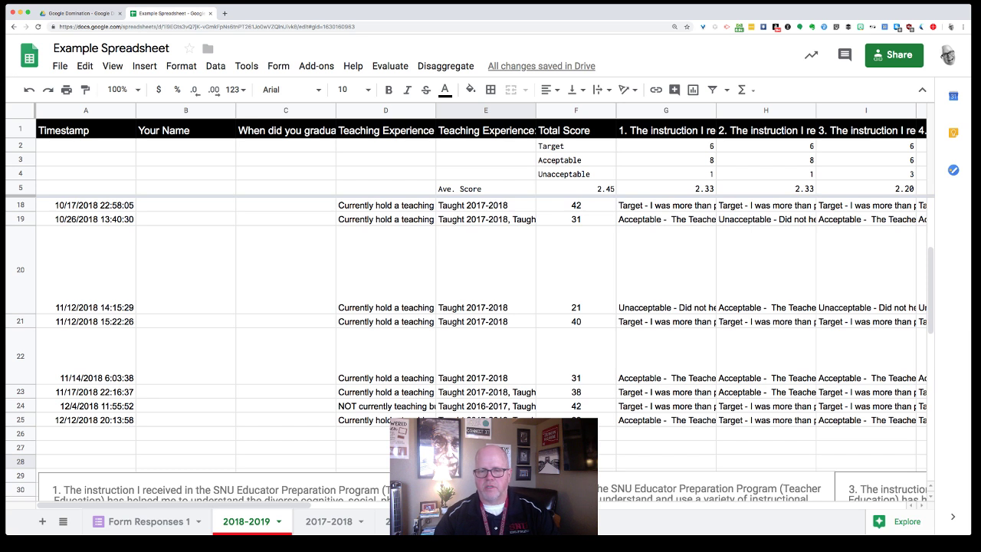
click(666, 420)
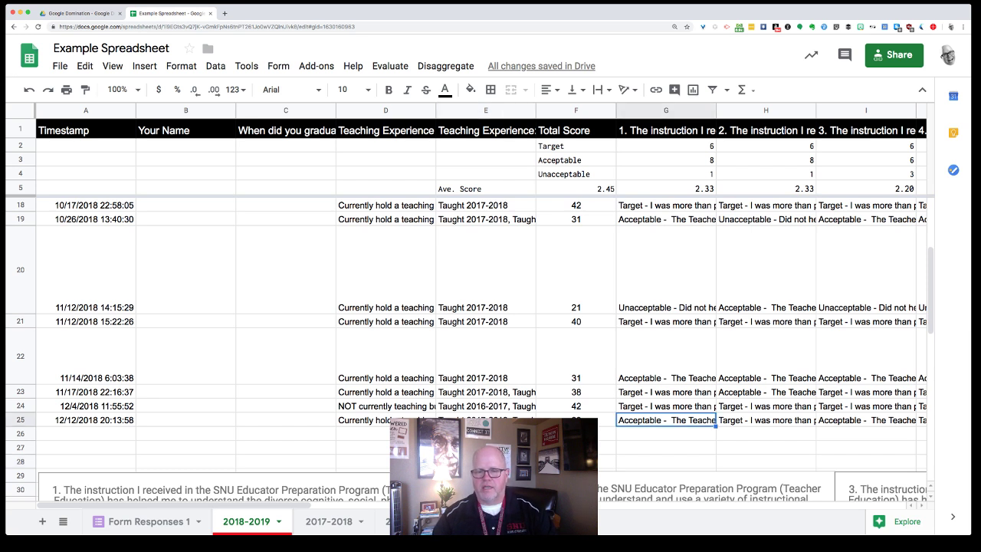
scroll(489, 351, up, 5)
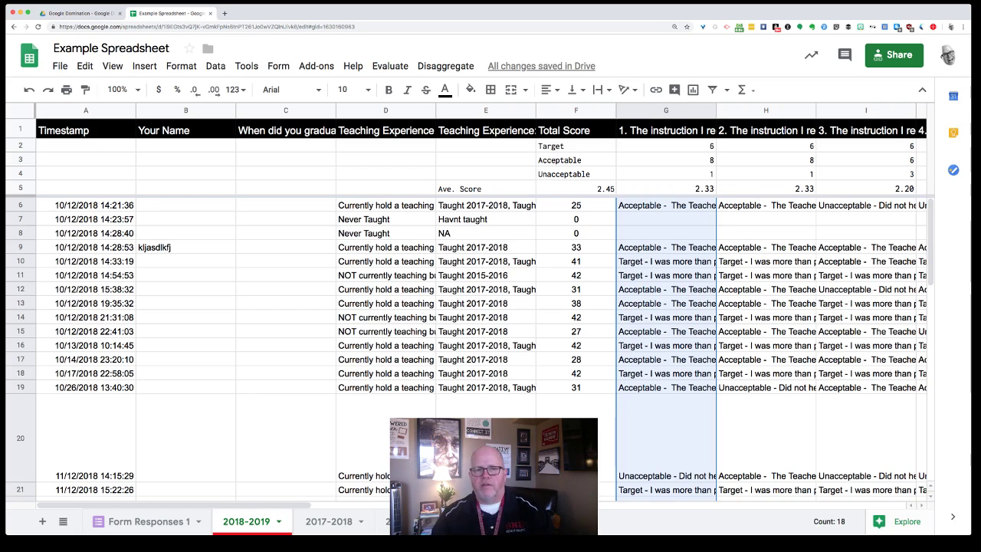
Select several non-adjacent response cells across columns G, H and I, including G6, G9, G11, H10, H16, I17, G19:G20, H21 and I20.
click(666, 275)
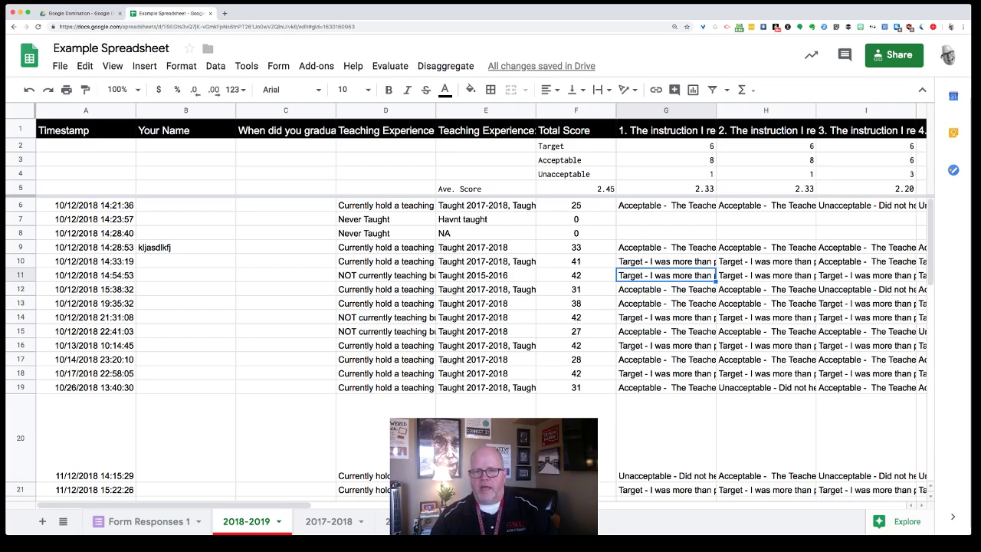
super+click(666, 205)
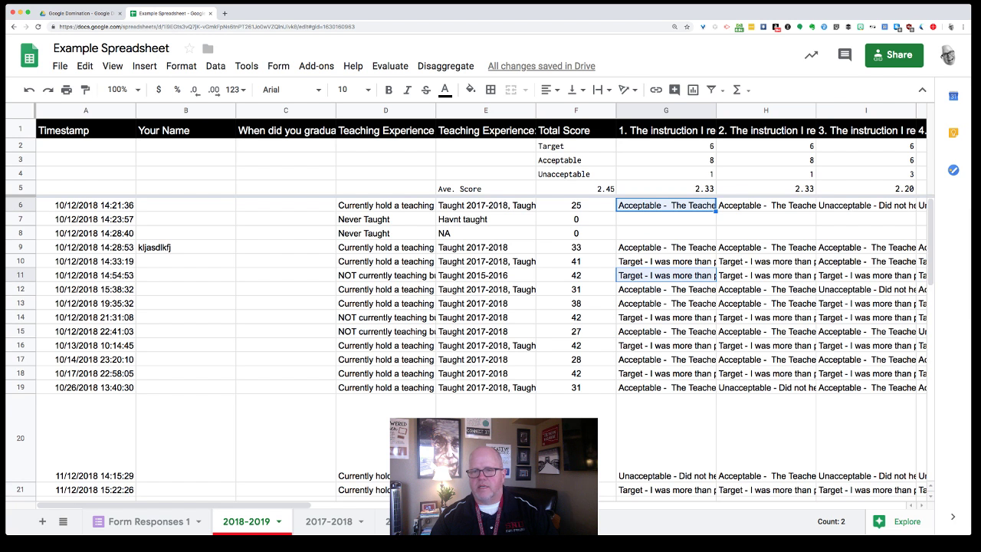
super+click(666, 248)
super+click(766, 262)
super+click(765, 345)
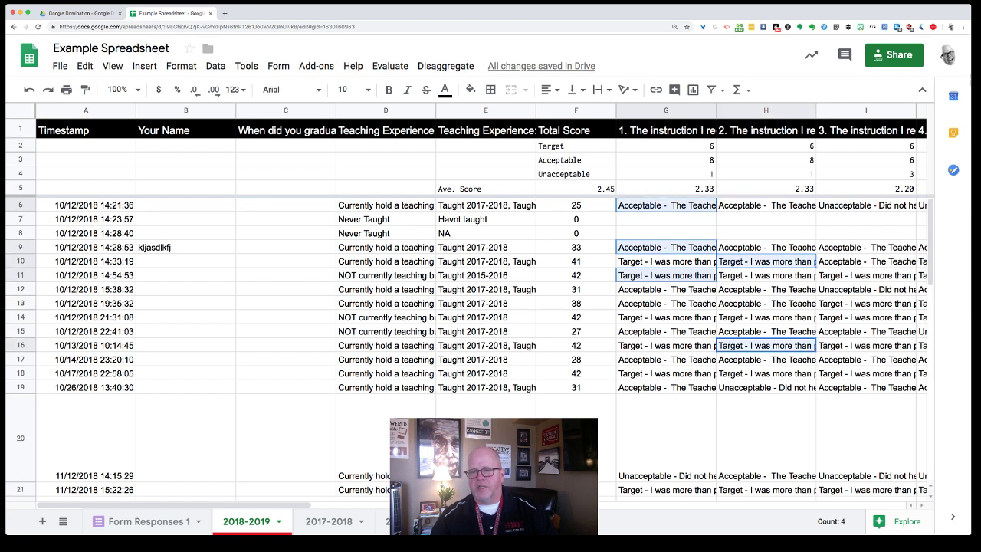
super+click(866, 359)
super+click(666, 387)
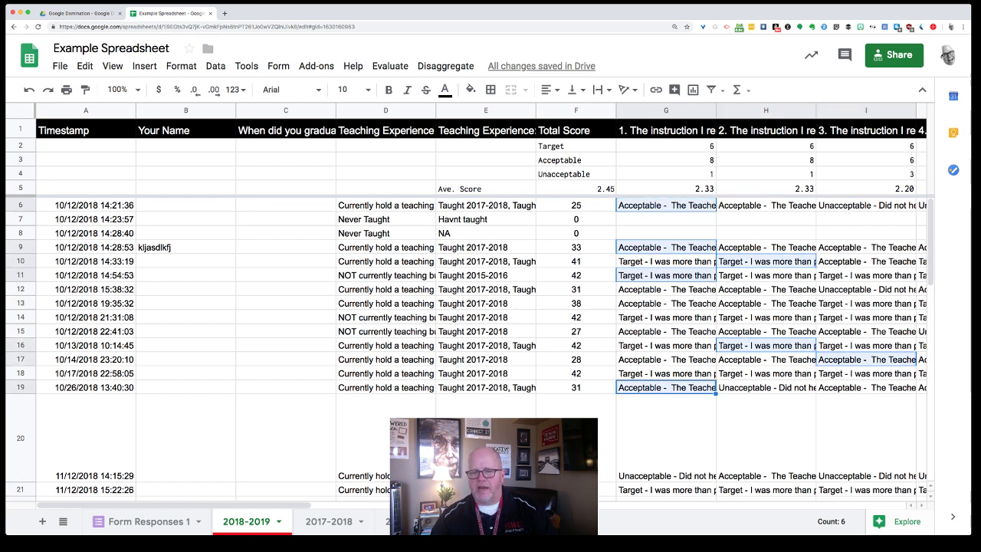
shift+click(666, 437)
super+click(766, 490)
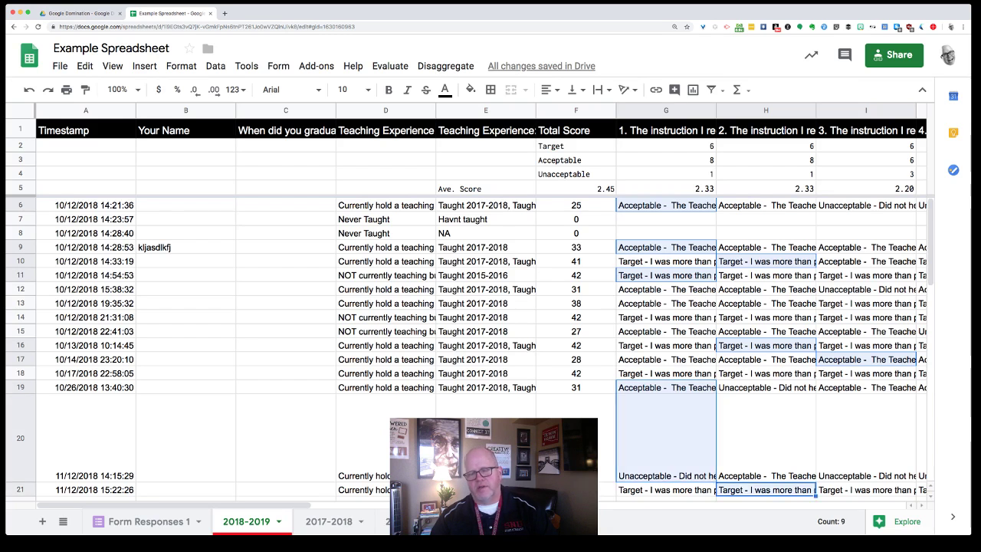
super+click(866, 438)
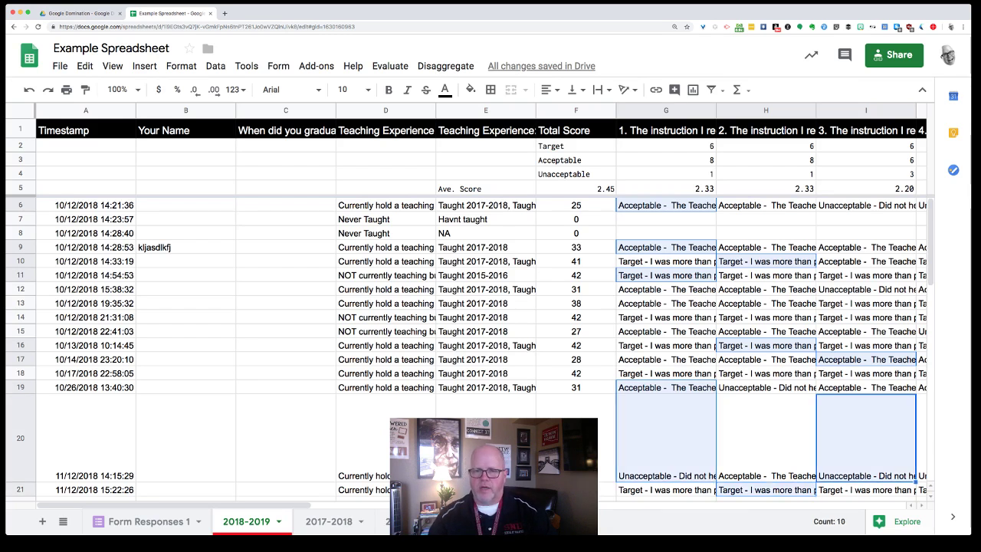
Insert a pie chart of the question 1 responses from the range G6:G25.
click(666, 205)
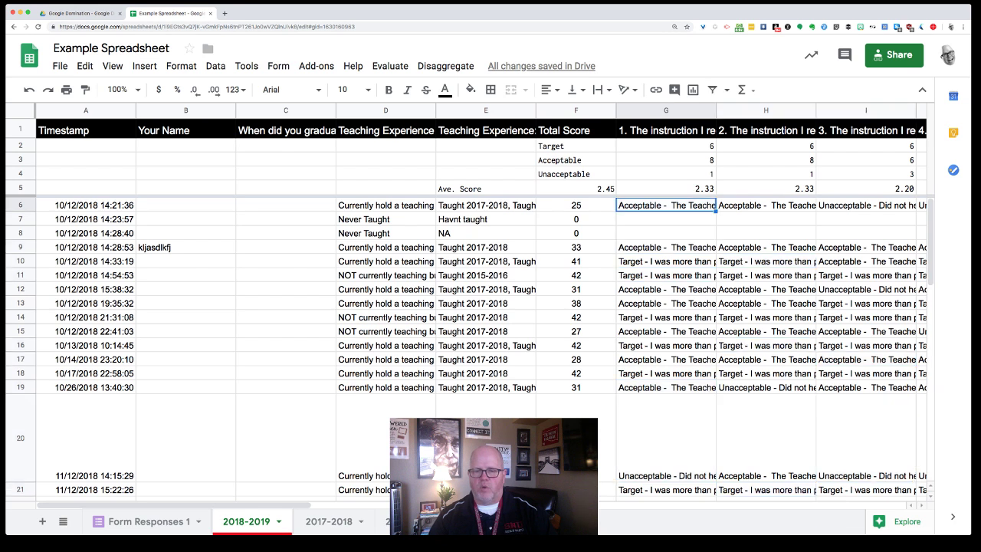
scroll(666, 205, down, 2)
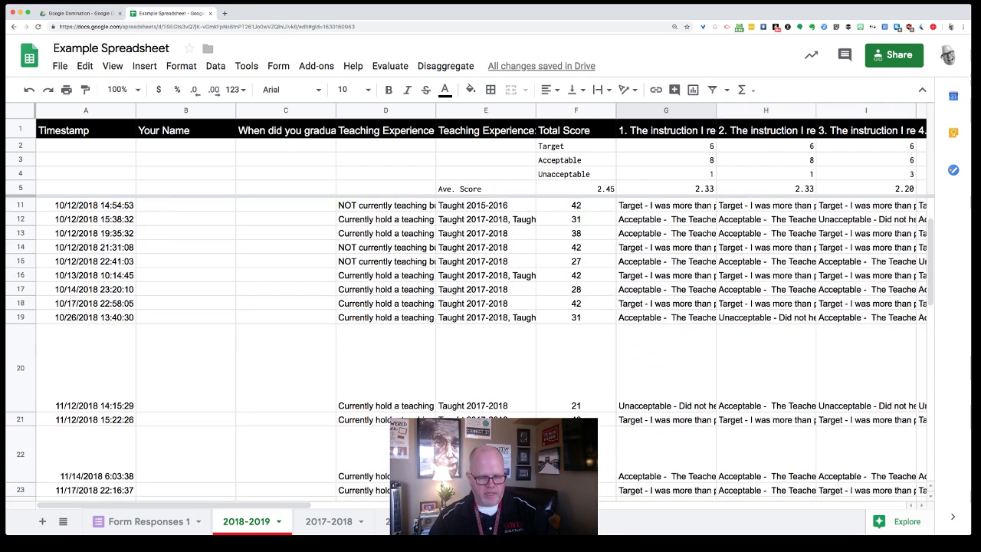
scroll(470, 341, down, 2)
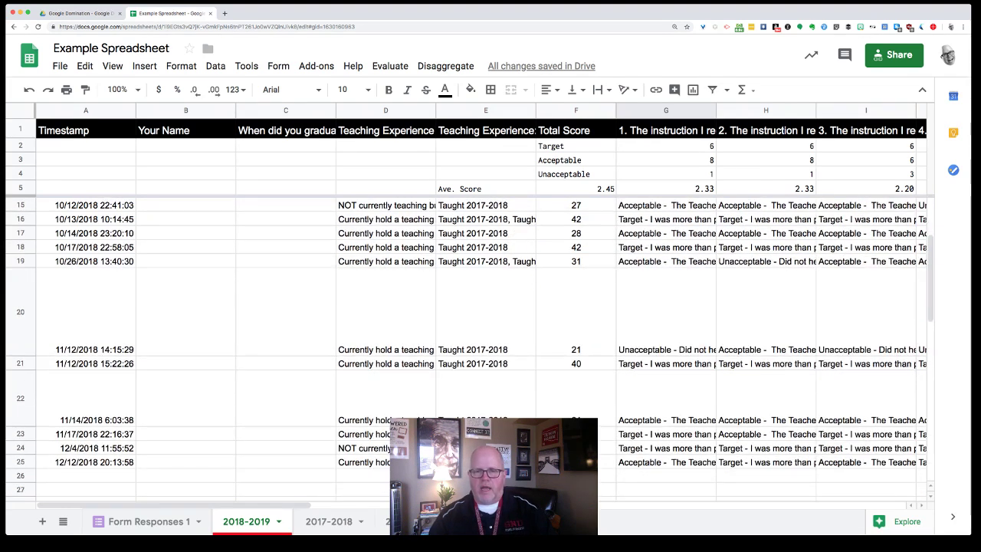
key(ctrl+shift+Down)
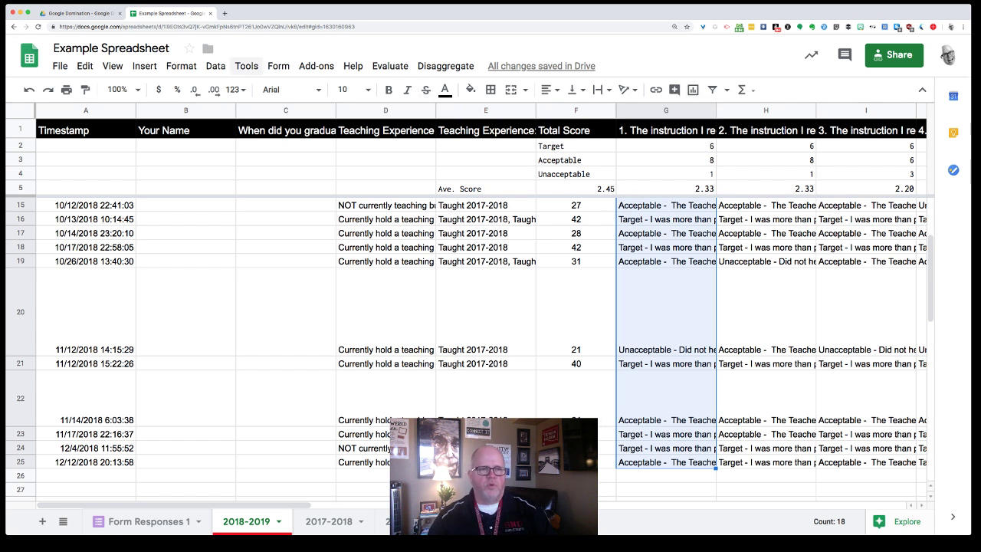
click(246, 66)
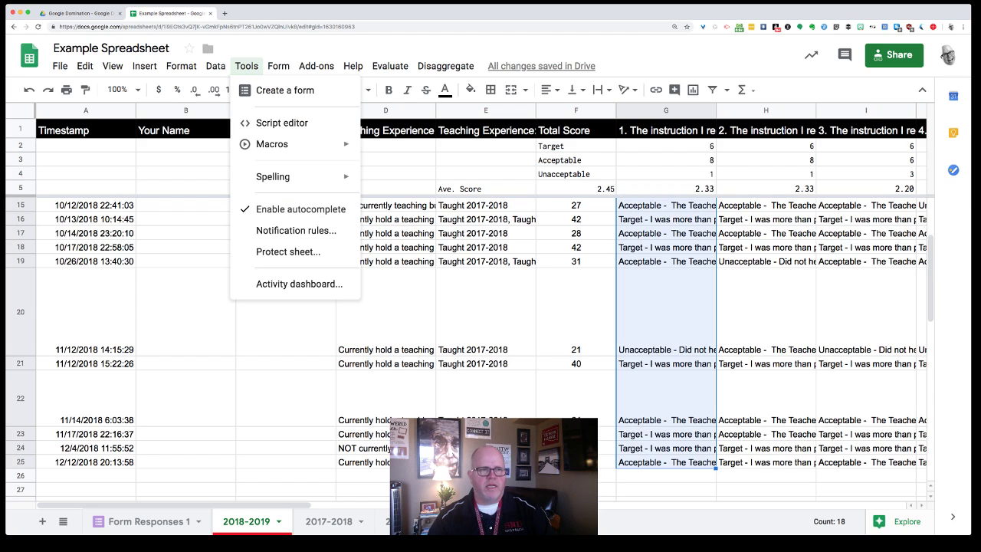
mouse_move(144, 66)
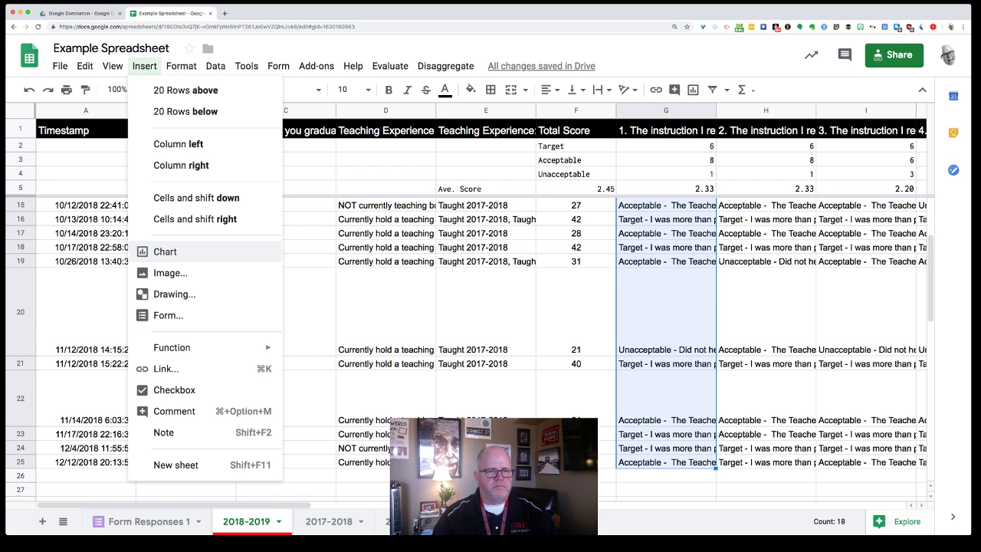
key(Escape)
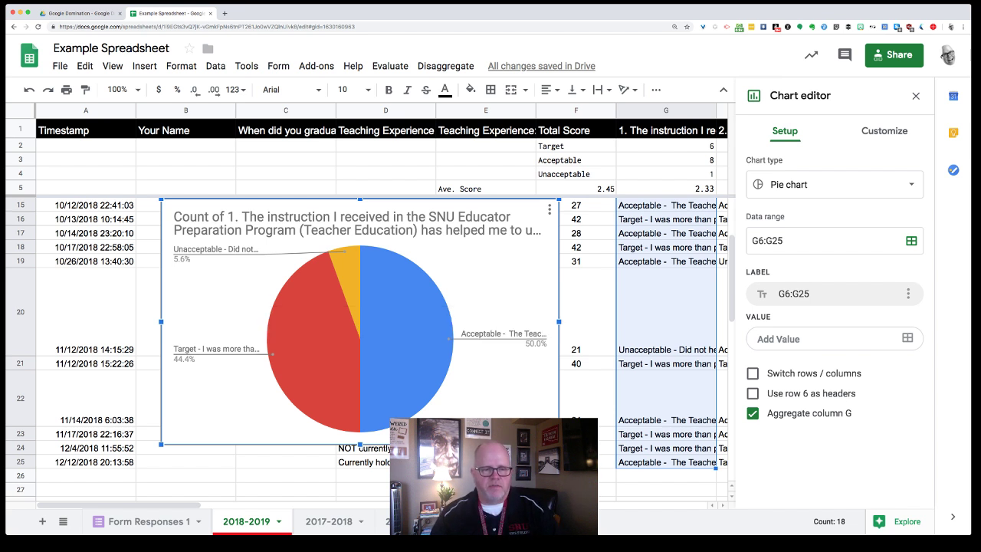
Examine the existing question pie charts below the 2018-2019 response data.
scroll(368, 345, down, 10)
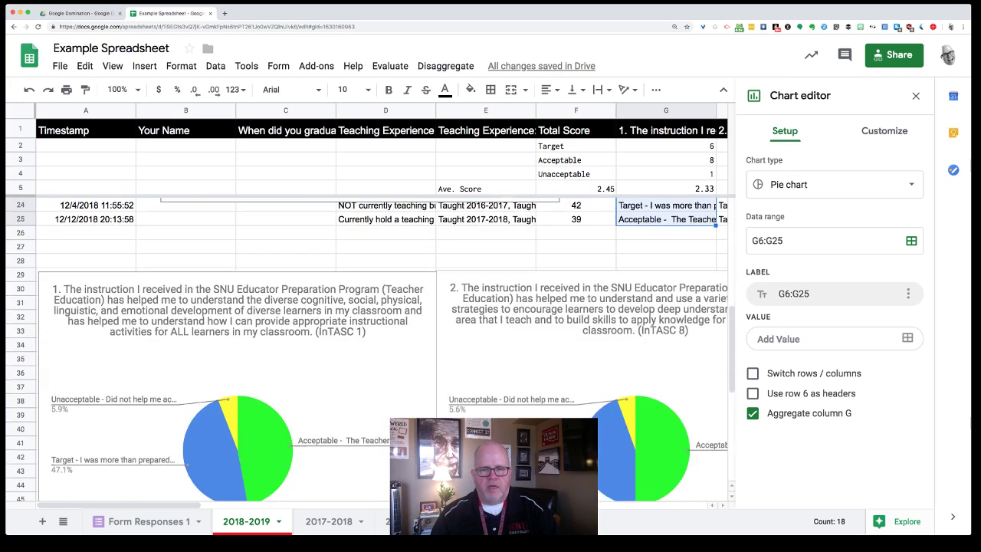
scroll(368, 345, down, 1)
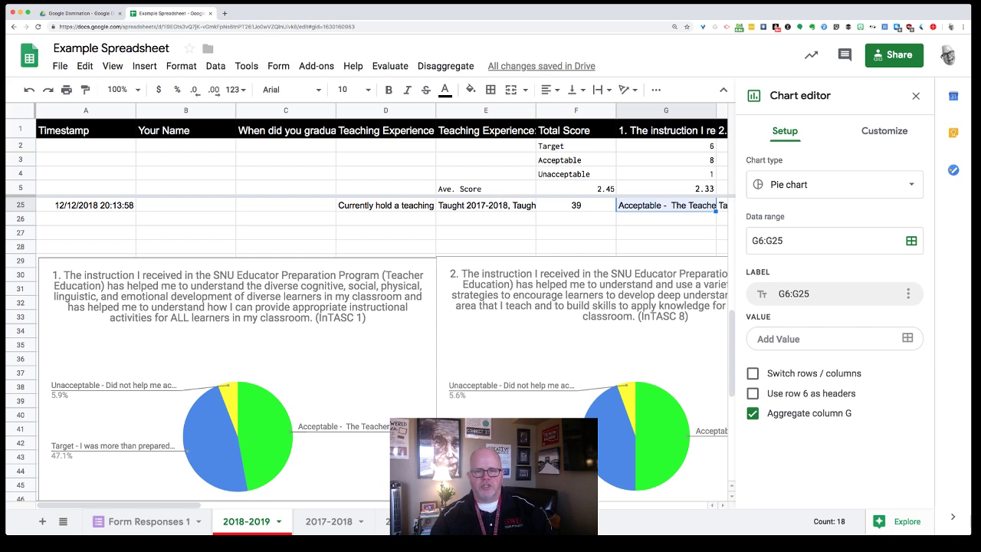
scroll(383, 344, right, 3)
scroll(383, 345, down, 1)
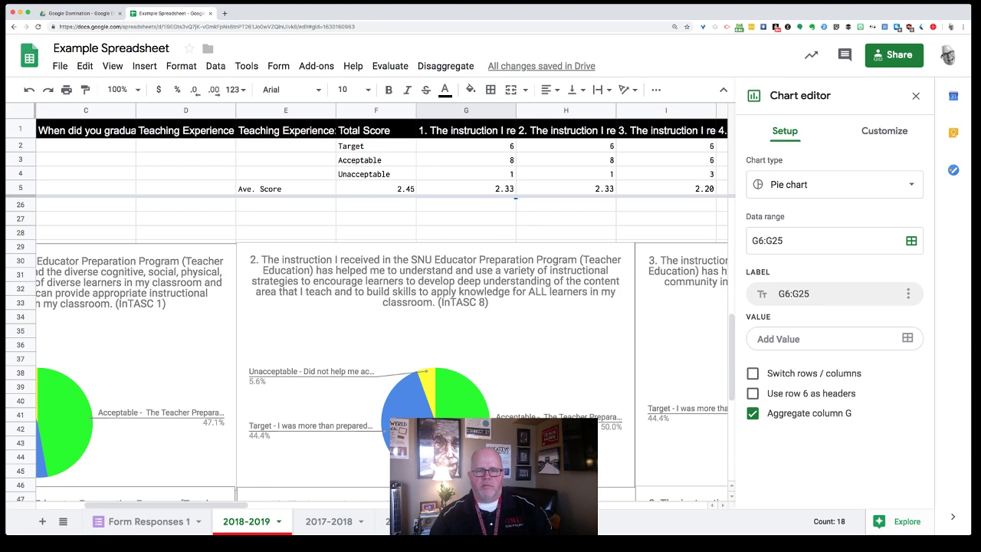
scroll(383, 345, right, 5)
scroll(383, 368, right, 4)
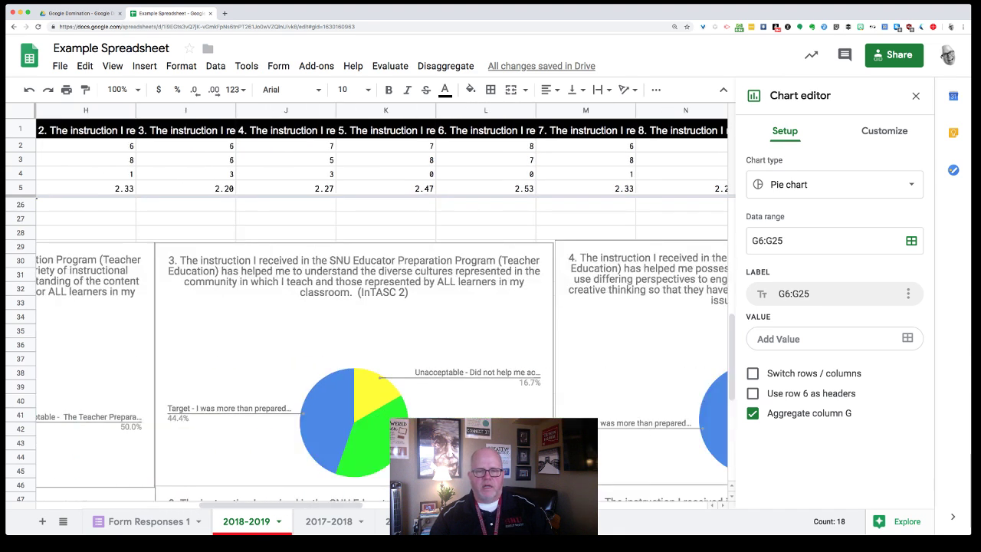
scroll(383, 368, right, 3)
scroll(383, 368, right, 6)
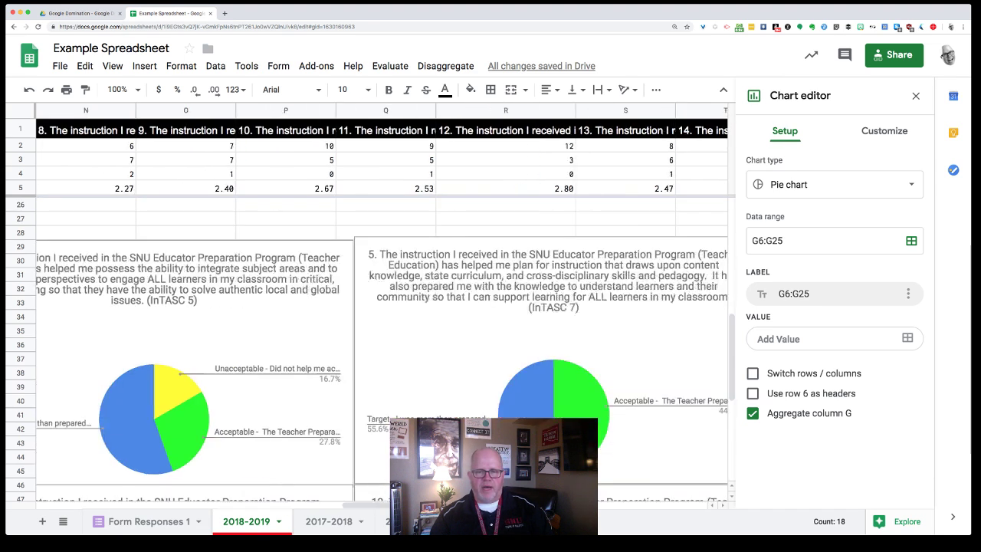
scroll(383, 368, right, 3)
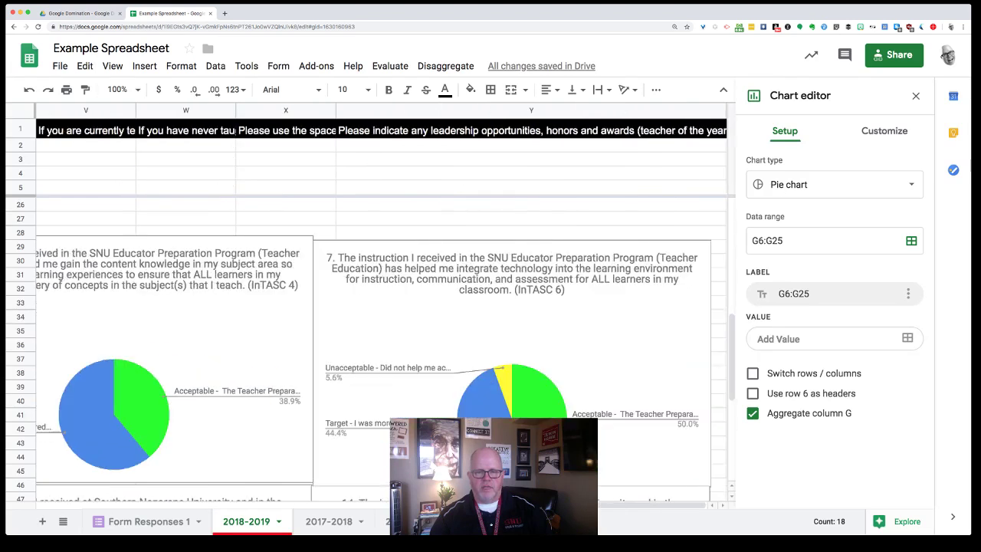
scroll(383, 345, down, 5)
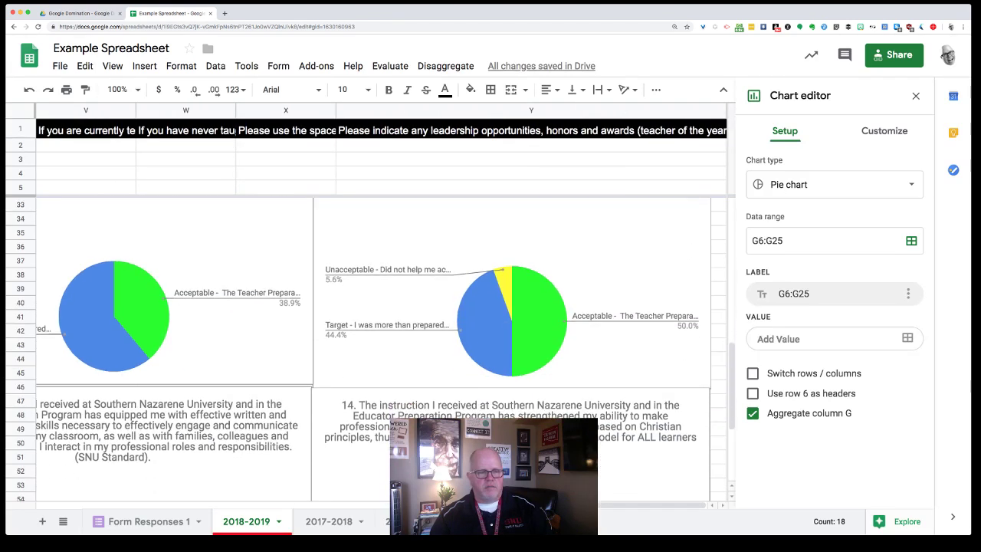
scroll(384, 345, left, 13)
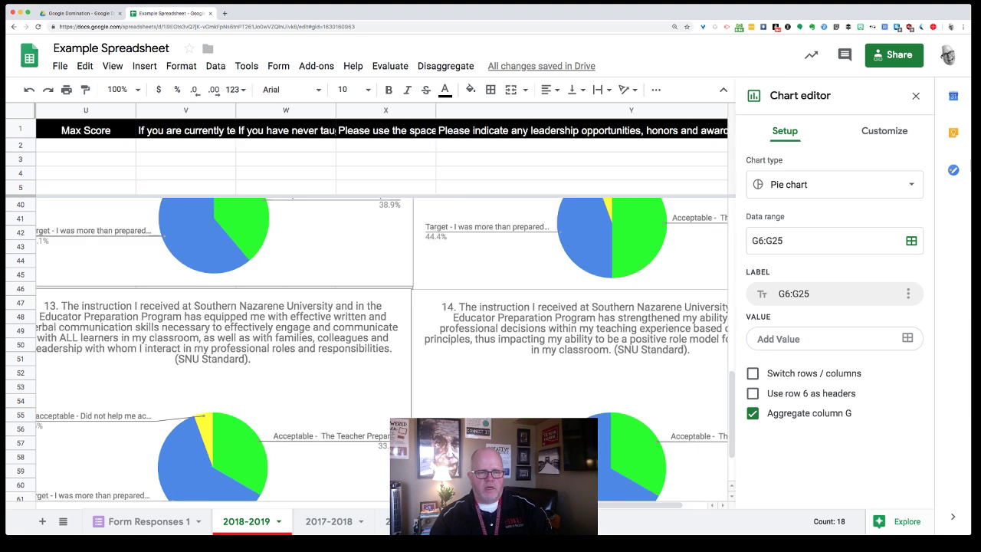
scroll(383, 344, left, 8)
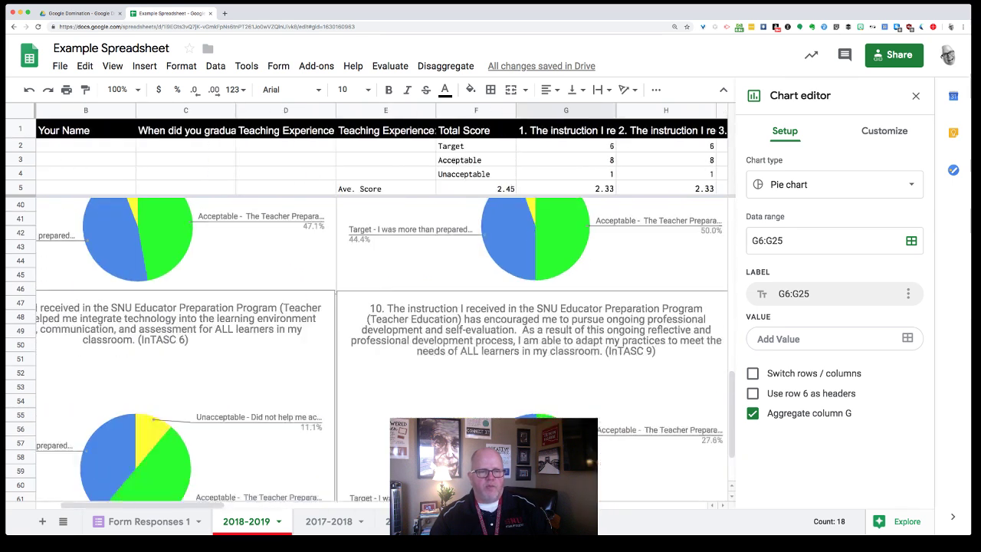
scroll(384, 349, up, 5)
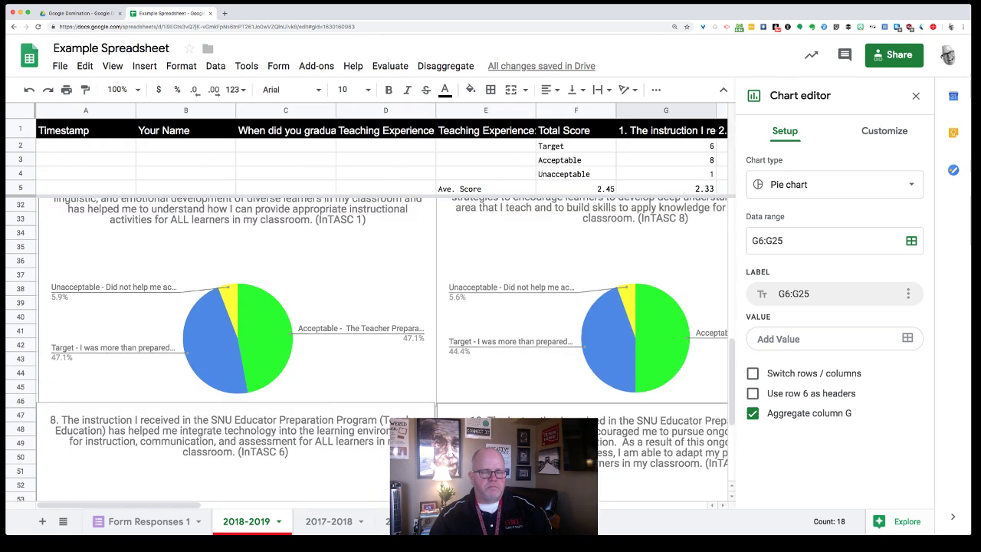
scroll(383, 349, up, 1)
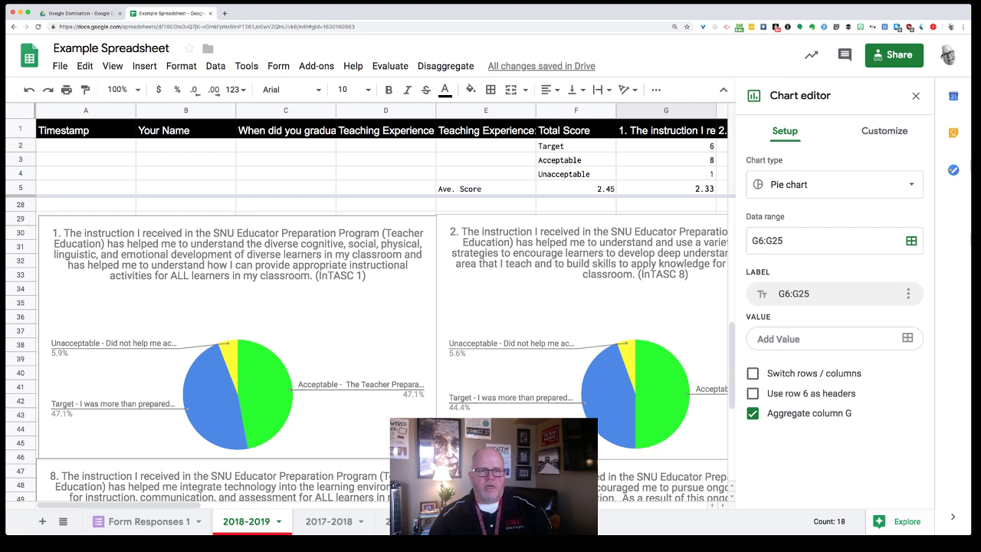
Check which file formats the question 1 pie chart can be downloaded in.
click(237, 261)
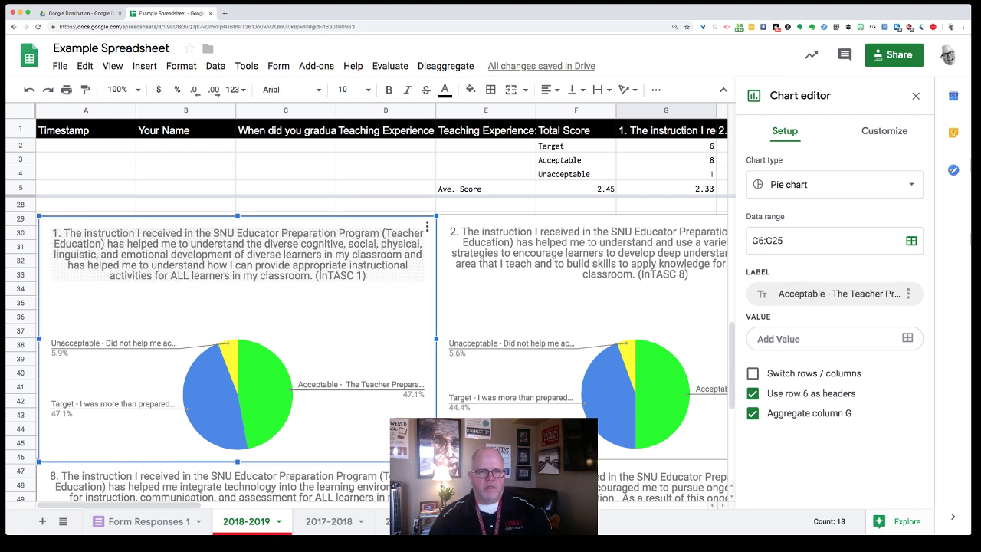
click(427, 227)
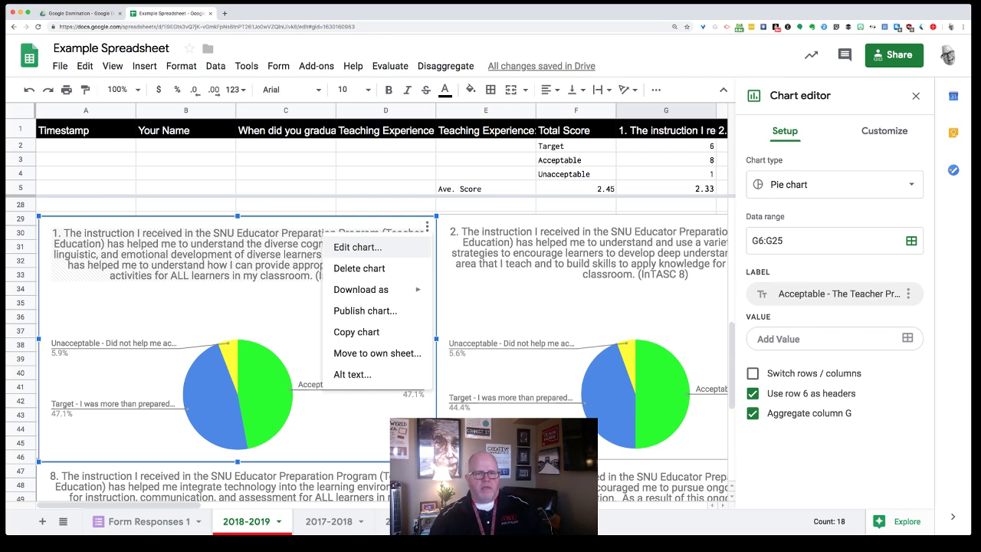
mouse_move(367, 290)
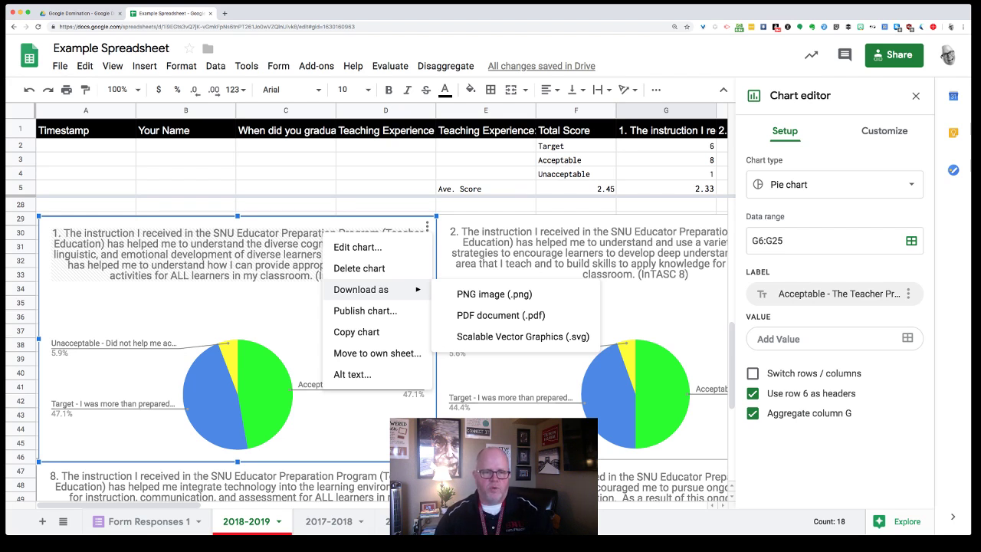
click(331, 422)
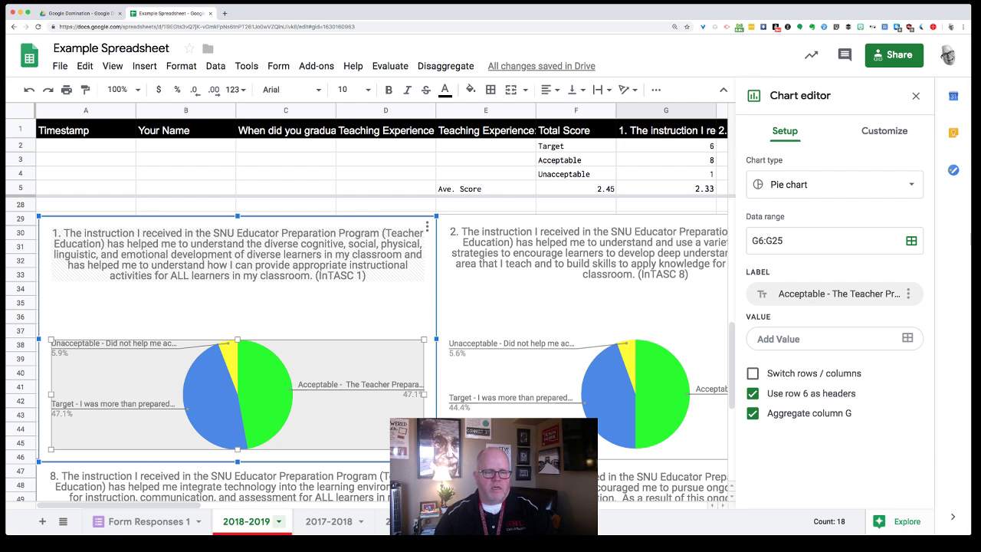
key(Escape)
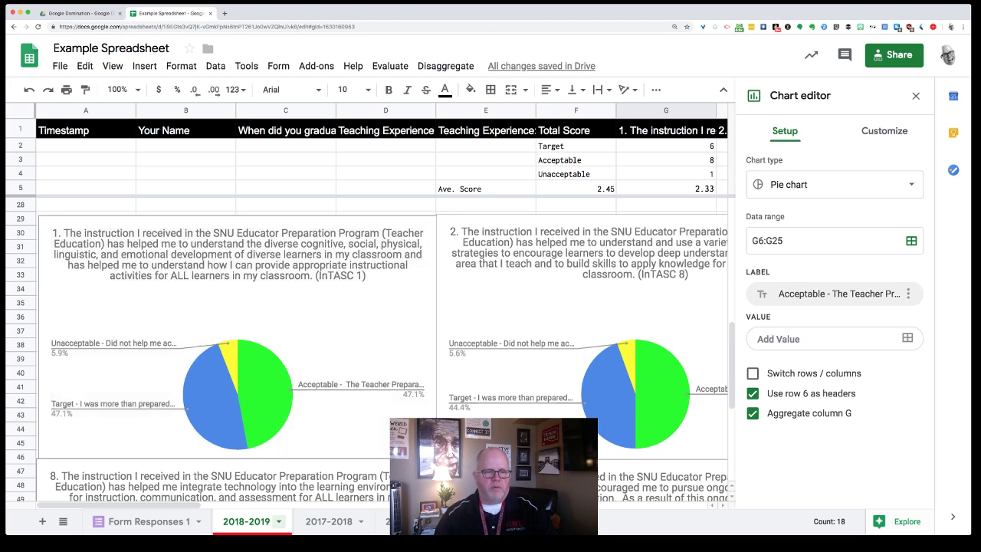
Open the publish-to-web settings and choose the 2018-2019 sheet as the content for the published link.
click(279, 521)
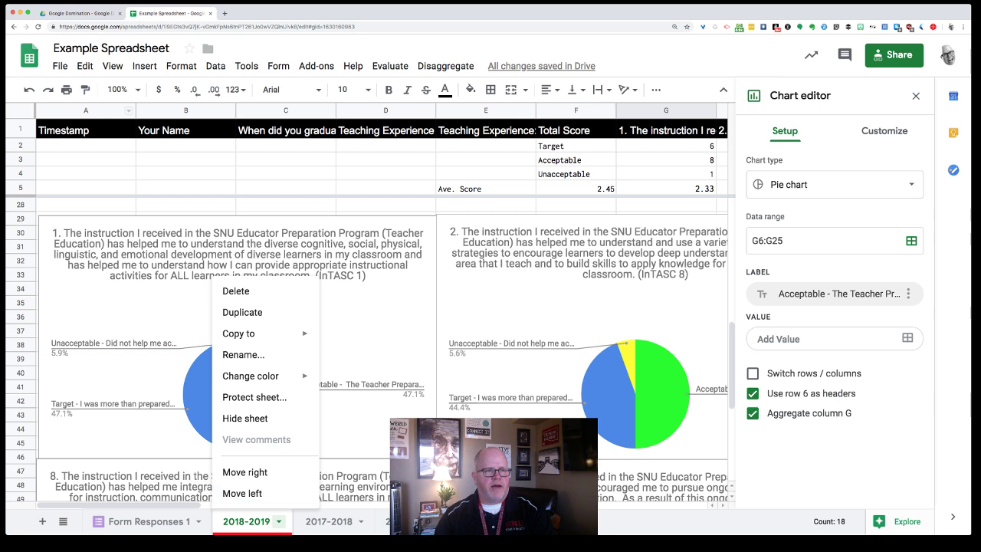
click(60, 66)
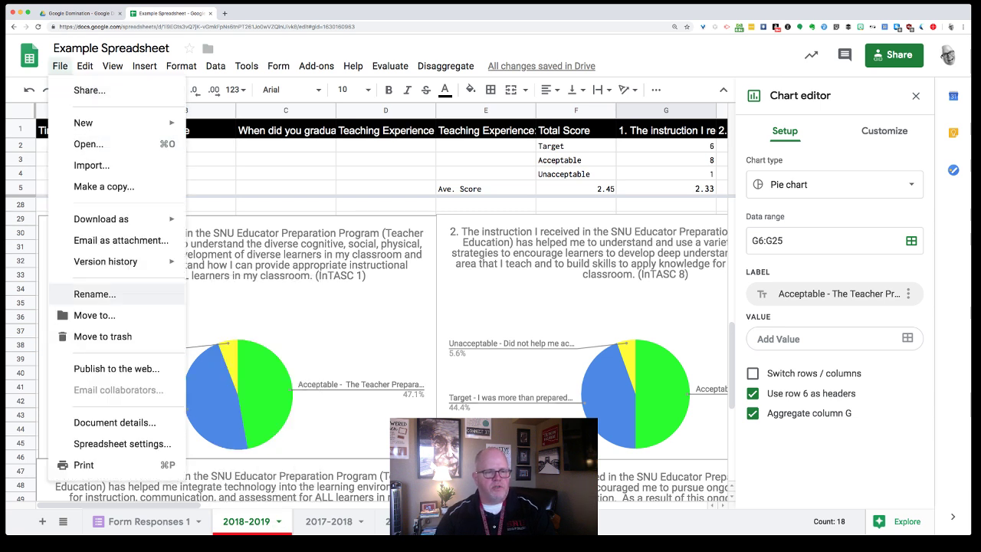
click(115, 368)
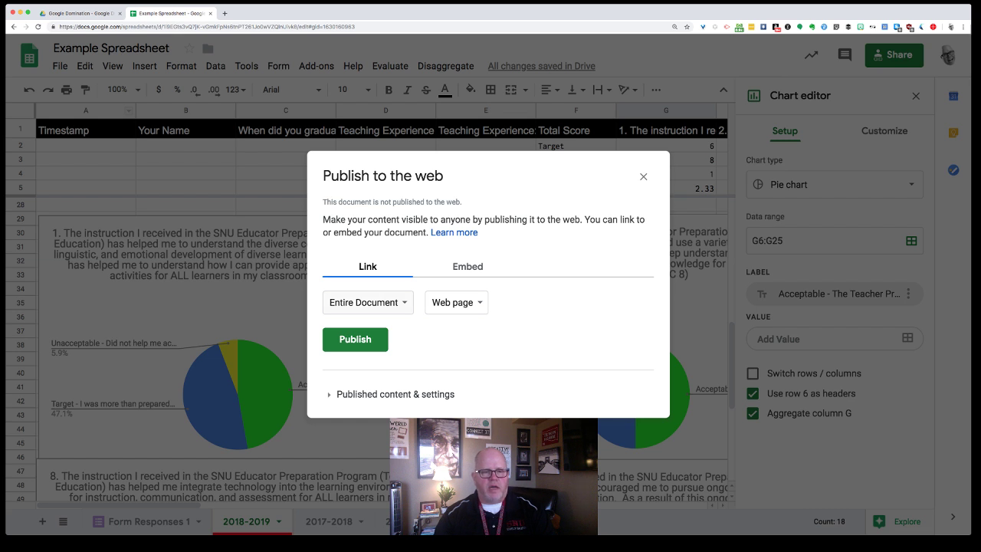
click(368, 302)
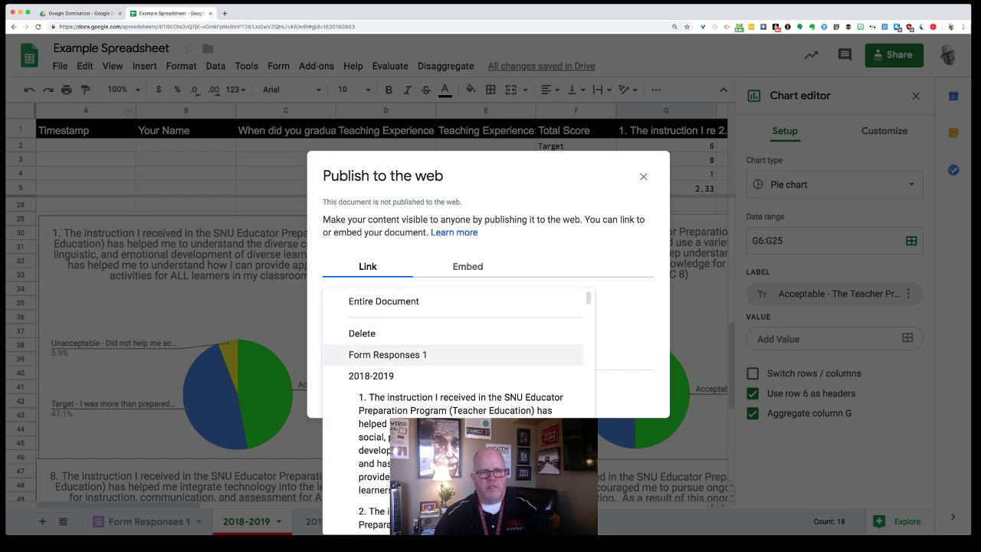
scroll(460, 353, down, 5)
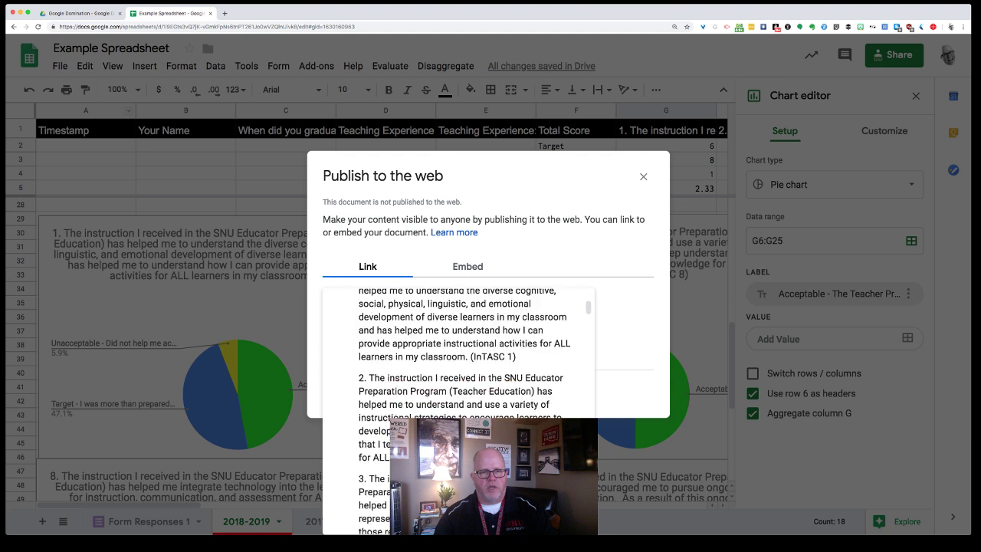
scroll(458, 353, down, 10)
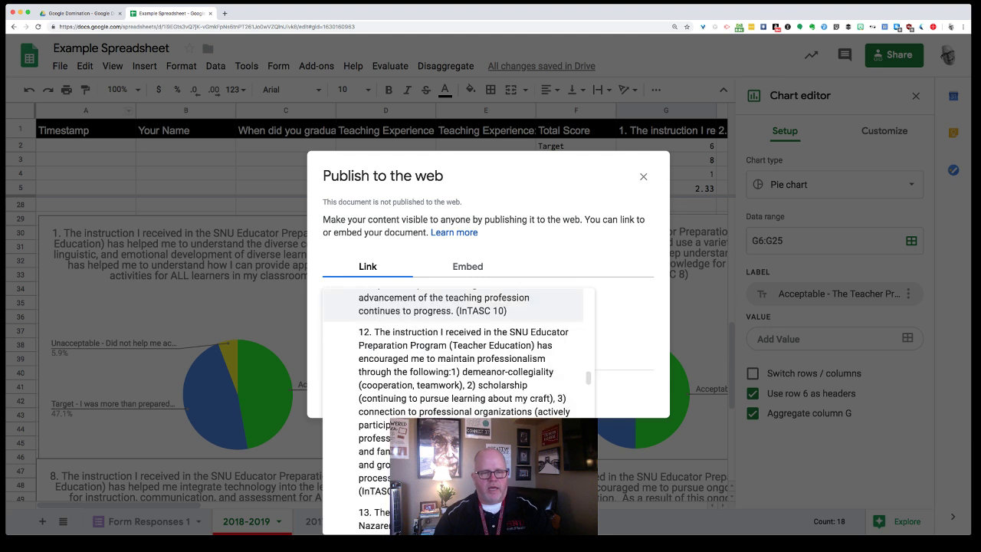
scroll(458, 353, up, 12)
scroll(458, 353, down, 12)
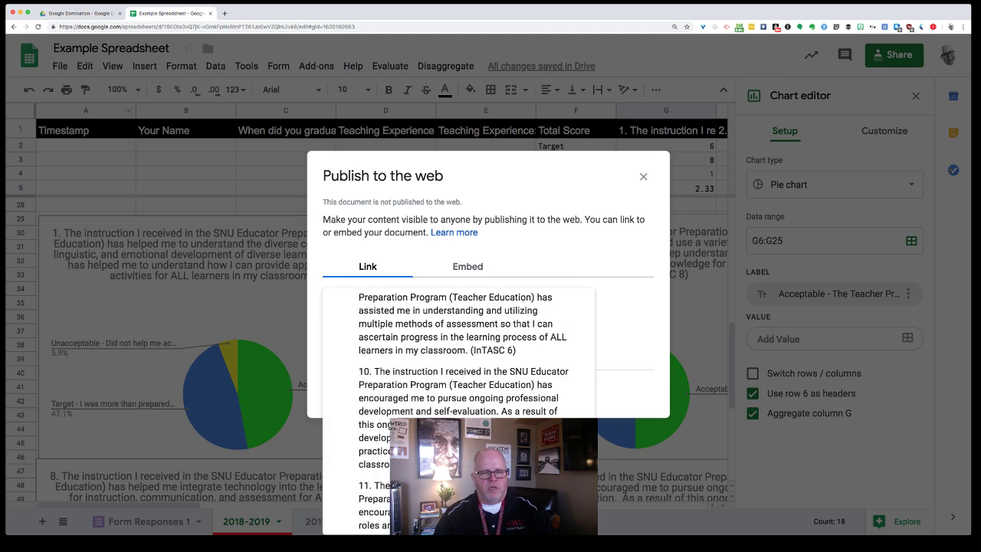
scroll(458, 352, down, 3)
scroll(458, 352, up, 10)
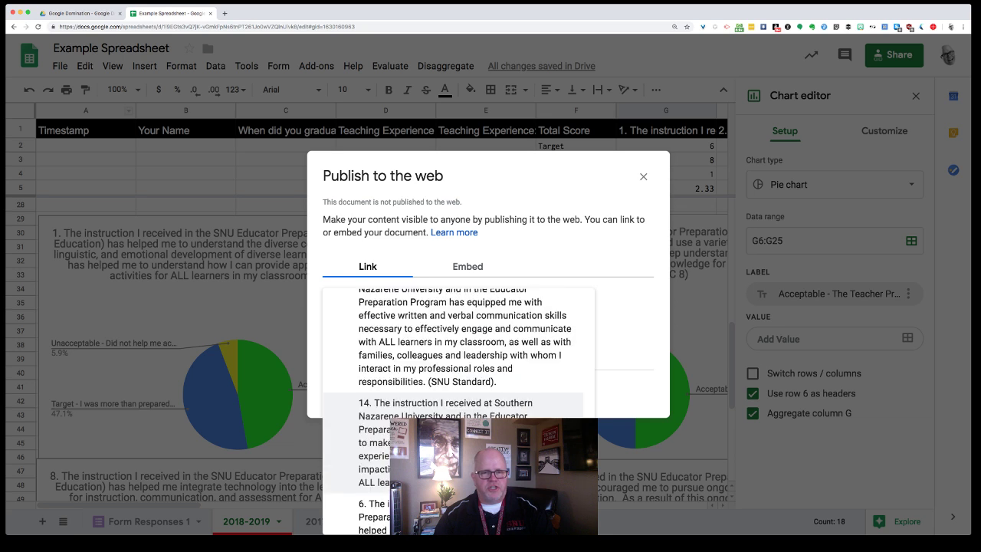
scroll(459, 352, up, 6)
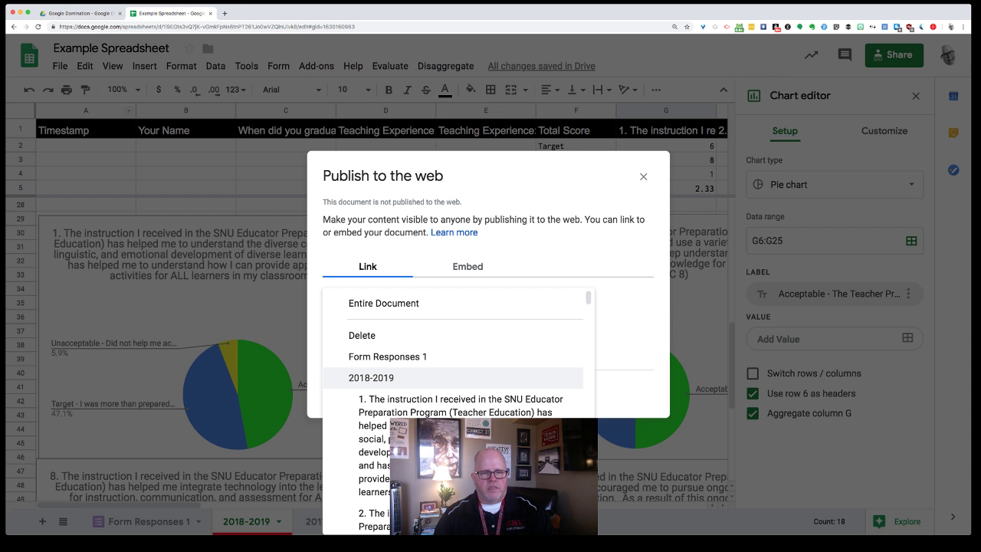
click(371, 378)
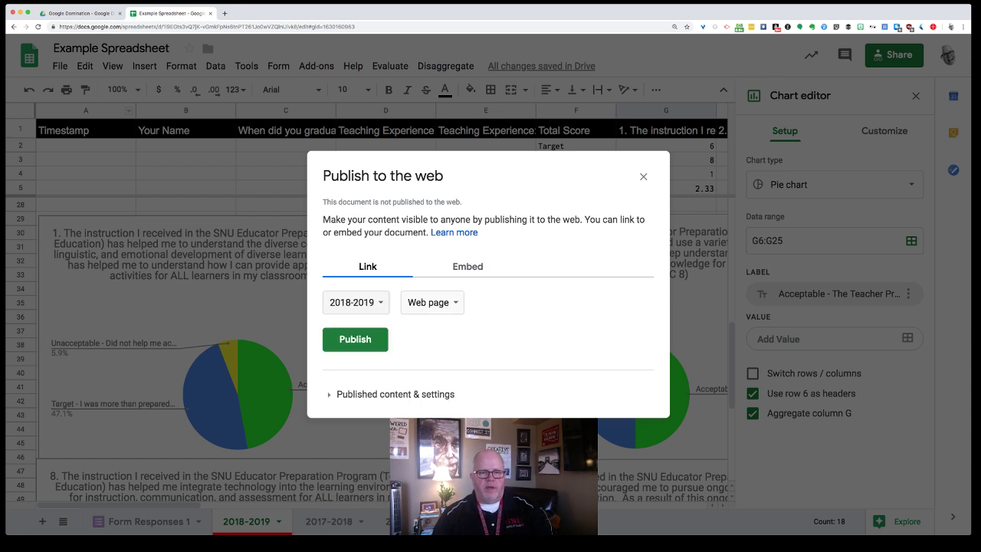
Review the file formats offered for the published link and expand the published content and settings section.
click(431, 302)
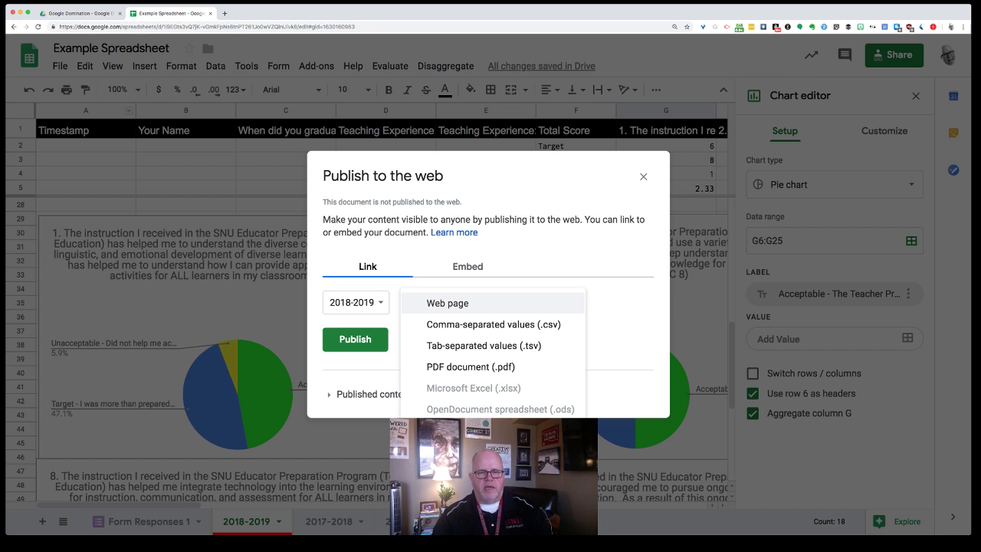
key(Escape)
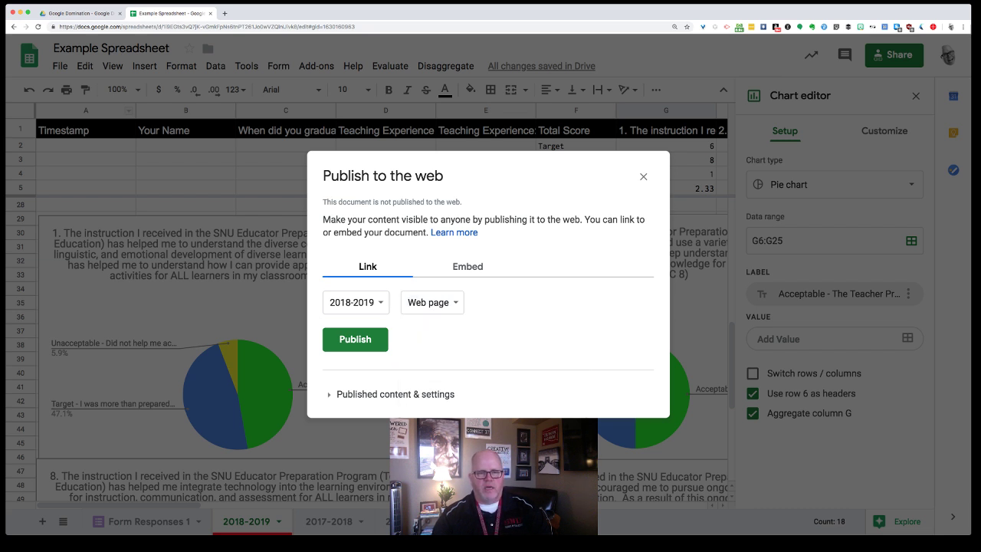
click(467, 266)
click(396, 394)
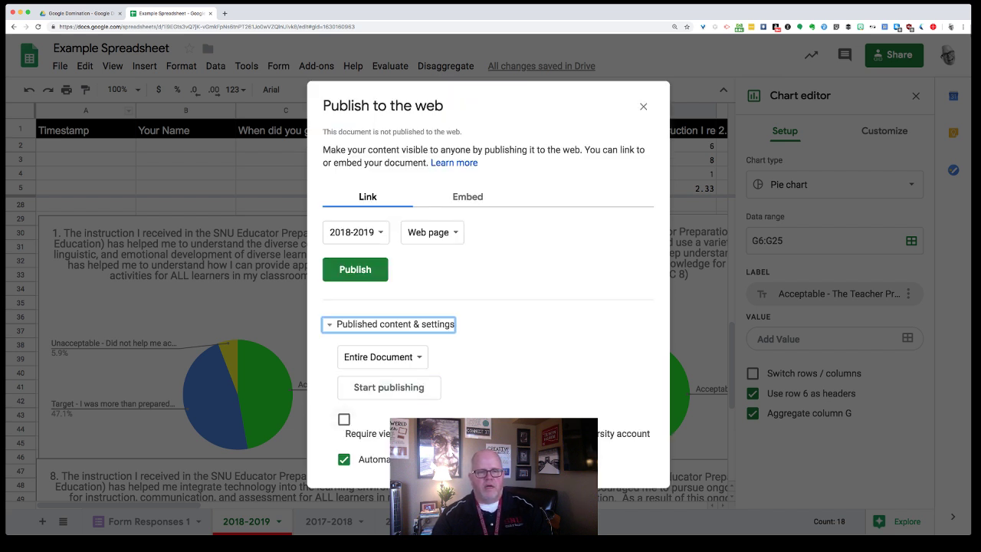
Limit the published content to the 2018-2019 sheet instead of the entire document.
click(383, 357)
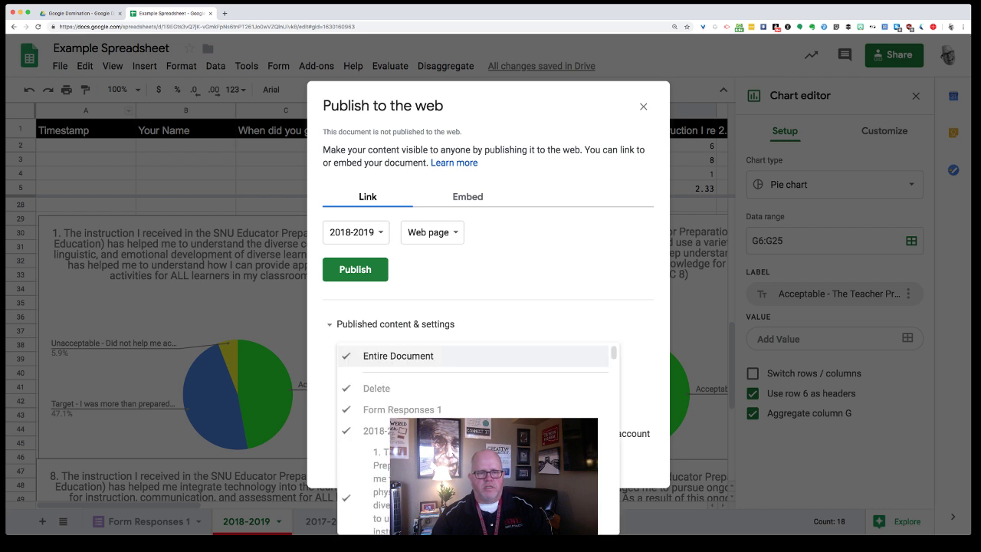
click(383, 356)
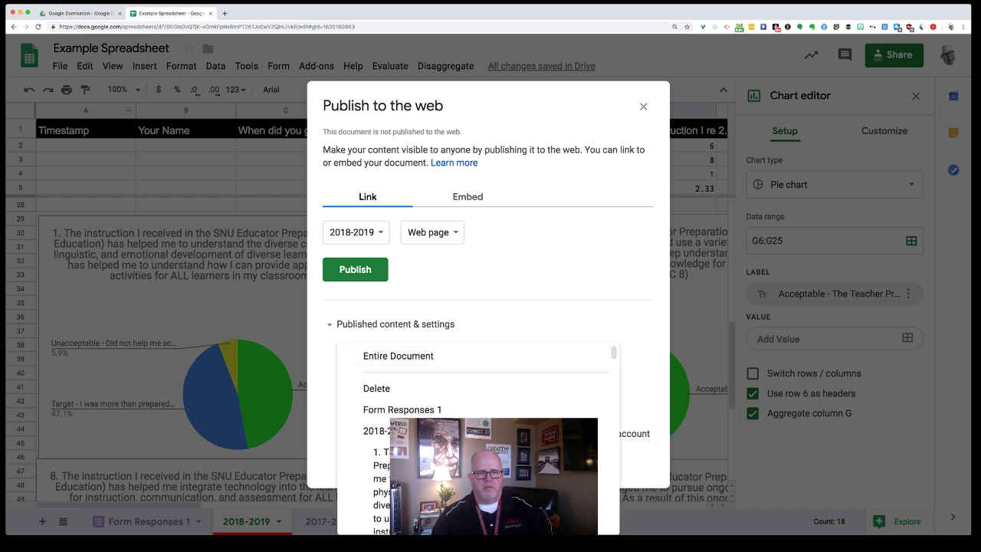
click(375, 430)
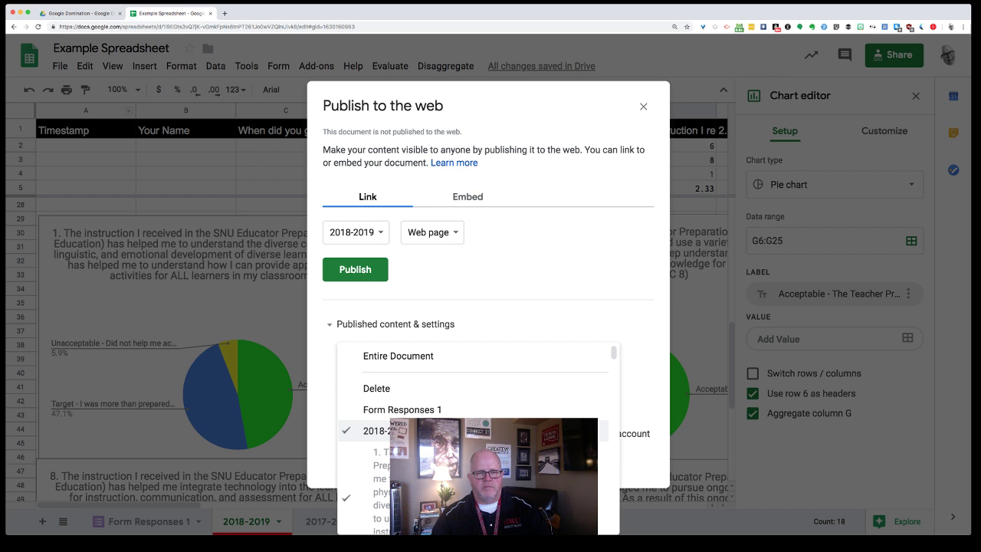
key(Escape)
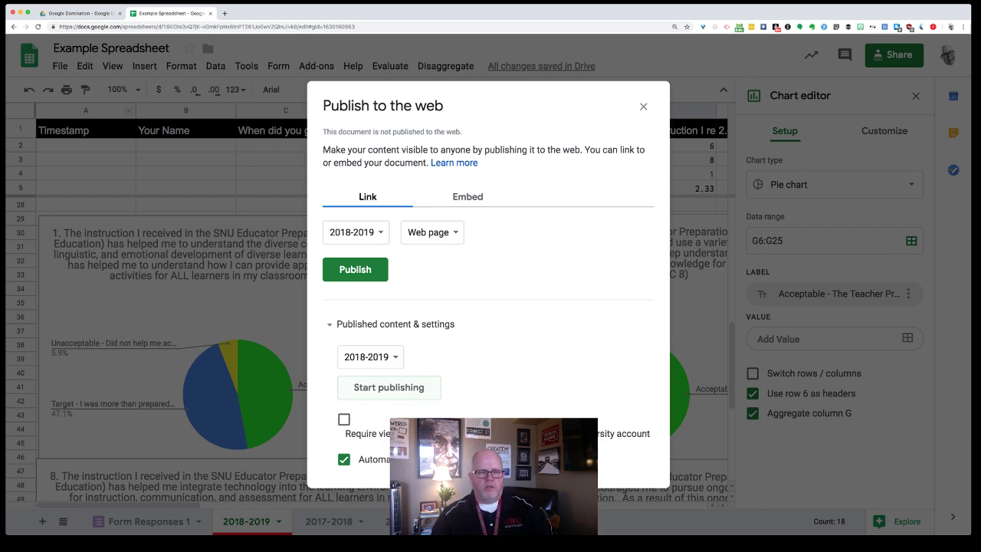
Restrict the published content to only the question 1 pie chart from the 2018-2019 sheet.
click(370, 356)
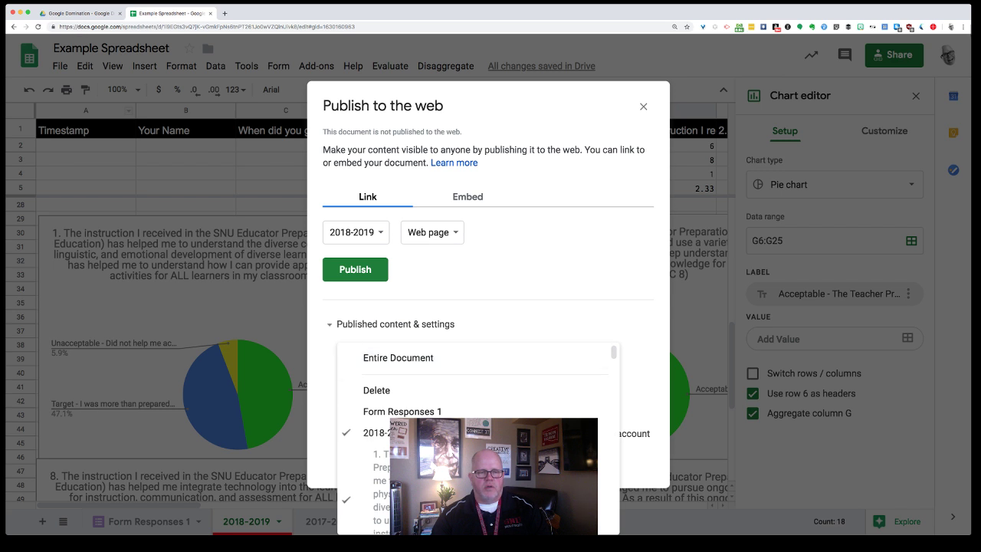
click(398, 358)
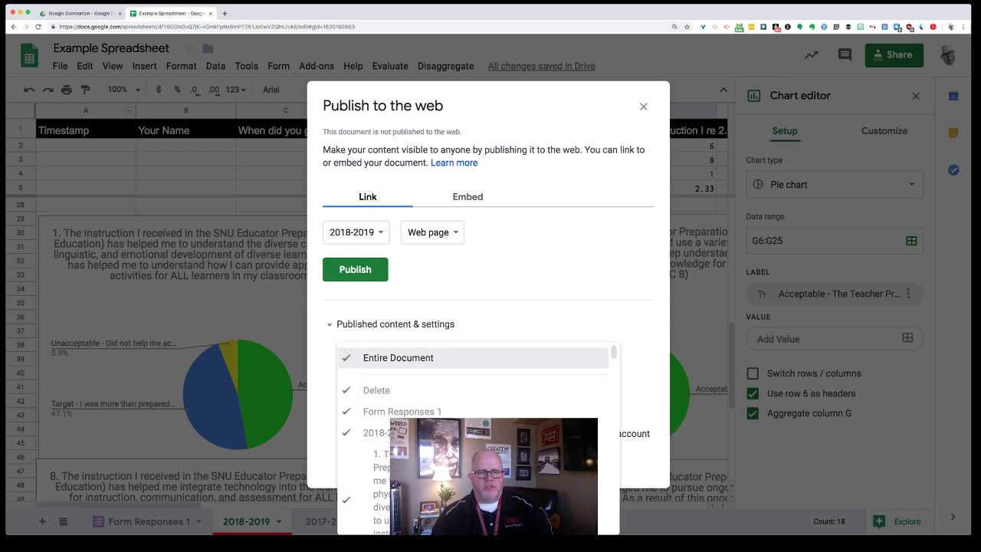
click(360, 475)
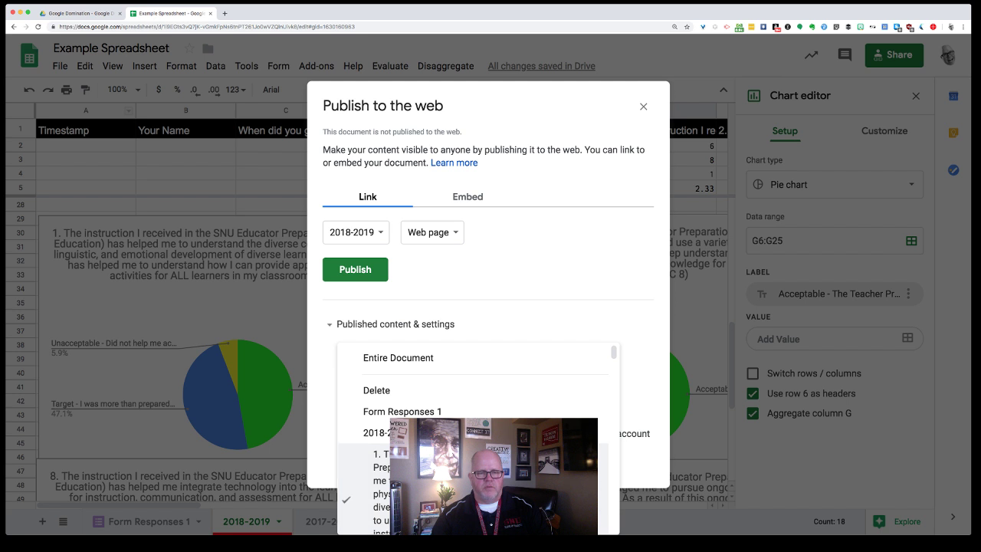
scroll(475, 437, down, 2)
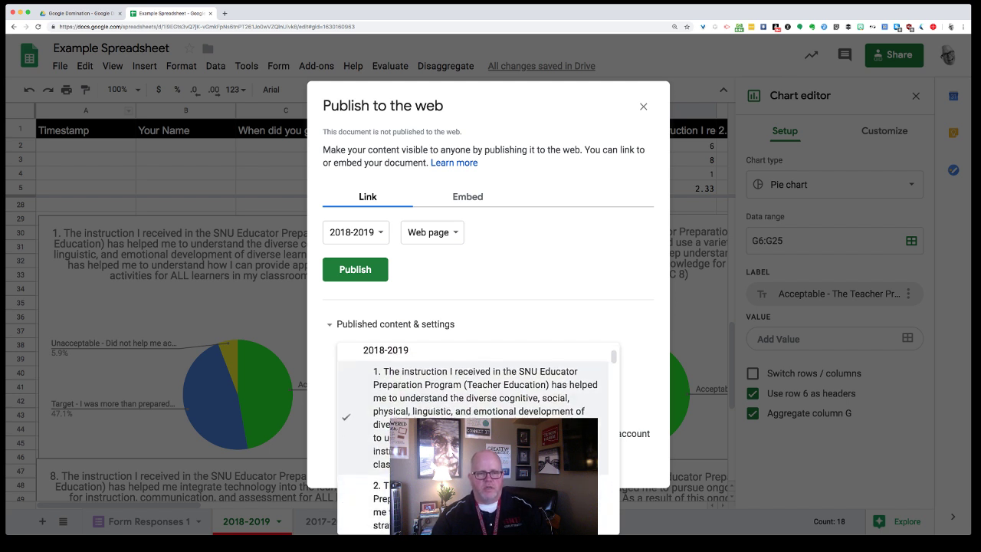
scroll(476, 437, up, 2)
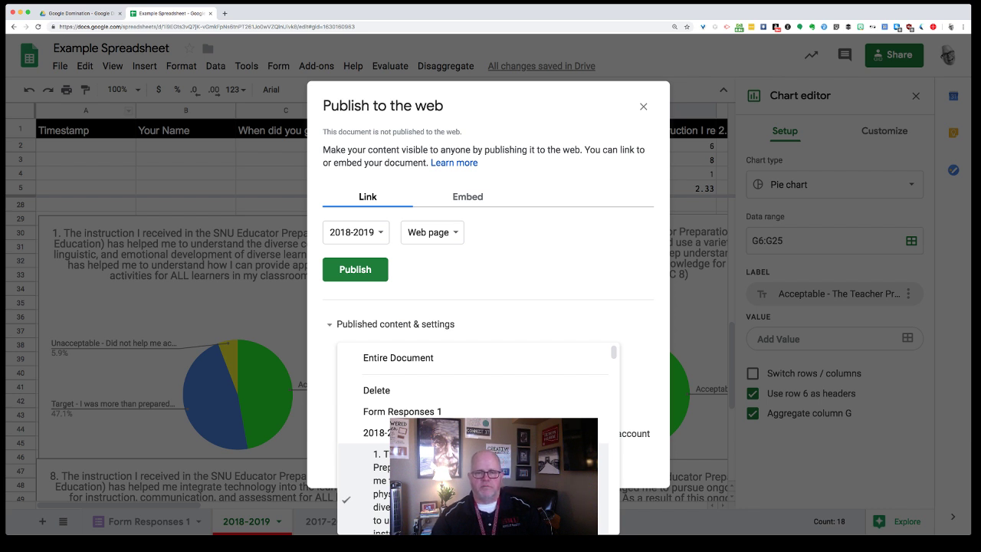
click(491, 475)
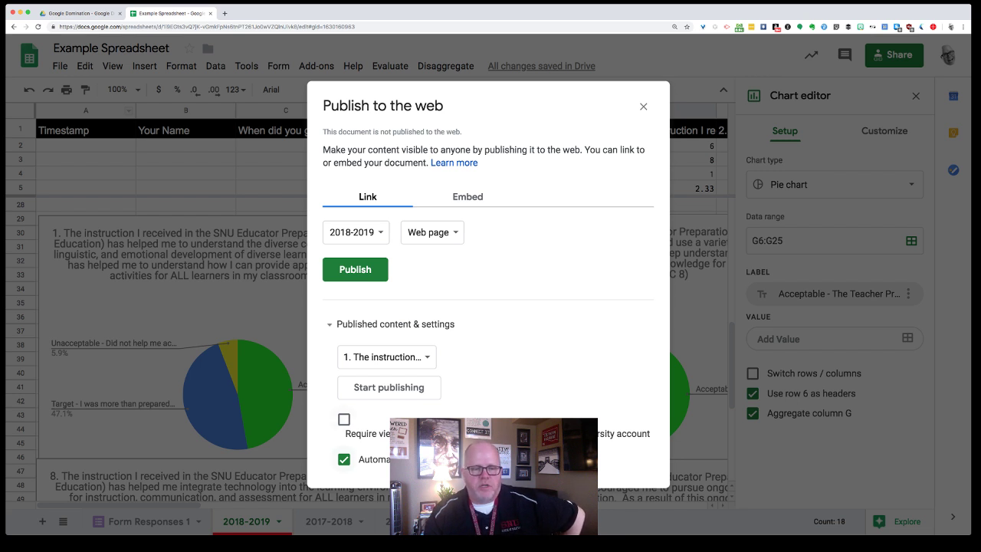
Examine the settings for requiring viewers to sign in with a university account and for automatic republishing.
click(344, 419)
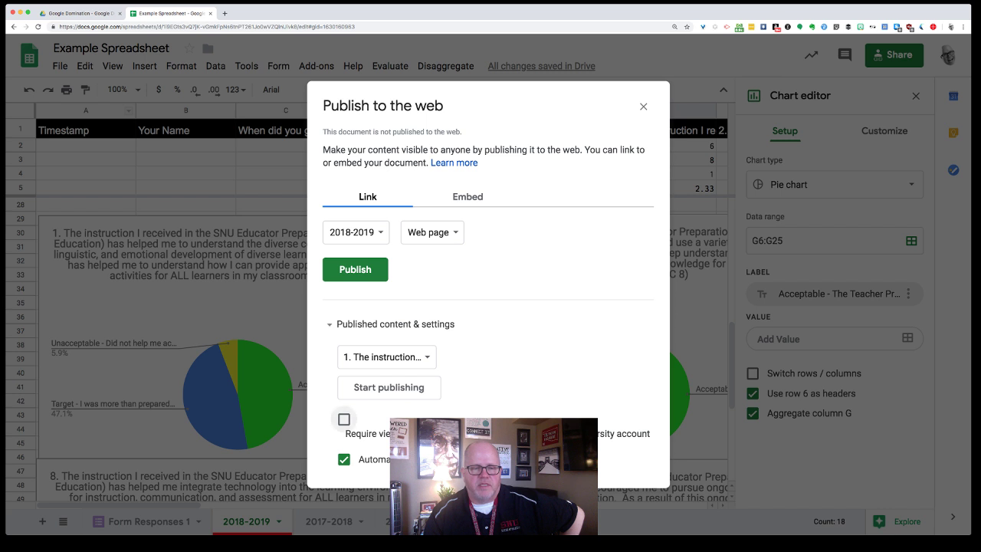
click(344, 419)
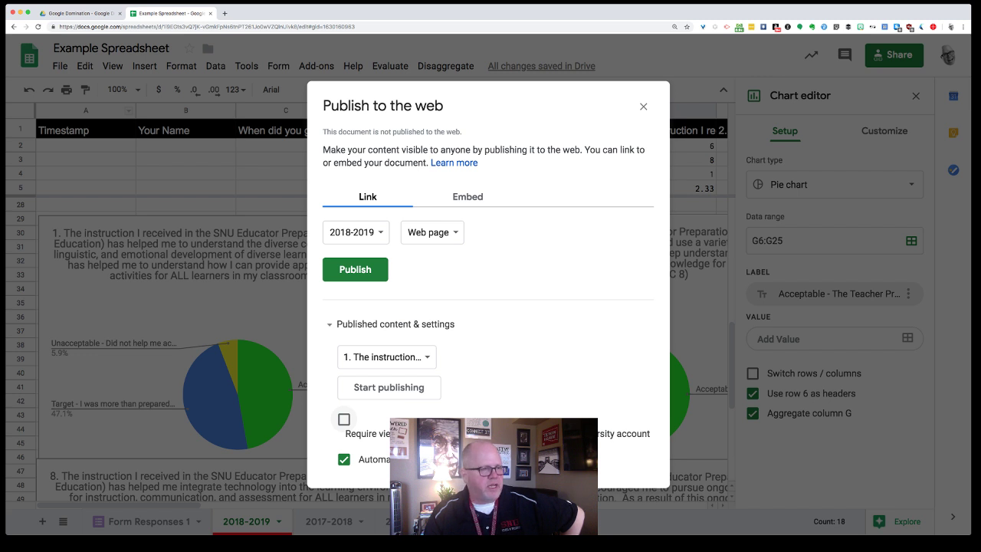
click(344, 419)
click(344, 420)
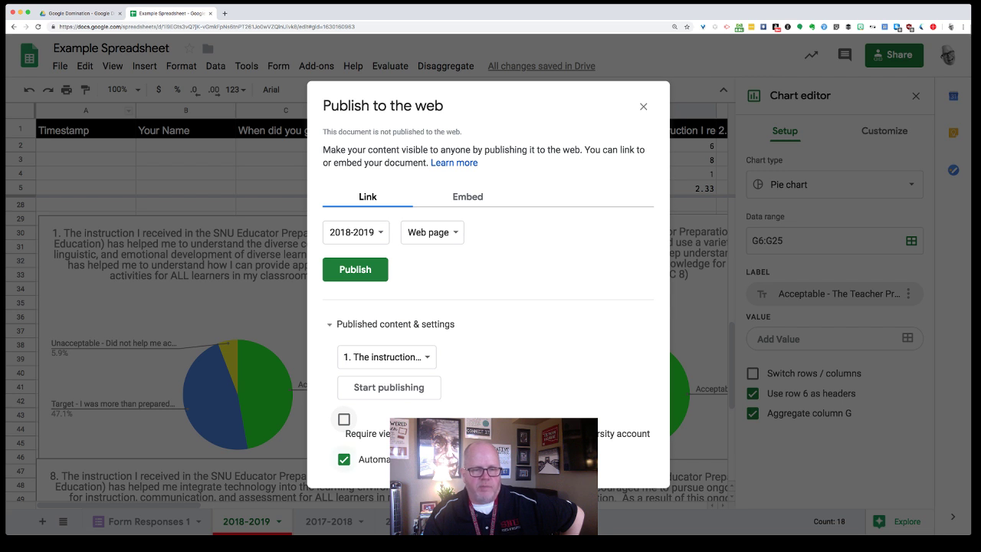
click(344, 459)
click(344, 459)
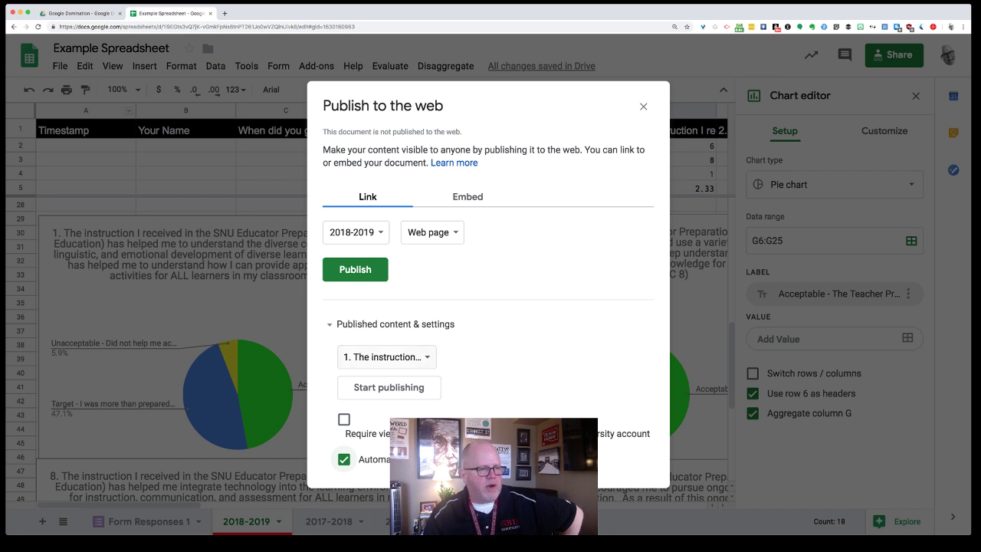
Recheck the list of publishable content and show the embed options for publishing.
click(387, 357)
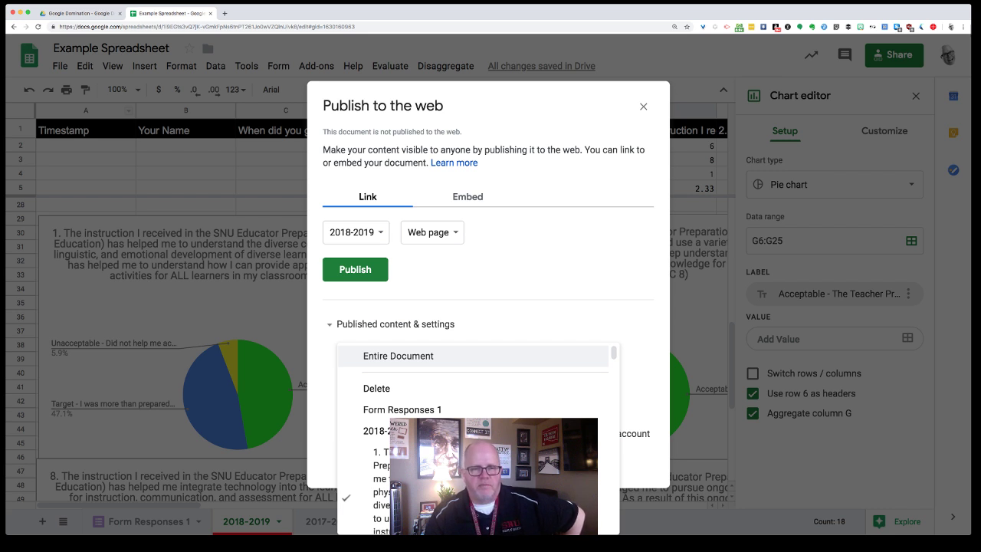
key(Escape)
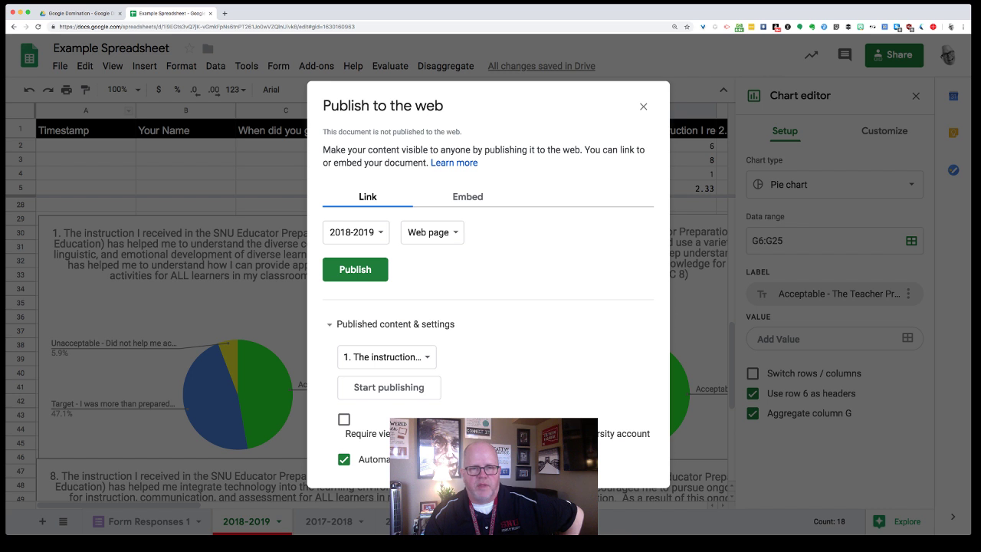
click(468, 197)
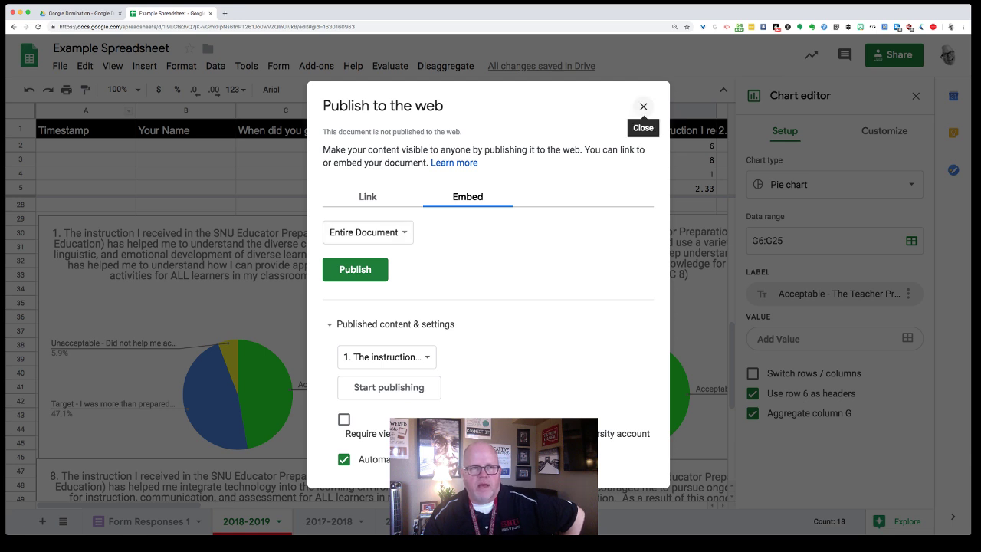
Leave the publishing settings and create a new shared Google Docs document in the Google Domination folder in Drive.
click(643, 107)
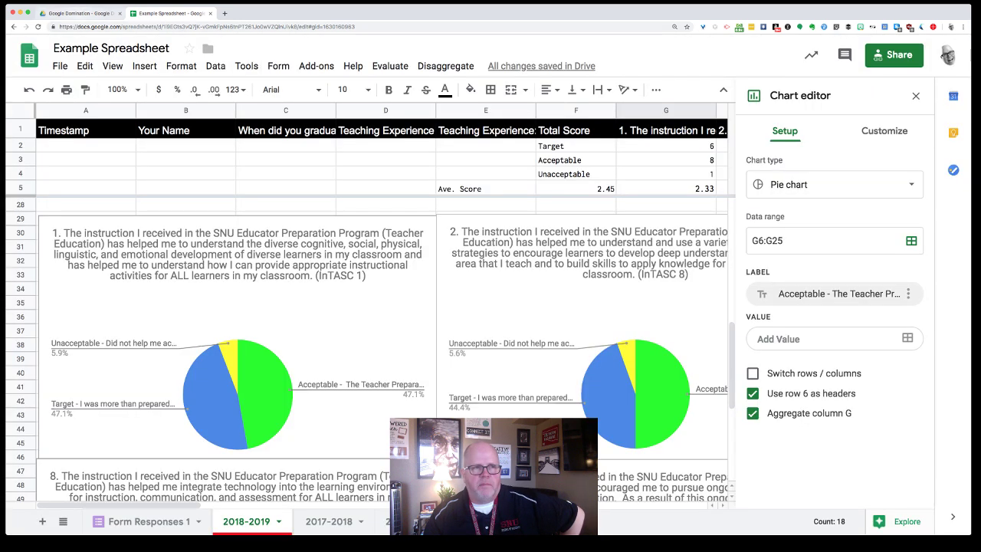
click(79, 13)
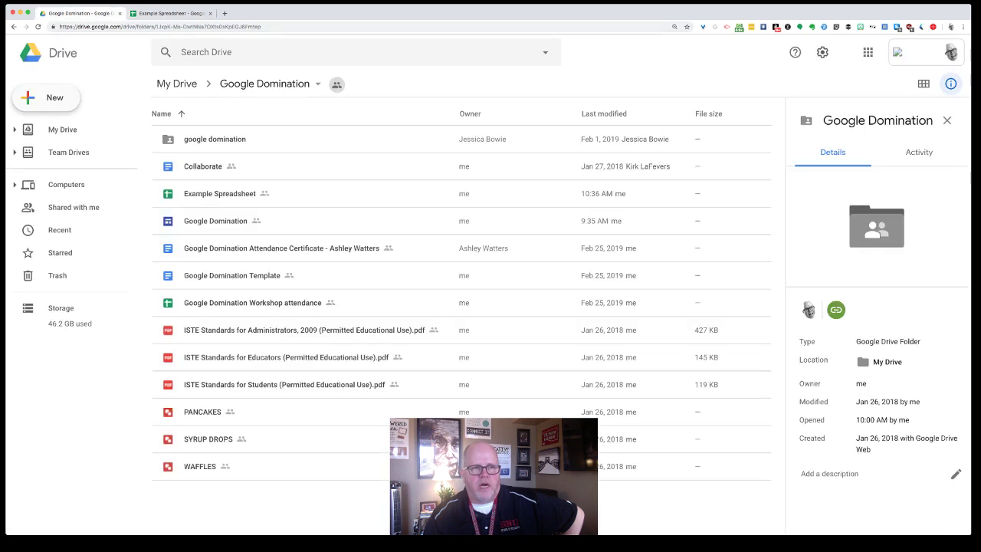
click(46, 98)
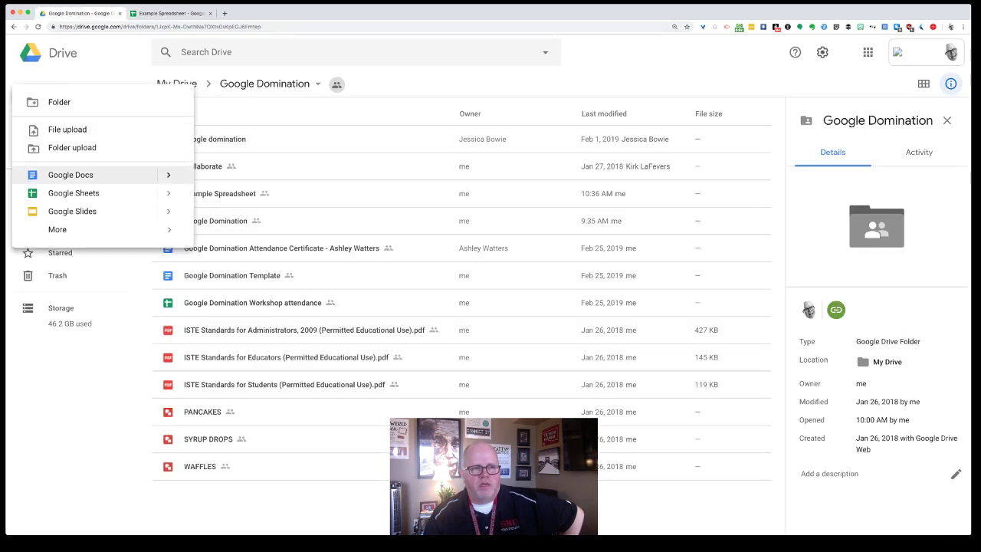
click(70, 174)
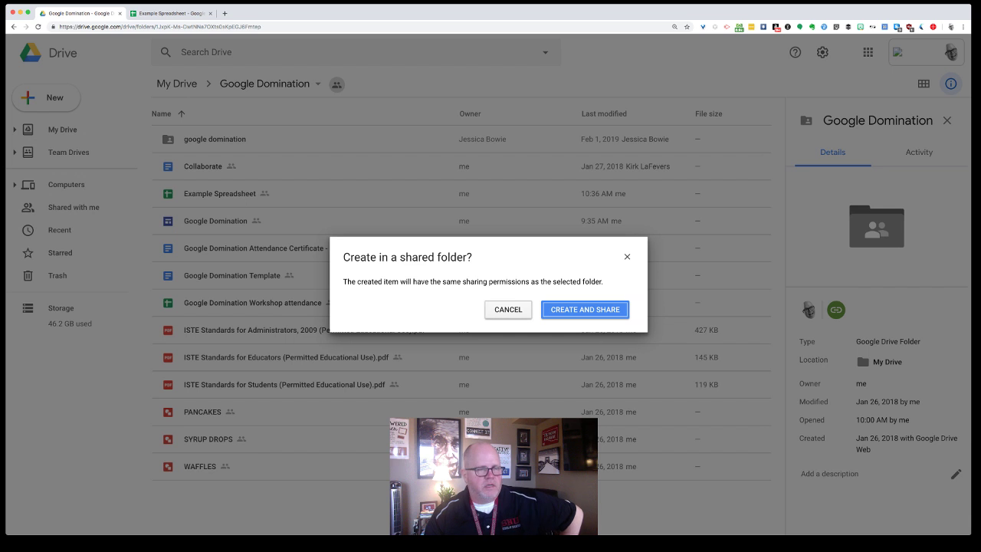
click(585, 309)
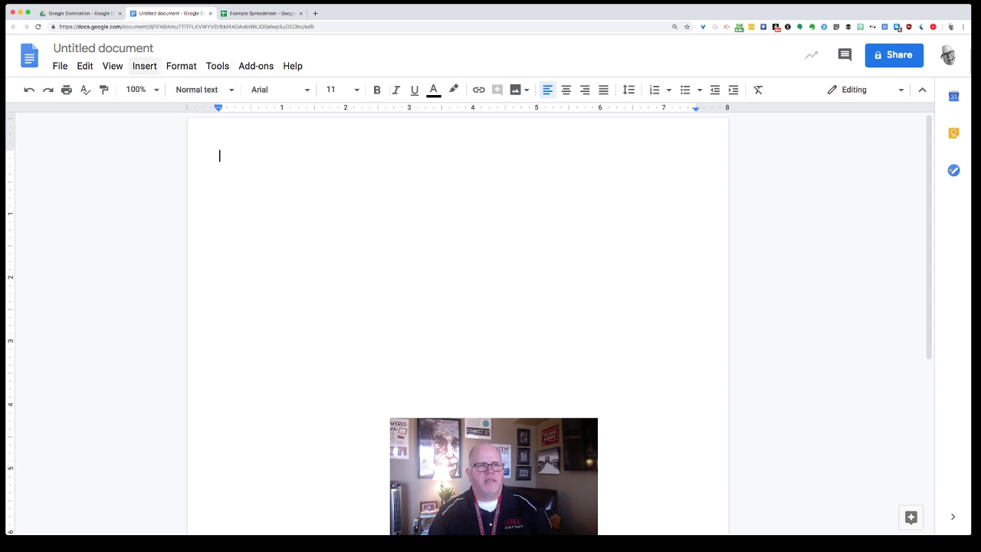
Start inserting a chart from Sheets into the blank document, with Example Spreadsheet as the source.
click(144, 66)
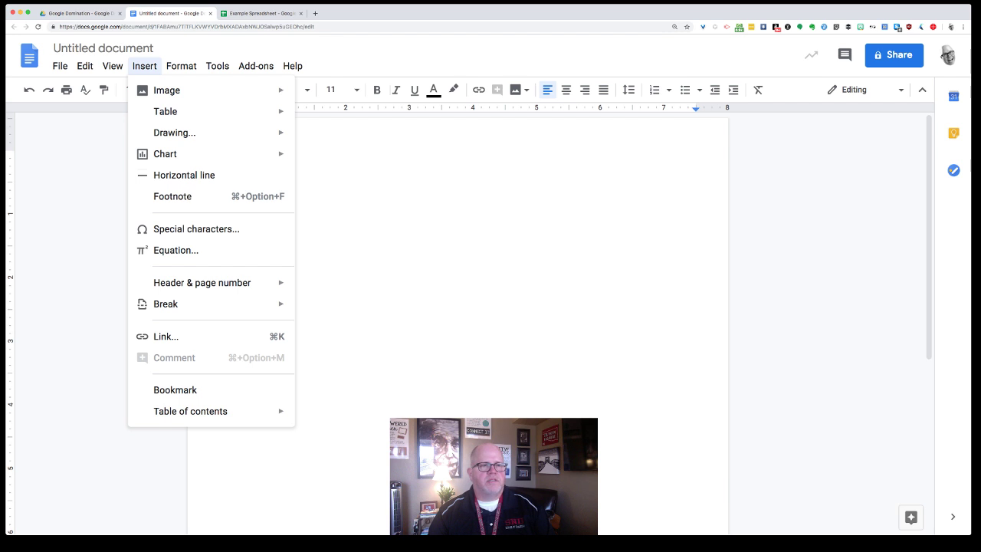
mouse_move(164, 154)
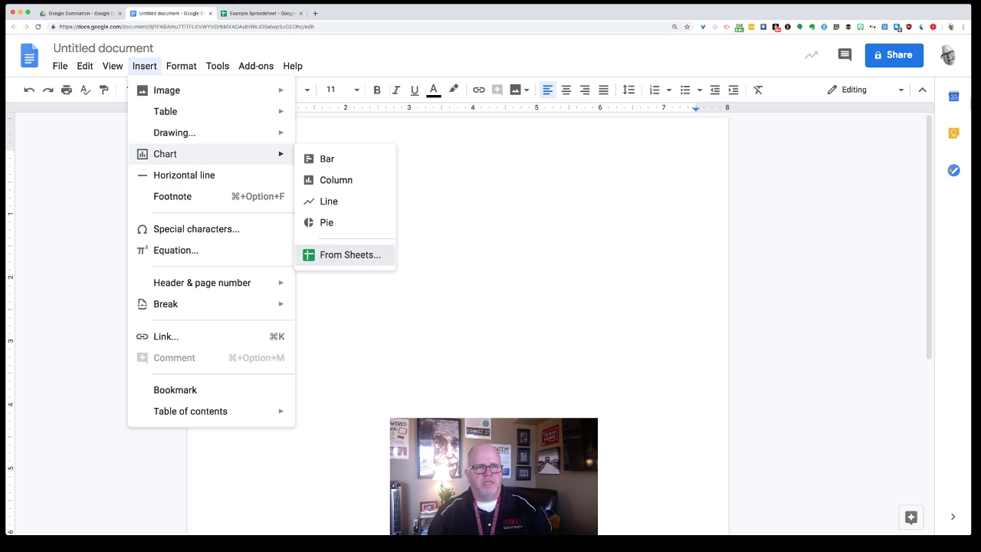
click(348, 254)
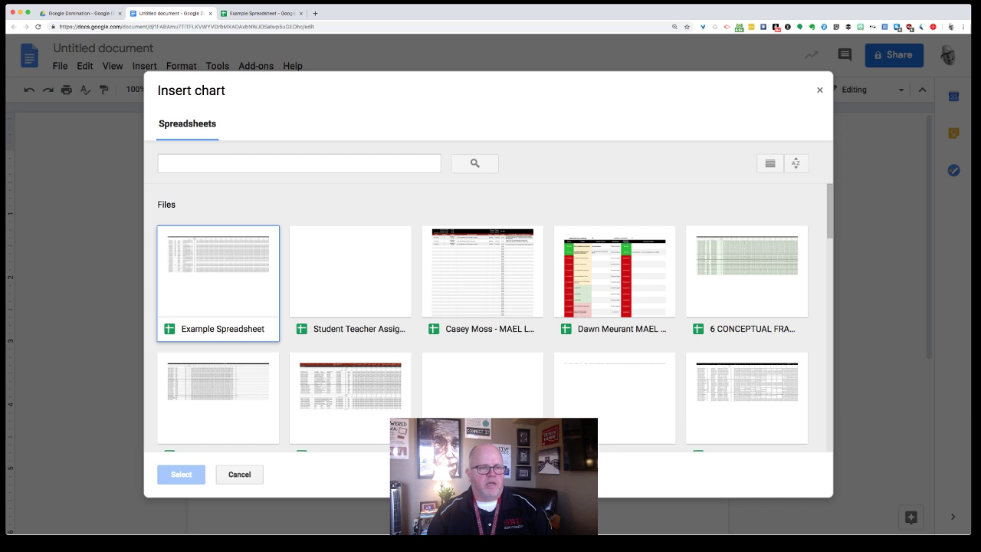
click(218, 284)
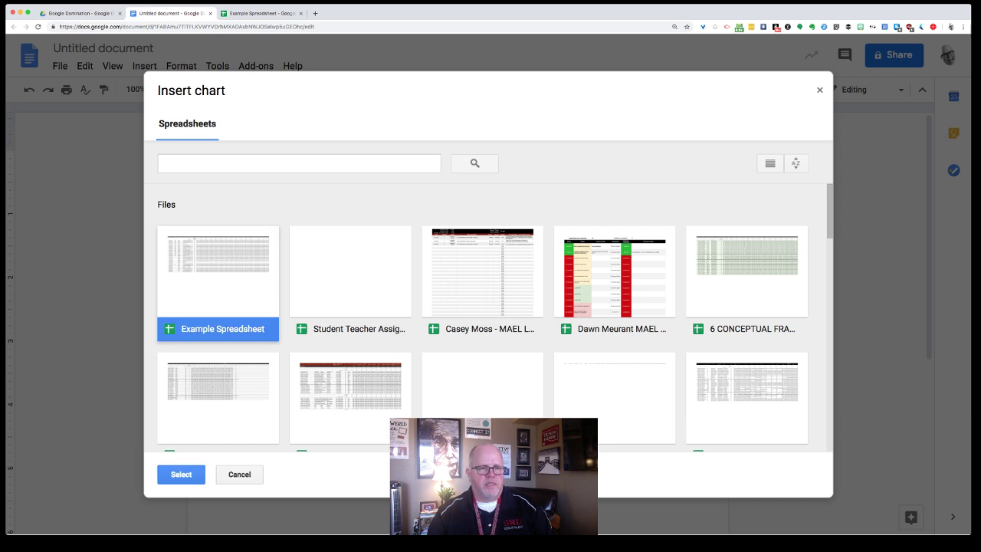
click(181, 474)
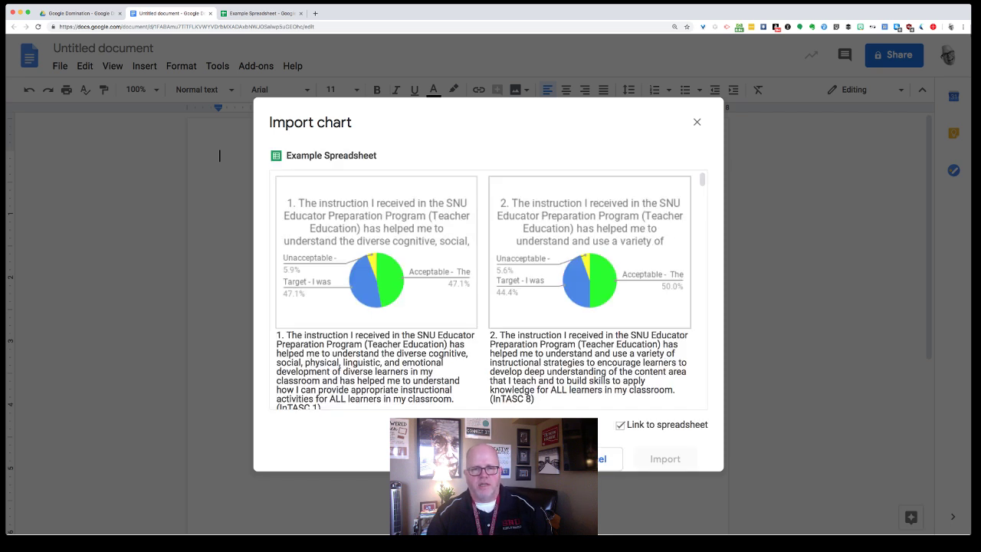
Browse the spreadsheet's available charts and select the populated pie charts for questions 1, 2, 3 and 4.
scroll(483, 291, down, 7)
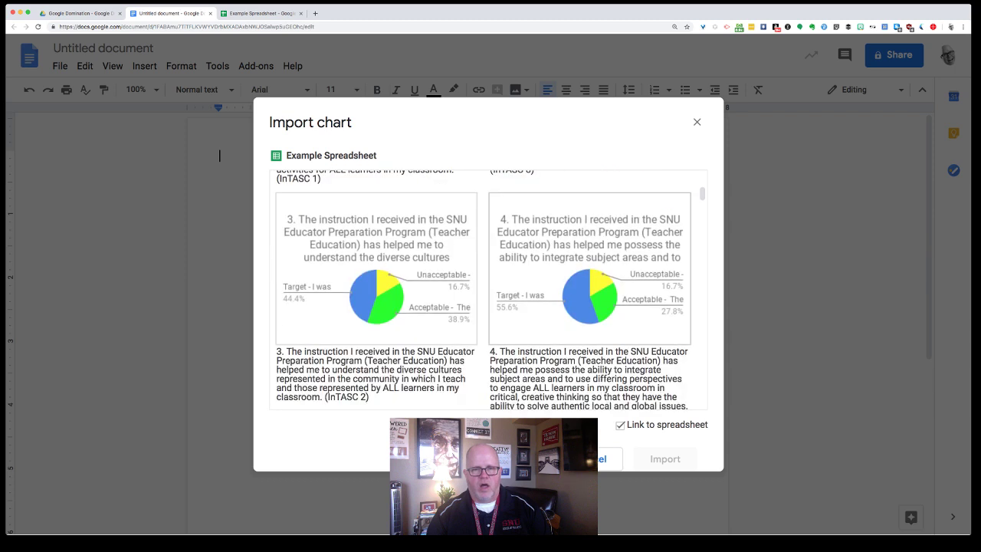
scroll(483, 291, down, 8)
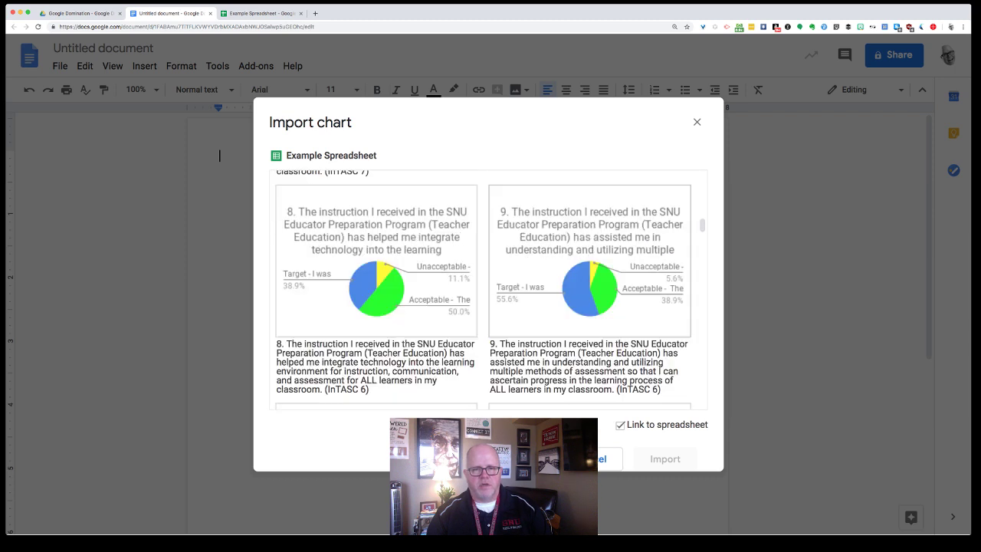
scroll(483, 291, down, 8)
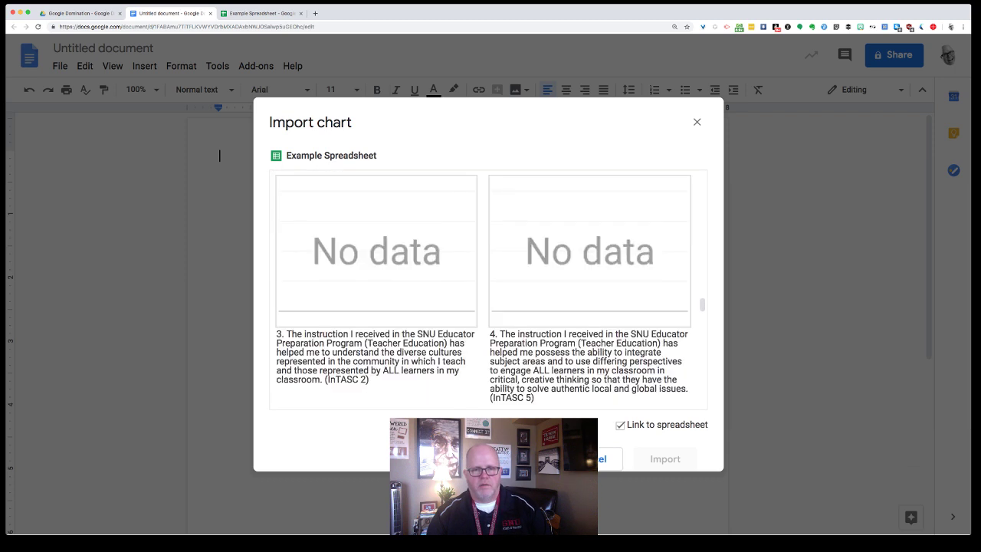
scroll(488, 290, up, 10)
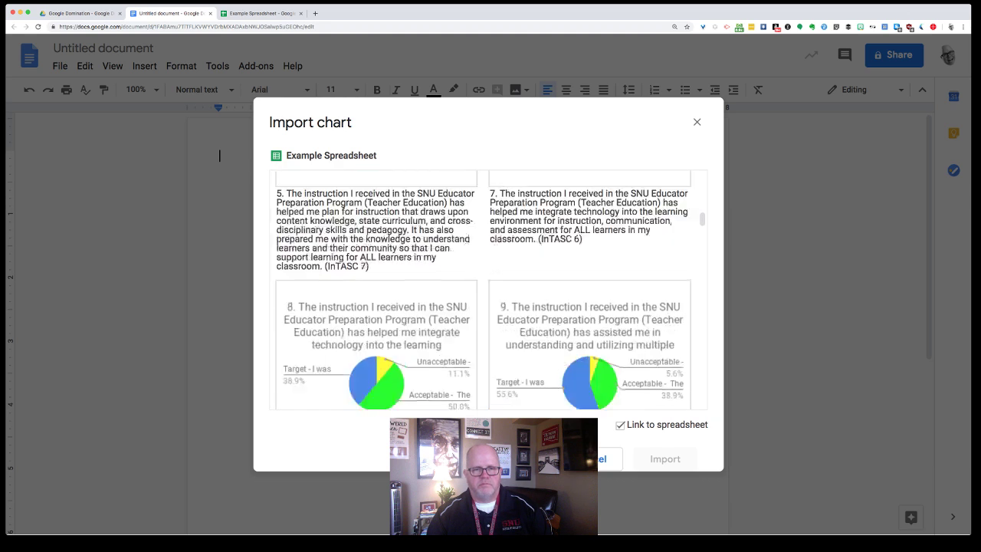
scroll(483, 291, up, 3)
click(375, 253)
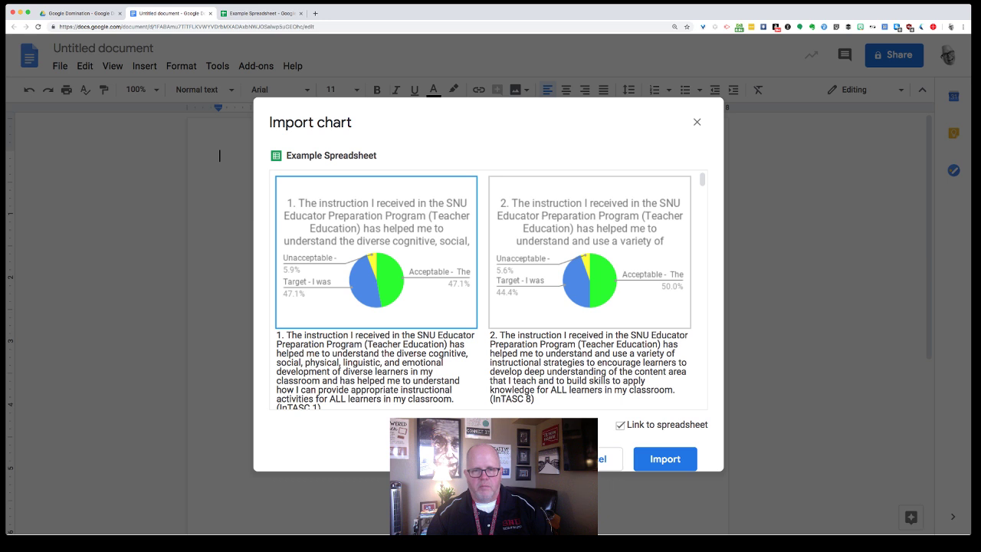
click(589, 252)
scroll(589, 268, down, 2)
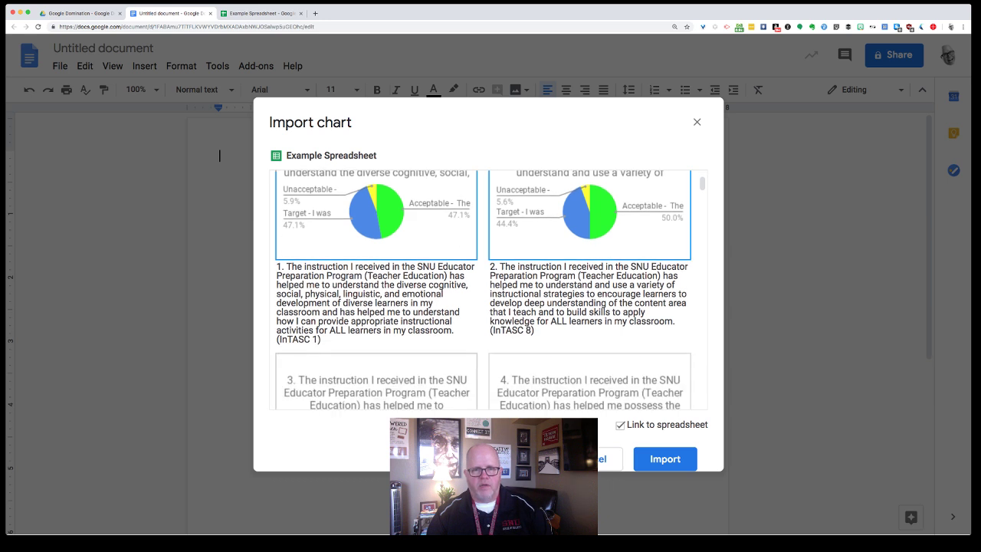
click(383, 375)
scroll(383, 376, down, 3)
click(552, 307)
scroll(552, 307, down, 1)
scroll(490, 291, up, 3)
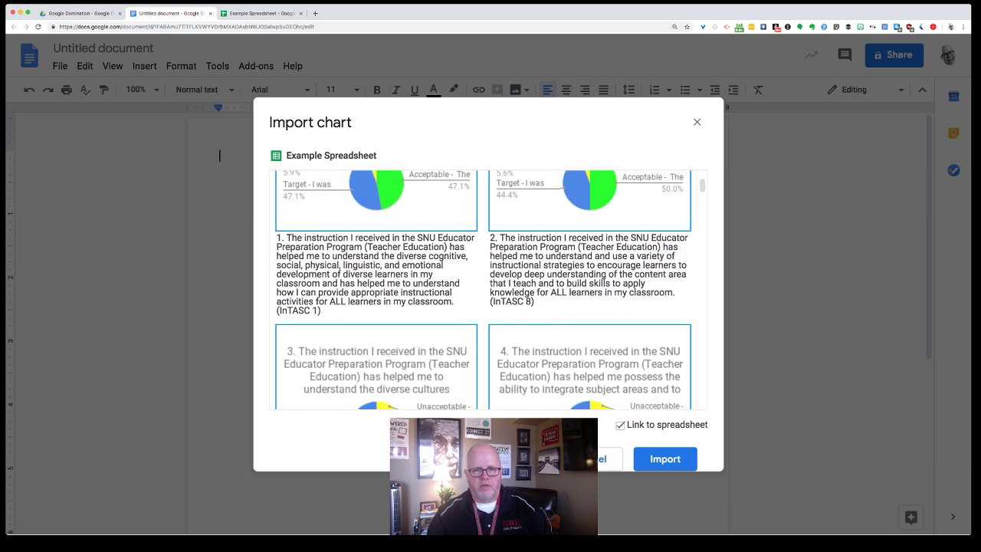
Add the populated pie charts for questions 5, 7, 8, 9, 10 and 11 to the import selection.
scroll(491, 291, down, 4)
scroll(490, 292, down, 5)
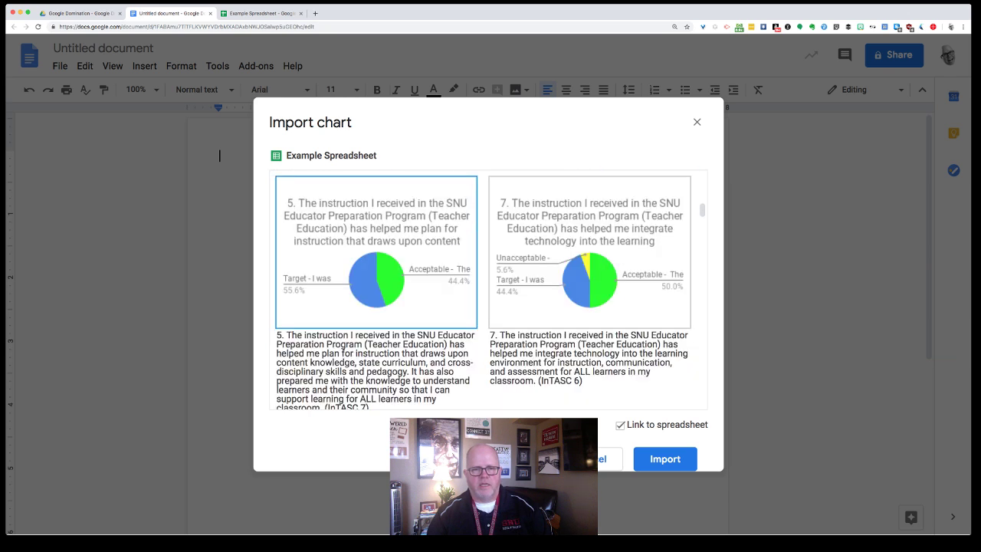
click(377, 253)
click(590, 253)
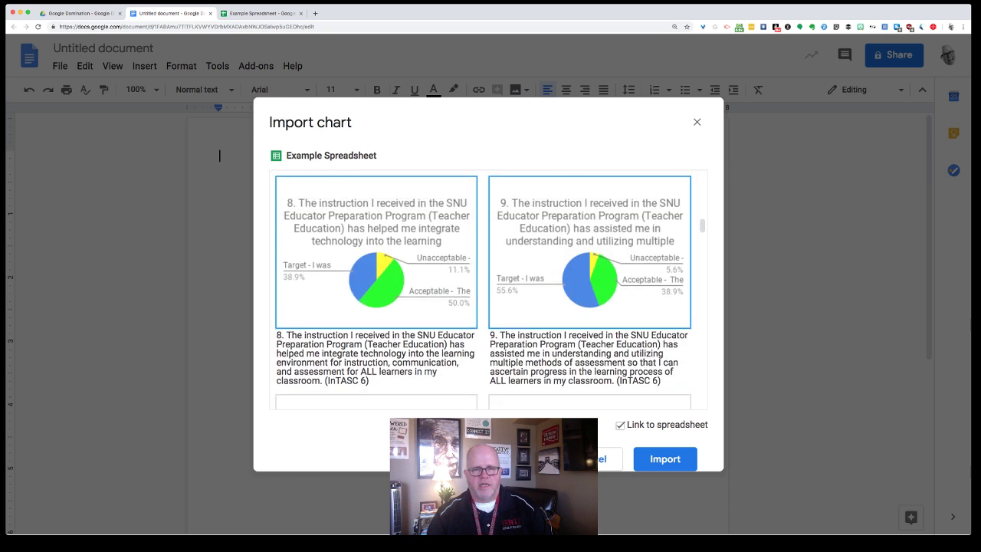
scroll(490, 307, down, 2)
click(376, 348)
click(589, 253)
scroll(589, 261, down, 3)
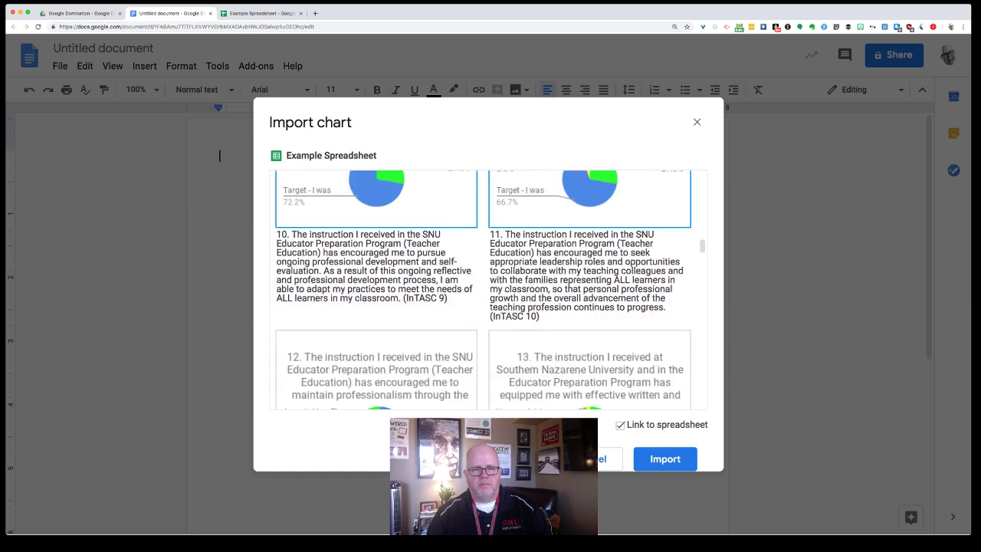
Add the populated charts for questions 12, 13 and 14 to the selection and import all selected charts into the document.
click(376, 253)
click(589, 253)
scroll(491, 291, down, 4)
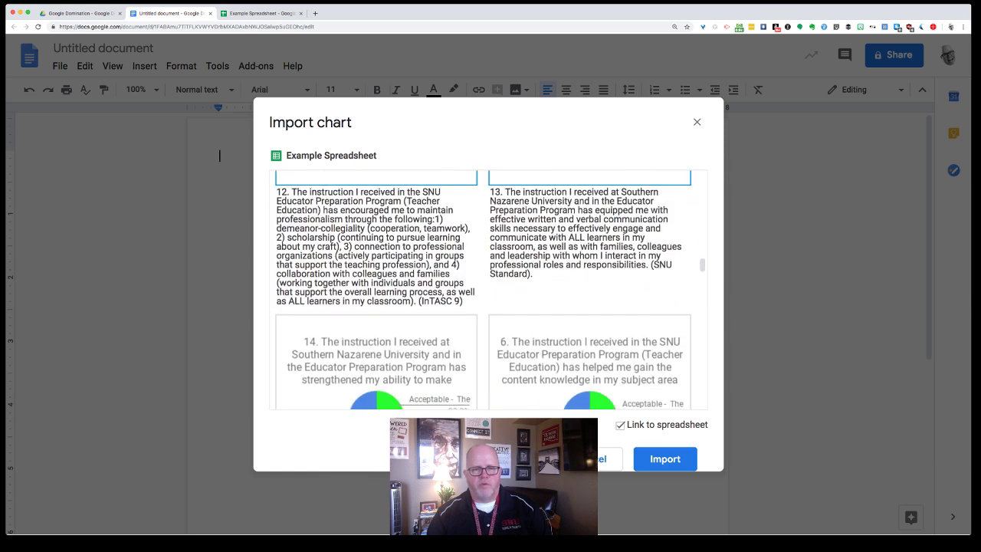
click(376, 254)
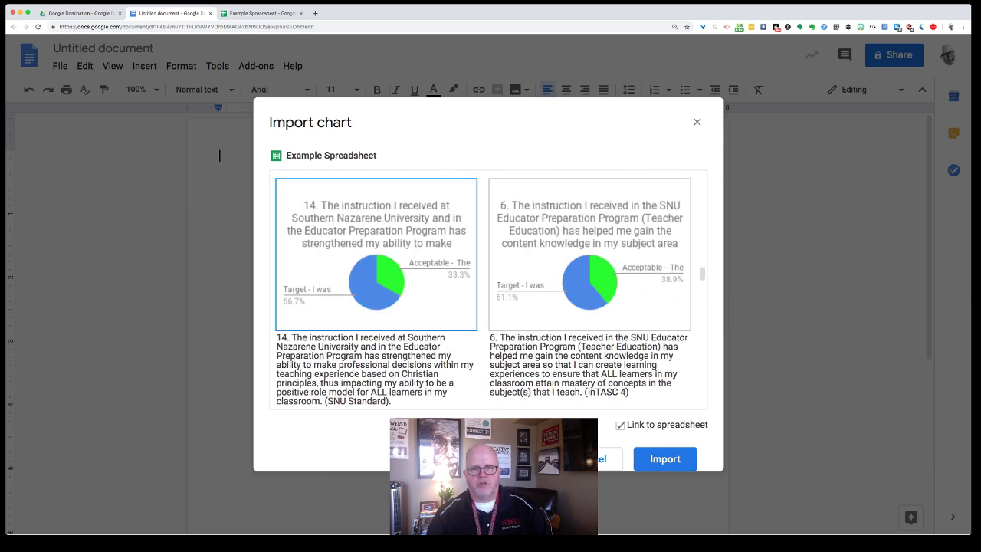
scroll(491, 291, down, 3)
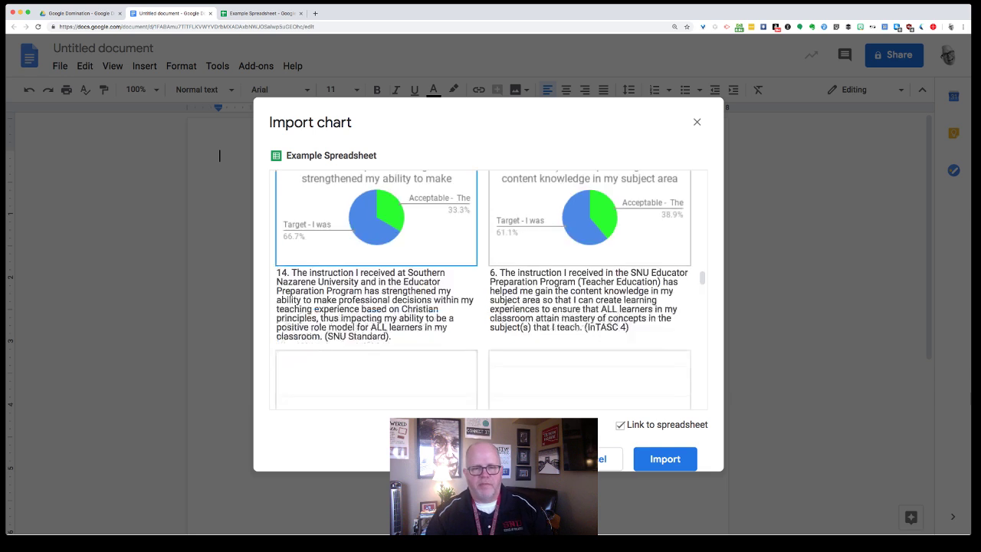
scroll(491, 292, down, 3)
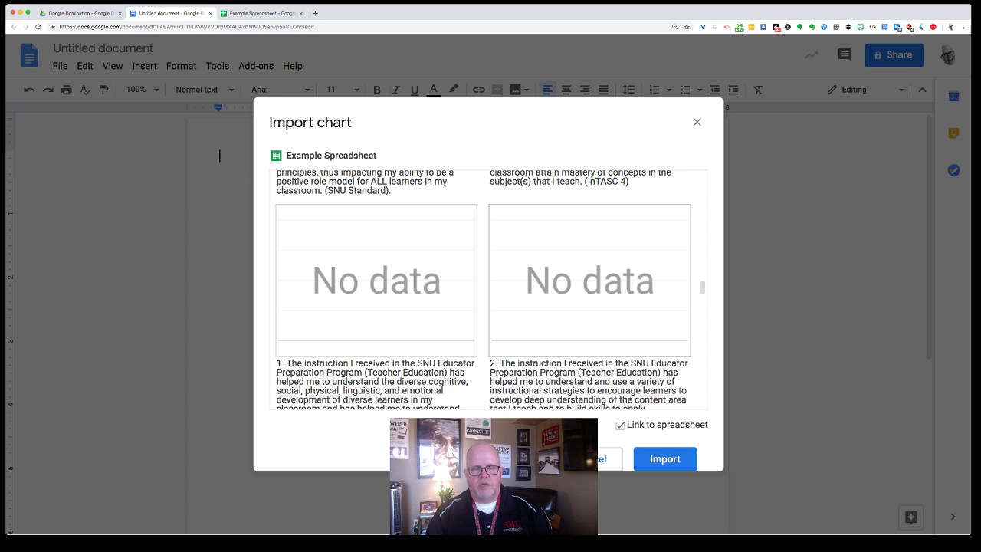
scroll(491, 291, up, 5)
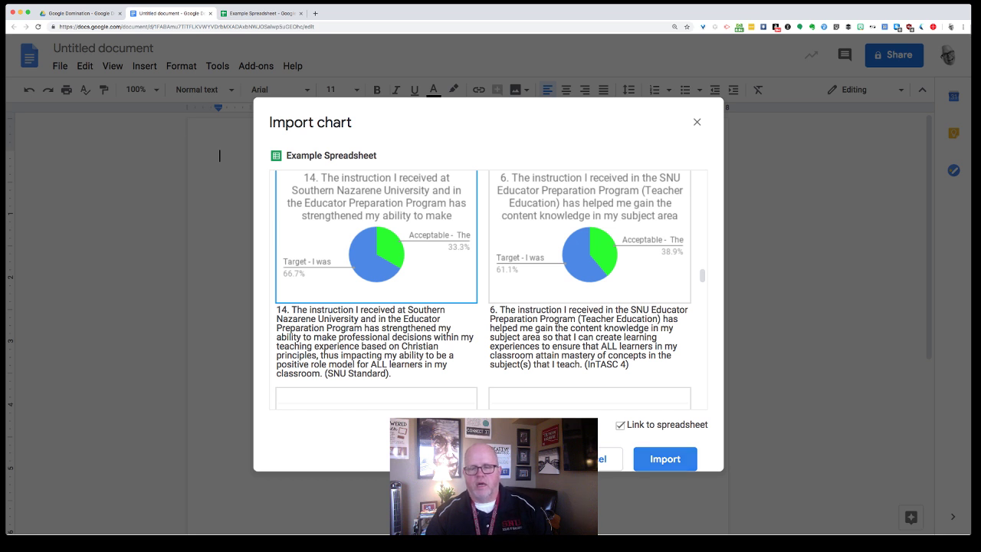
click(666, 459)
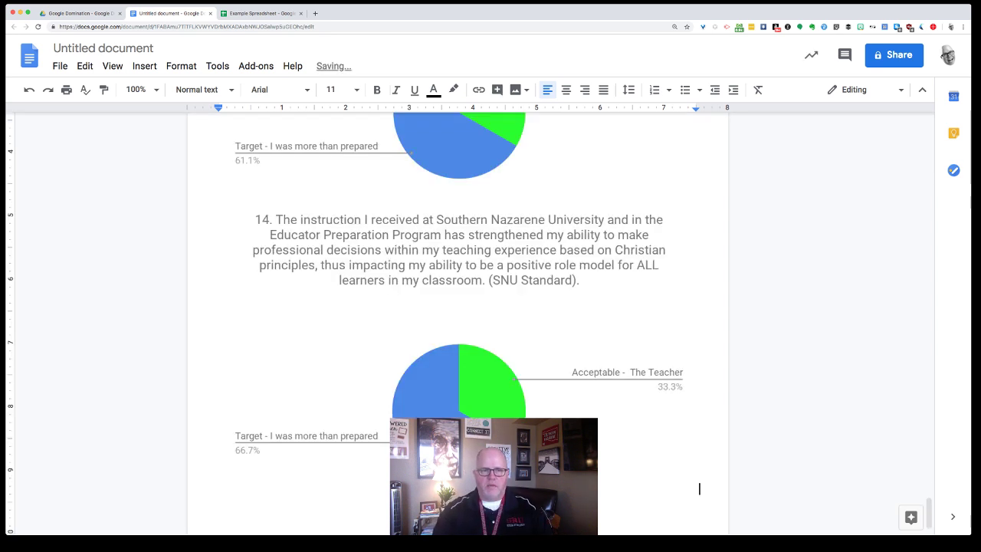
Review the imported pie charts from question 14 back to question 5, and return to Example Spreadsheet.
scroll(699, 488, up, 3)
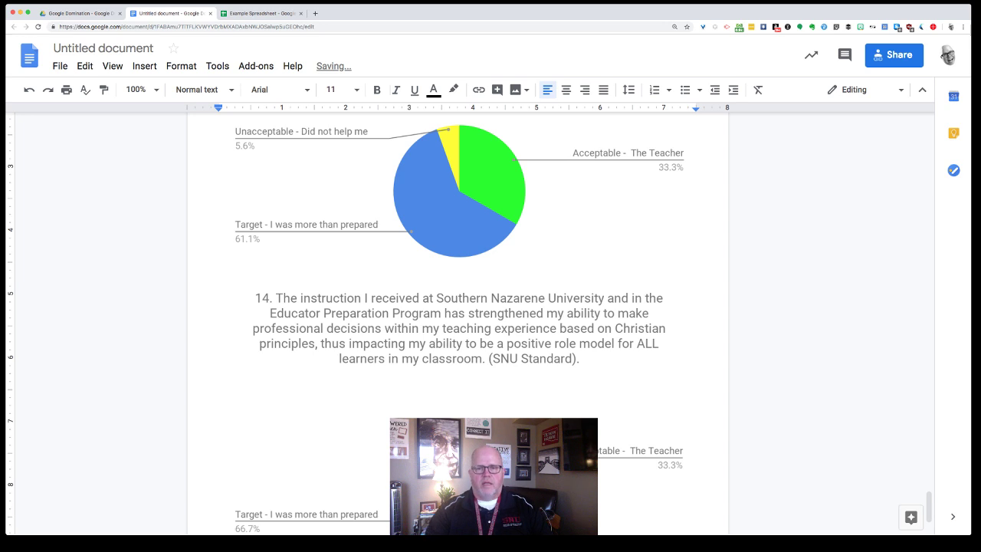
scroll(458, 322, up, 6)
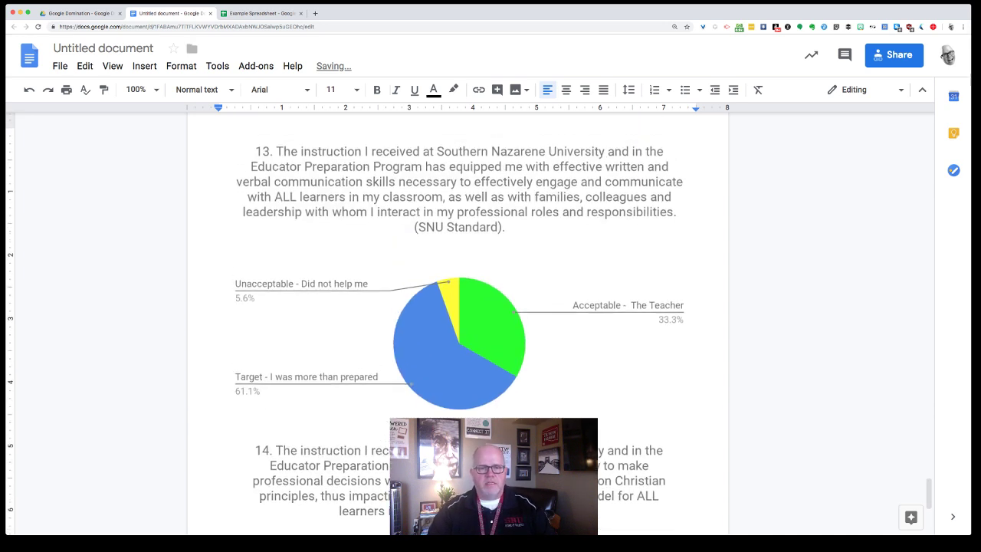
scroll(457, 322, up, 10)
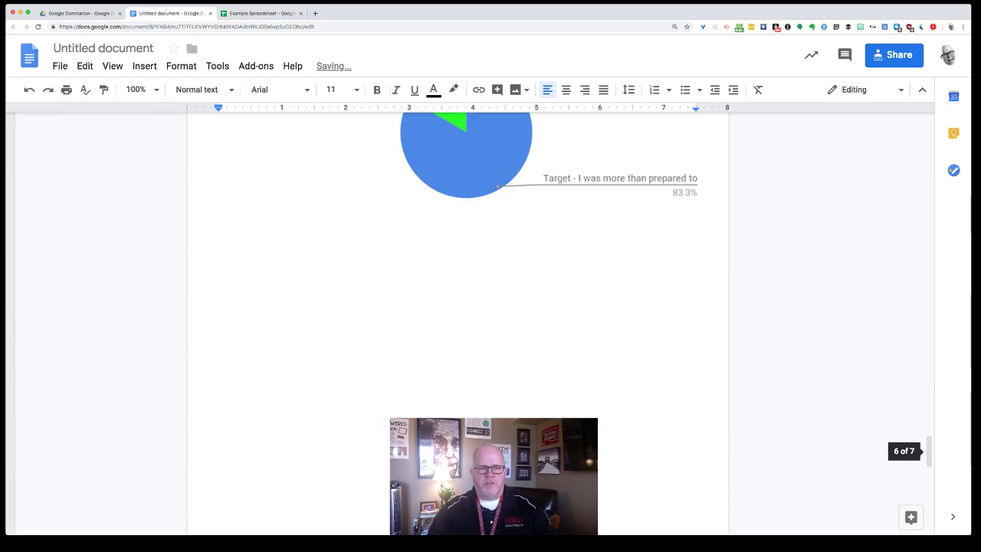
scroll(458, 322, up, 10)
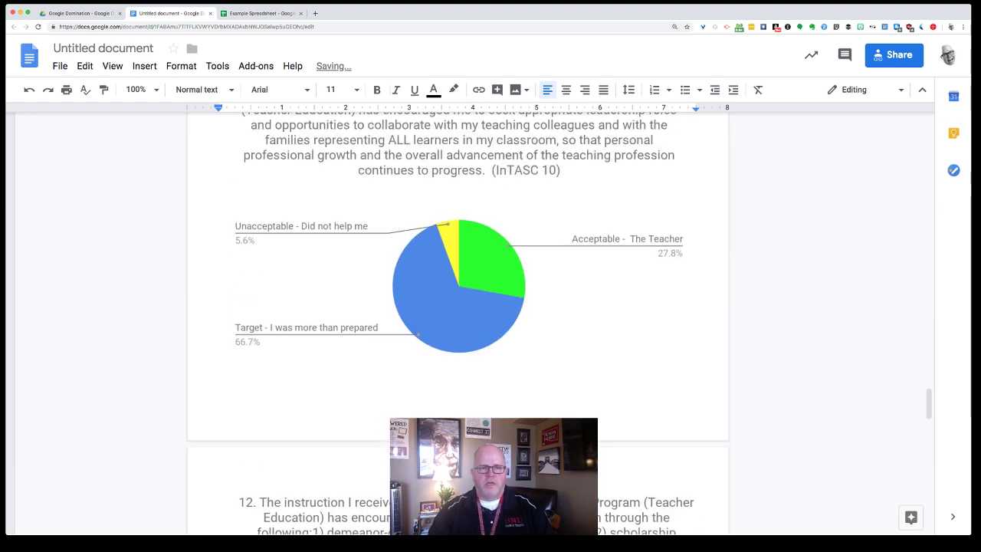
scroll(457, 322, up, 10)
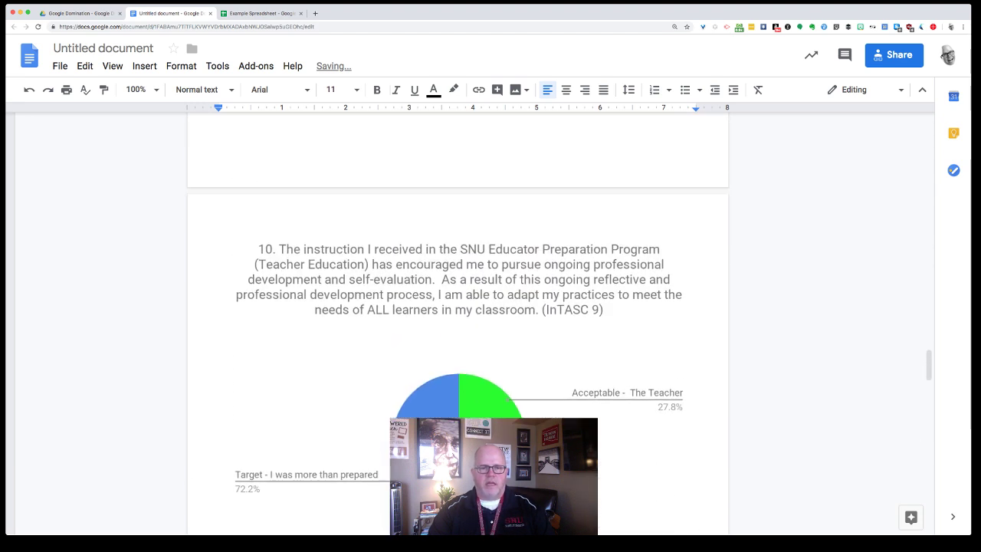
scroll(458, 322, up, 10)
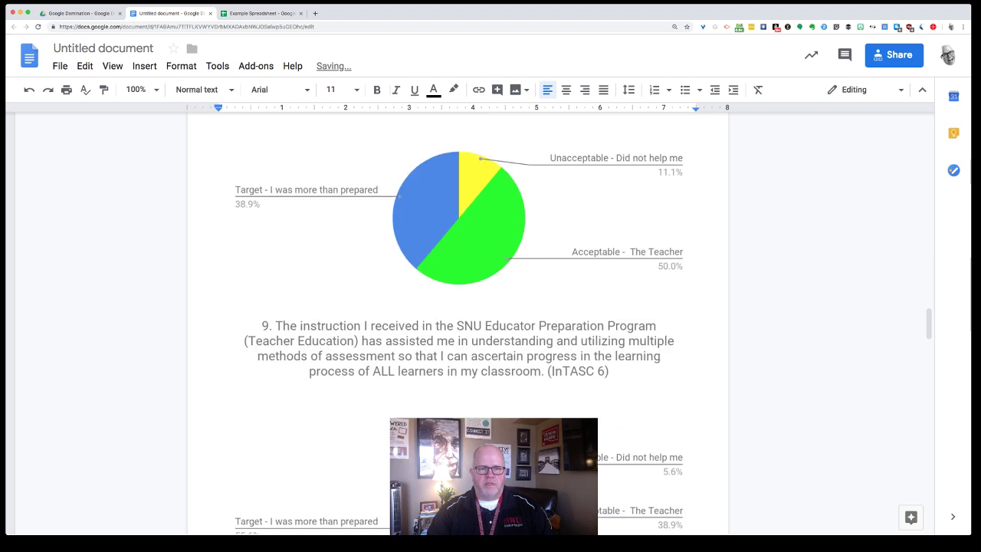
scroll(457, 322, up, 10)
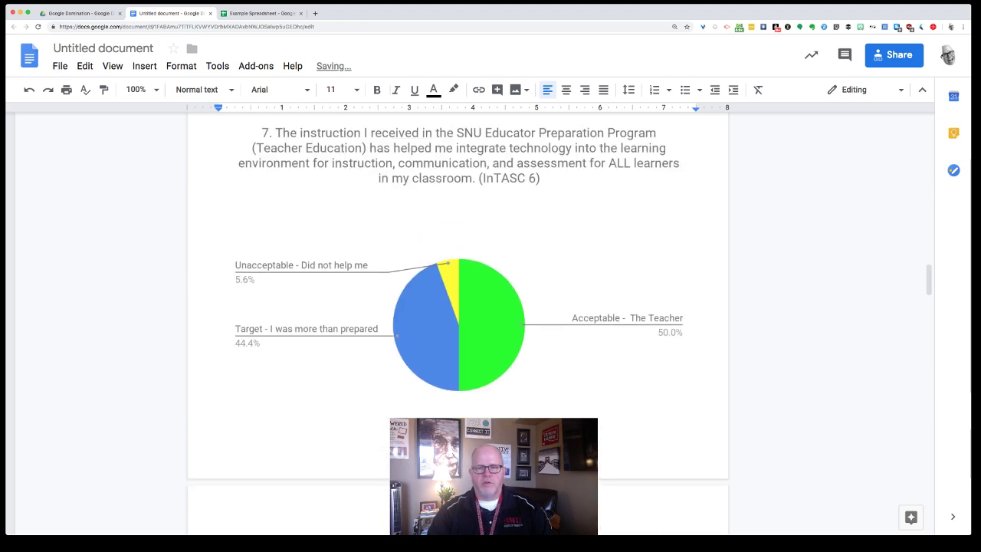
scroll(458, 321, up, 3)
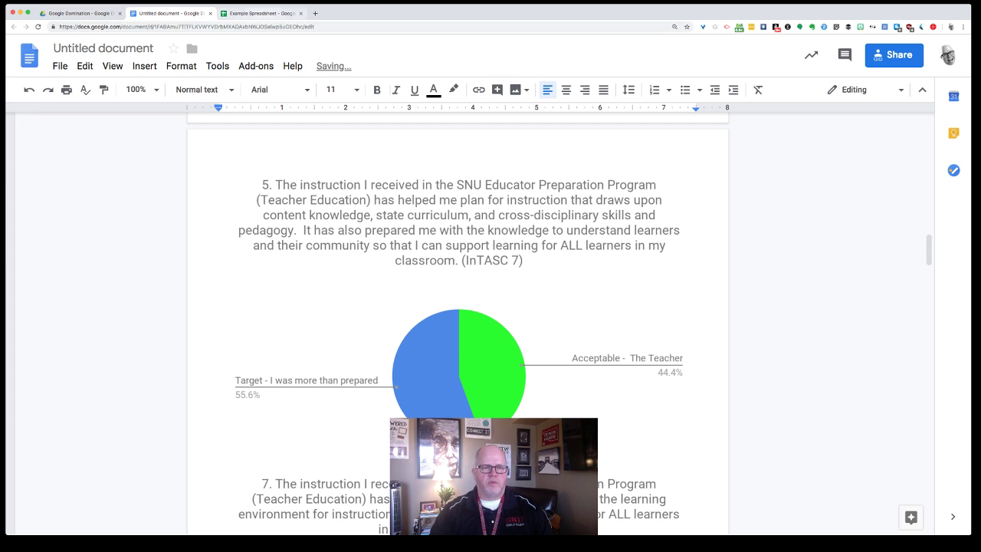
click(261, 13)
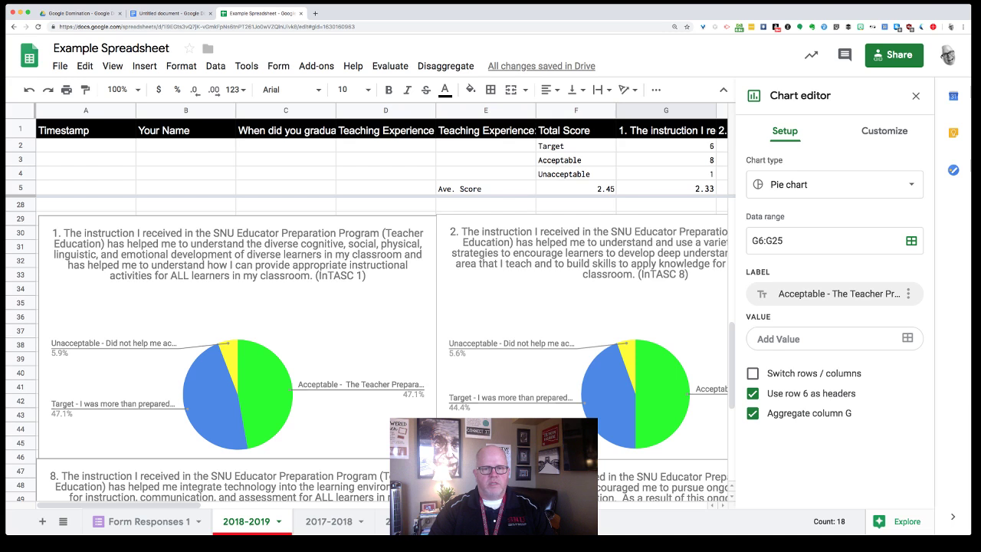
Delete the unformatted "Count of 1. The instruction I received" pie chart covering the response rows of the 2018-2019 sheet.
scroll(368, 345, up, 5)
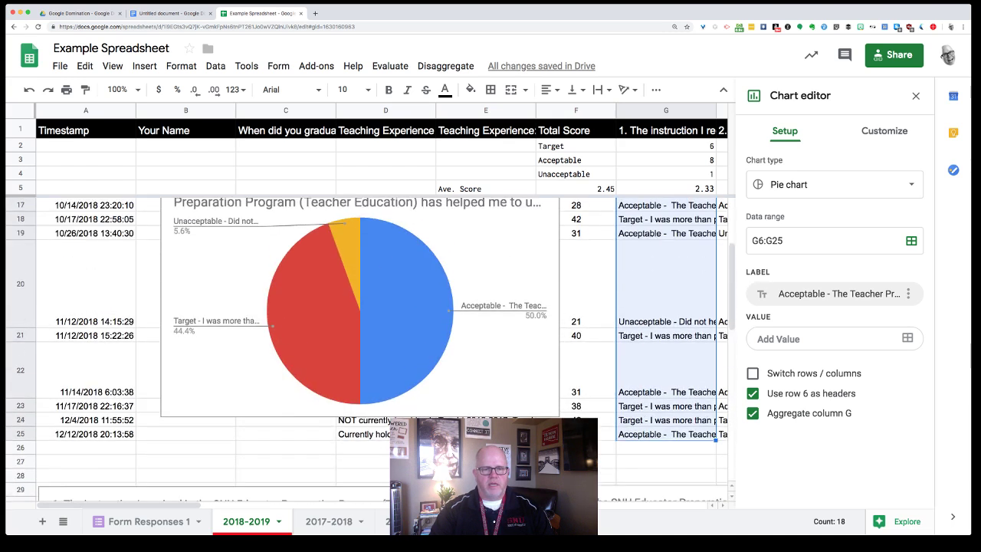
scroll(368, 348, up, 3)
scroll(368, 349, down, 1)
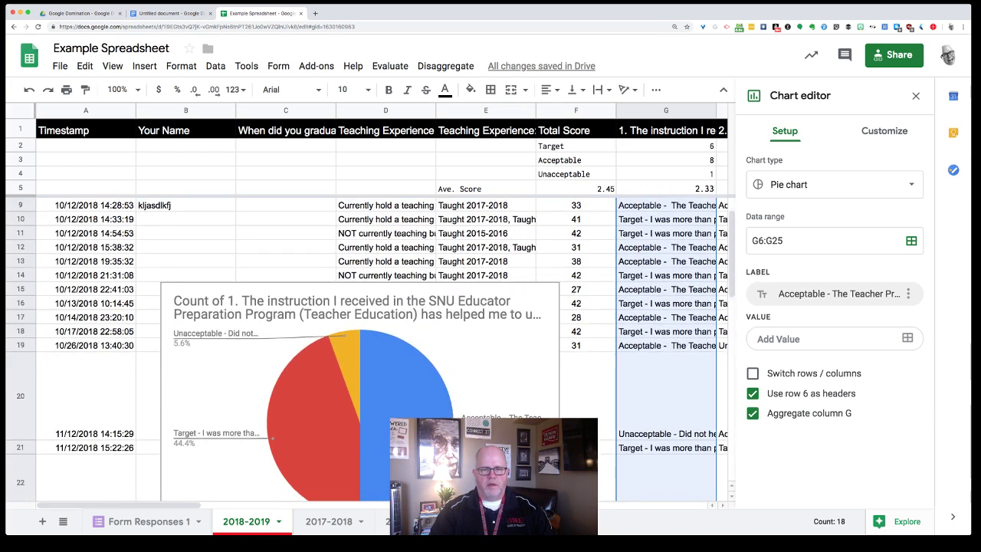
click(549, 293)
click(550, 293)
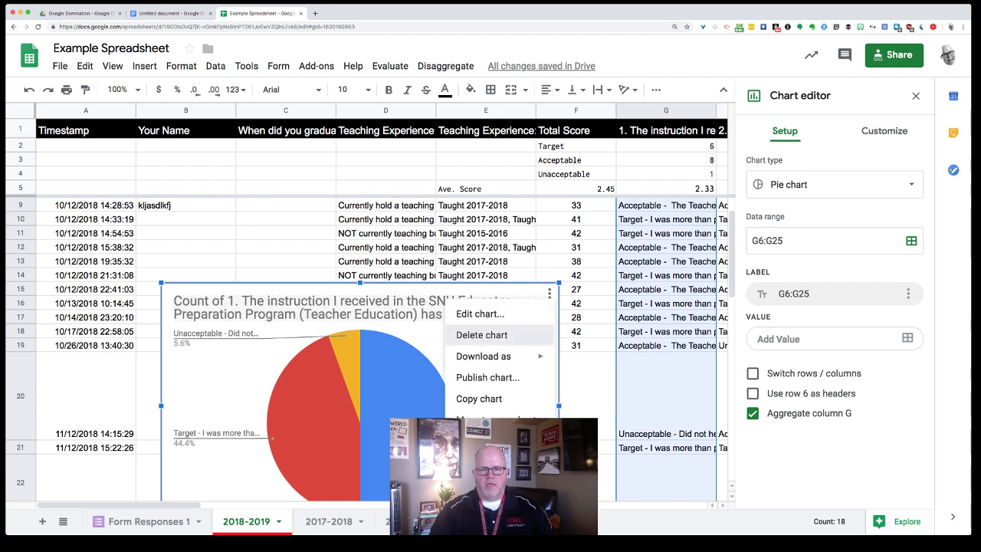
click(481, 335)
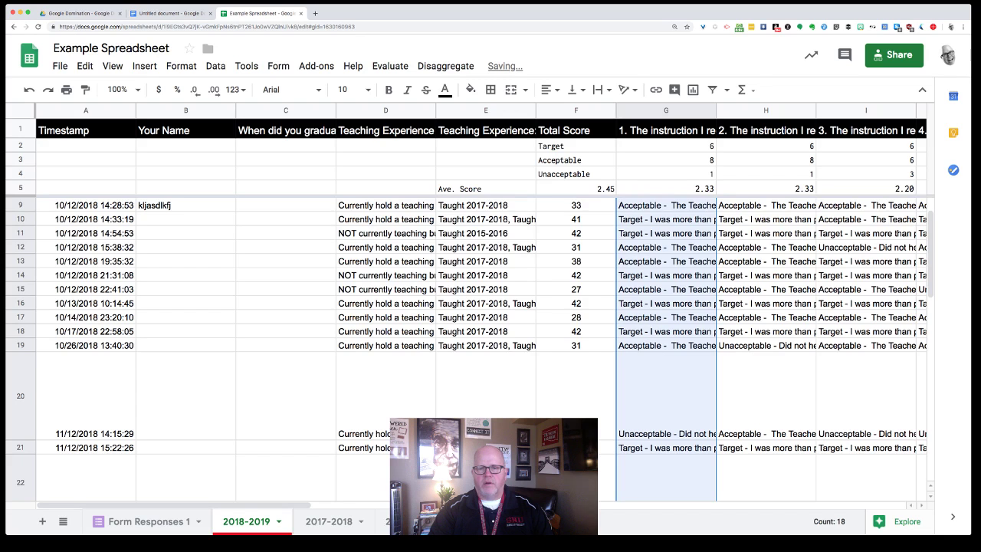
Fill the Acceptable response from G6 down through G9 and inspect the Acceptable and Target slices of the question 1 pie chart.
scroll(481, 338, up, 2)
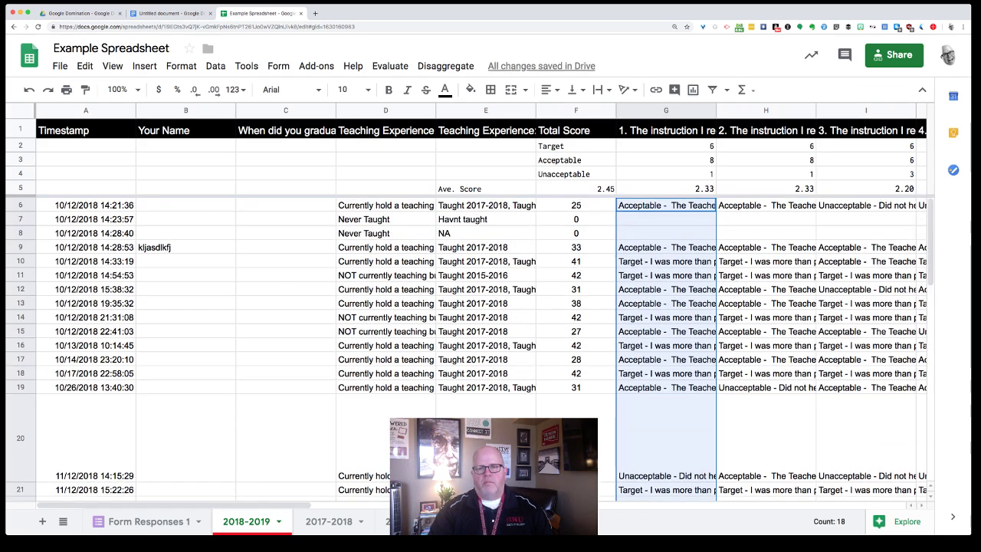
click(666, 205)
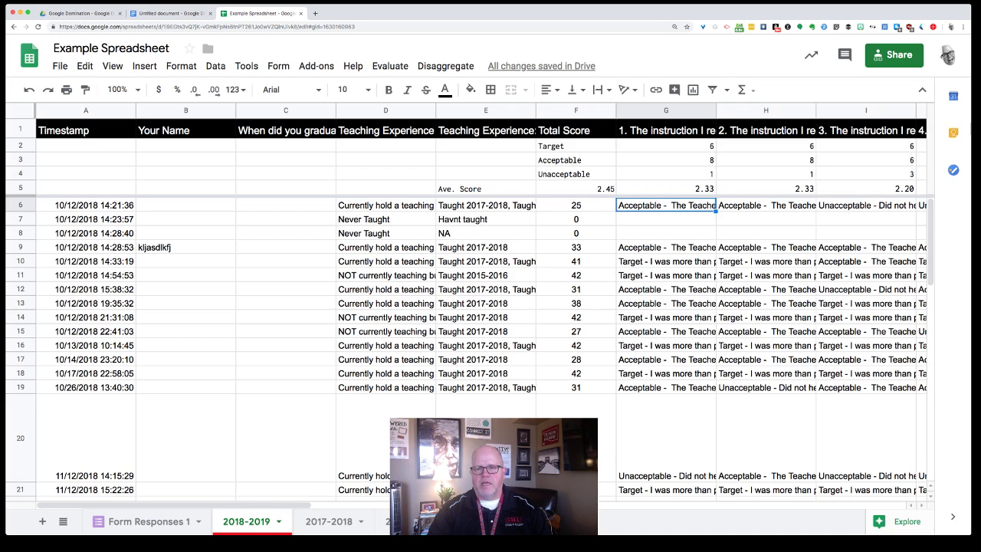
drag(717, 210, 714, 247)
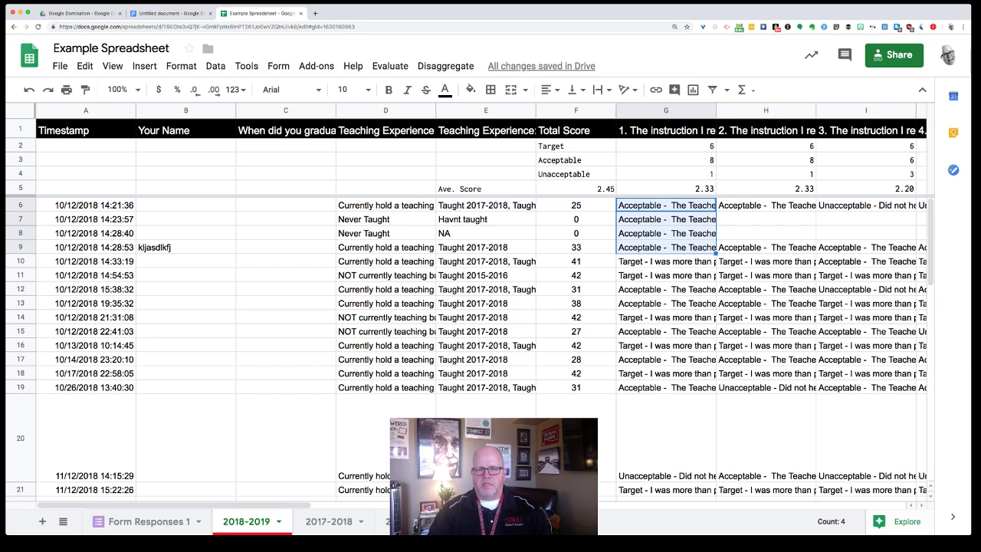
scroll(490, 345, down, 10)
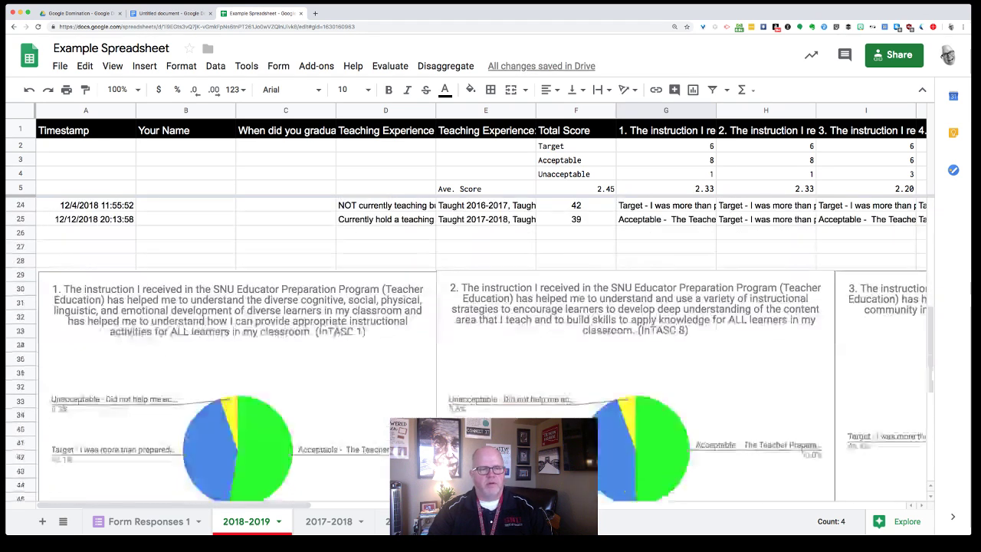
click(237, 314)
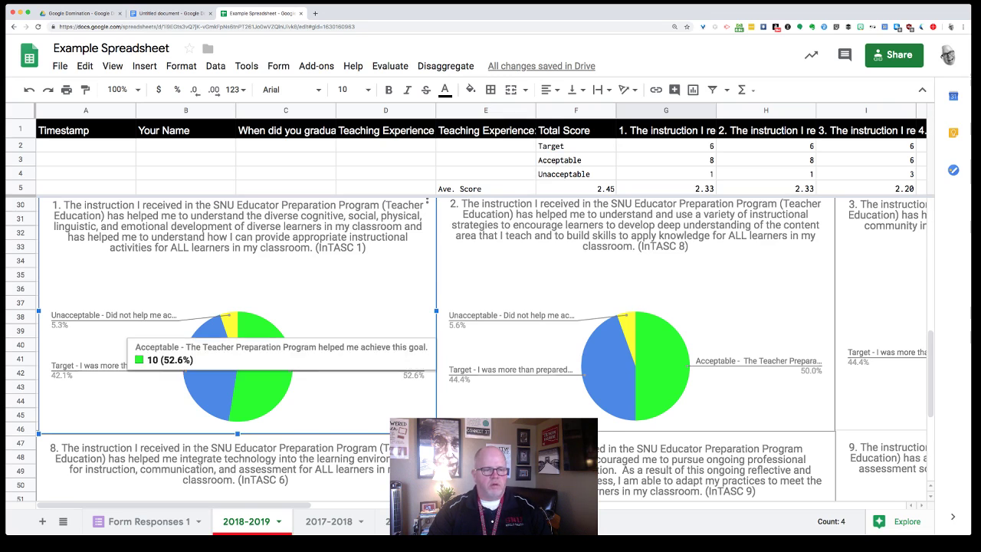
mouse_move(201, 384)
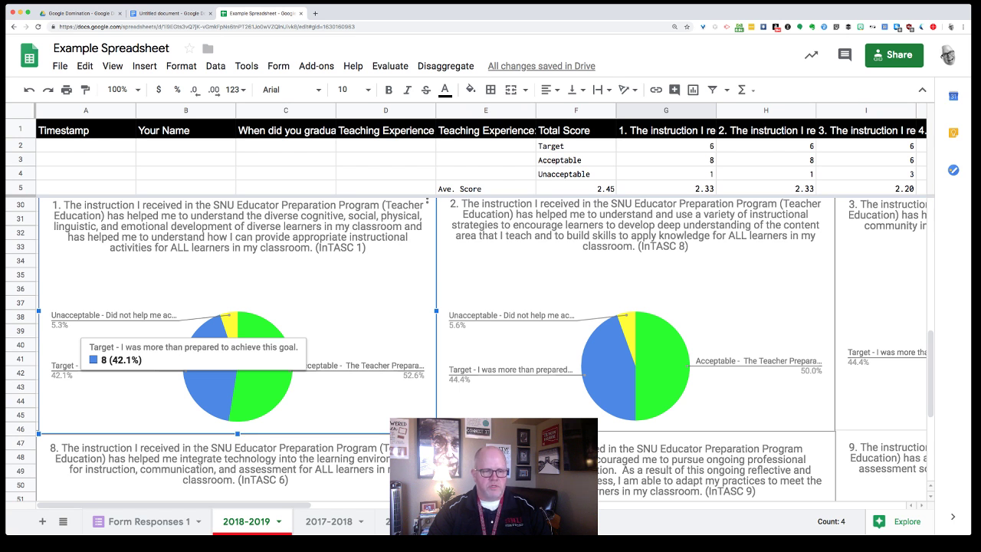
mouse_move(265, 375)
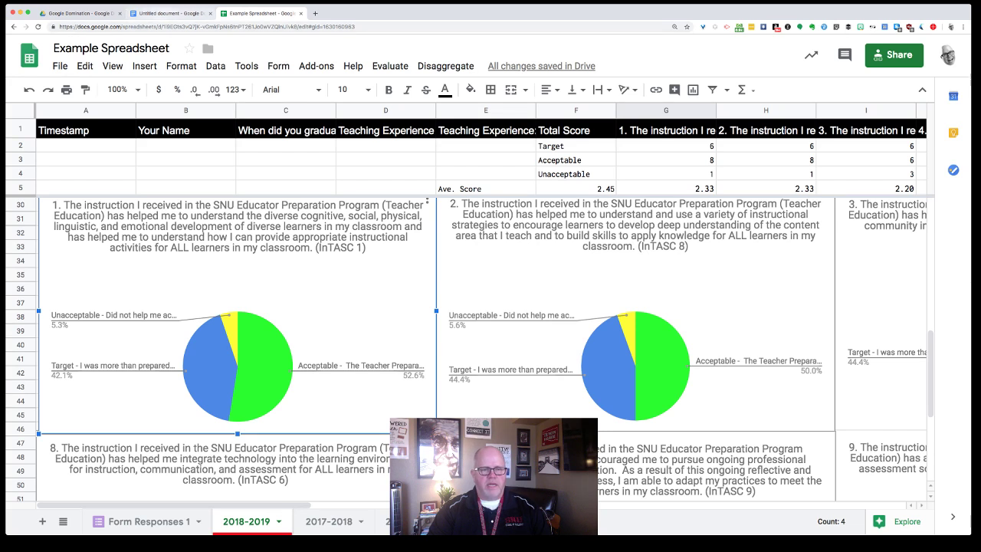
Switch to the untitled Google Docs document and update its linked question 1 pie chart from Example Spreadsheet.
key(ctrl+shift+Tab)
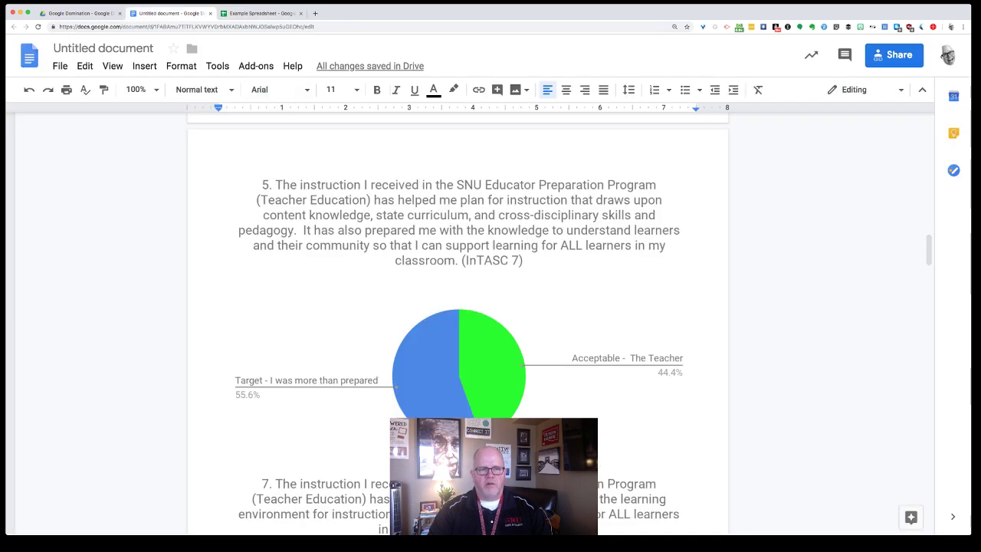
scroll(458, 322, up, 20)
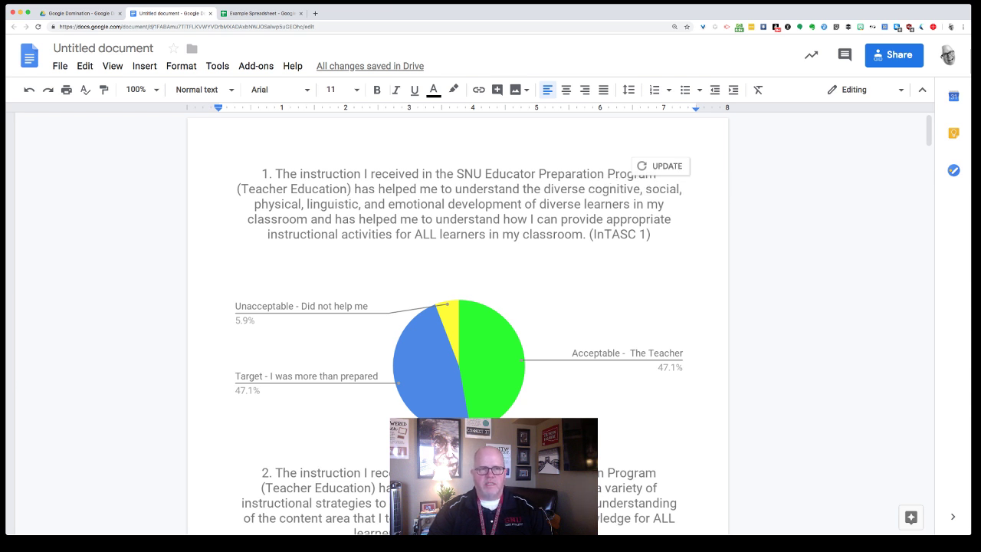
key(ctrl+Tab)
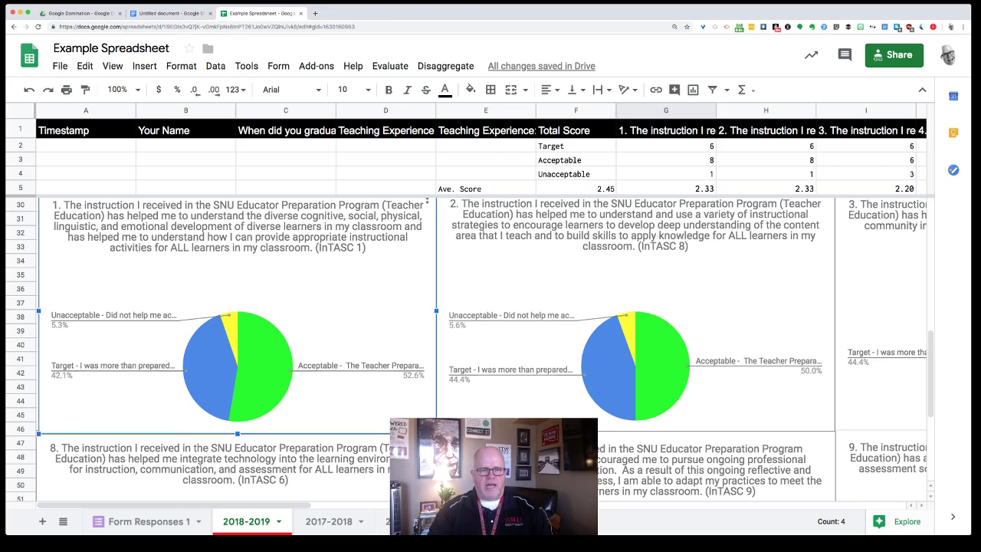
click(406, 427)
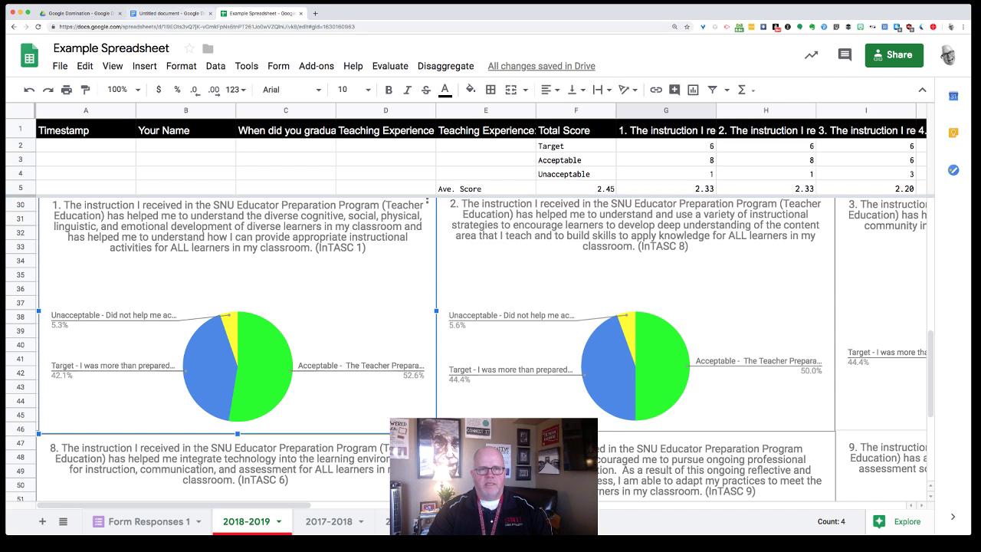
key(ctrl+shift+Tab)
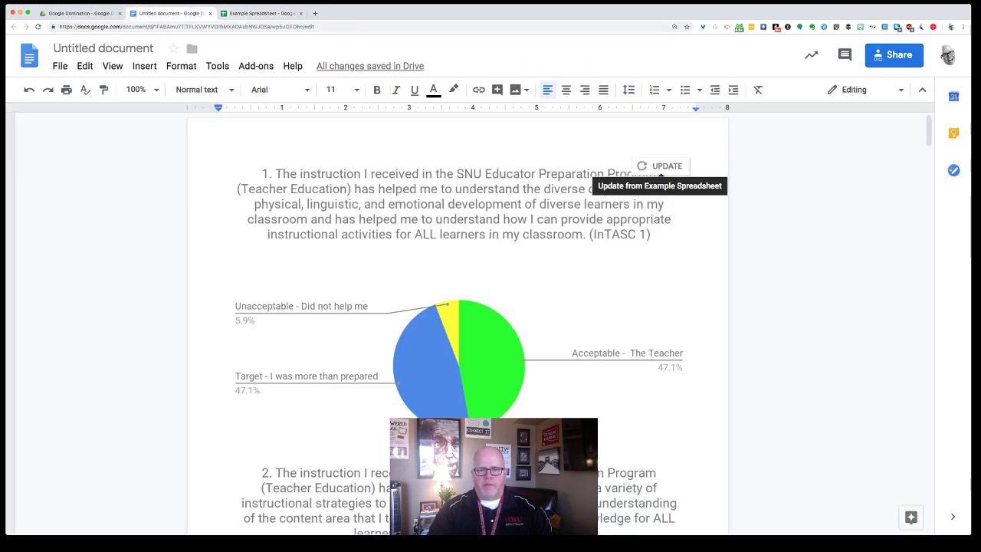
click(660, 165)
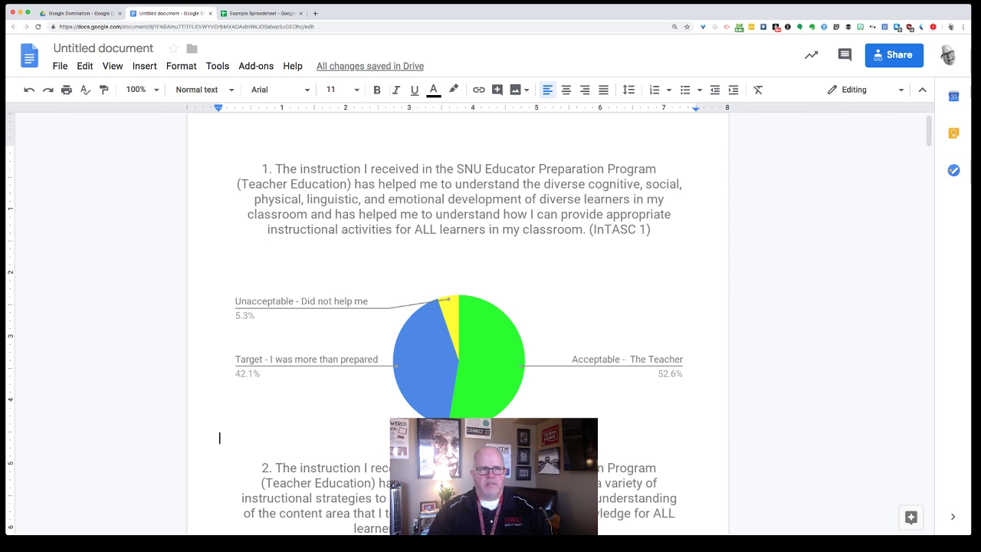
Return to Example Spreadsheet and insert a new chart on the Form Responses 1 sheet.
click(257, 14)
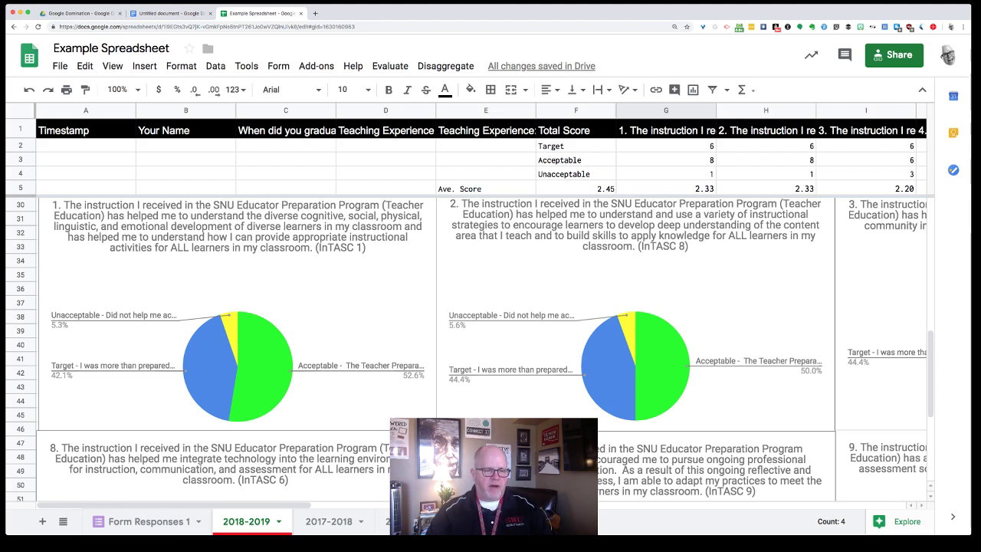
scroll(491, 307, down, 1)
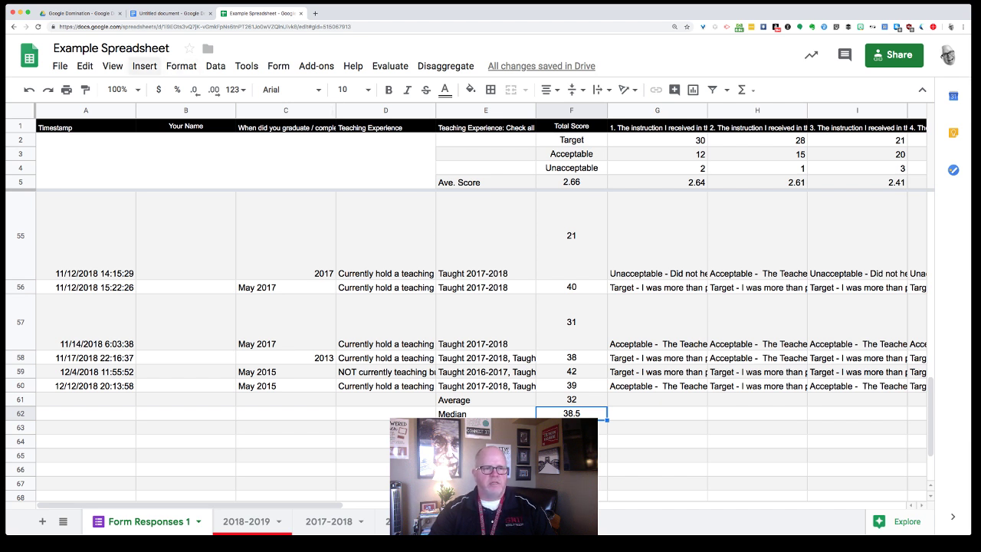
click(144, 66)
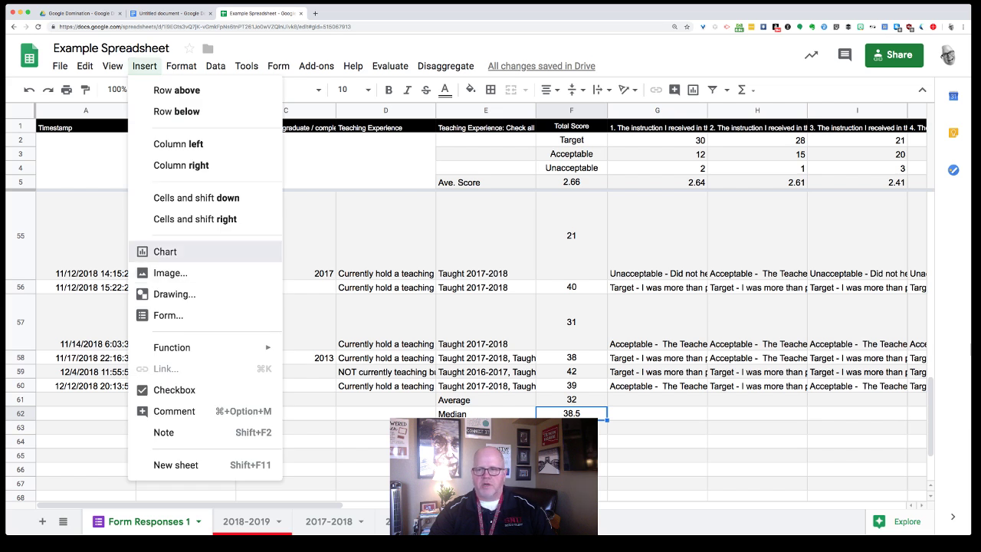
click(166, 251)
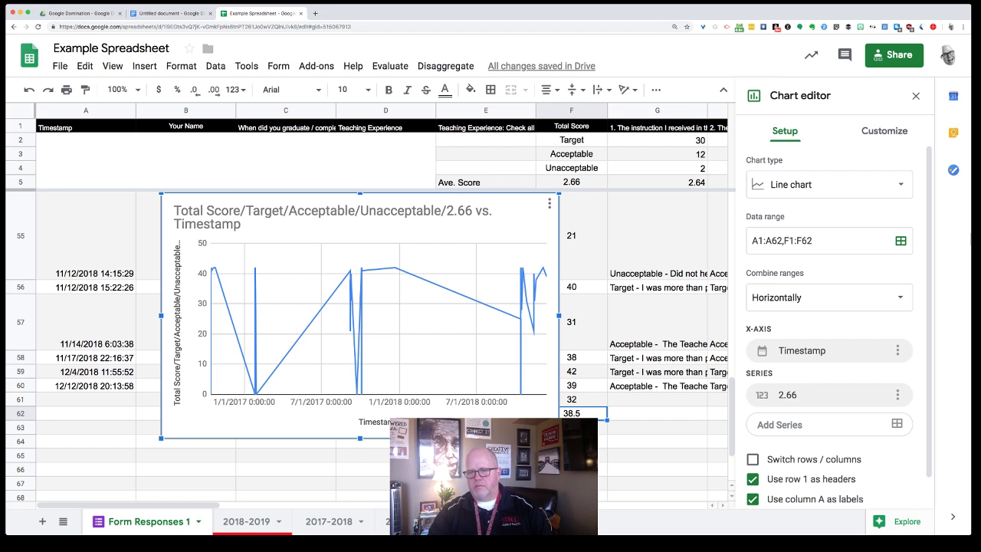
Restrict the line chart's data range to column F starting at F6, dropping the timestamp column and the final summary rows.
drag(813, 241, 751, 241)
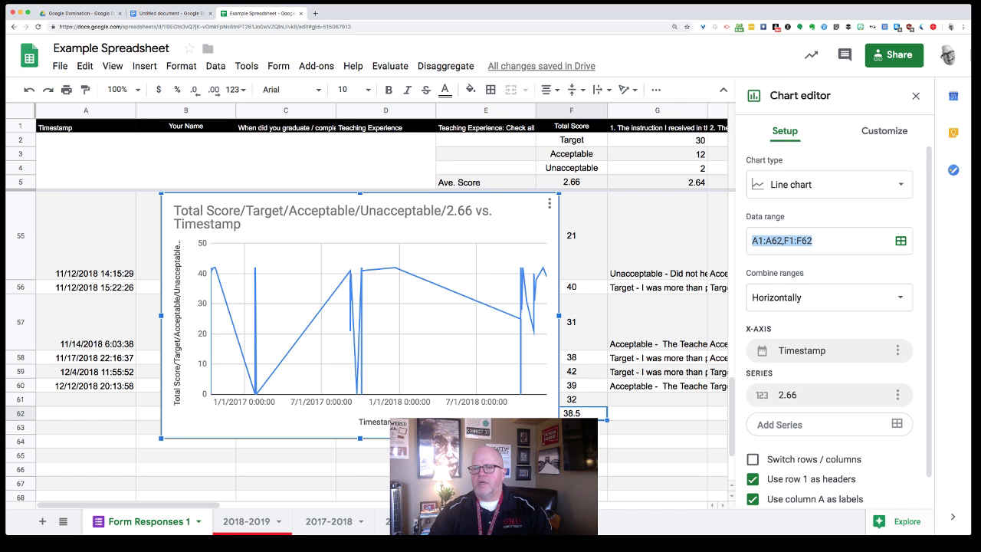
click(784, 240)
drag(784, 241, 751, 241)
key(BackSpace)
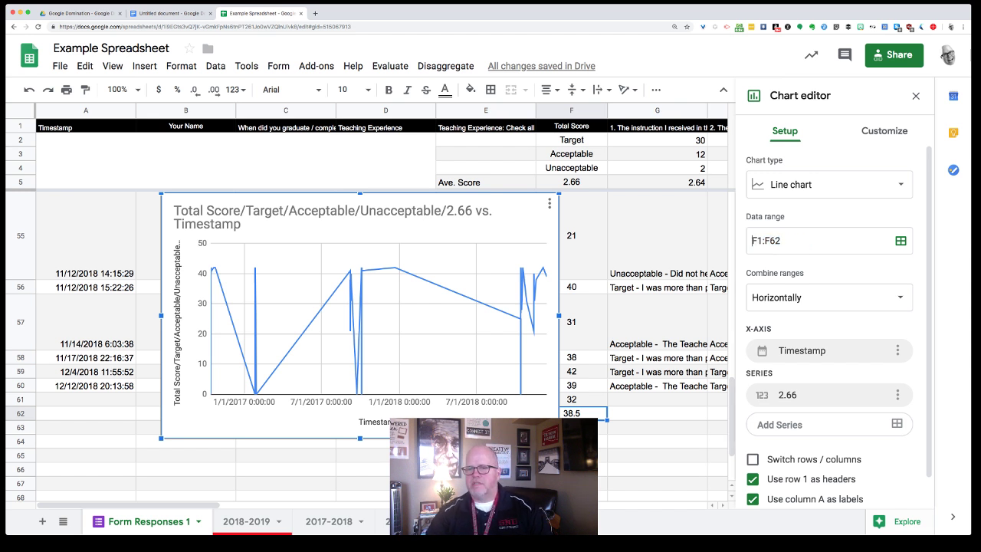
key(Right)
key(shift+Right)
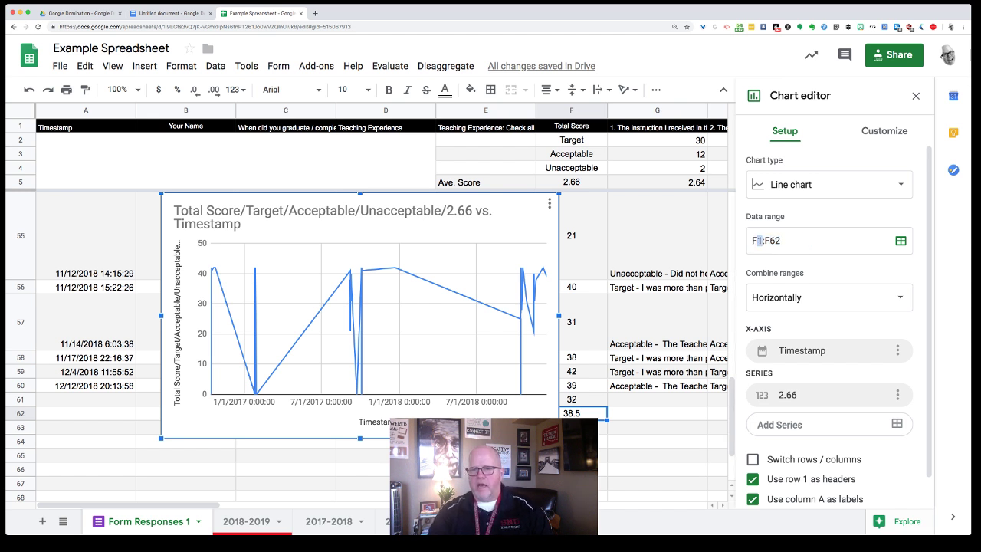
text(6)
key(End)
key(shift+Left)
key(shift+Left)
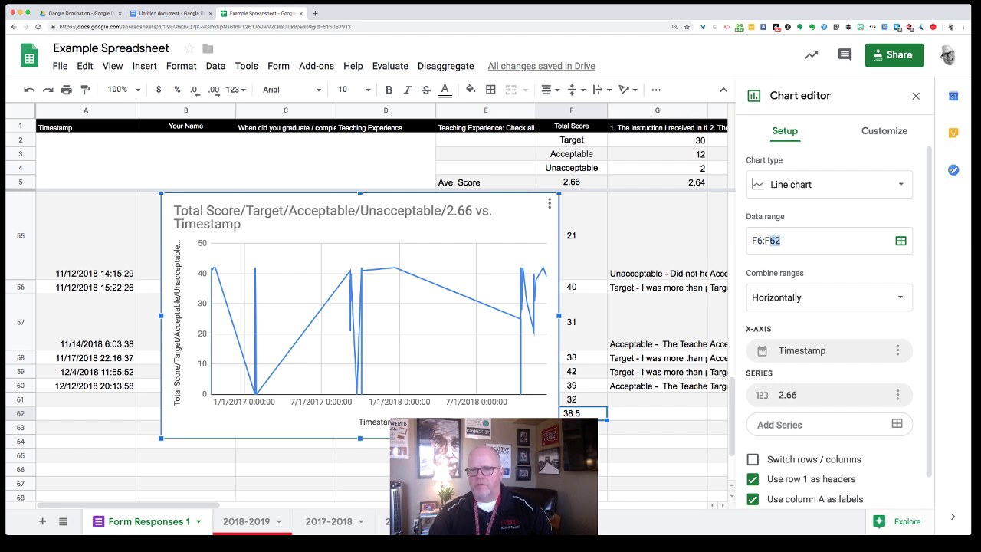
key(BackSpace)
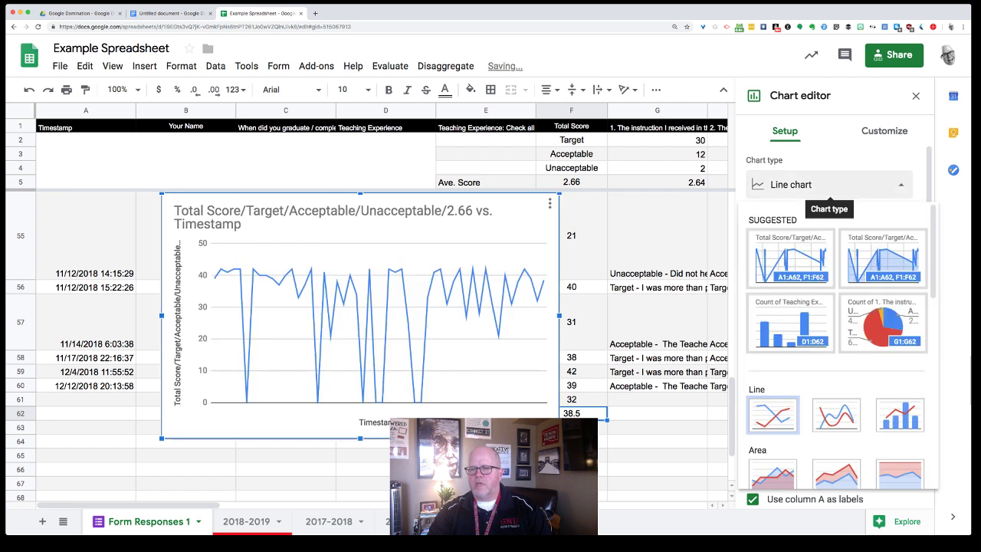
Change the chart to the suggested pie chart of question 1 responses and extend its data range to G1:G72.
click(832, 191)
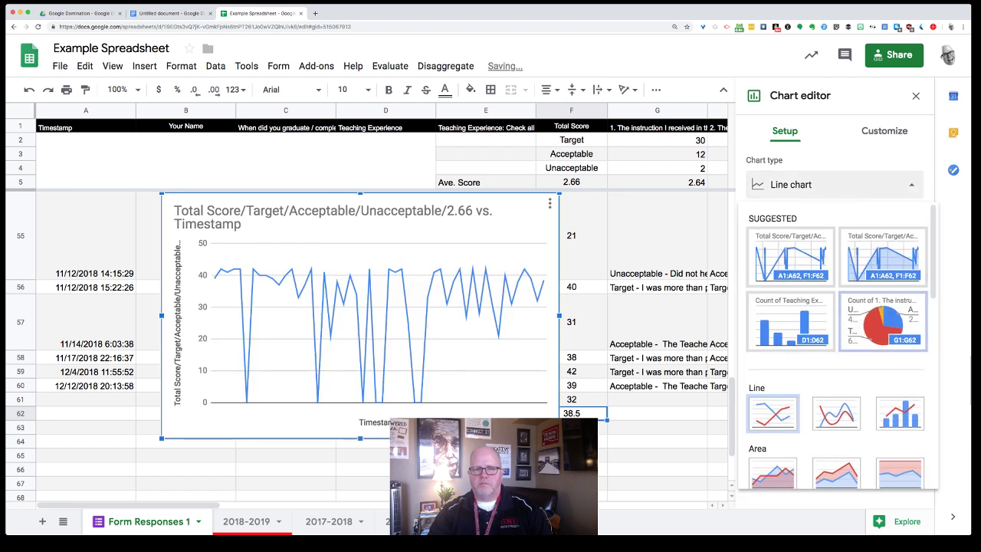
click(882, 322)
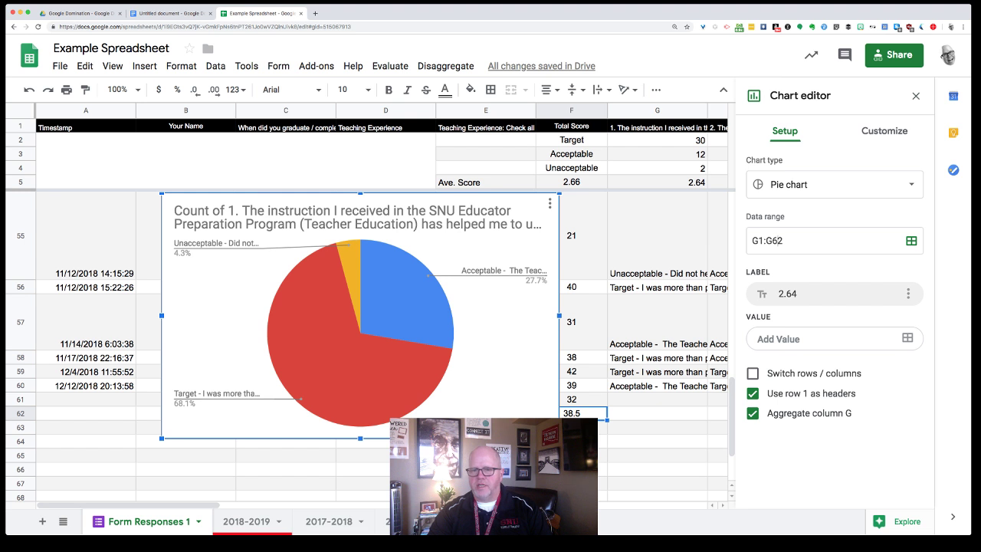
drag(772, 241, 782, 241)
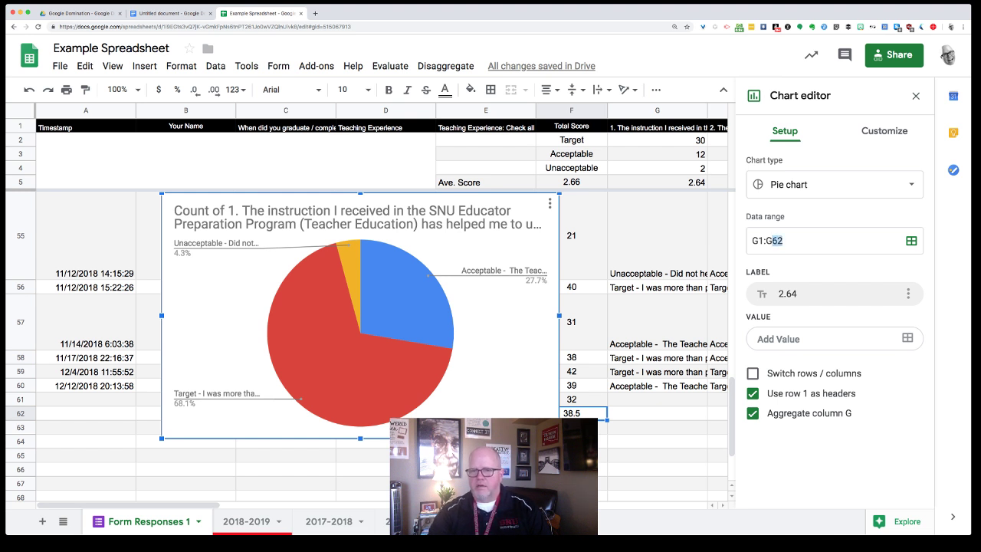
key(BackSpace)
text(72)
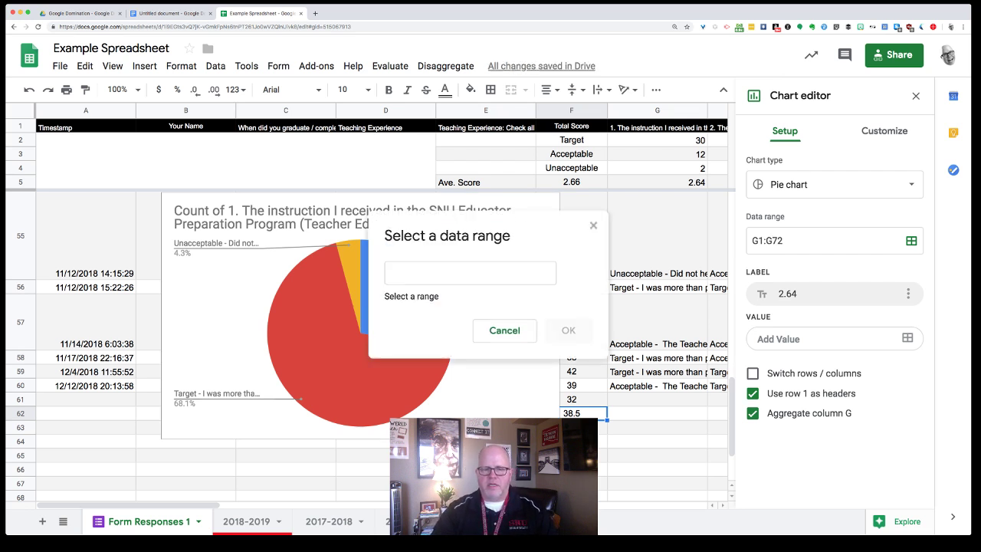
scroll(368, 344, down, 3)
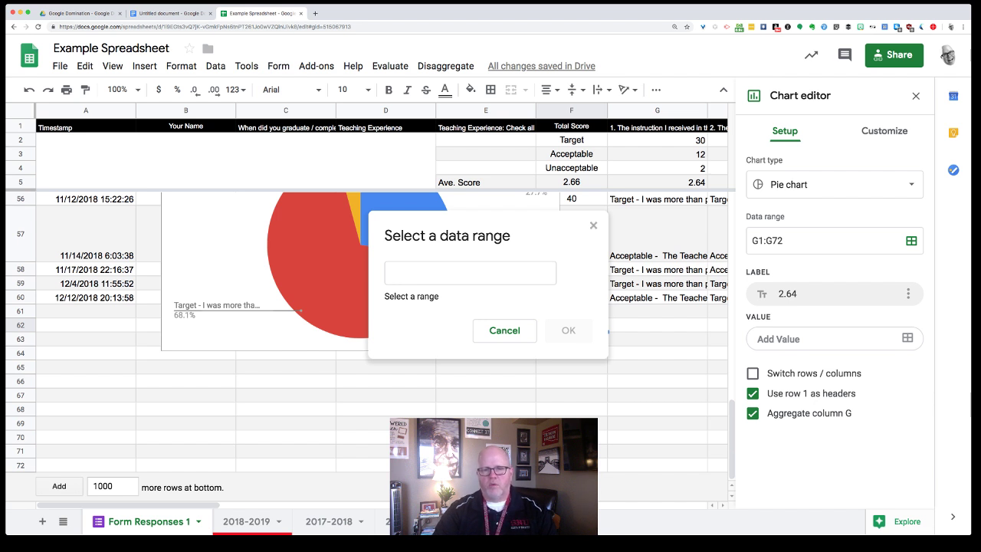
scroll(368, 345, up, 2)
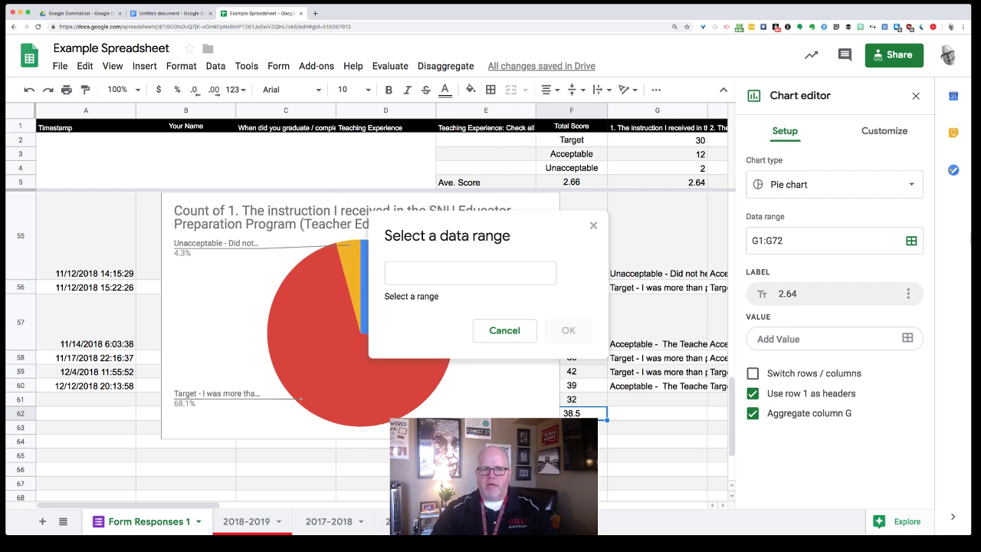
click(504, 330)
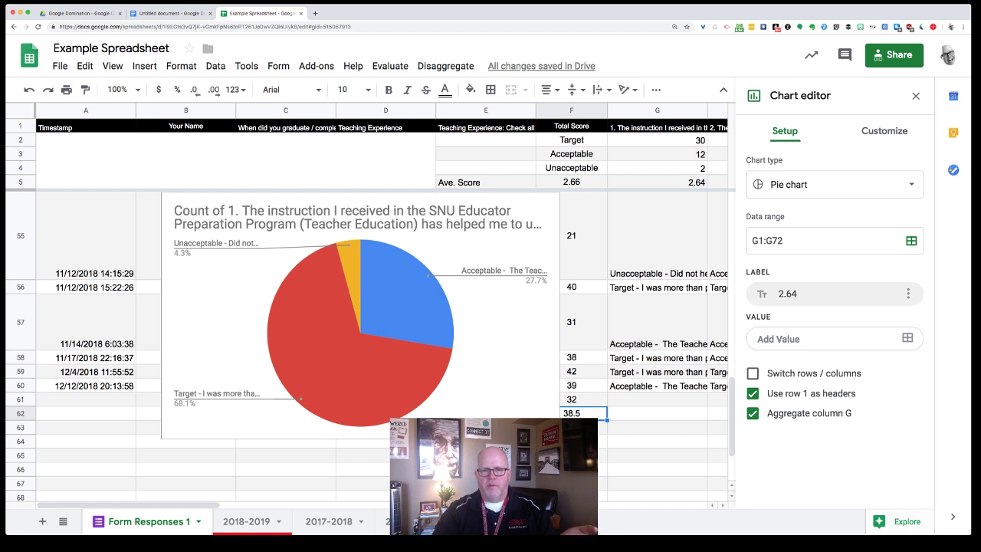
Publish the question 1 pie chart to the web as an interactive link, with the published content and settings expanded.
click(498, 249)
click(550, 204)
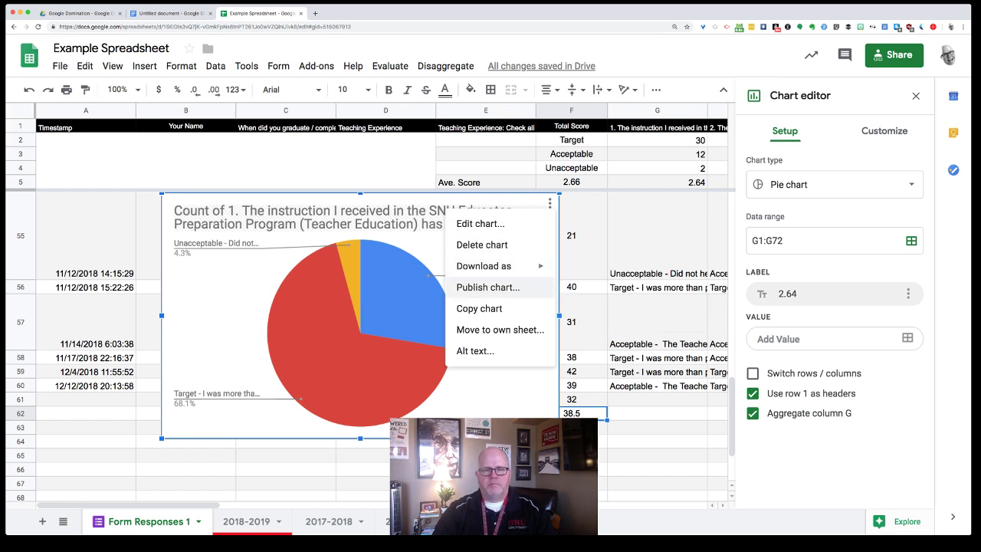
click(488, 287)
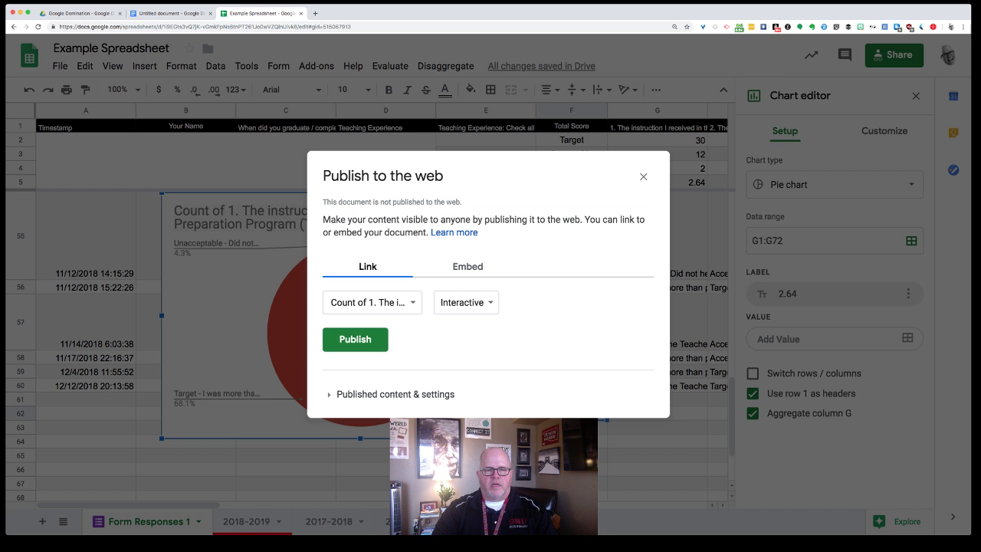
click(383, 393)
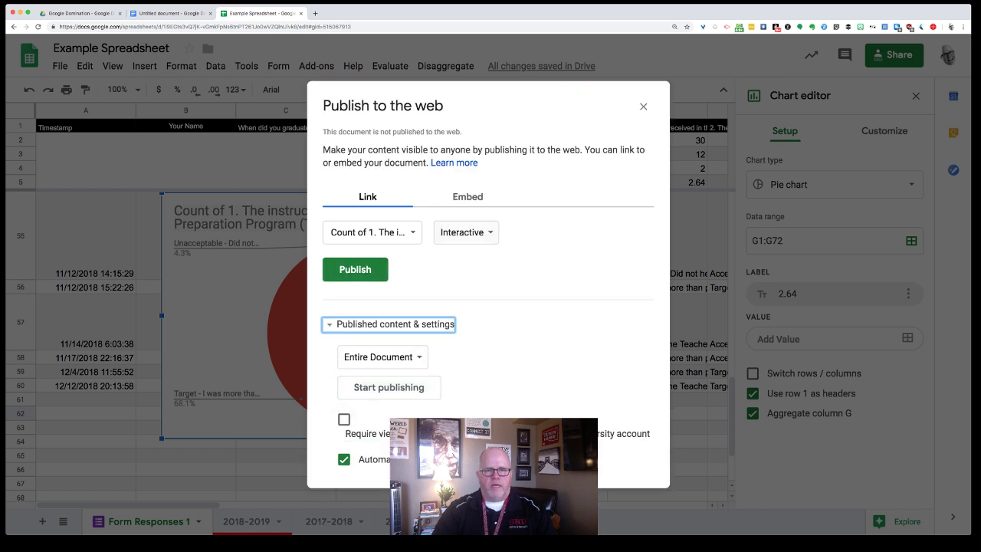
click(465, 232)
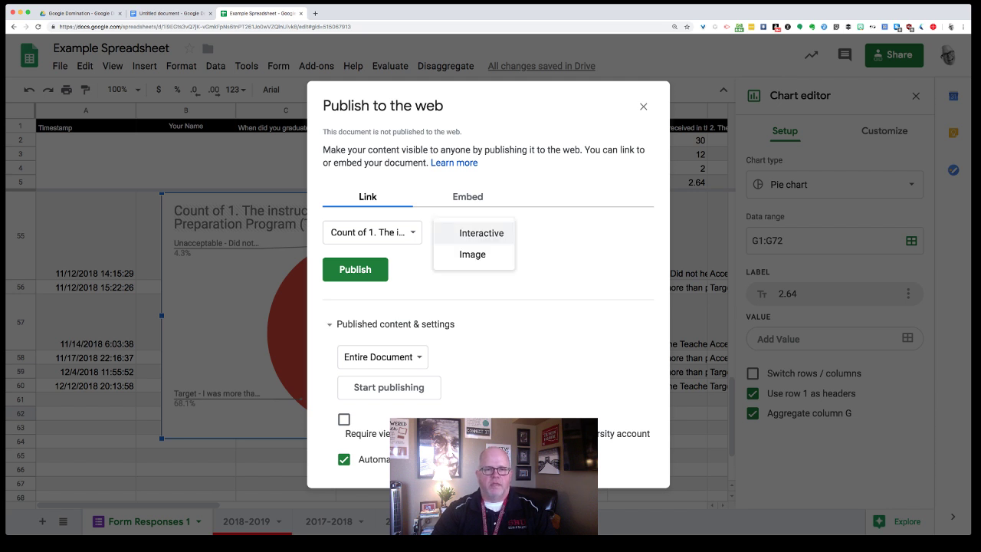
click(481, 233)
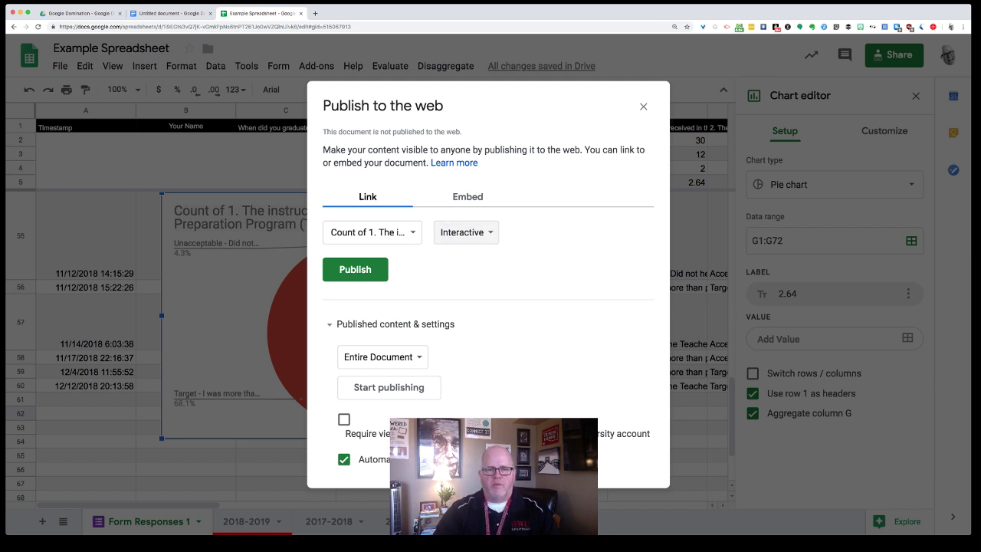
click(466, 232)
click(481, 231)
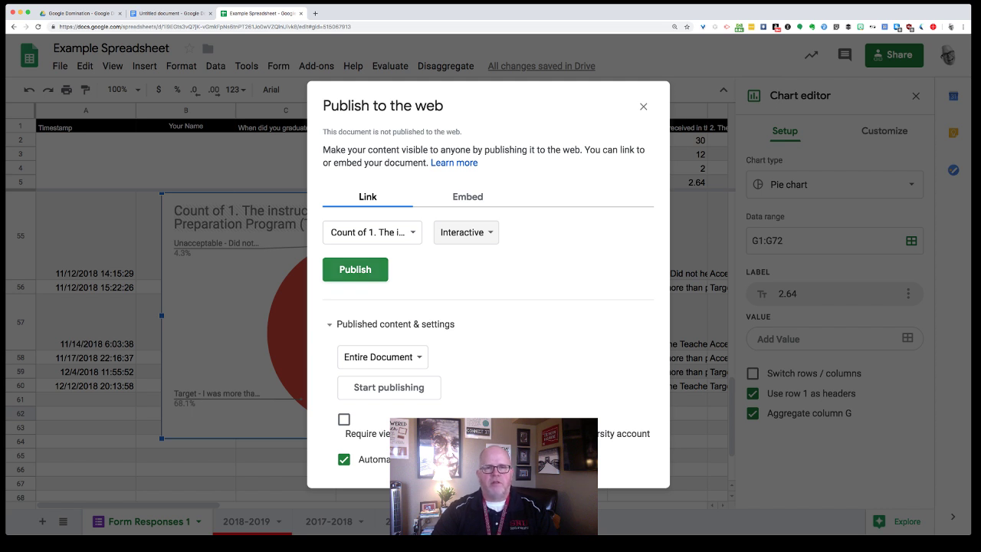
click(354, 270)
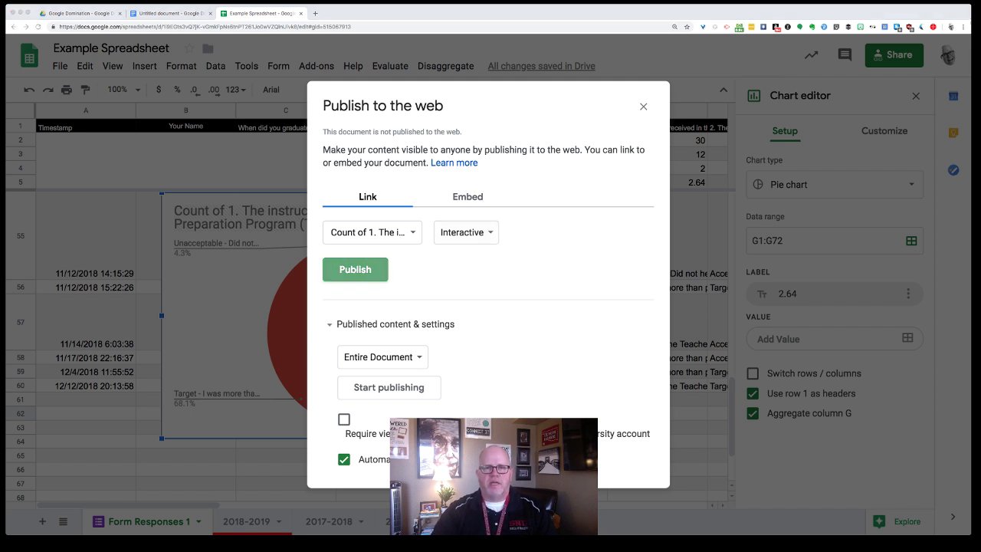
key(Return)
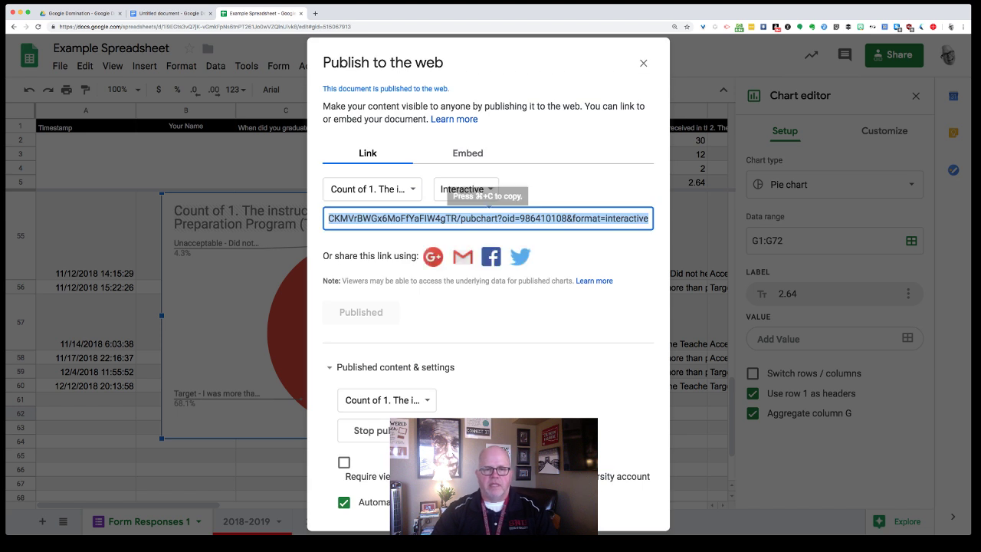
Copy the published chart's link and open it in a new browser tab, enlarging the page to view the chart.
scroll(488, 219, left, 1)
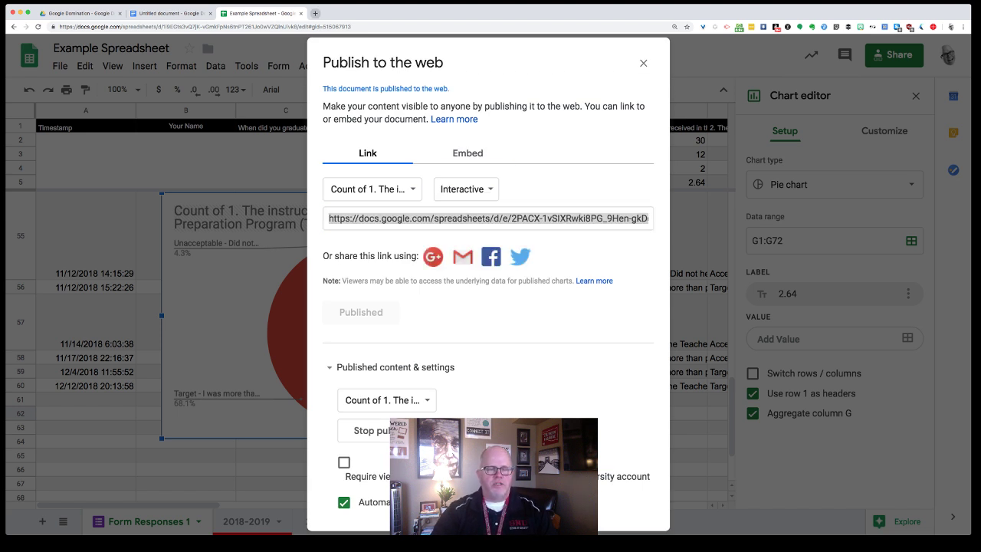
key(super+t)
text(https://docs.google.com/spreadsheets/d/e/2PACX-1vSIXRwk8PG_3Hen-gkDdRRcbplKalwq.lnA_nkxrh8SLLFErwl1afgMxCKMVHBWGx6MoFfYaFIW4gTR/pubchart?oid=888410108&format=interactive)
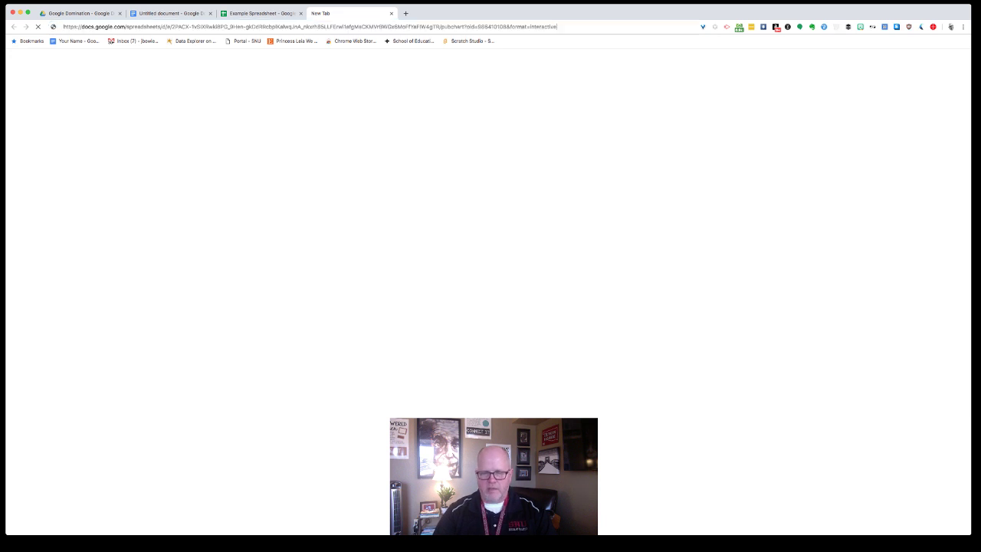
key(Return)
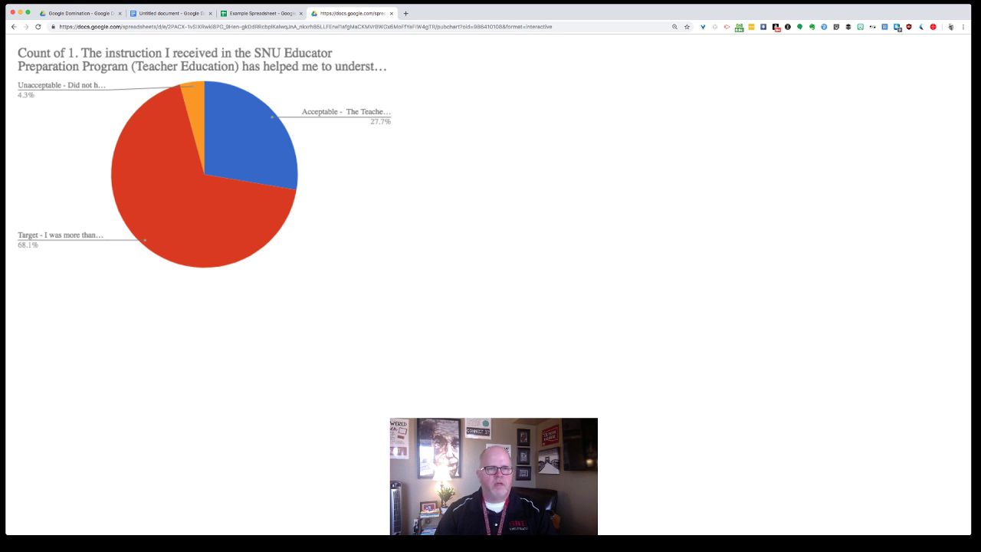
key(super+equal)
key(super+equal)
key(super+equal)
key(super+equal)
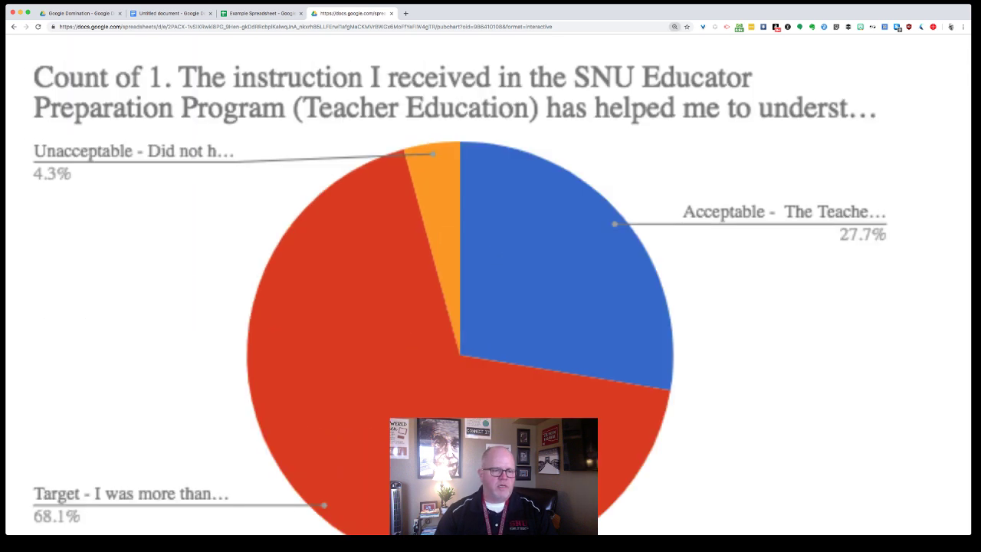
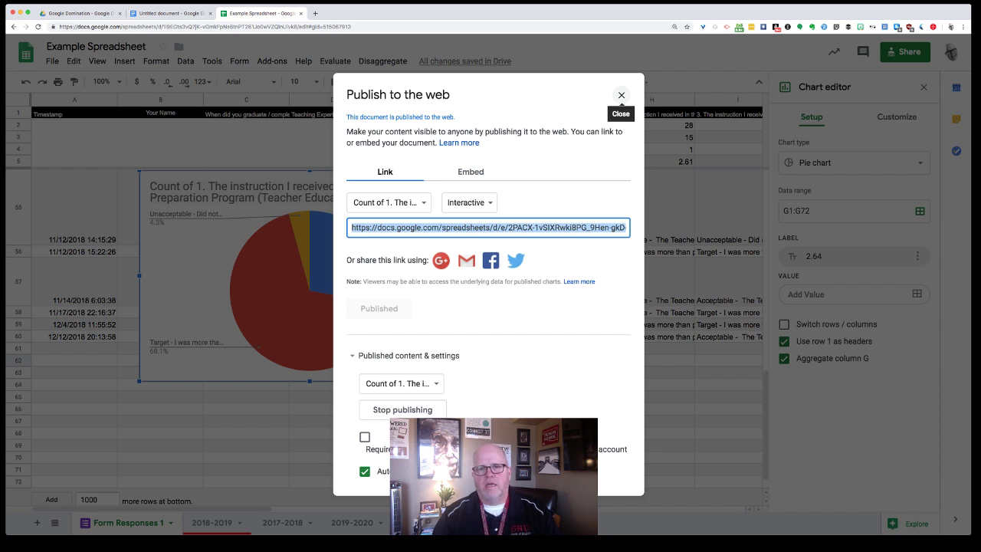
Close the publishing dialog and chart editor in Example Spreadsheet, and delete the question 1 pie chart from Form Responses 1.
click(620, 95)
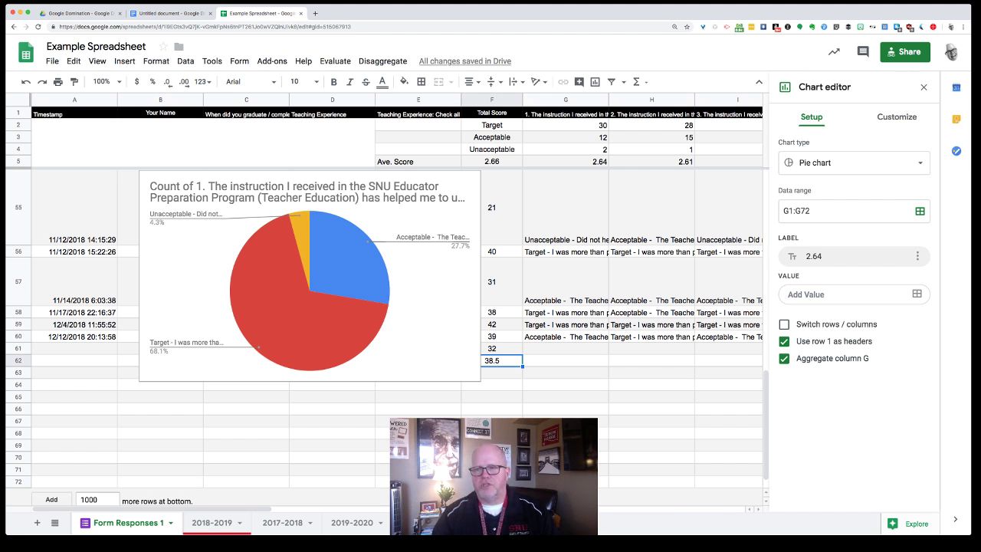
click(924, 86)
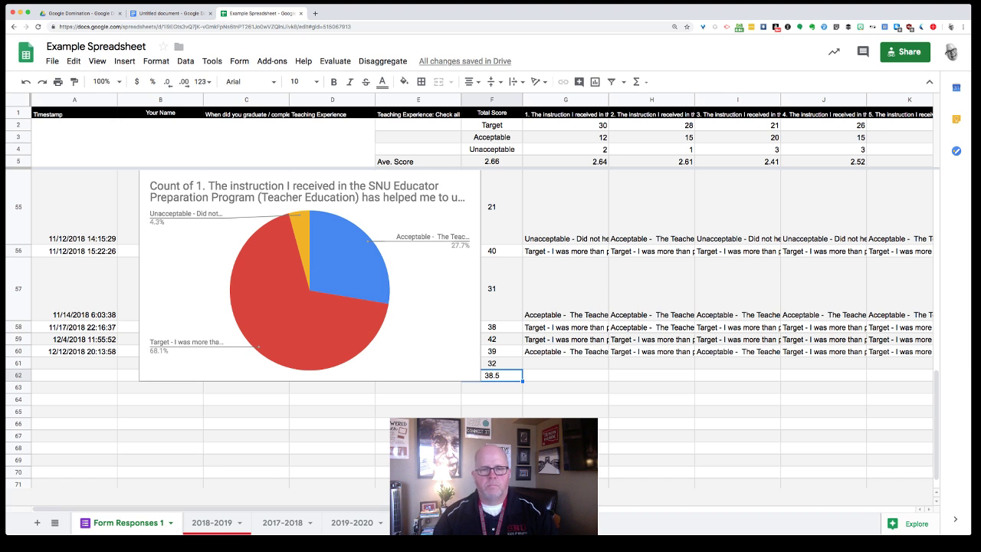
scroll(490, 337, up, 5)
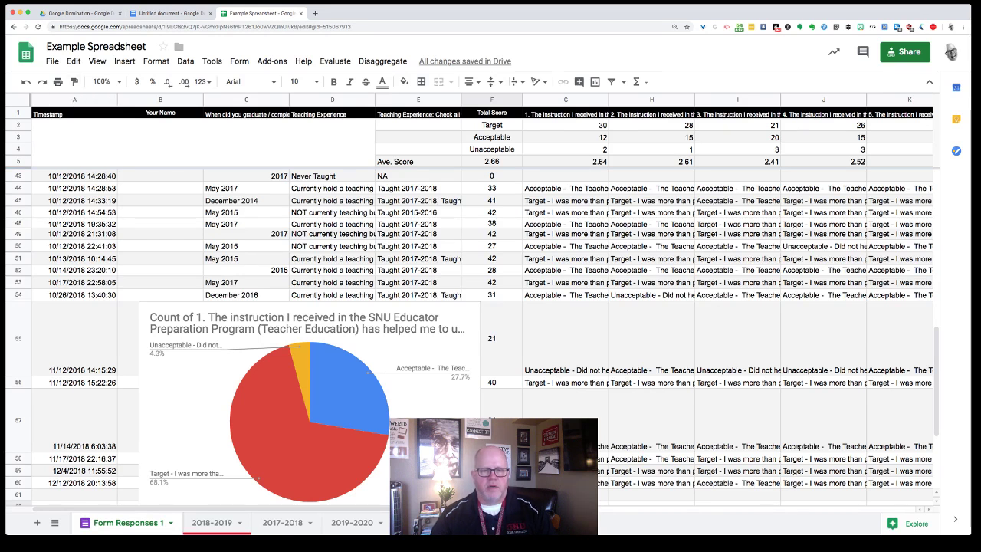
click(310, 403)
click(472, 311)
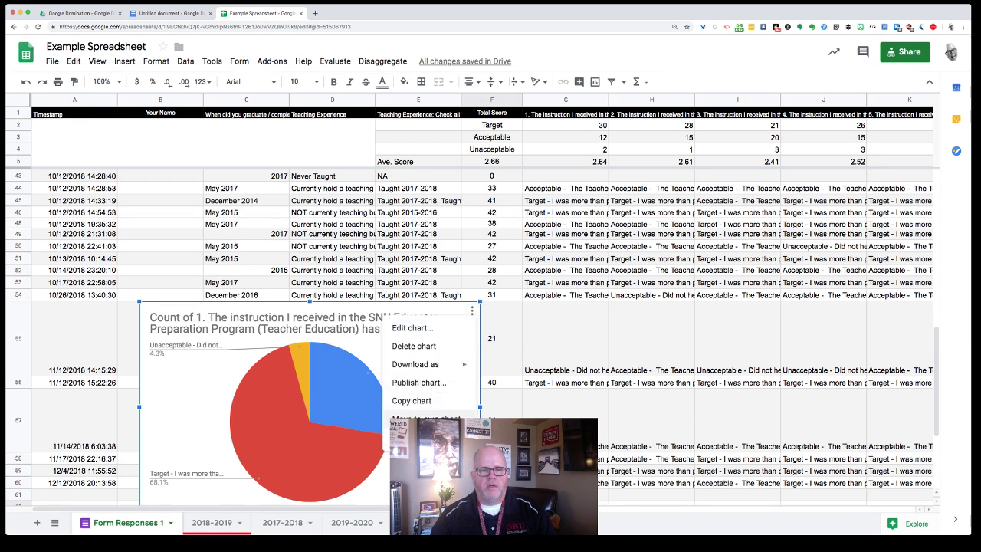
click(414, 346)
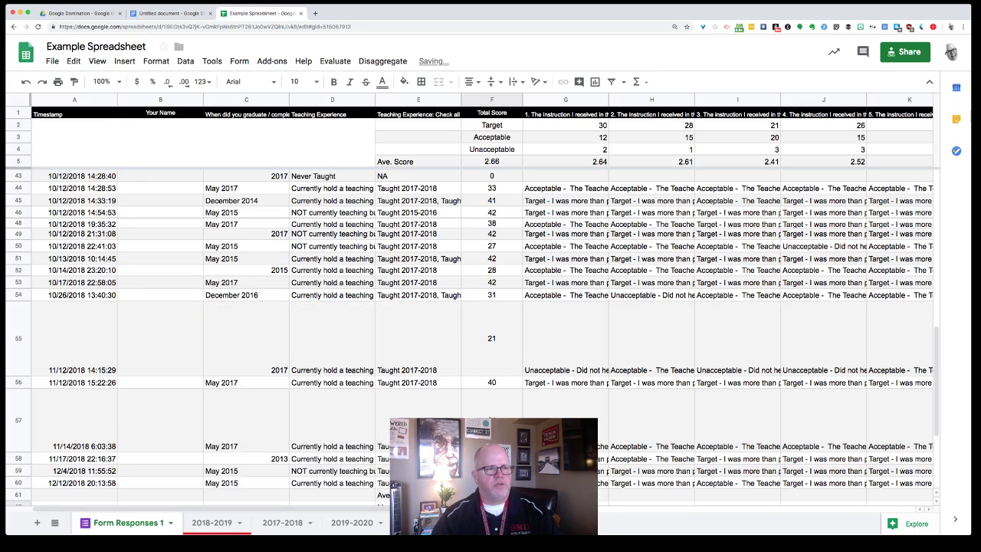
Set text wrapping to Clip for all cells on the Form Responses 1 sheet.
key(ctrl+a)
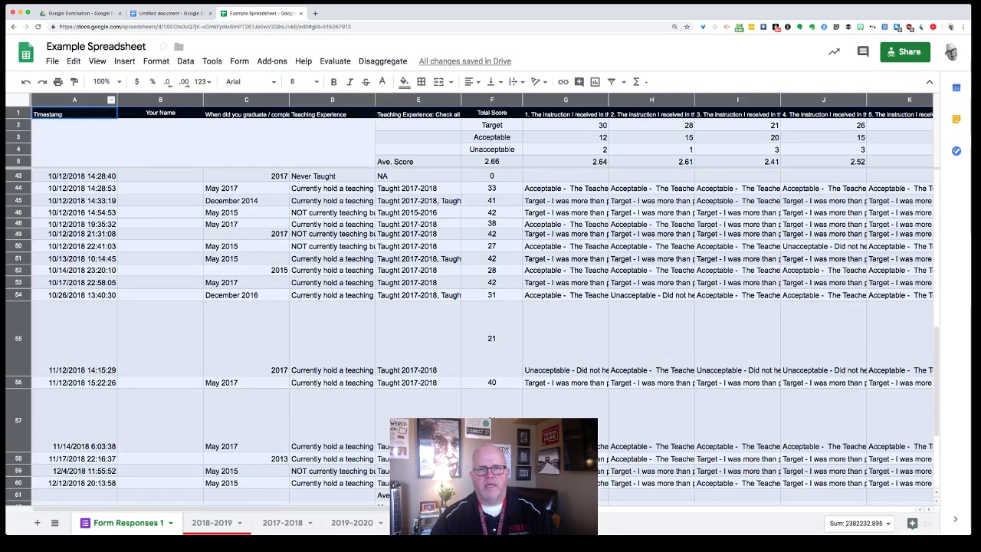
click(518, 81)
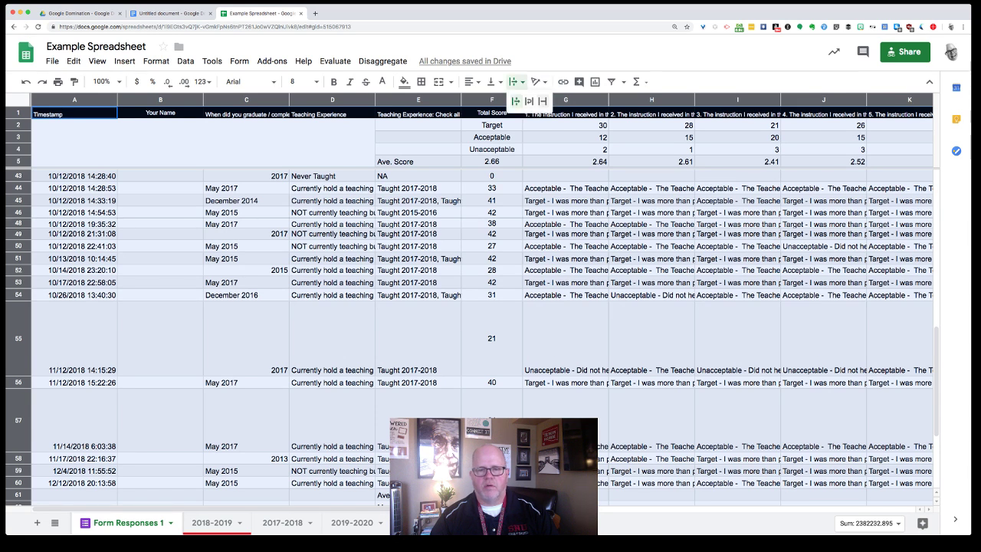
click(542, 101)
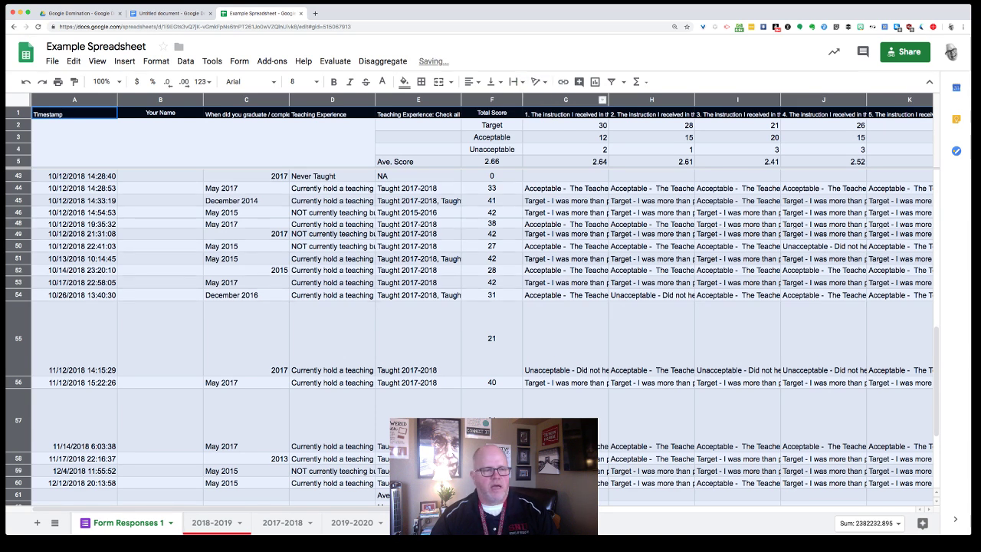
Examine the tall rows 55 and 57 across the sheet, checking the open-ended answers in columns X and Y.
click(568, 338)
scroll(567, 338, right, 8)
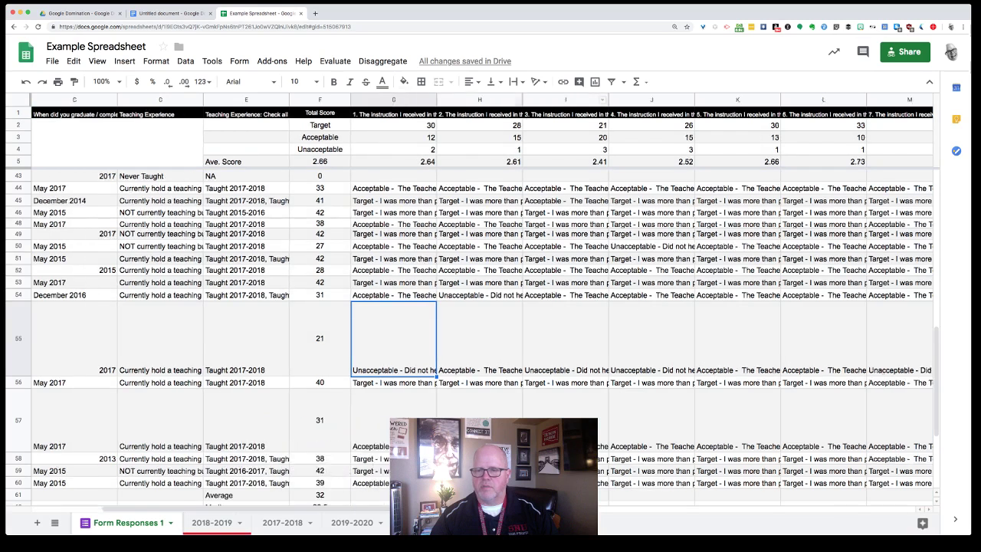
scroll(567, 337, right, 9)
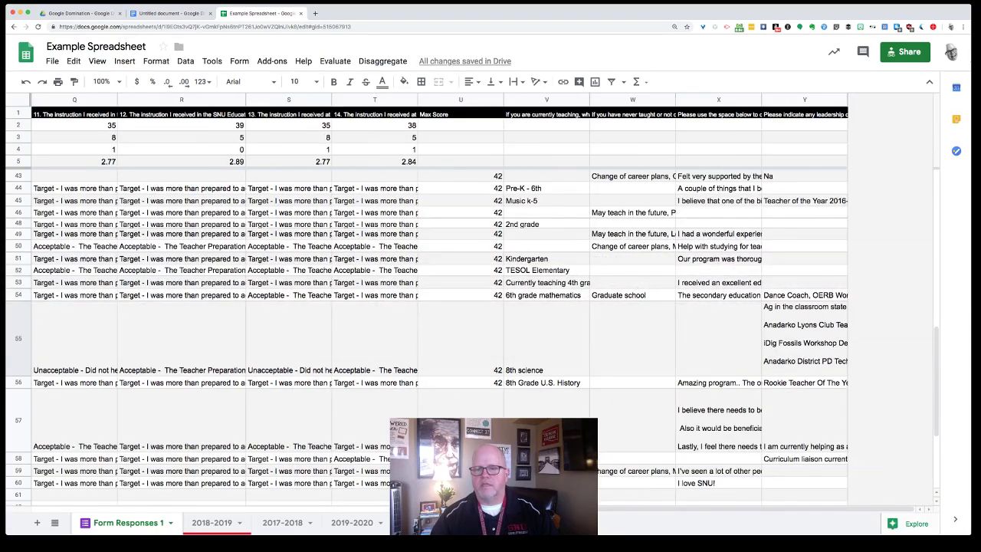
click(804, 338)
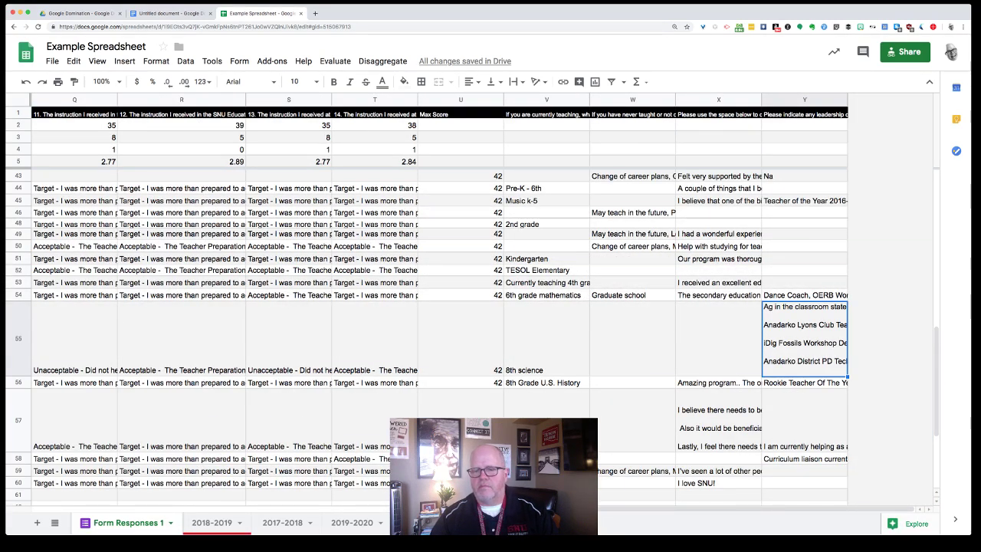
click(718, 412)
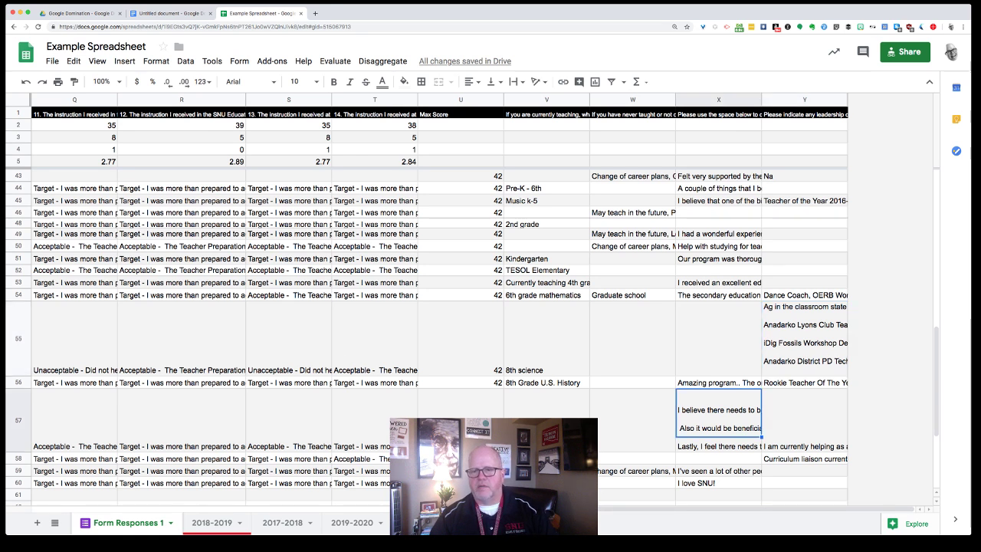
click(805, 339)
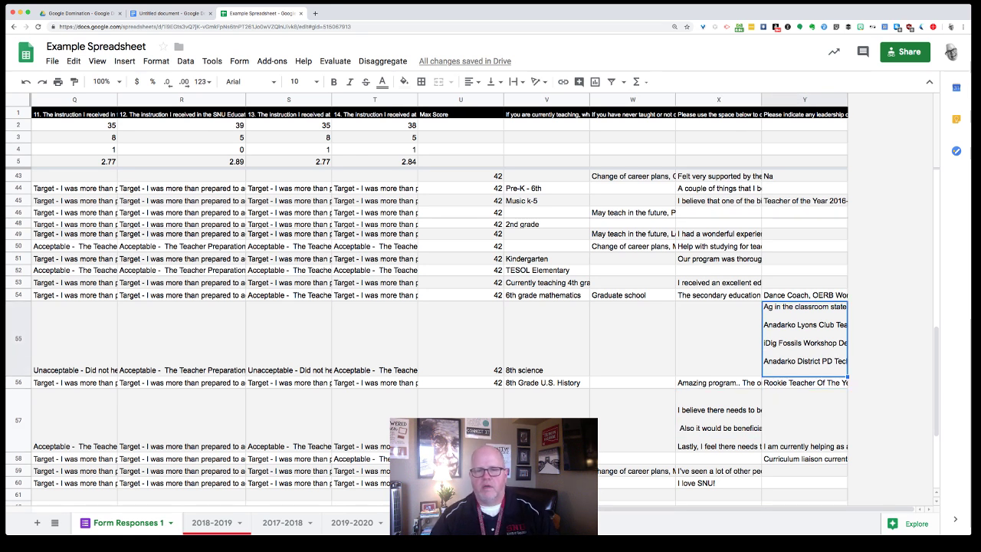
scroll(490, 307, left, 15)
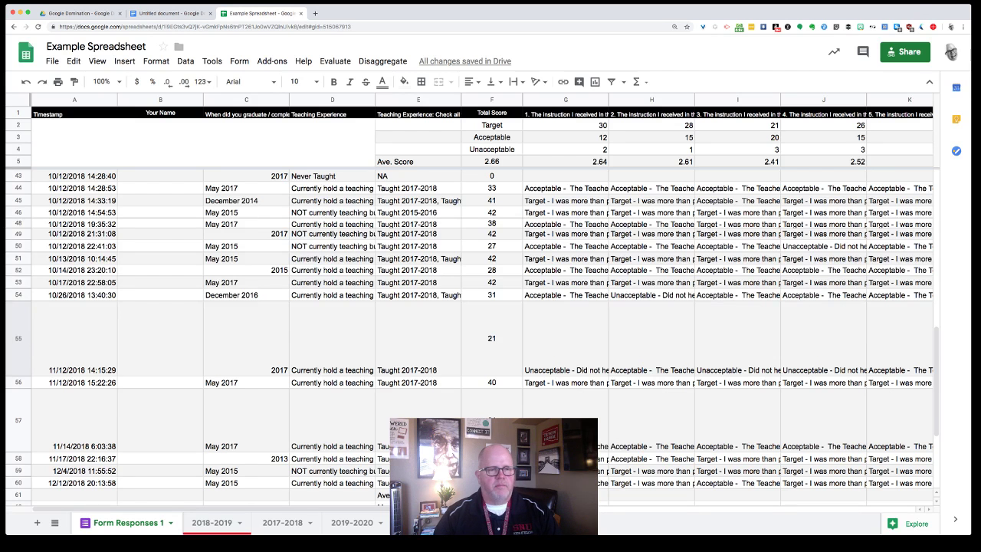
Highlight all of row 55 with a bright yellow fill and change it to a softer golden yellow.
click(17, 338)
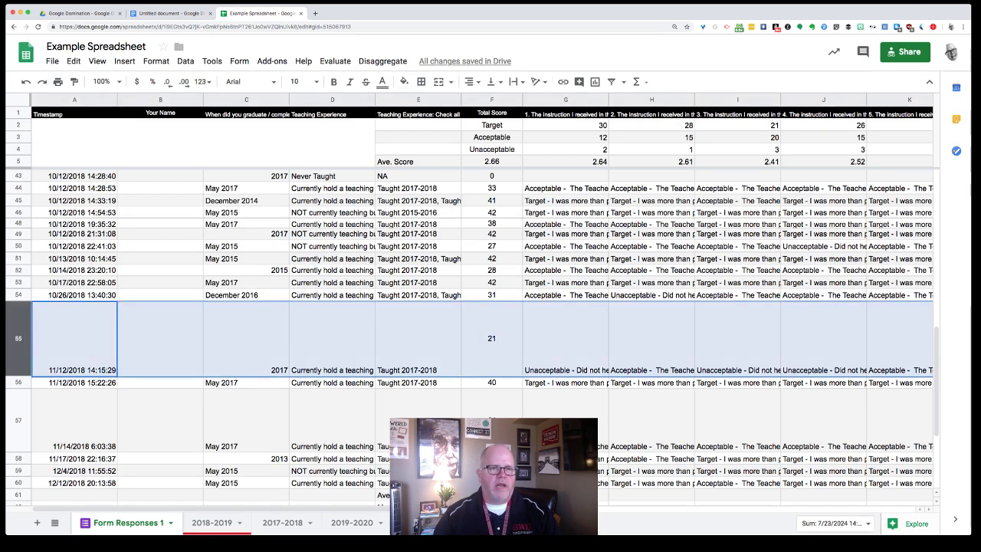
click(404, 82)
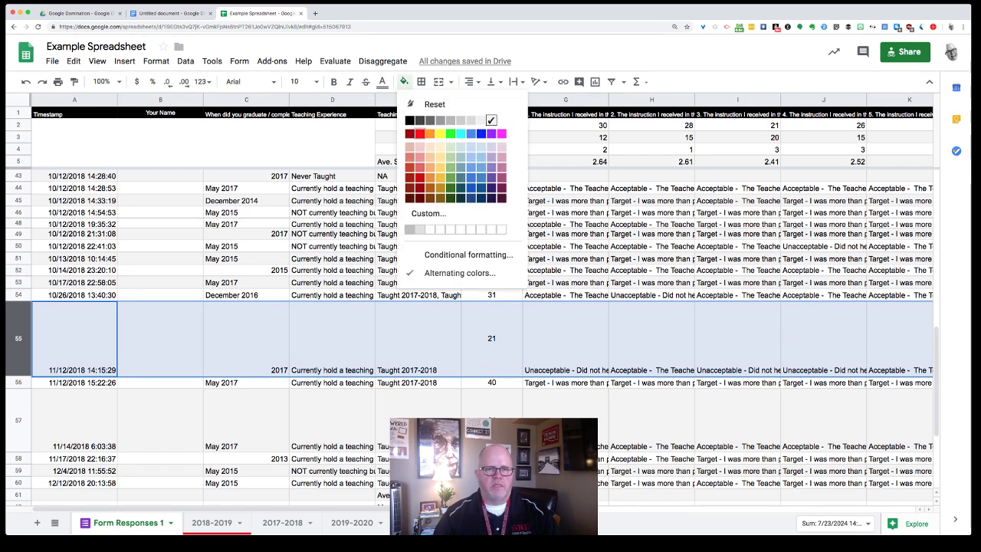
click(440, 134)
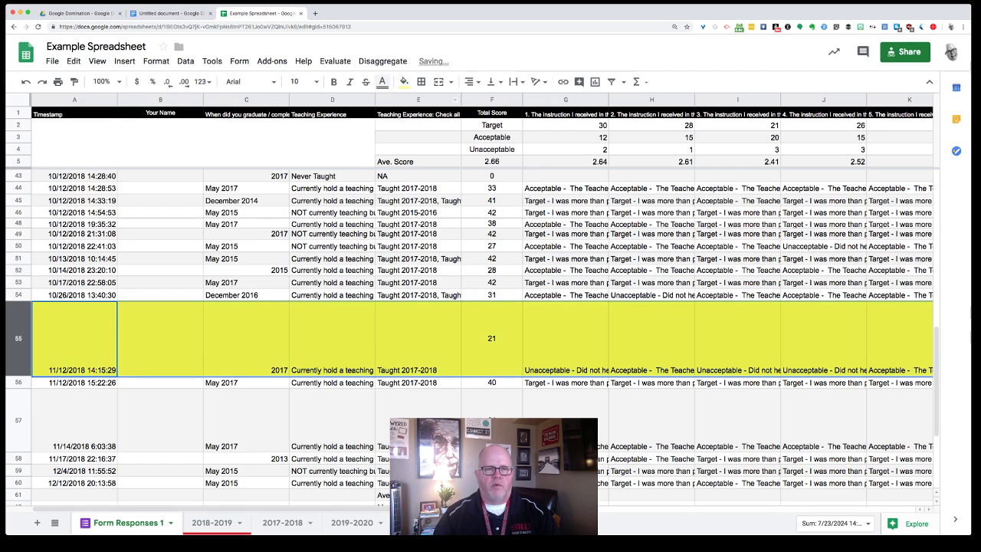
click(381, 81)
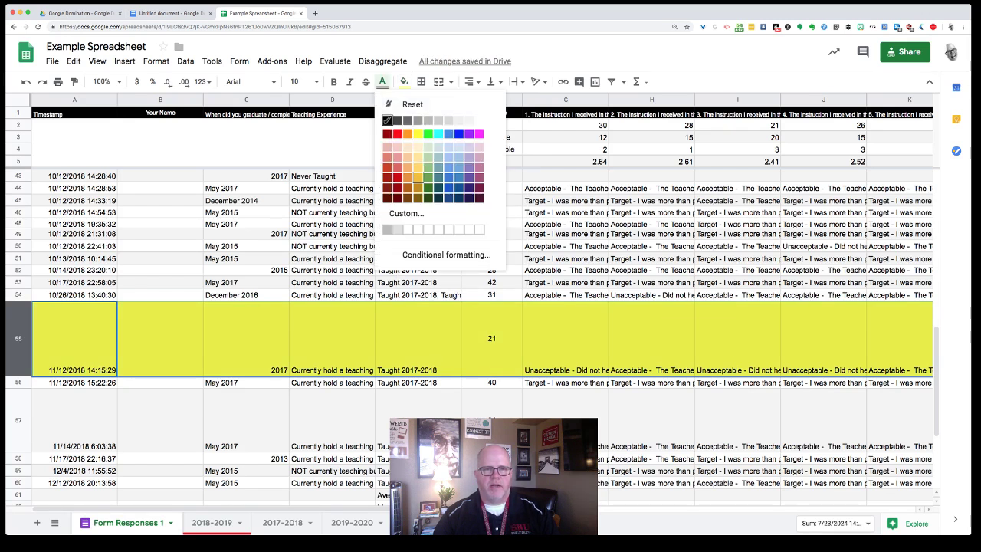
click(403, 81)
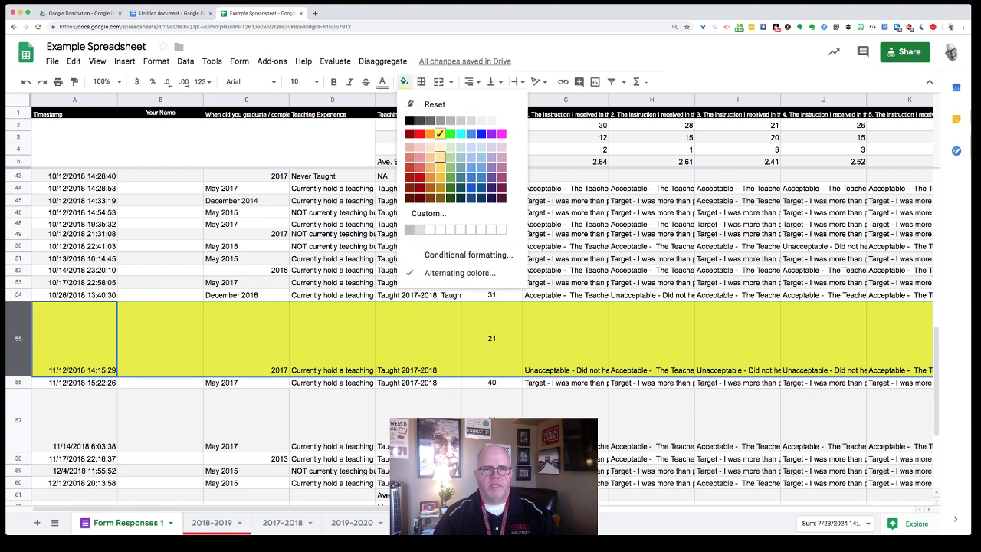
click(440, 166)
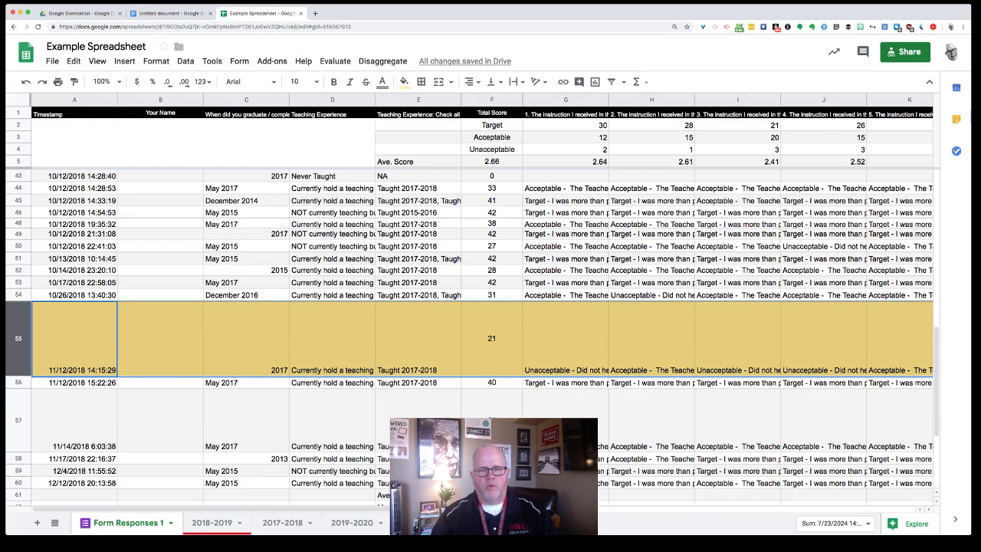
click(418, 282)
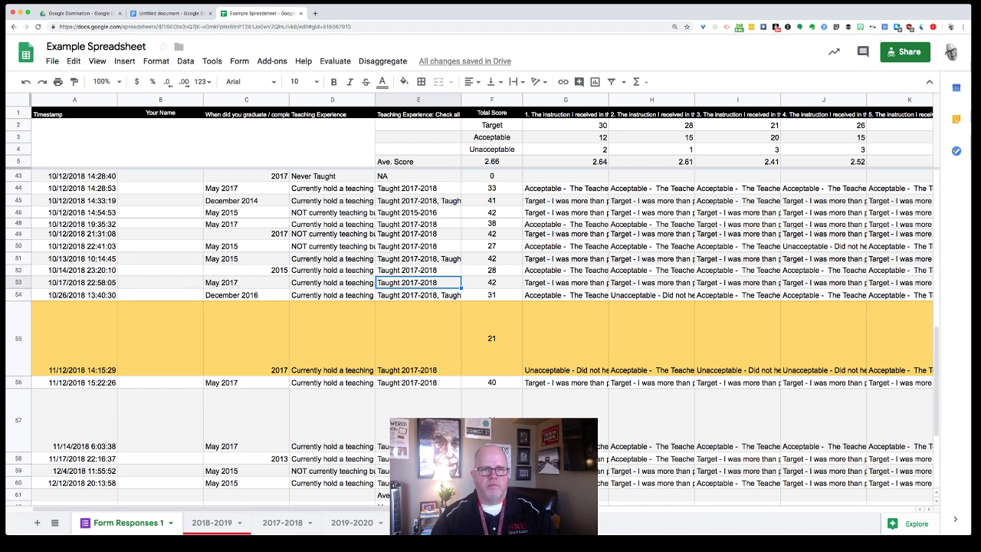
Fill row 55 with blue, replace that with a darker golden yellow, and set the row's text color to blue.
click(19, 338)
click(404, 82)
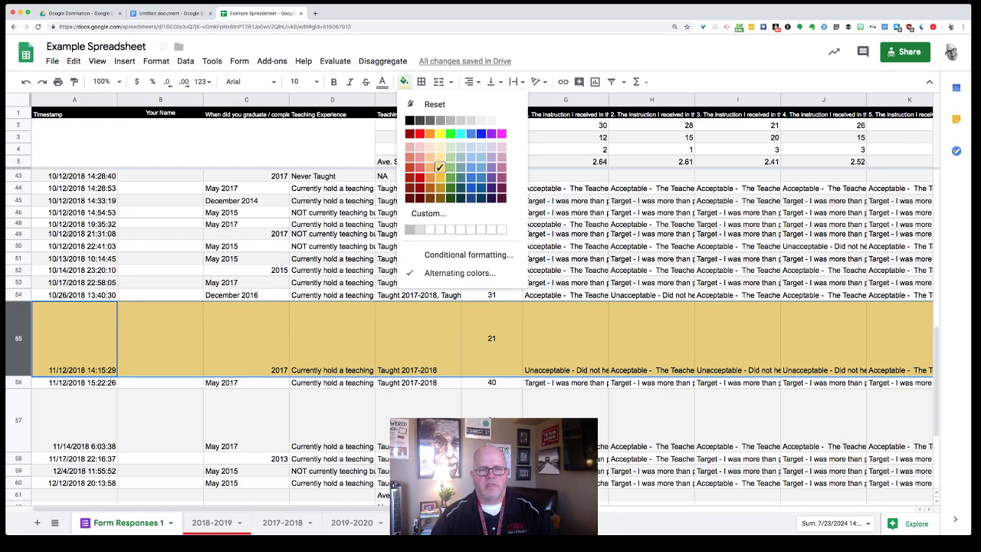
click(480, 134)
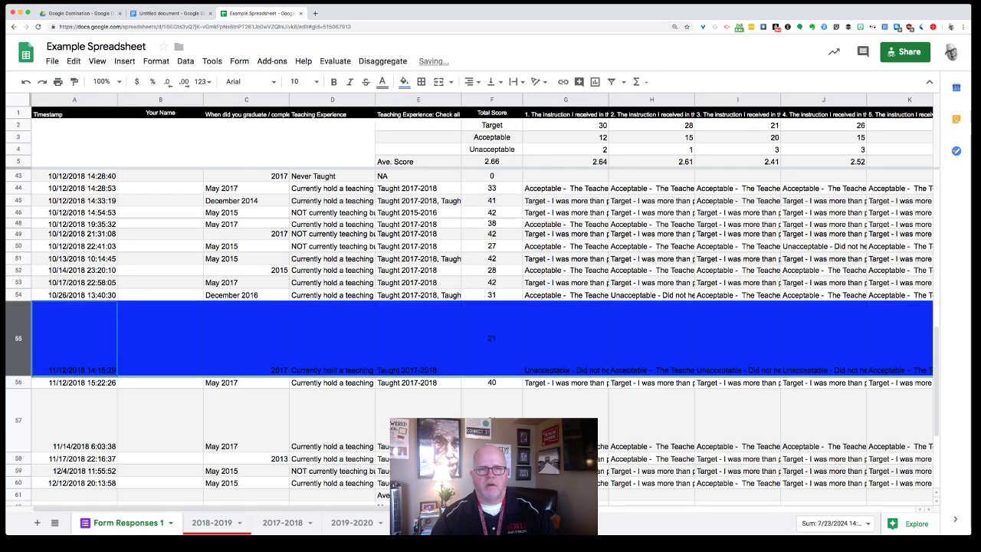
click(404, 82)
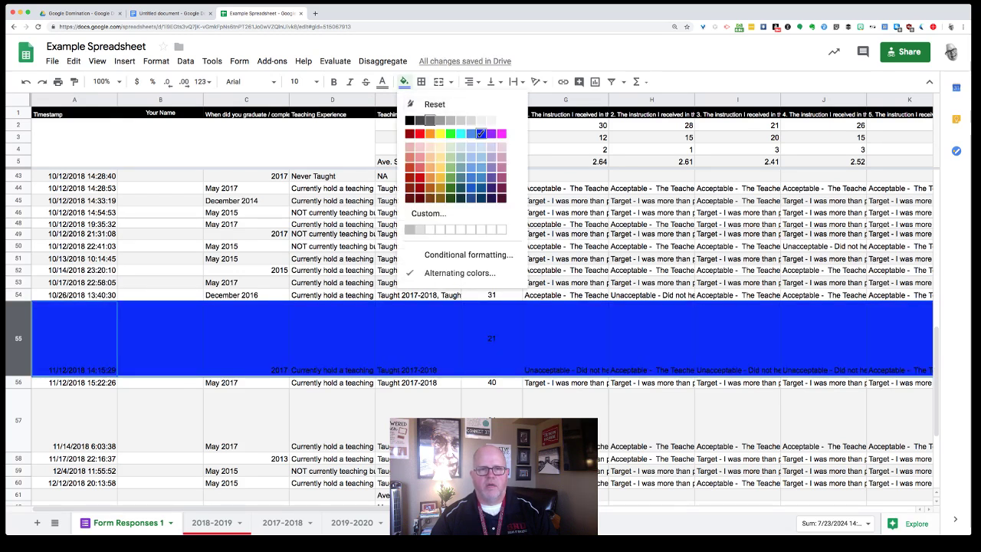
click(440, 177)
click(383, 82)
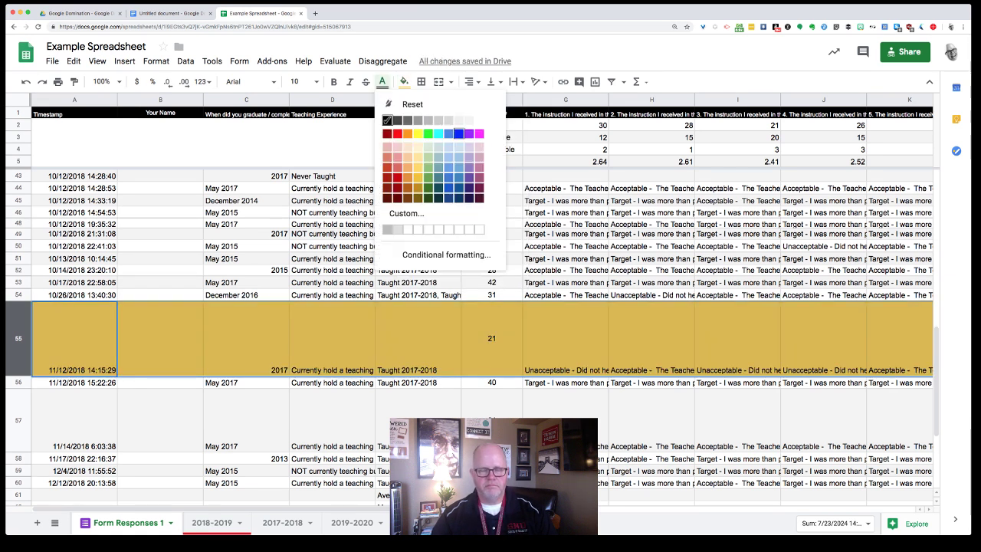
click(458, 133)
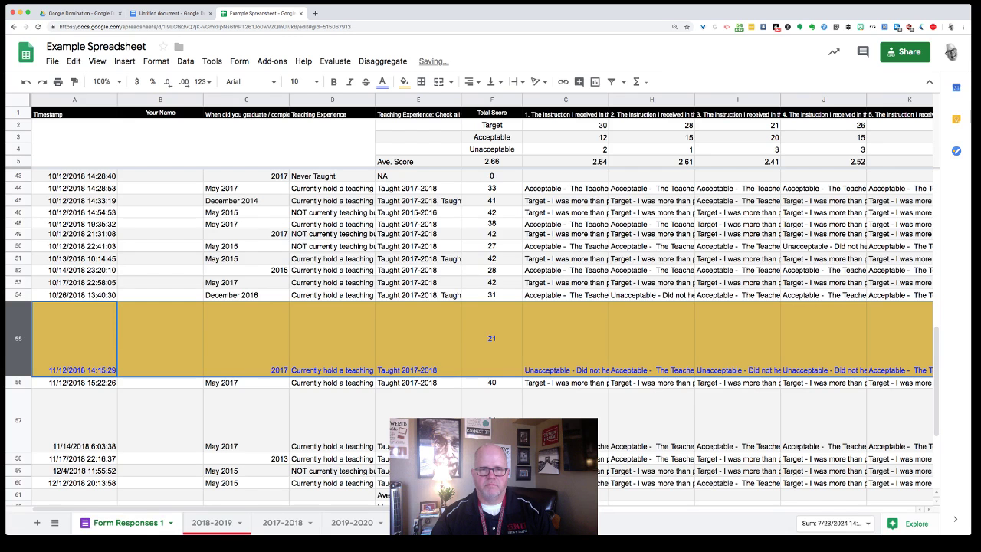
Try a purple fill on row 55, return it to a softer golden yellow, and set the row's text to purple.
click(404, 81)
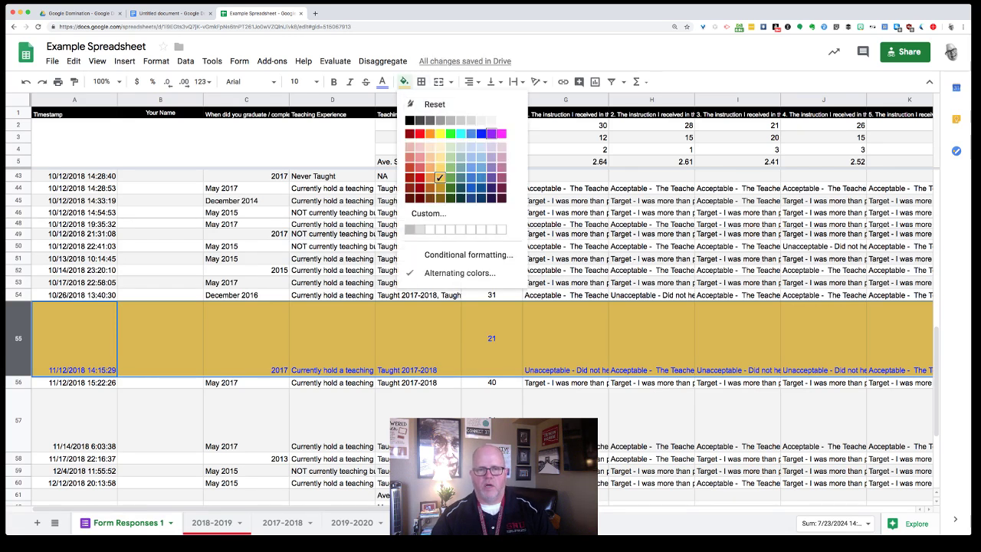
click(491, 133)
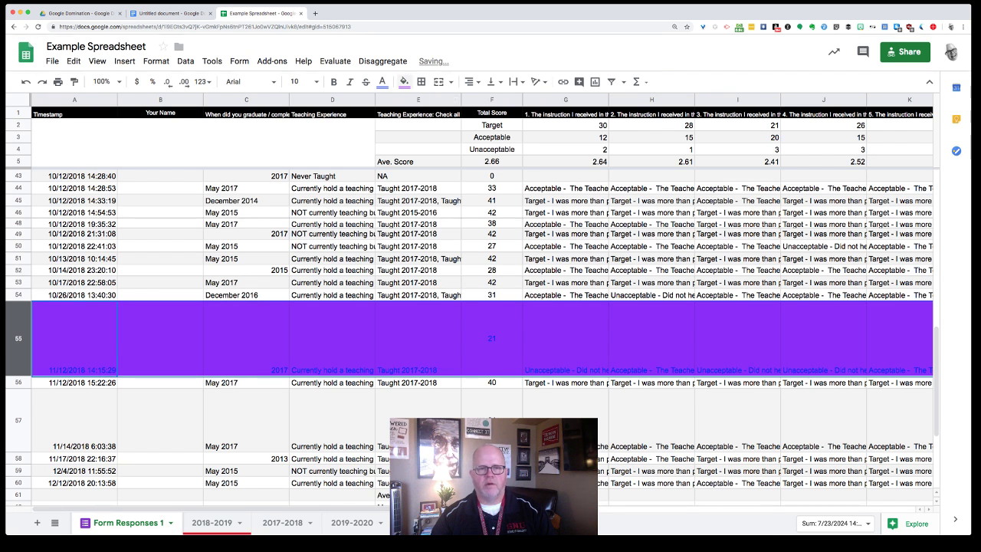
click(403, 82)
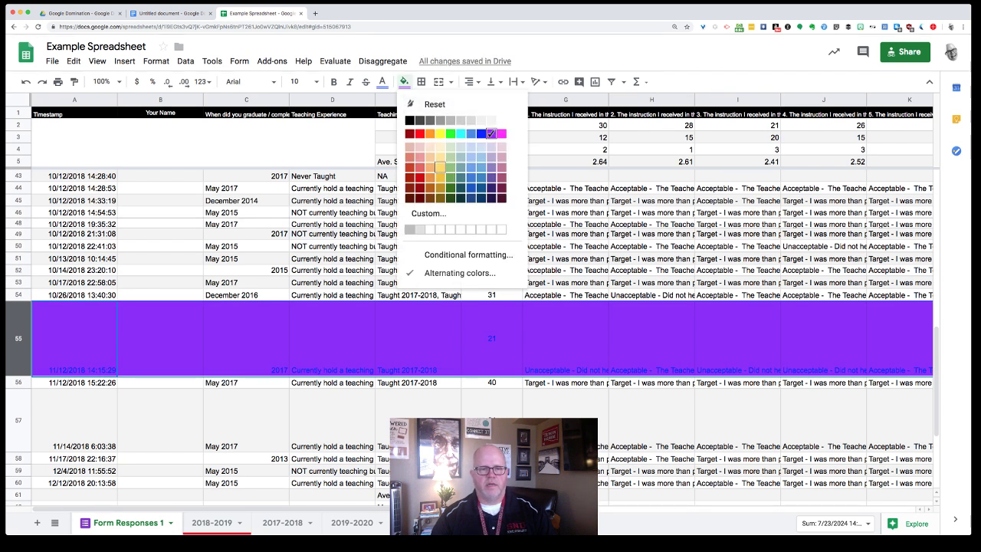
click(440, 177)
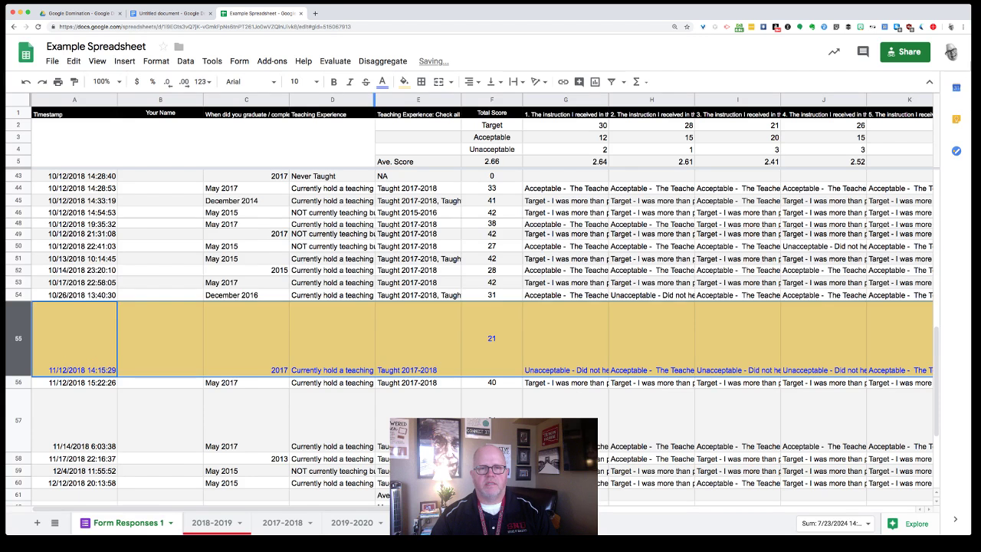
click(383, 81)
click(468, 134)
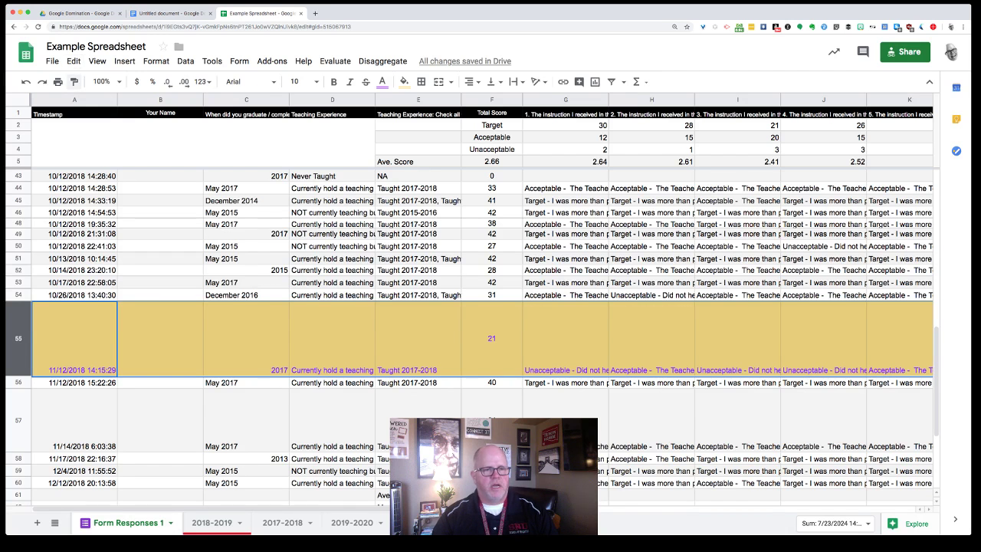
Copy row 55's golden fill and purple text formatting to rows 48 and 57 with Paint format.
click(75, 81)
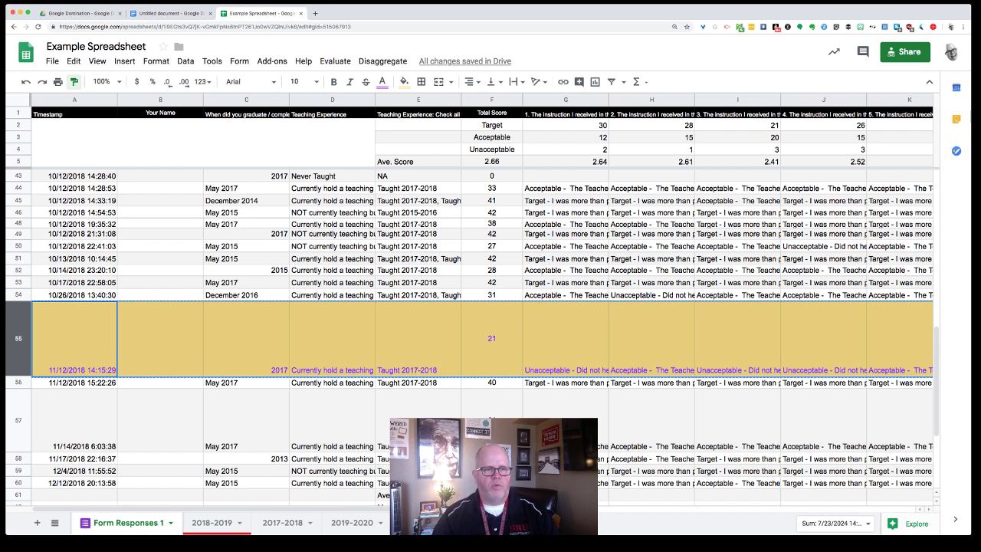
click(18, 224)
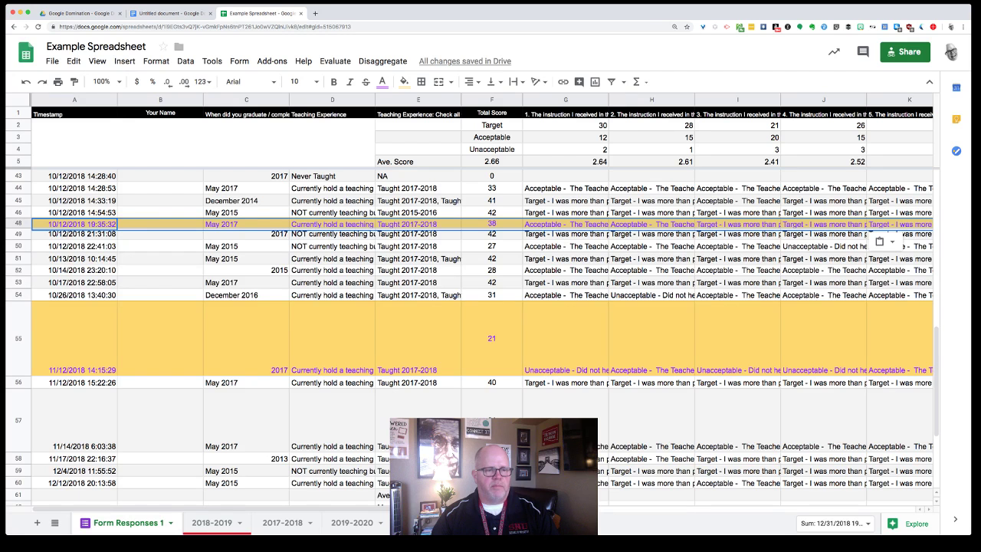
click(74, 82)
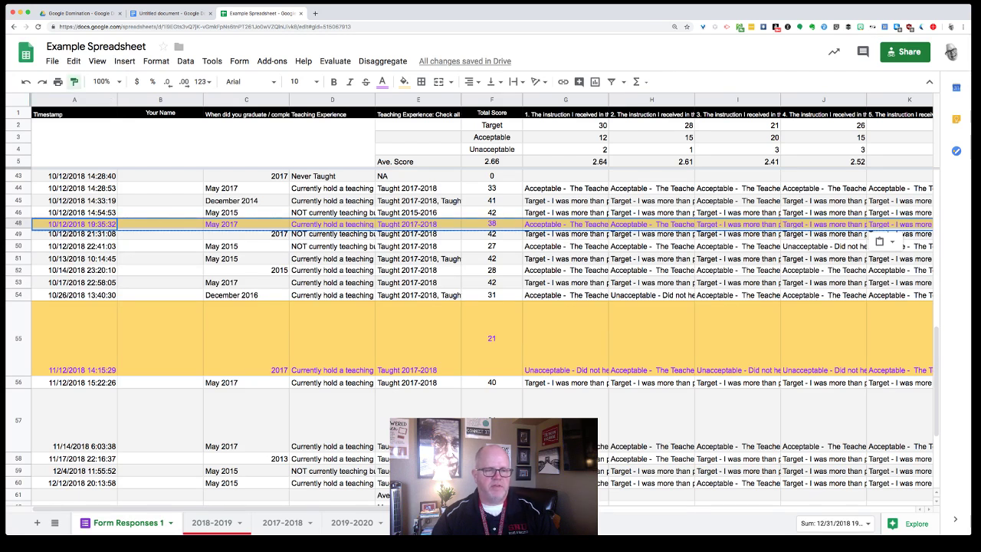
click(19, 420)
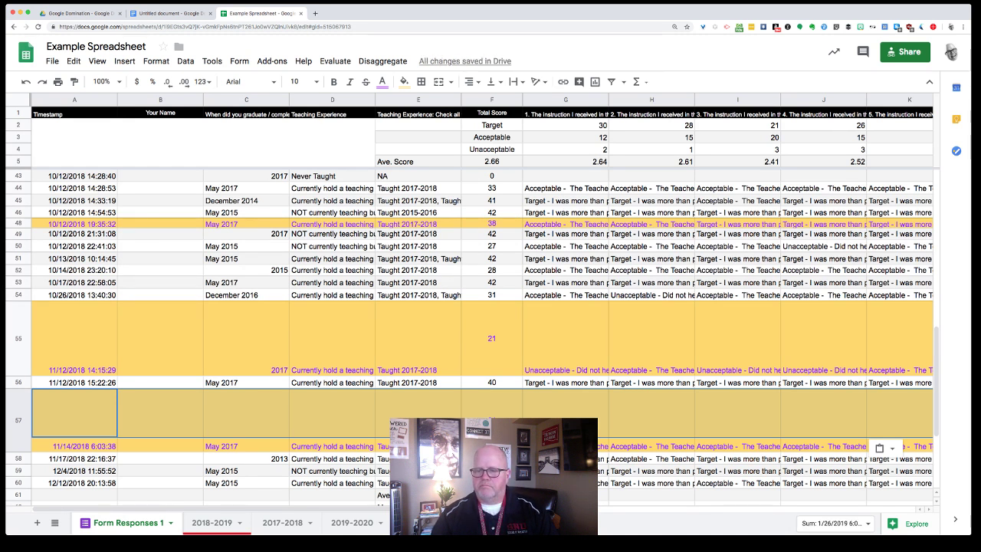
Examine the pasting choices for row 57 and the Paste special options, such as values only, format only and transposed.
click(885, 448)
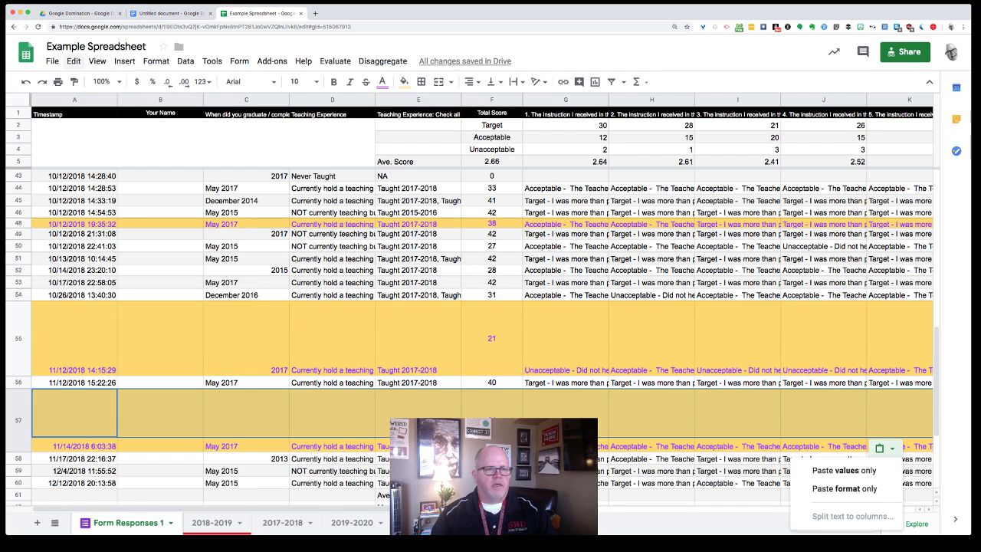
click(73, 61)
mouse_move(108, 182)
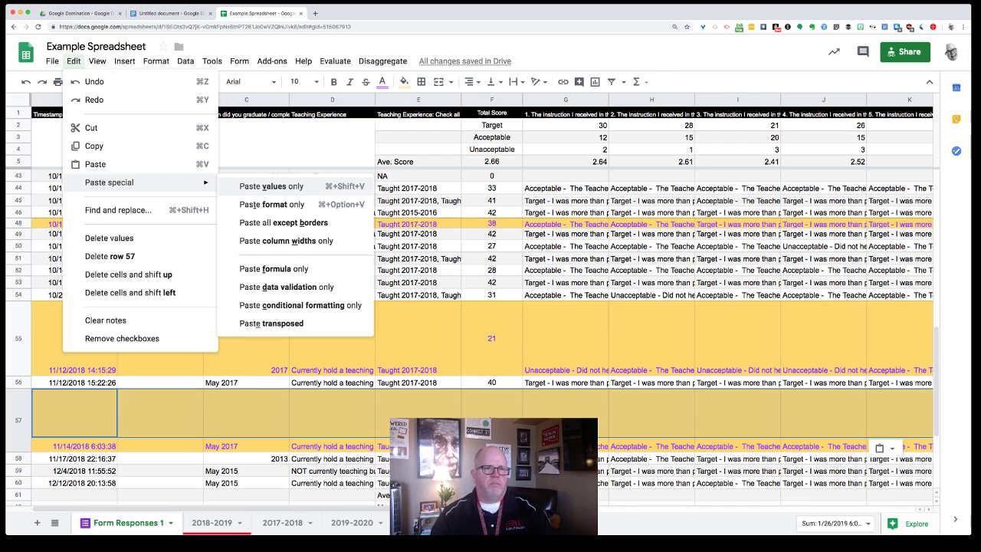
click(156, 62)
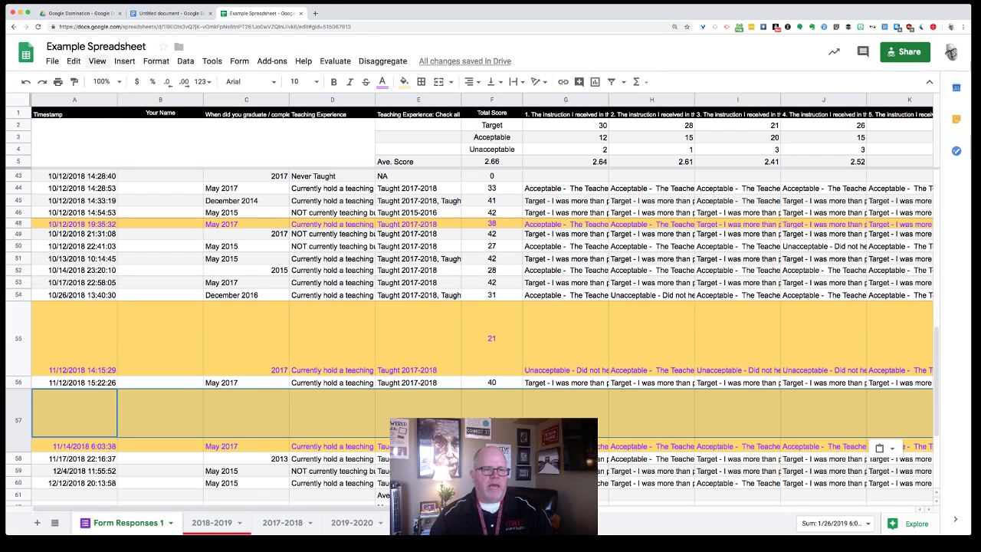
click(74, 61)
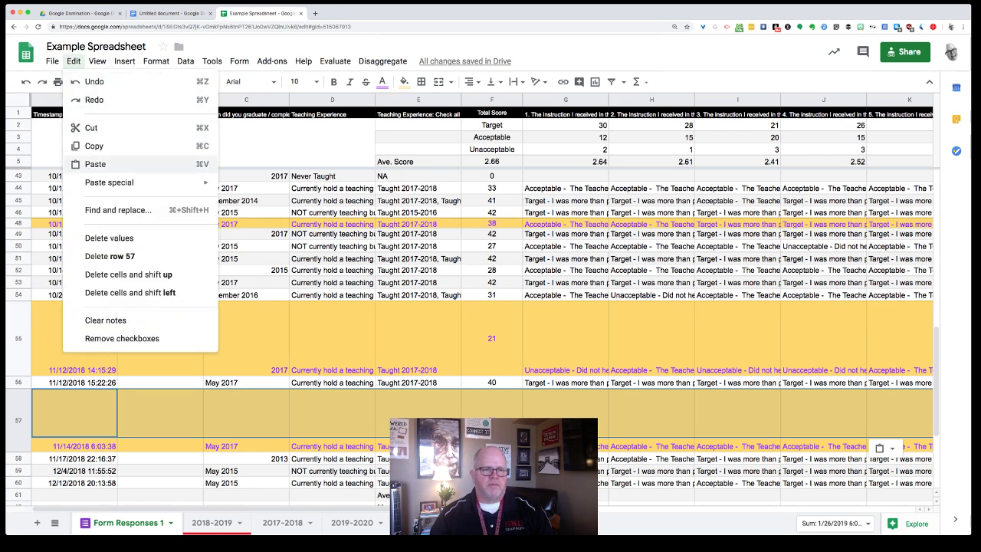
mouse_move(109, 182)
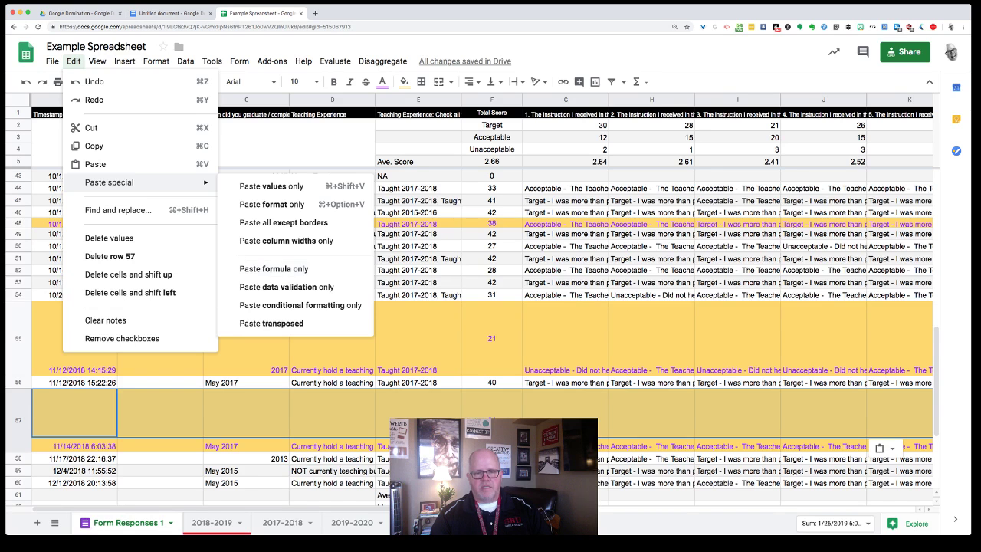
click(492, 495)
scroll(492, 495, down, 1)
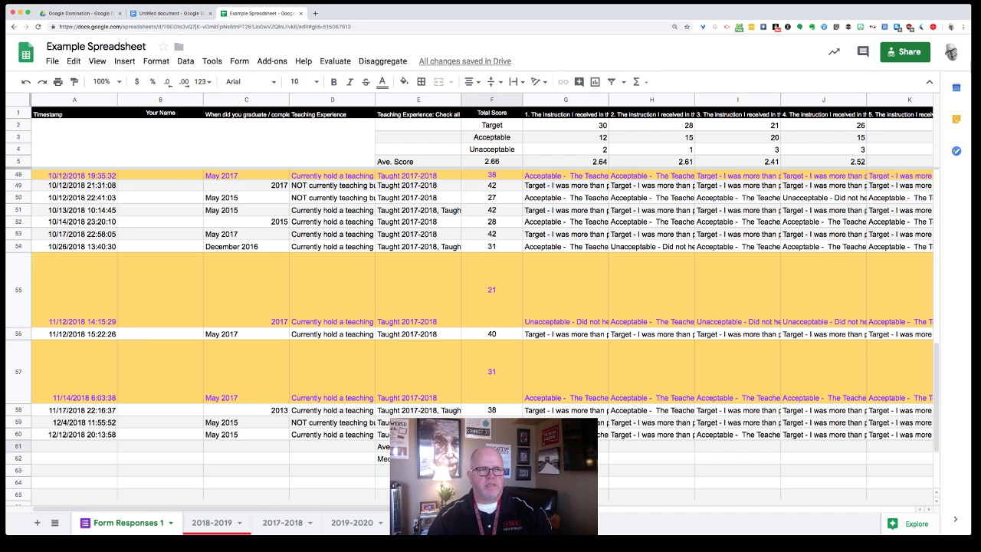
click(73, 60)
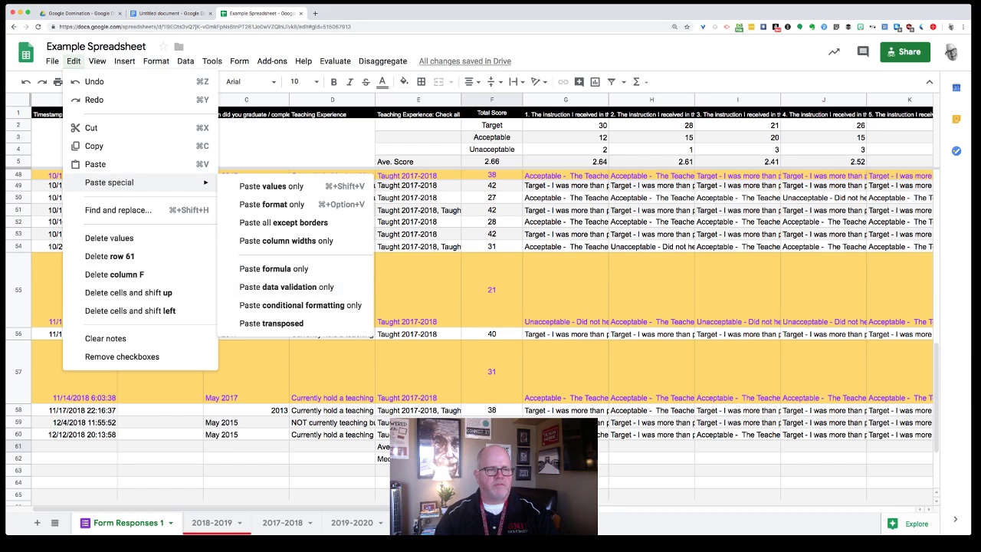
click(418, 290)
Clear the contents of row 55 and undo the clearing.
click(17, 289)
right_click(22, 289)
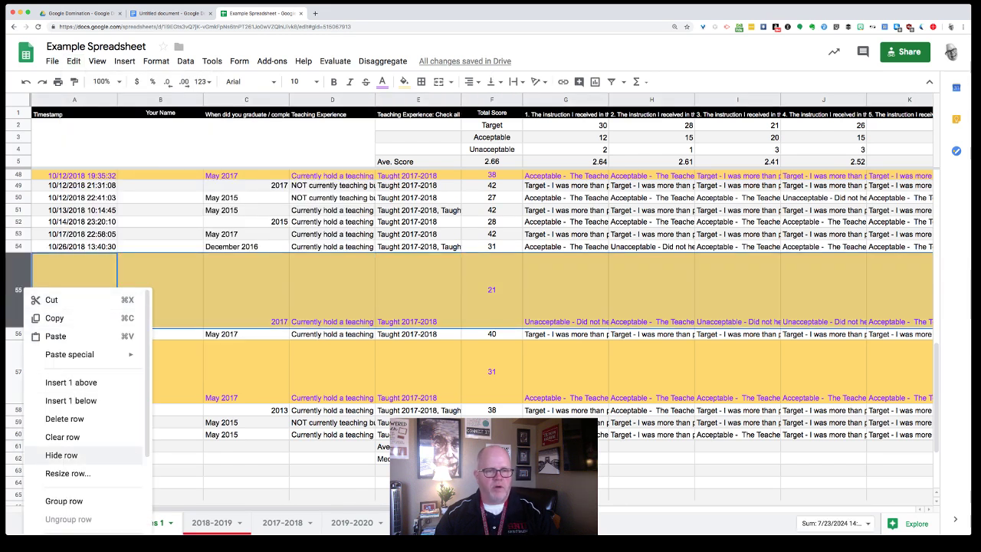
click(62, 437)
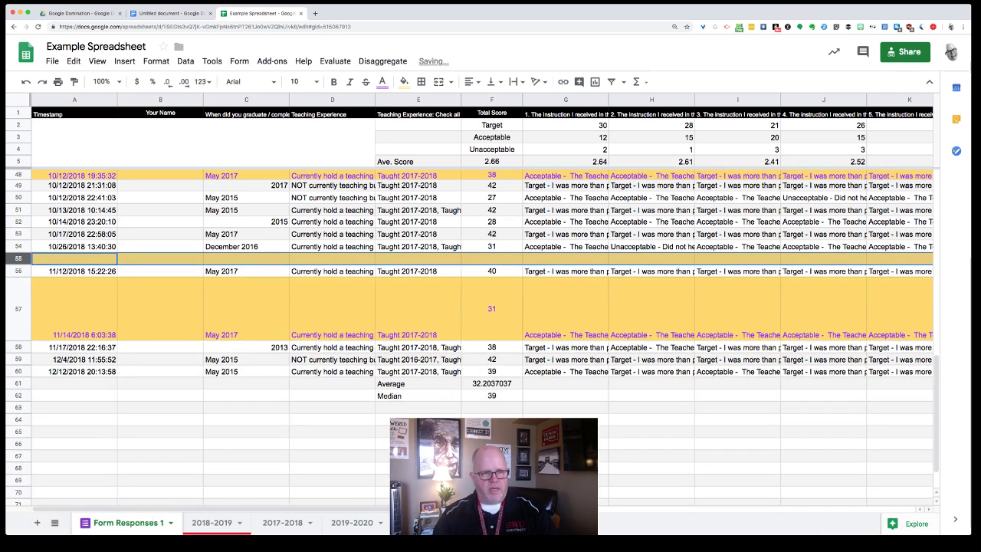
key(super+z)
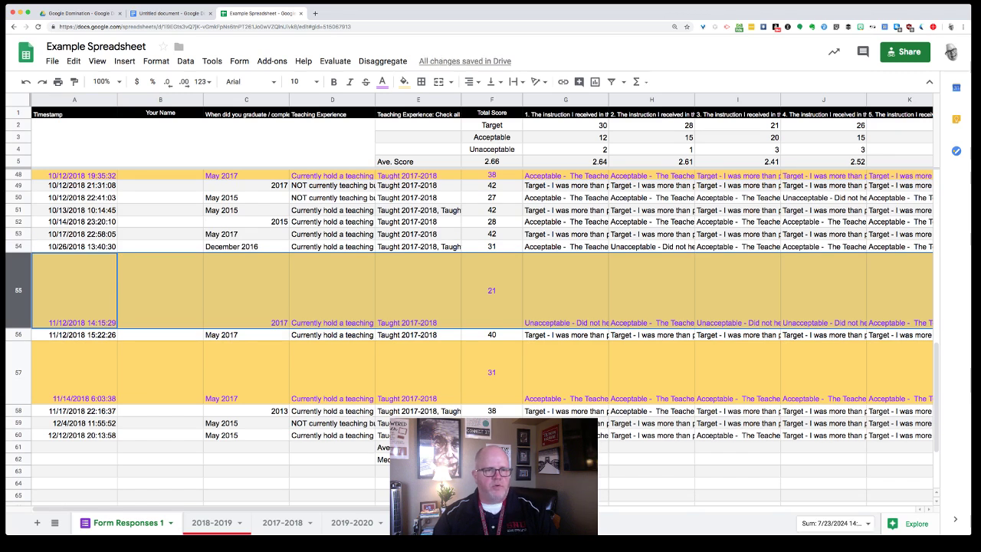
Apply the plain alternating formatting of rows 45 and 46 to rows 48 through 57 with Paint format.
scroll(490, 307, up, 2)
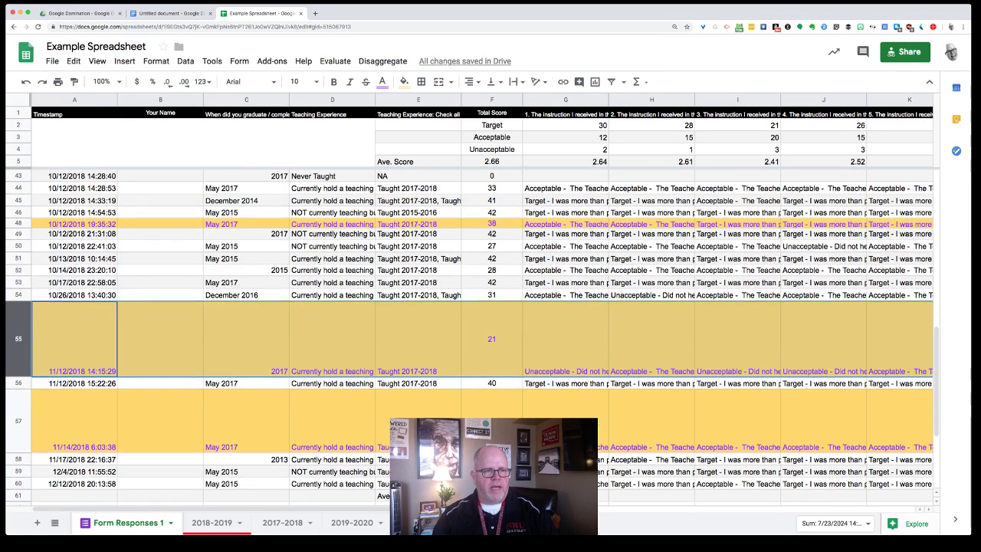
click(19, 200)
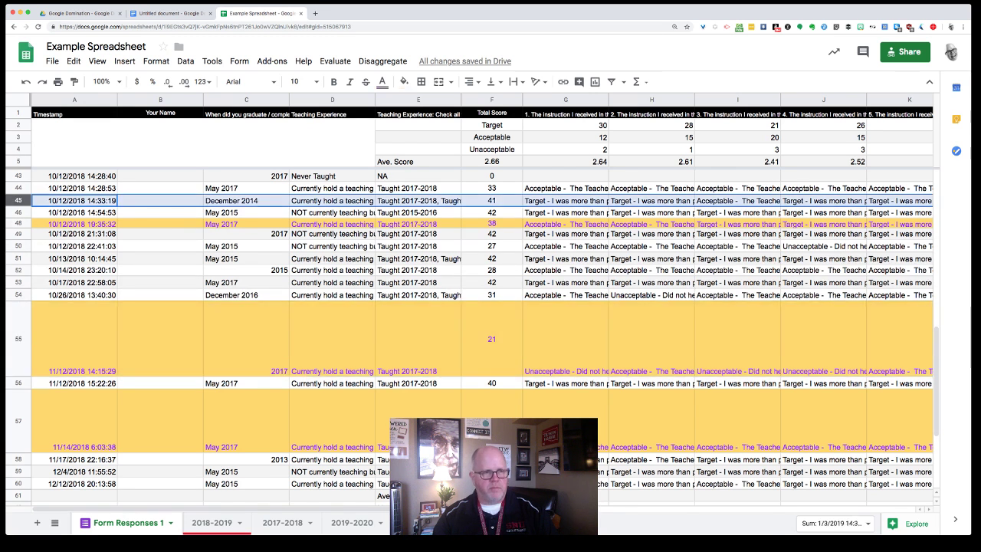
shift+click(18, 212)
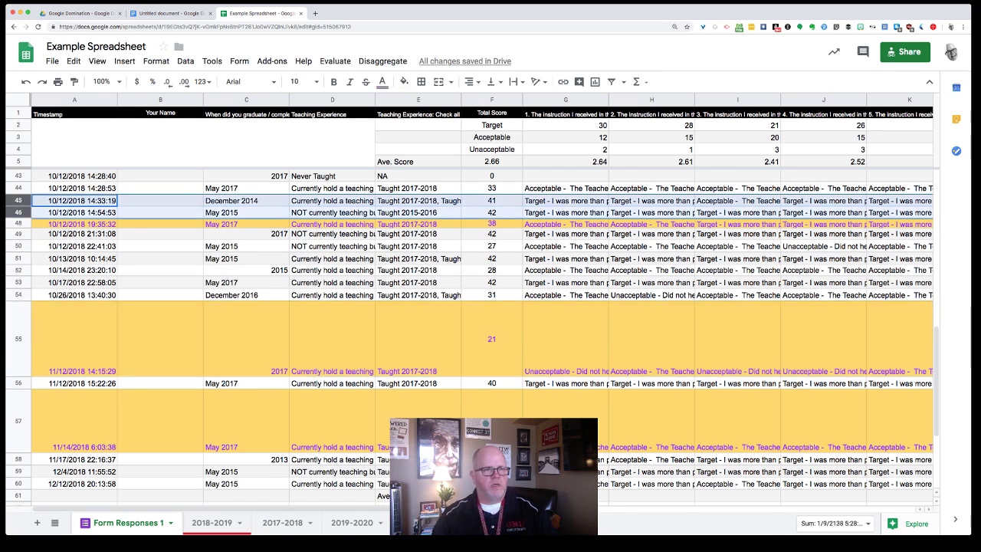
click(73, 82)
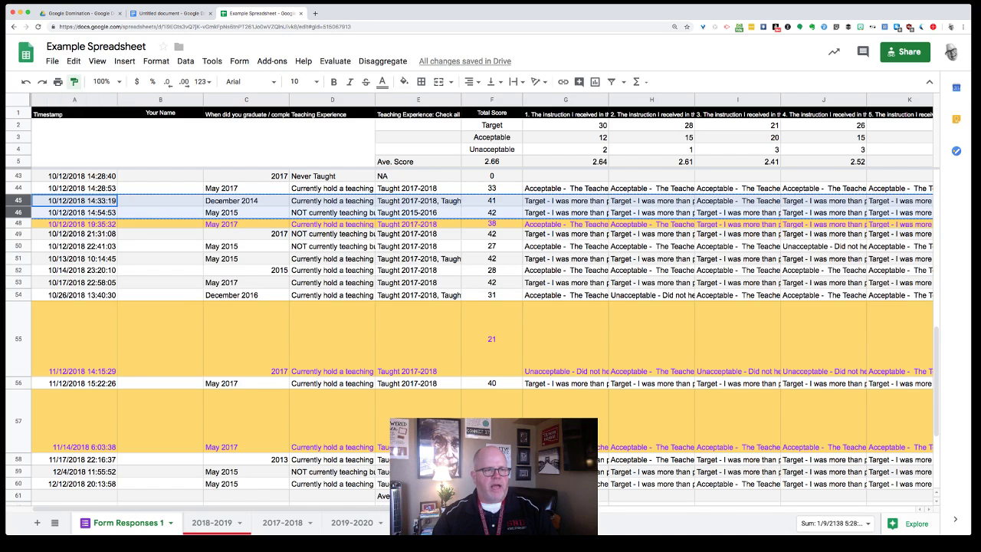
drag(19, 224, 19, 452)
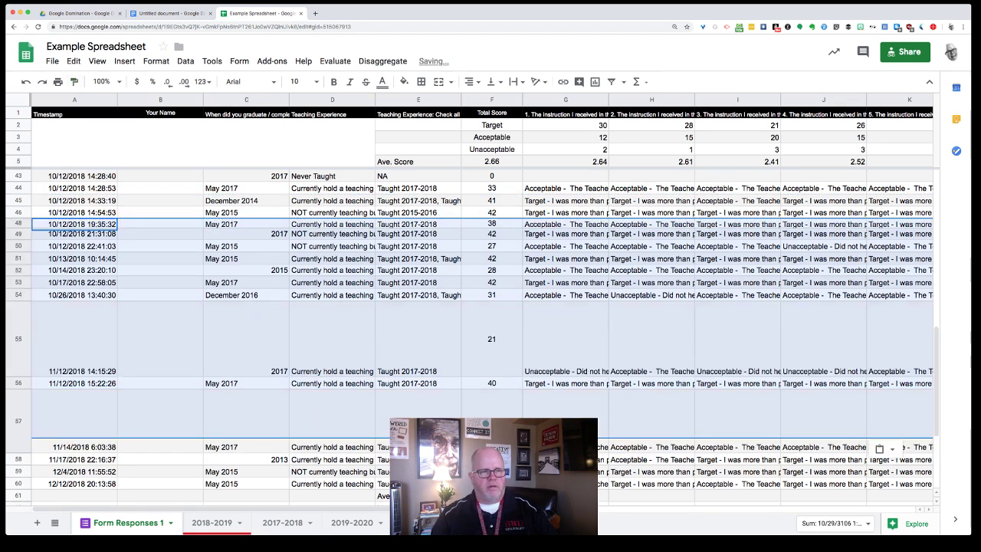
scroll(490, 337, down, 1)
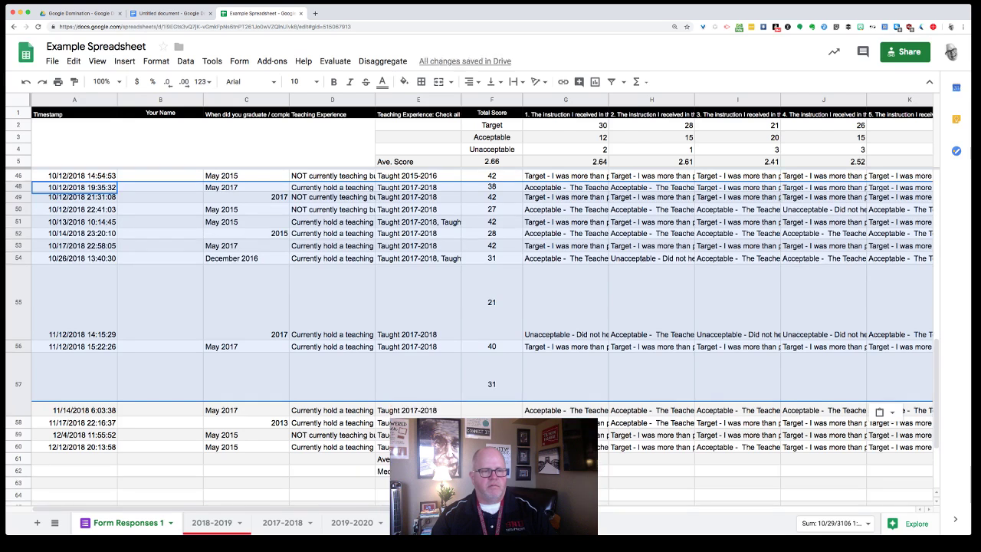
scroll(491, 337, up, 1)
click(160, 327)
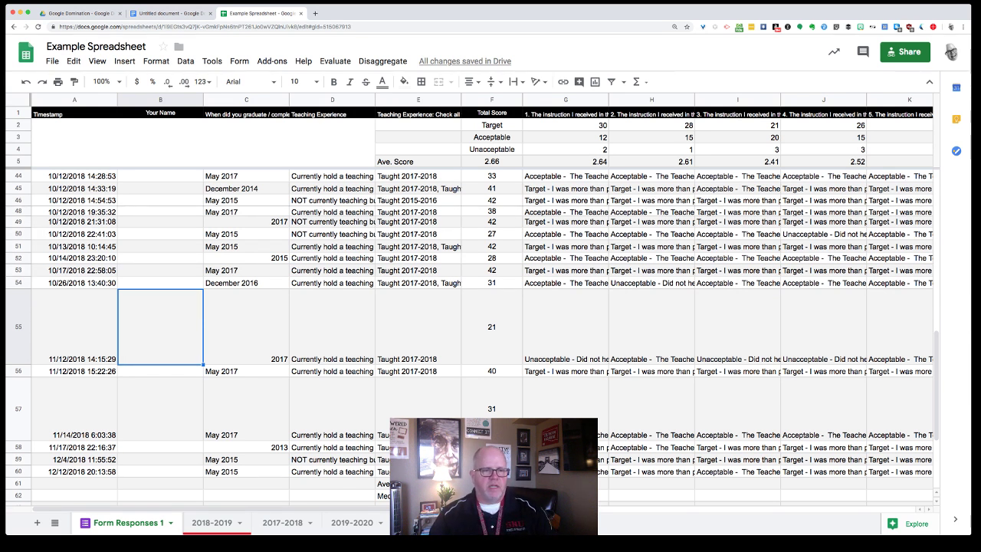
Autofill the May 2015 entry from C51 down to C54 and undo the fill.
click(246, 246)
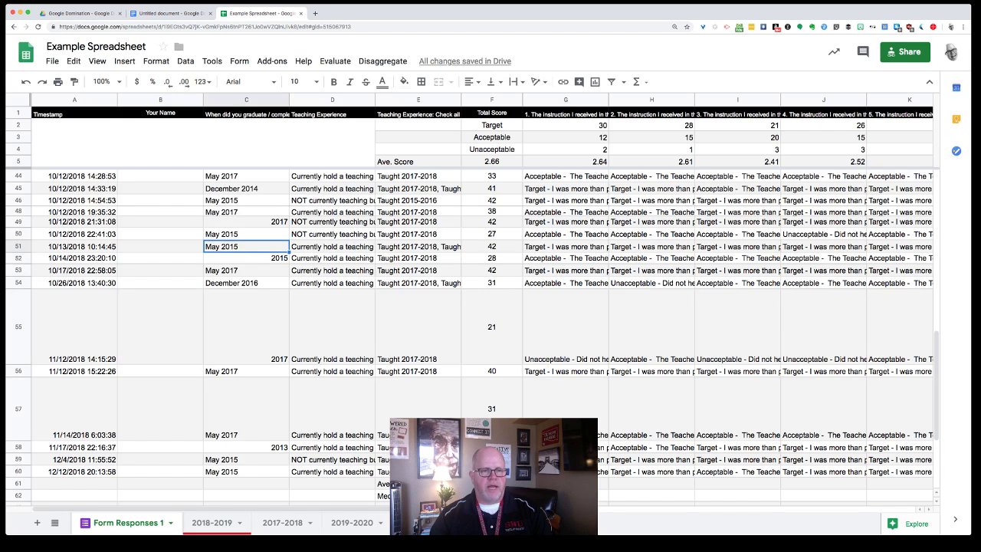
drag(289, 252, 288, 284)
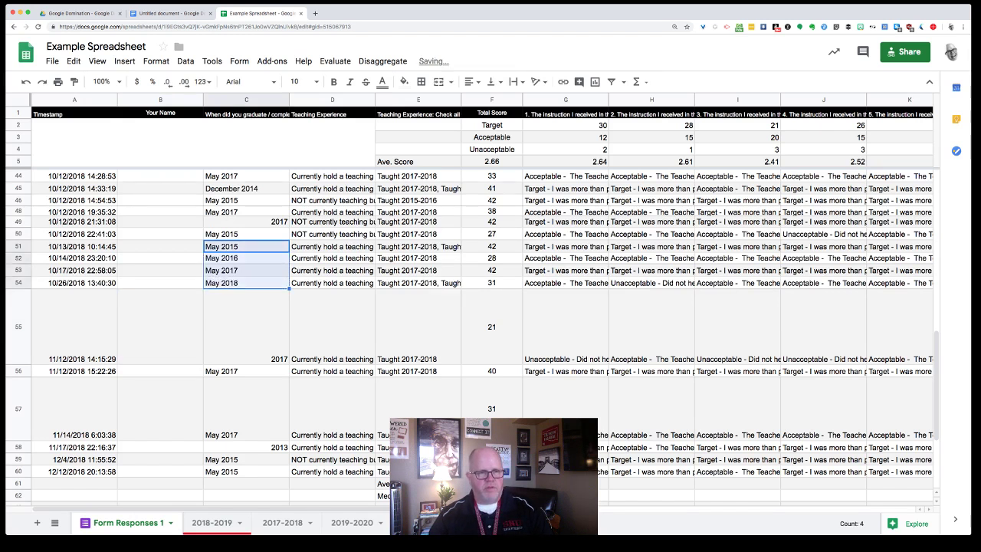
key(super+z)
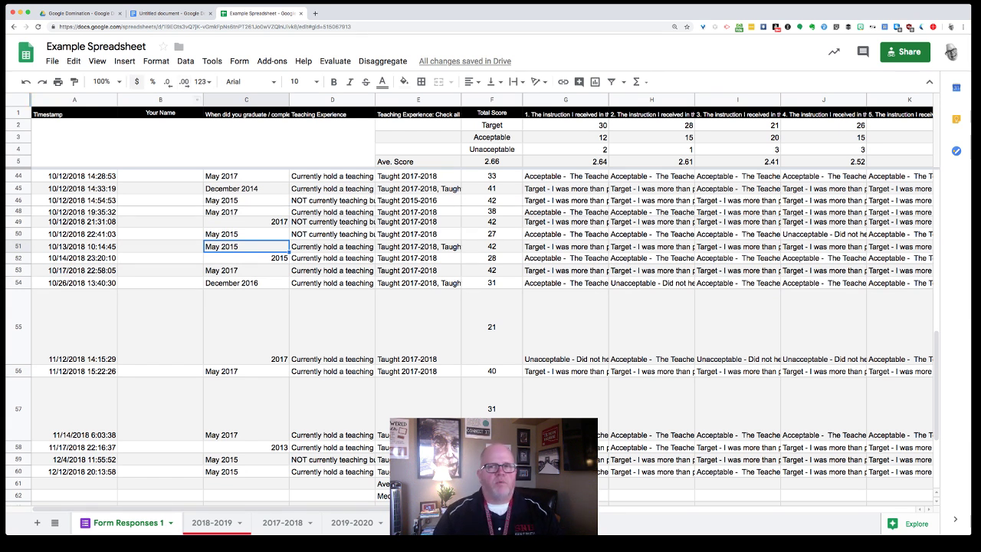
Examine the Freeze option and scroll through the responses to check the frozen header and summary rows.
click(73, 61)
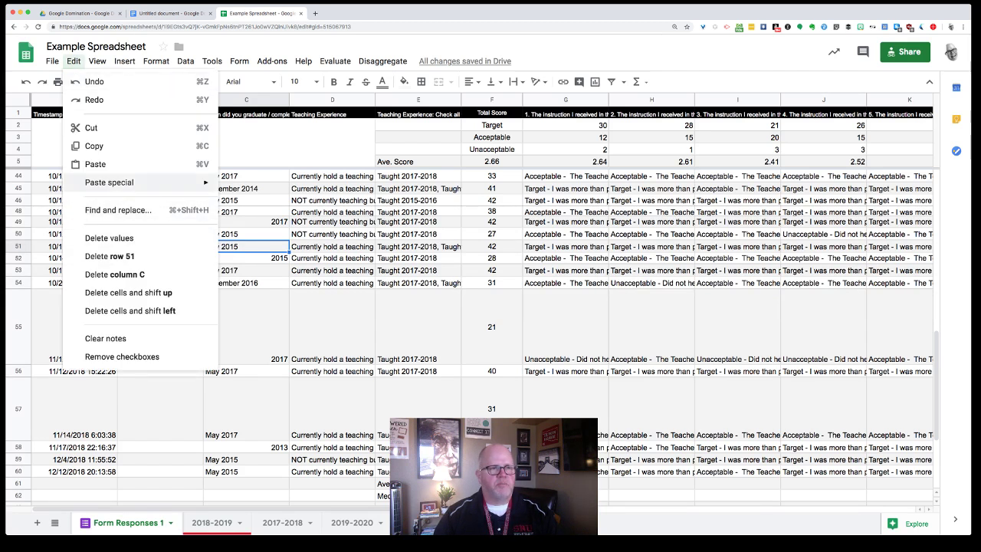
mouse_move(97, 60)
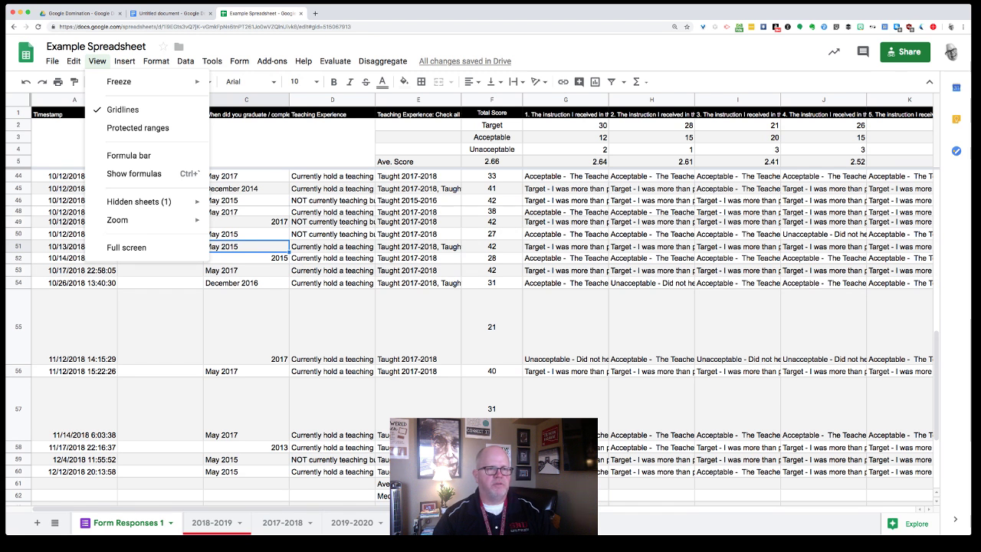
mouse_move(123, 81)
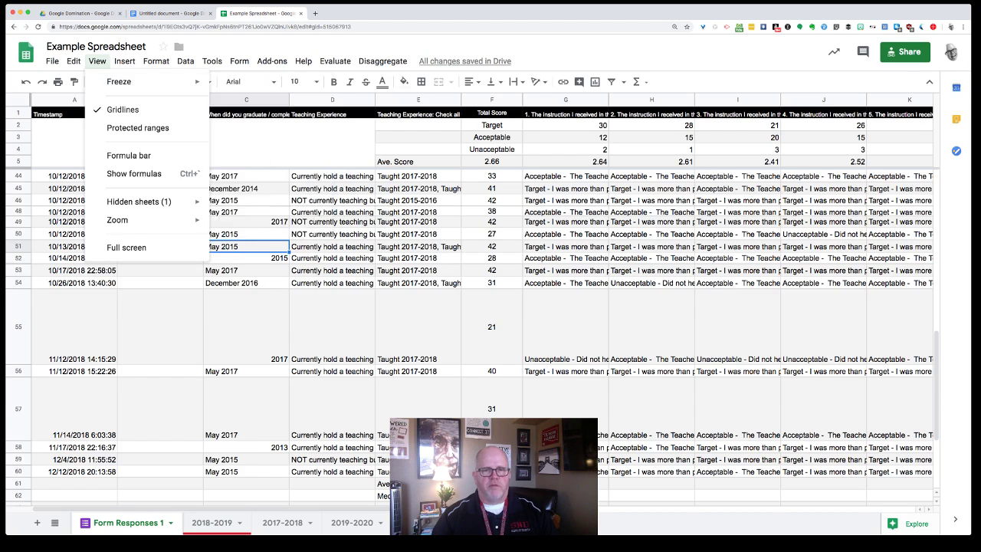
click(566, 327)
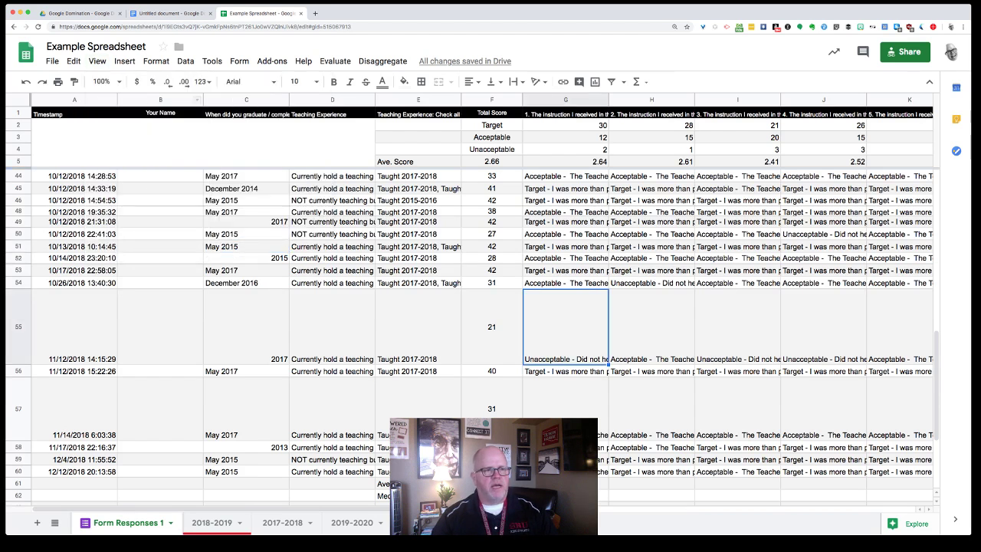
click(198, 143)
click(19, 113)
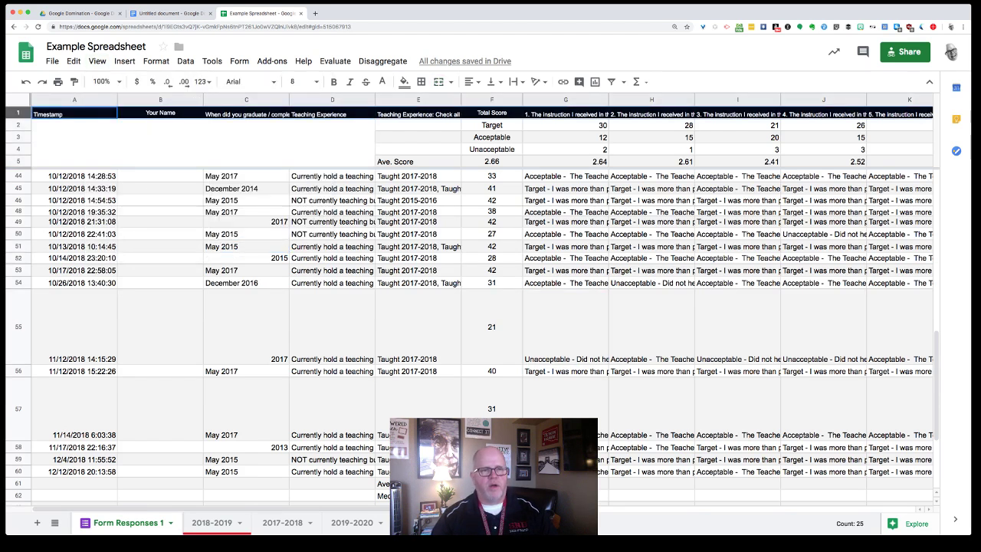
scroll(469, 322, down, 4)
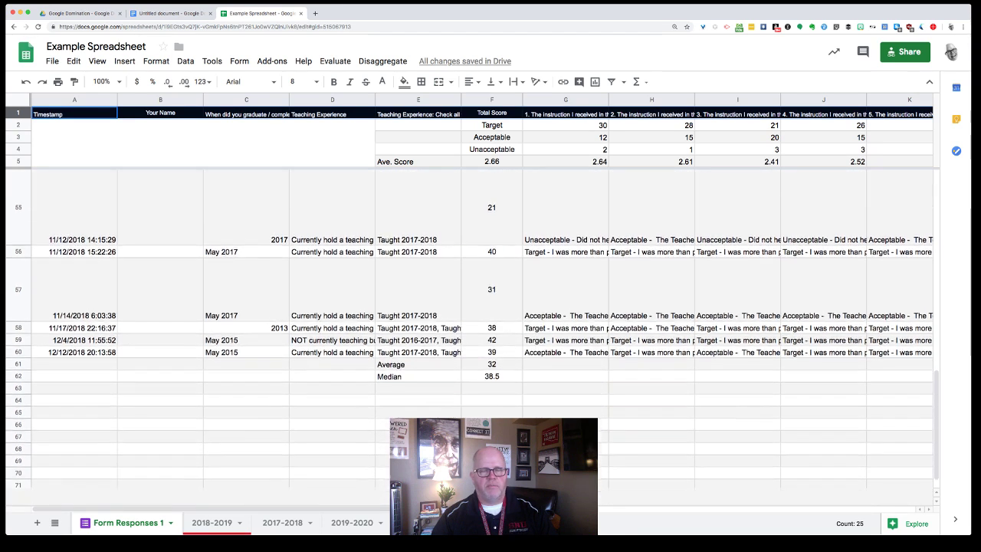
scroll(469, 322, down, 2)
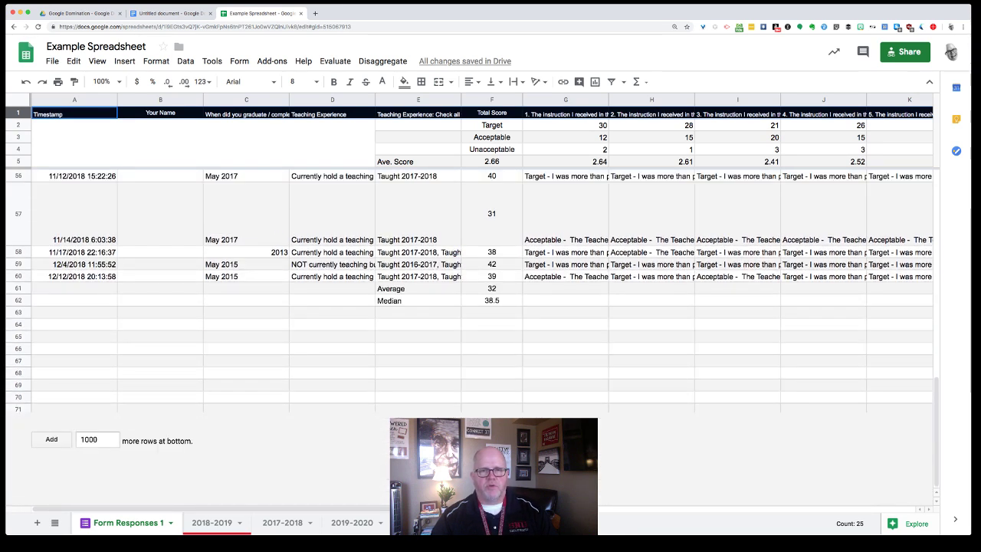
scroll(469, 322, up, 10)
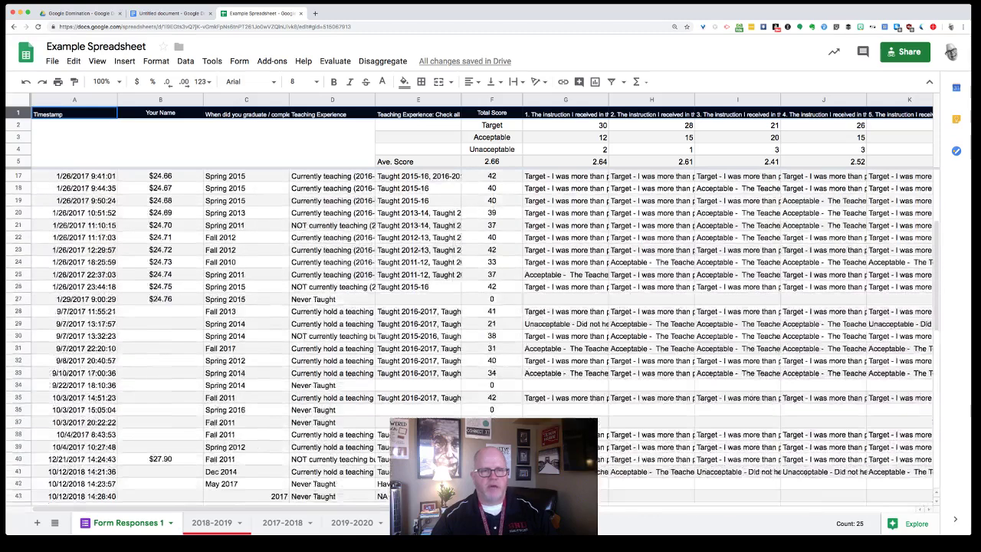
scroll(469, 322, up, 4)
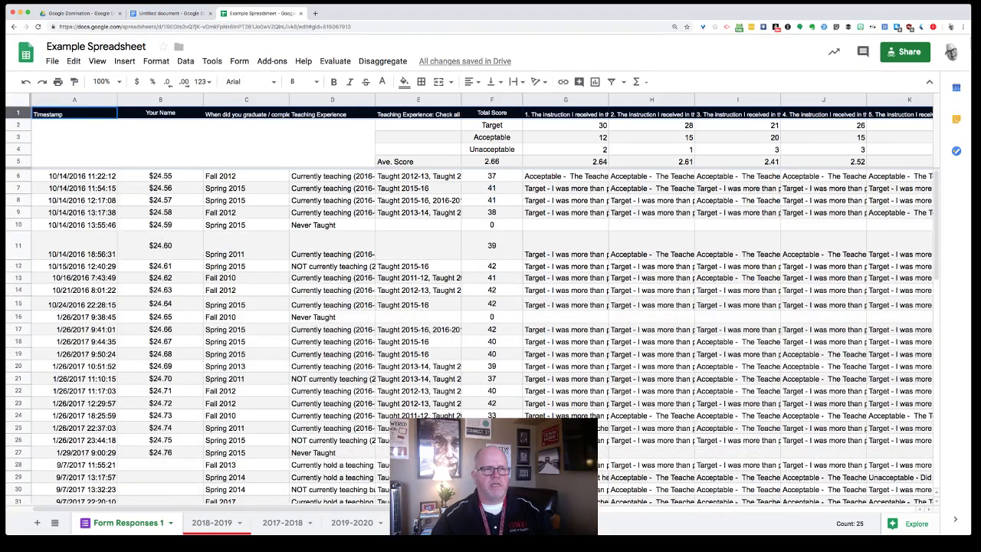
Turn on the formula bar for the Form Responses 1 sheet.
click(73, 61)
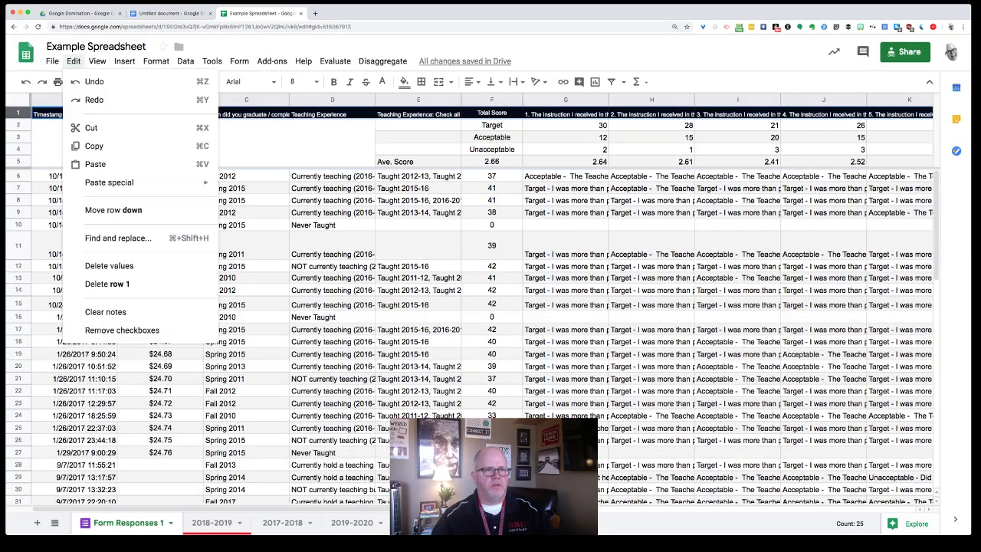
mouse_move(97, 62)
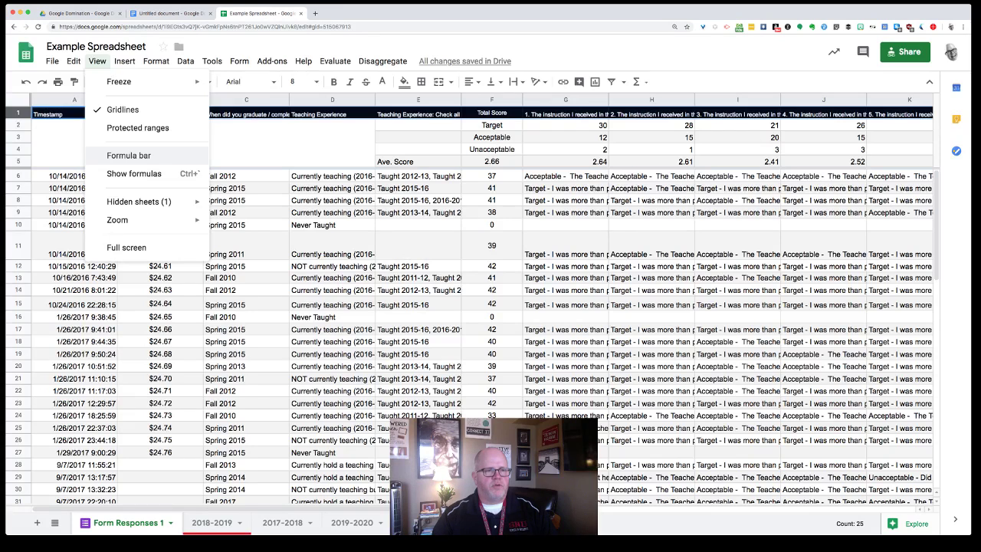
click(128, 155)
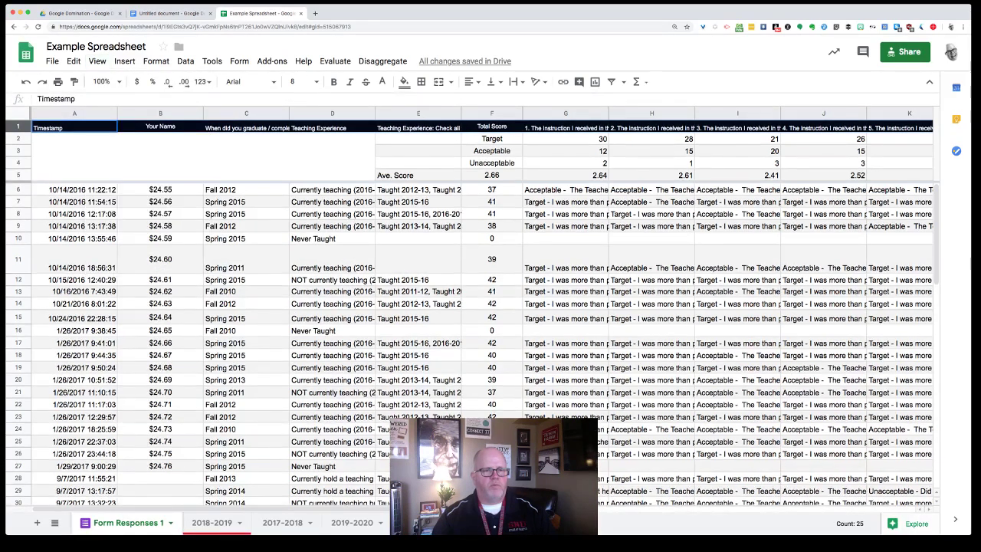
Inspect the AVERAGE formula of the Total Score average in F61 and leave it without changes.
scroll(490, 345, down, 6)
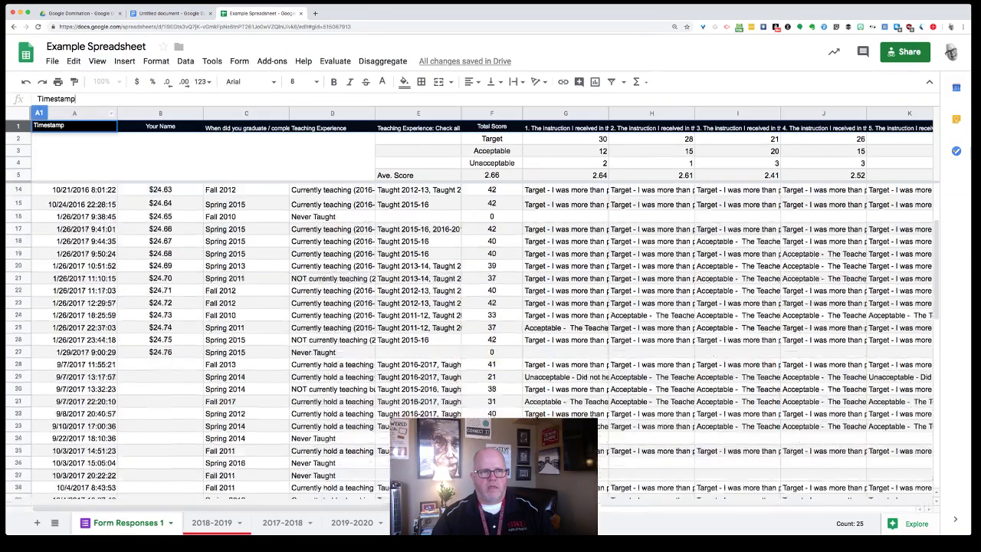
scroll(491, 345, down, 5)
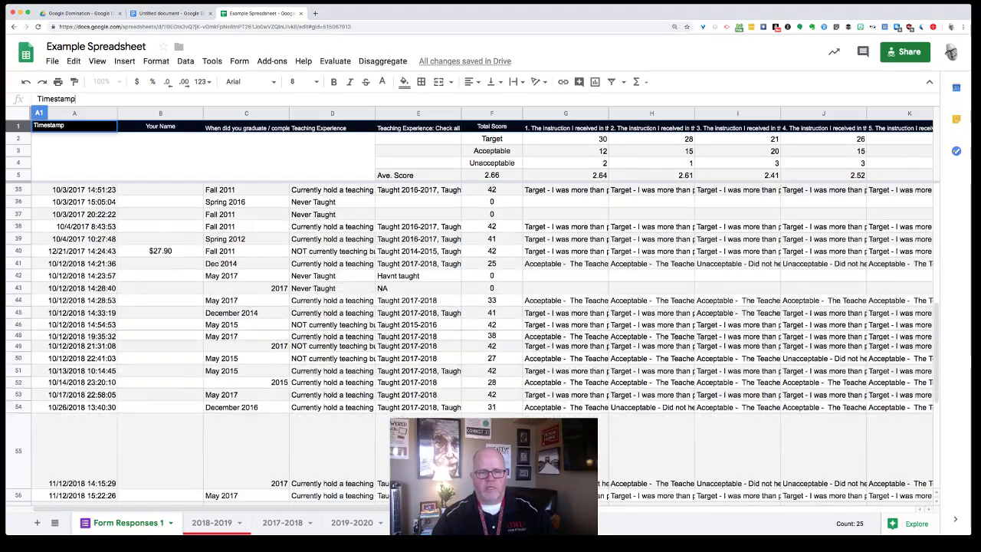
scroll(490, 344, down, 4)
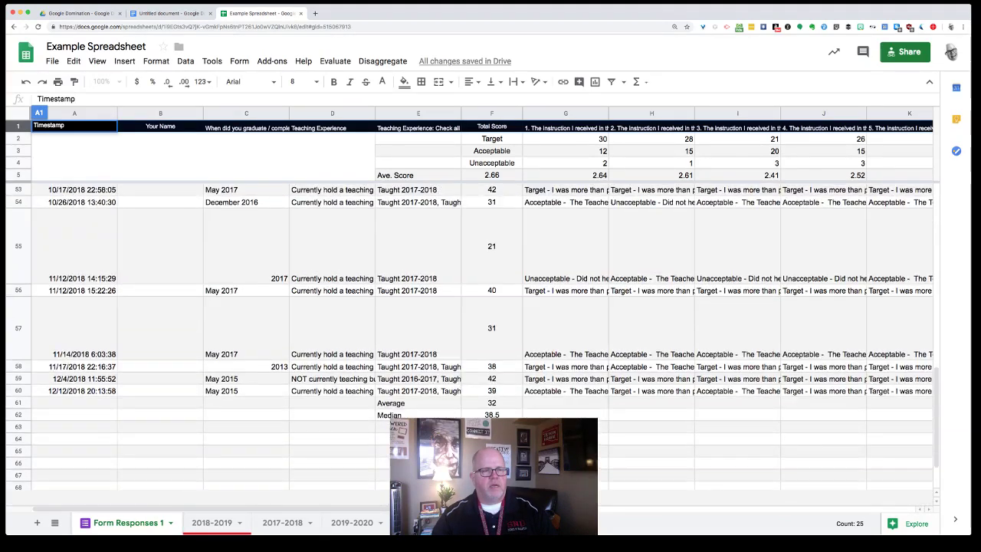
click(492, 403)
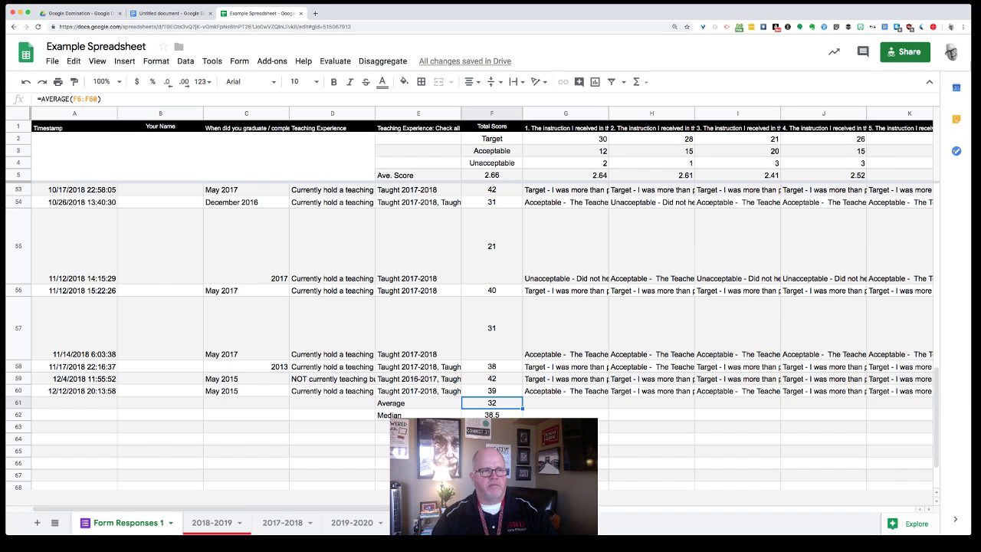
click(102, 98)
click(38, 98)
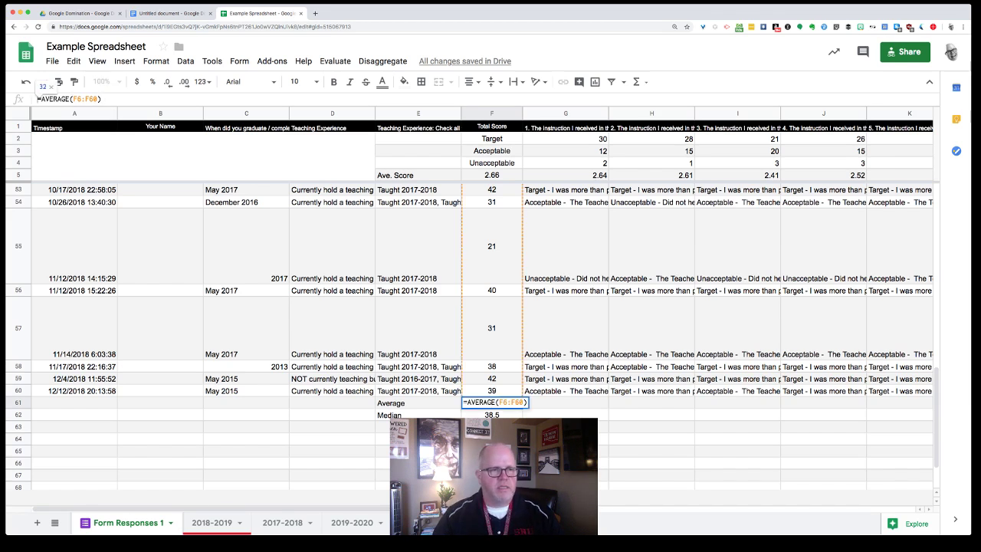
click(102, 99)
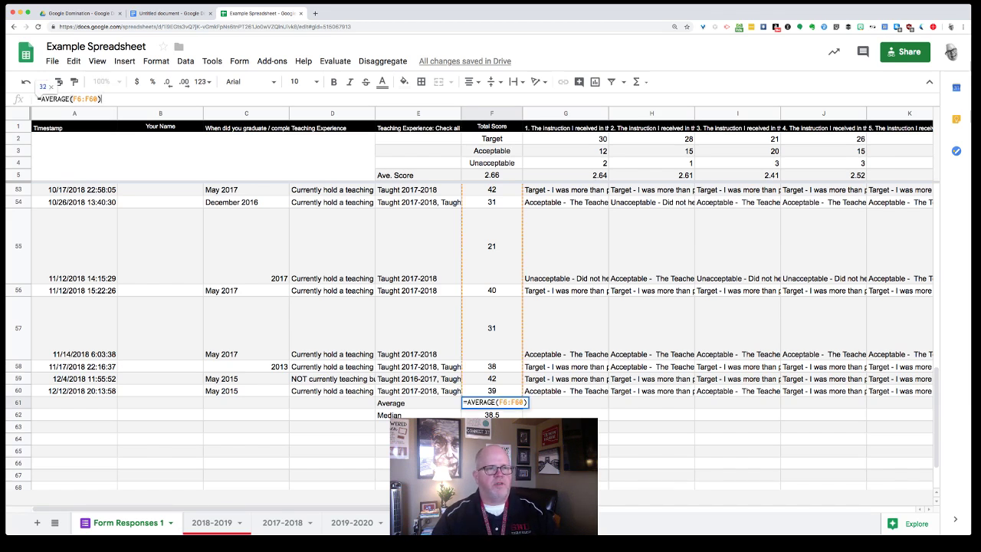
key(Escape)
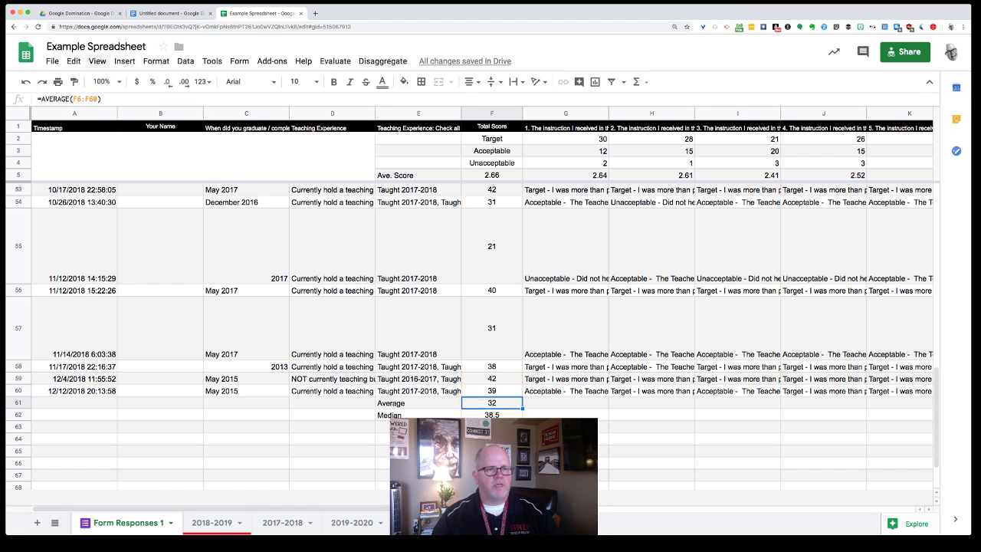
Show the formulas in all cells in place of their results, and turn the formula display off again.
click(97, 62)
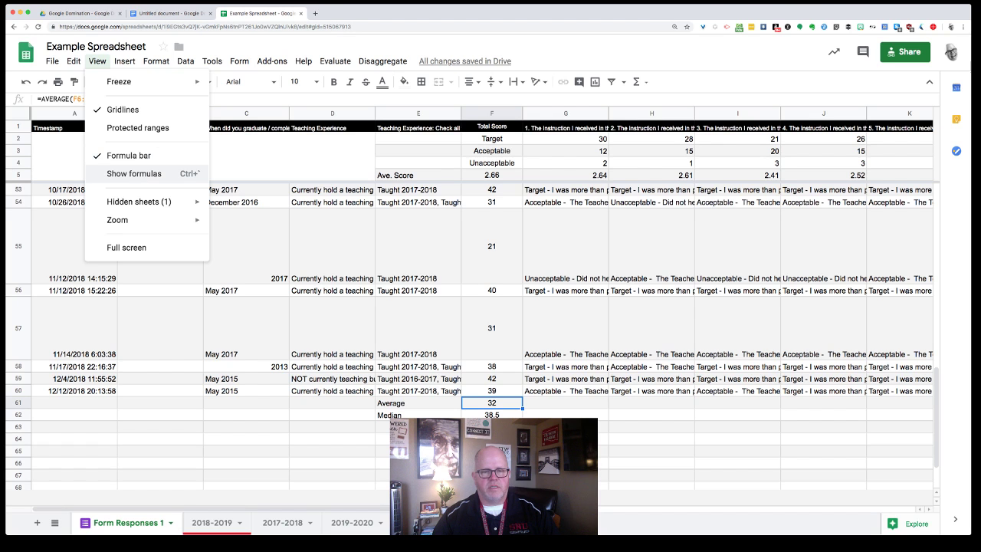
click(134, 173)
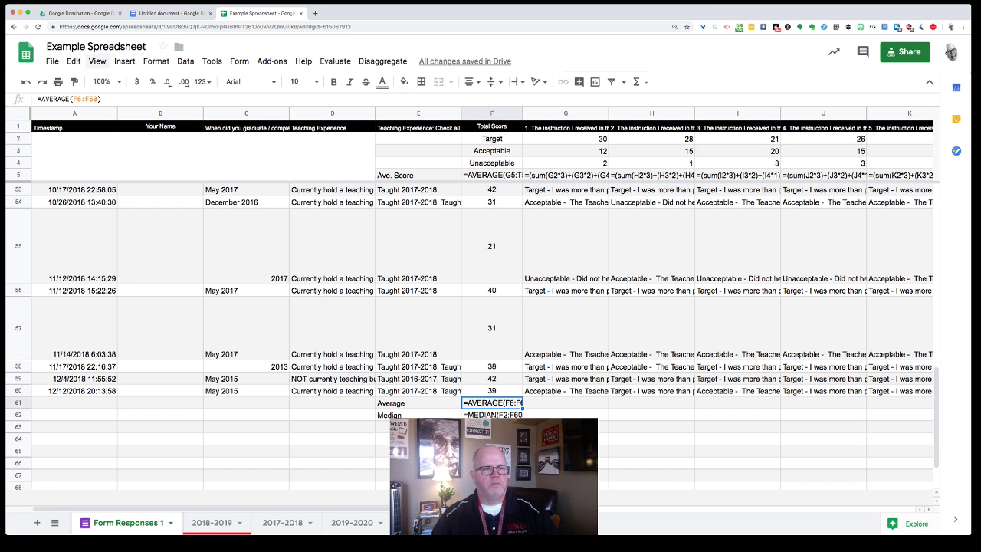
click(96, 61)
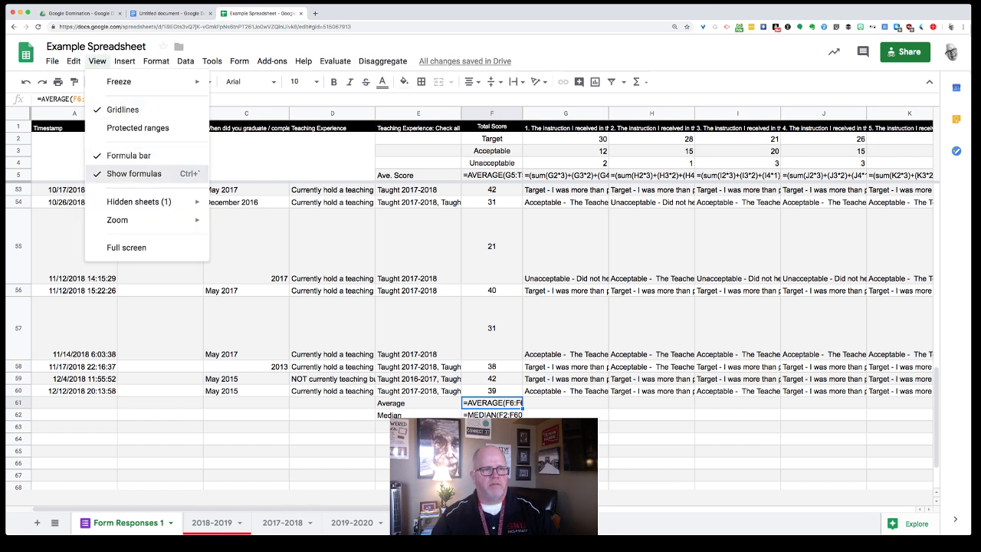
click(169, 174)
click(96, 61)
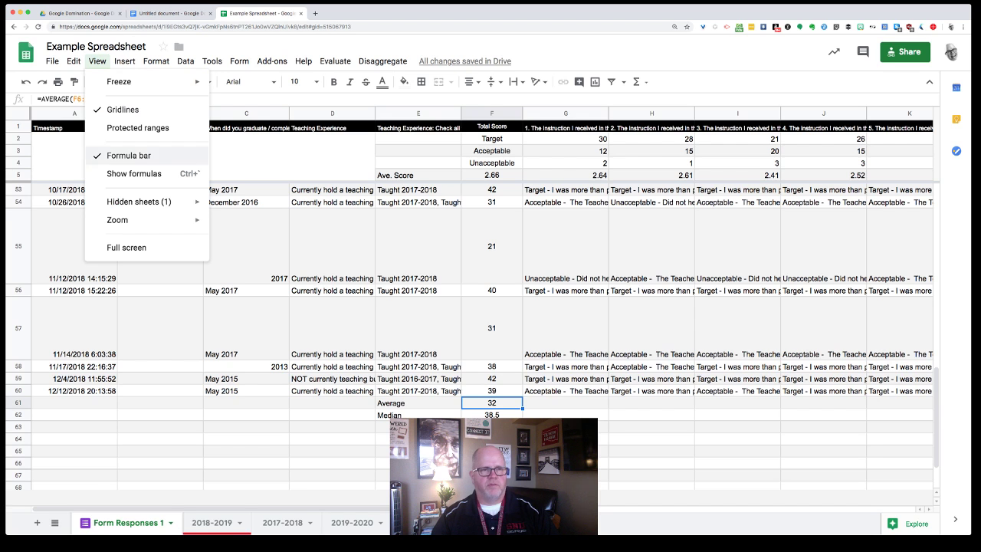
mouse_move(153, 201)
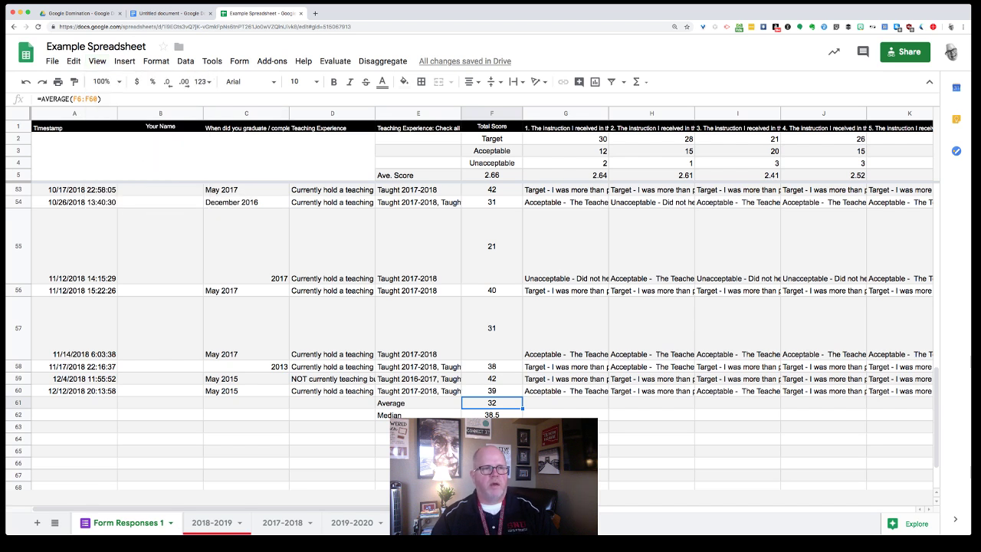
click(96, 60)
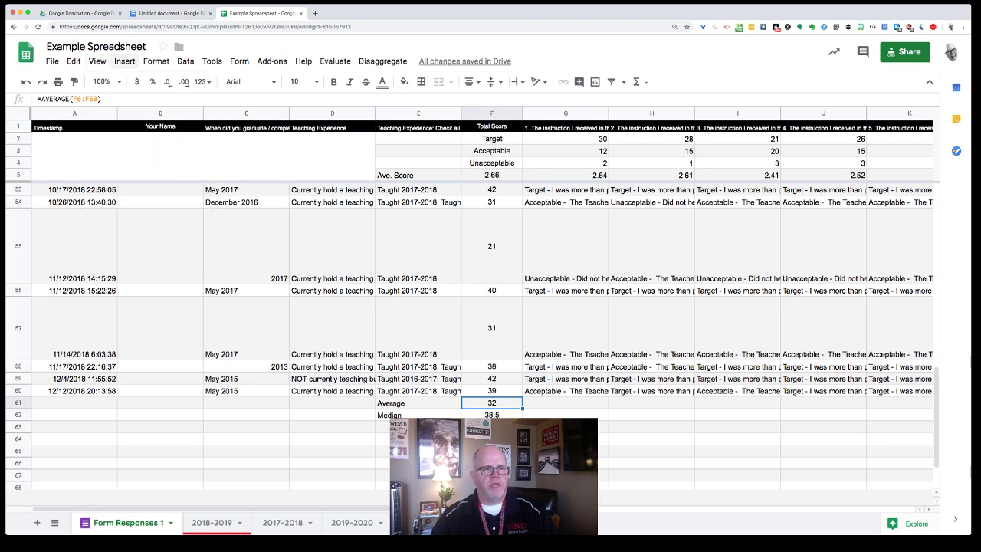
click(125, 60)
mouse_move(156, 60)
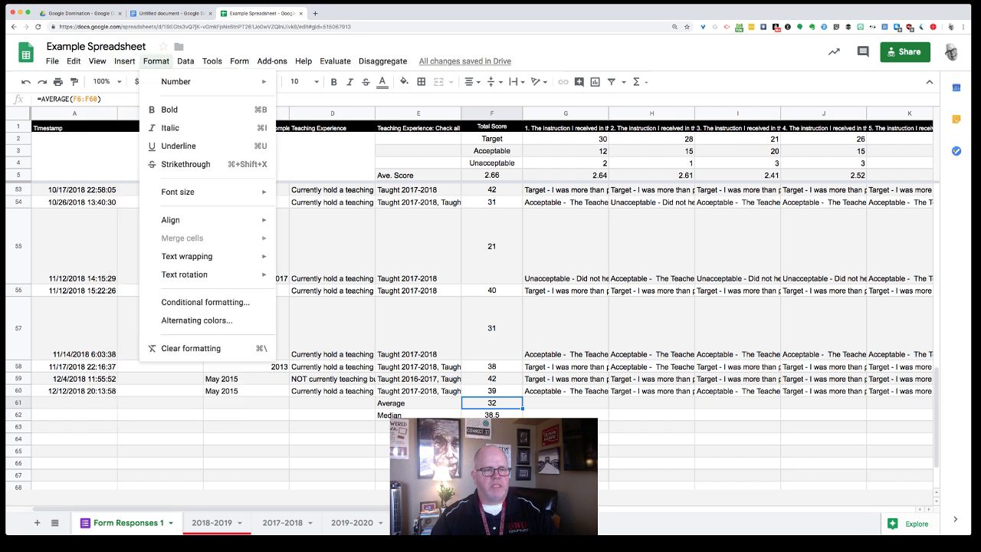
mouse_move(184, 81)
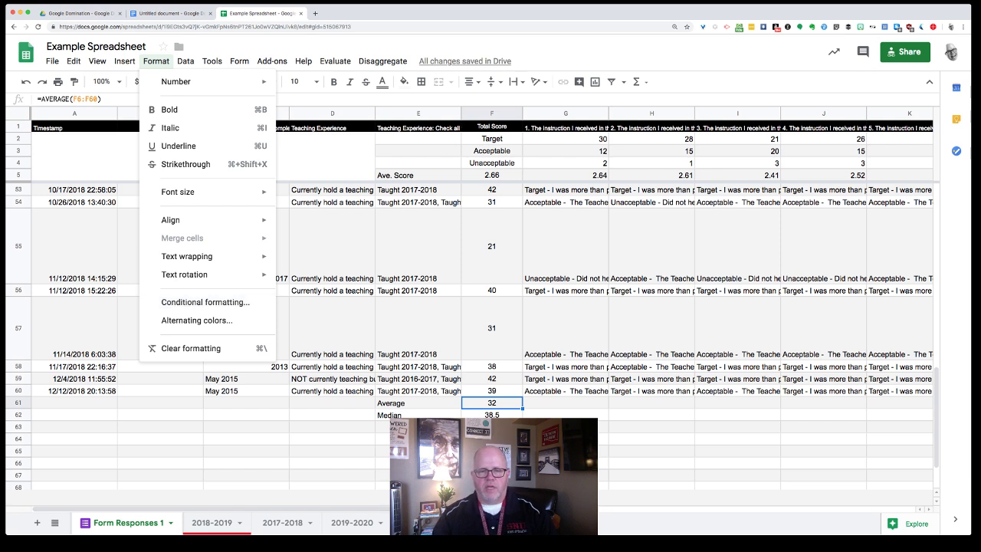
key(Escape)
Select the total scores in F6:F60 and start a conditional formatting rule for them.
key(Up)
scroll(473, 344, up, 15)
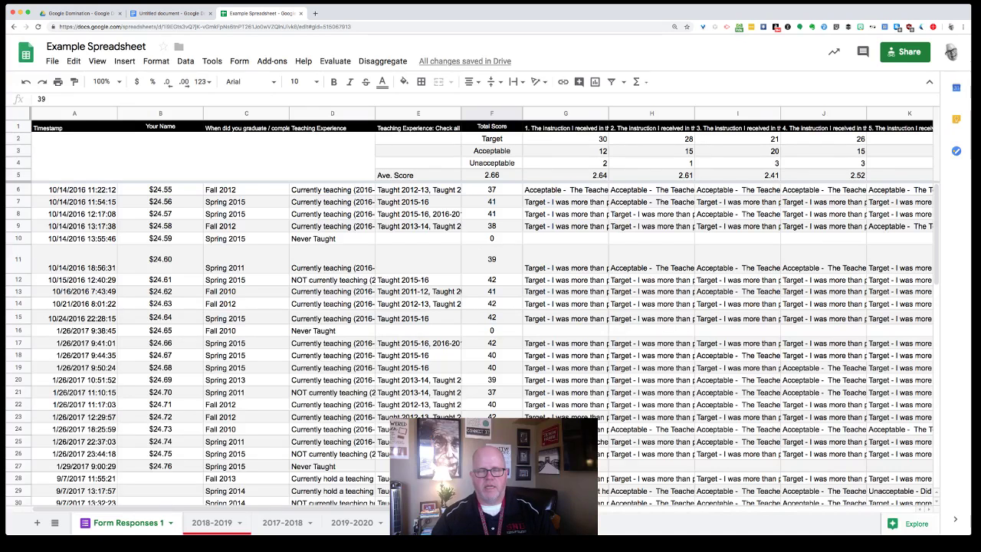
shift+click(492, 189)
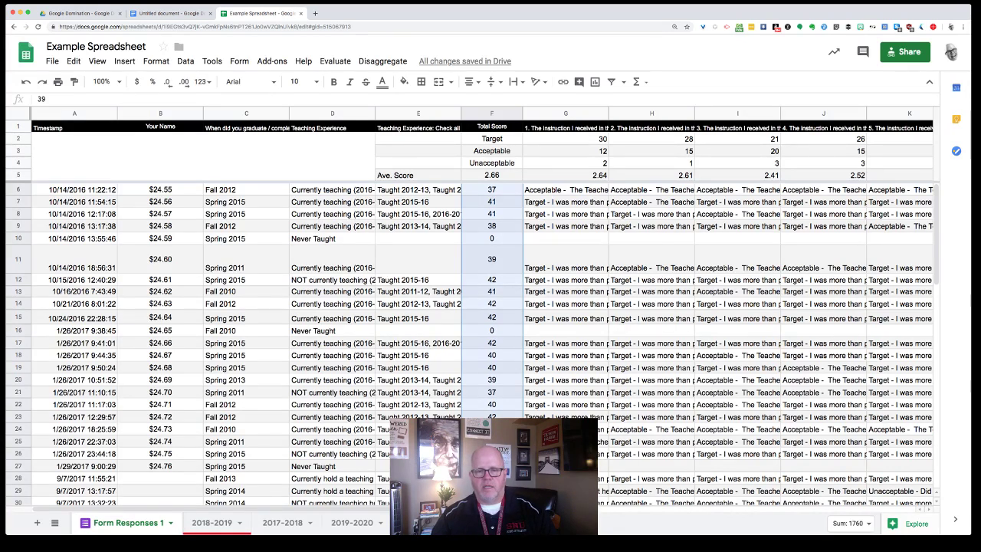
right_click(506, 193)
scroll(567, 350, down, 2)
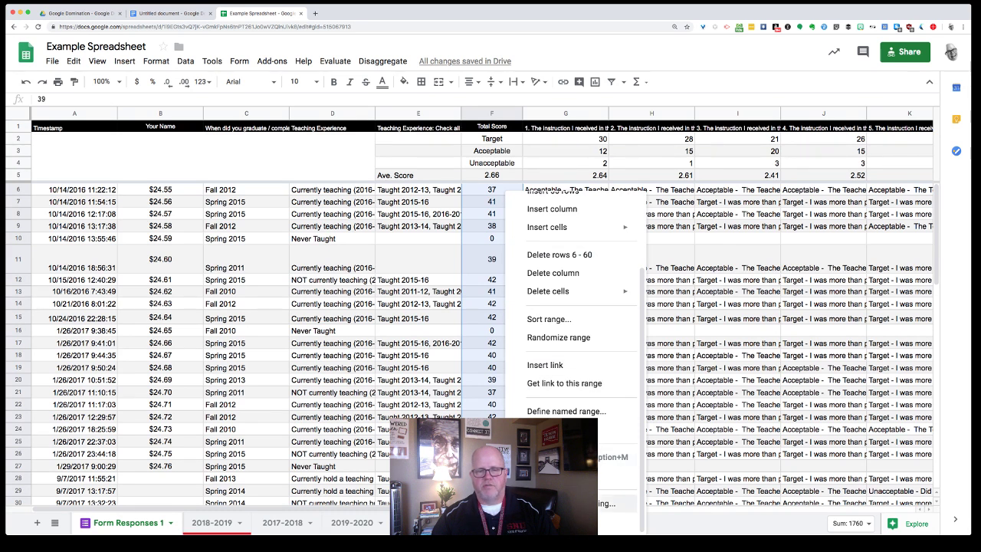
click(614, 503)
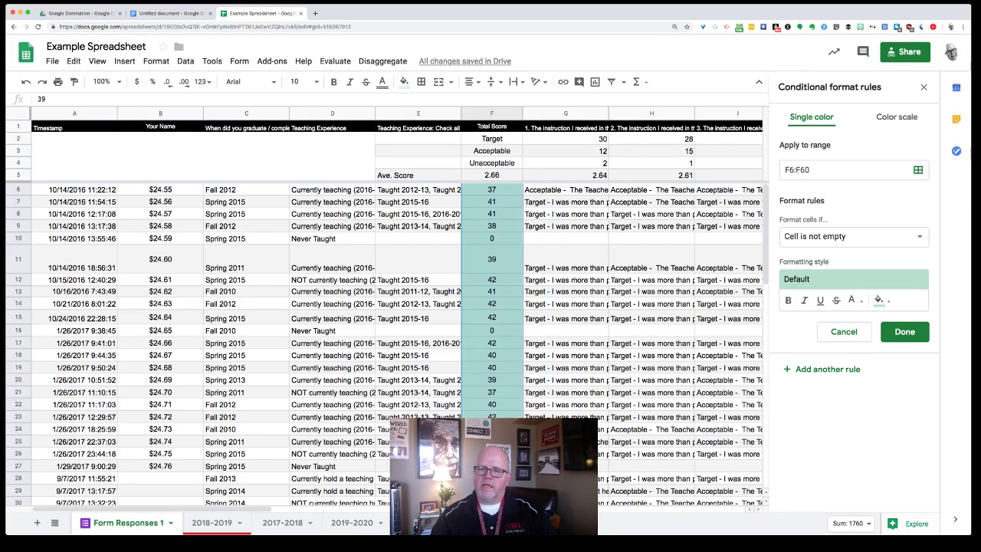
Set the rule's condition for F6:F60 to greater than or equal to 38.
click(854, 236)
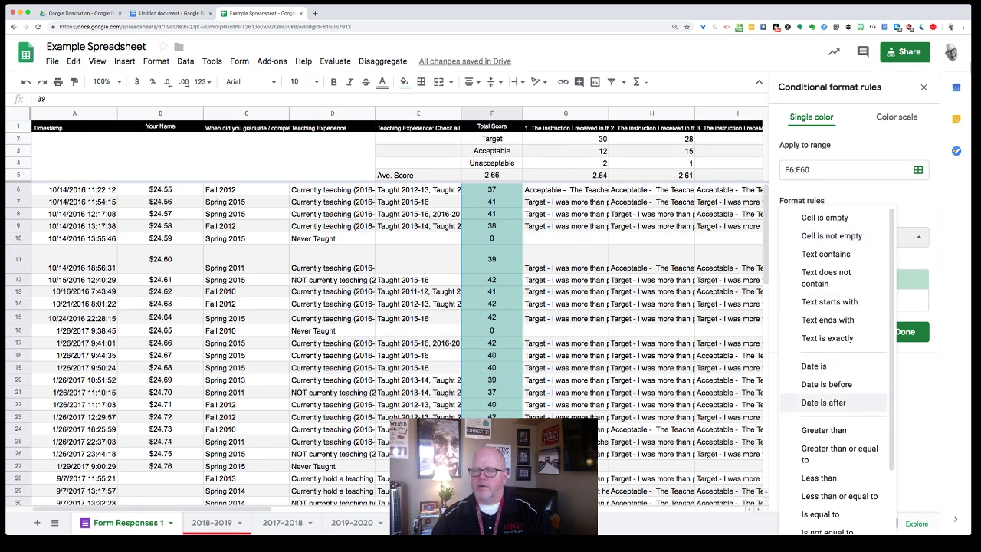
click(824, 430)
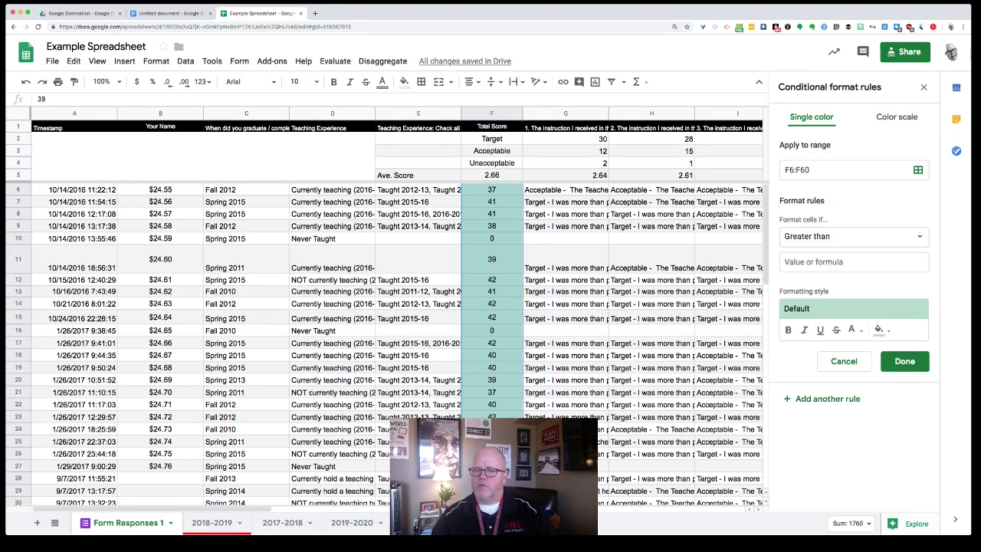
click(851, 236)
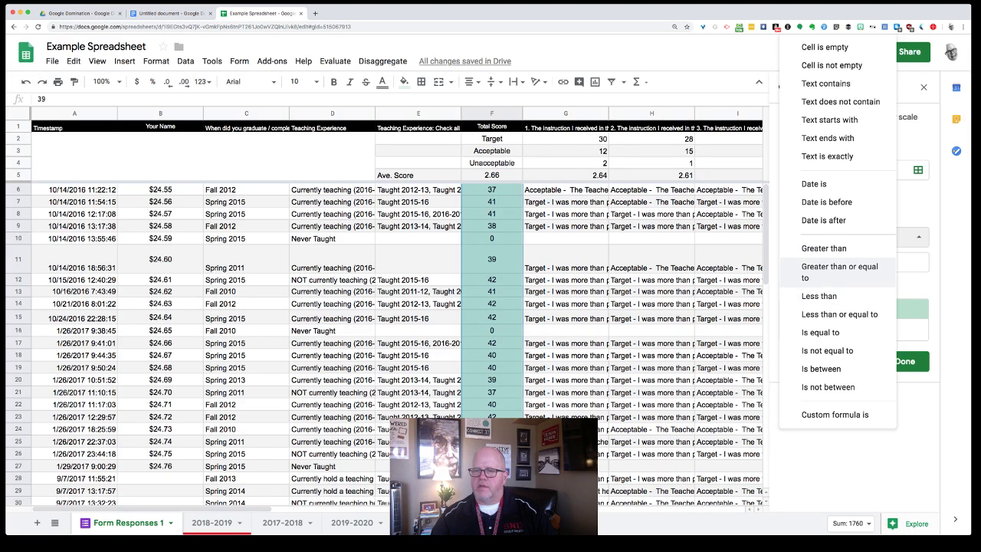
click(839, 272)
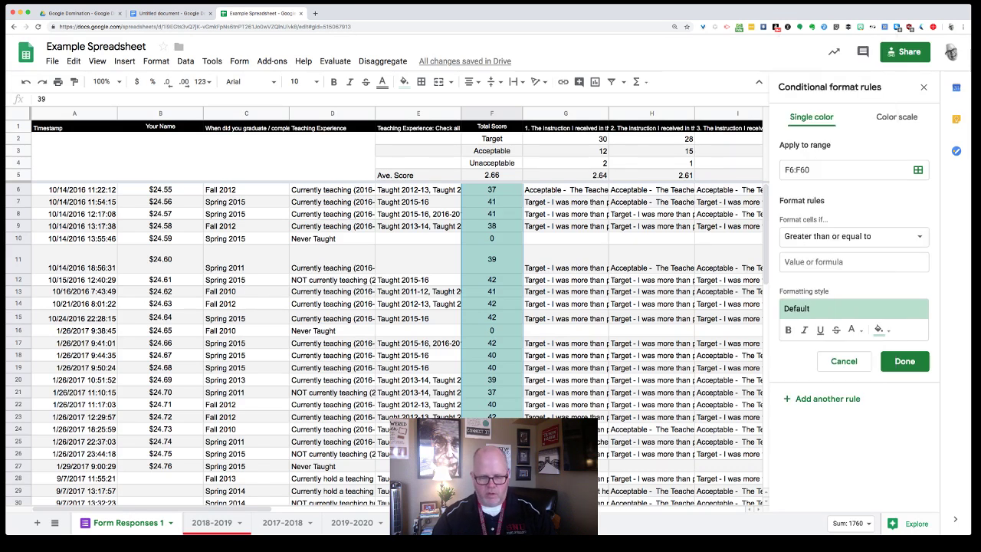
text(45)
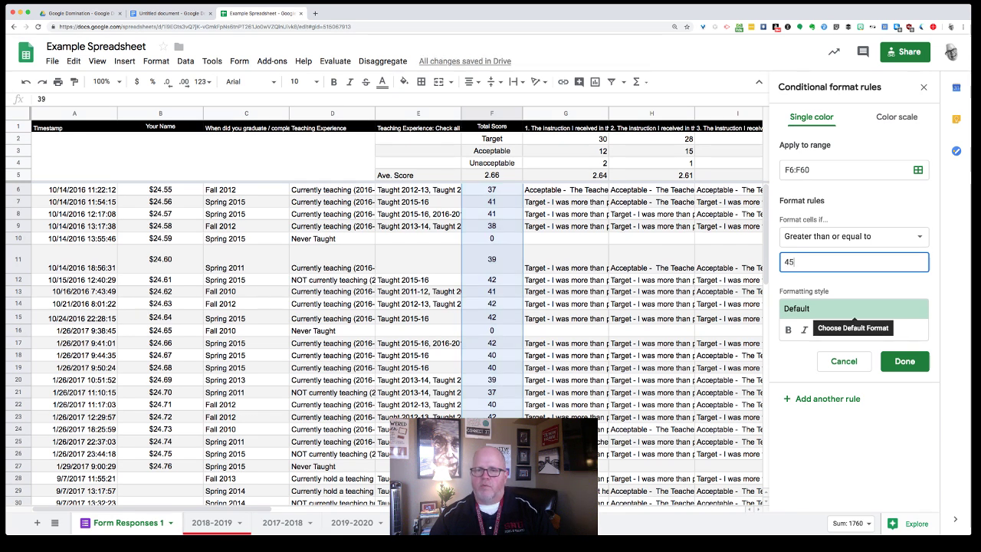
mouse_move(200, 509)
mouse_down()
mouse_move(672, 509)
mouse_move(199, 509)
mouse_up()
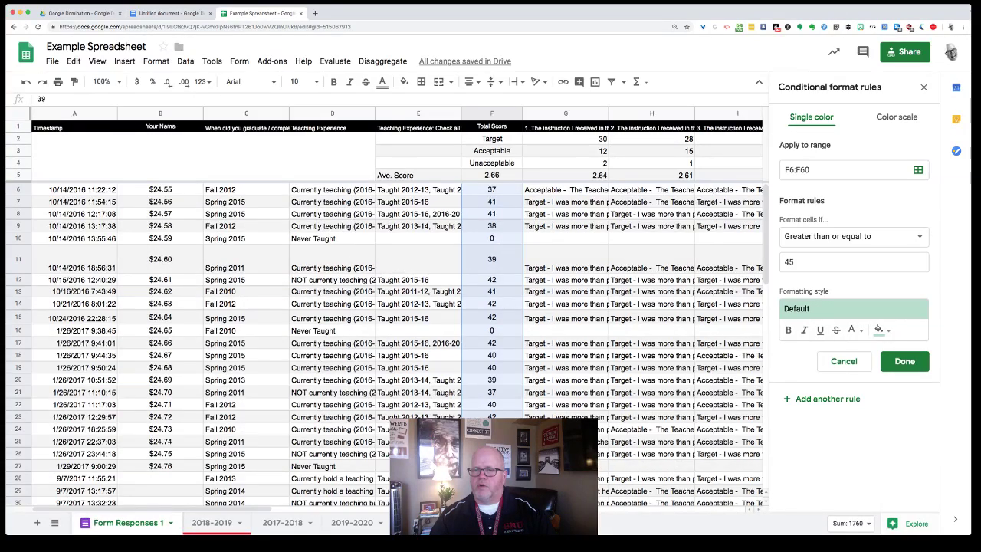
double_click(789, 261)
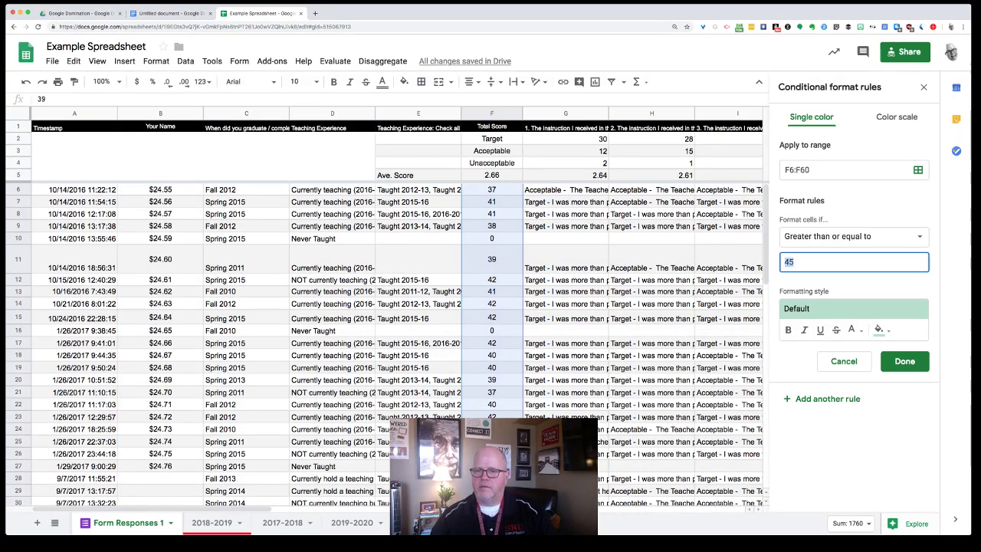
text(38)
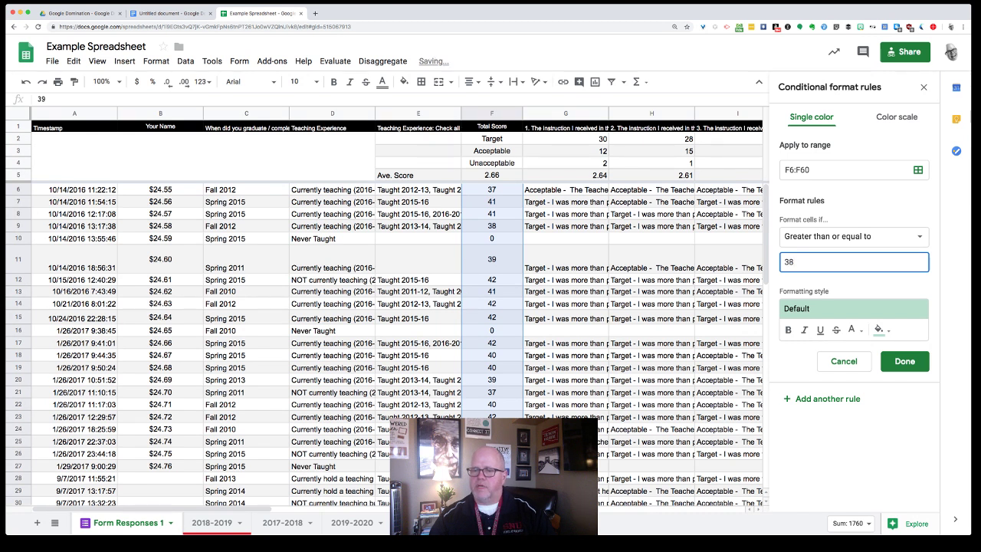
Format the matching scores with a dark green fill and white text, and save the rule.
click(879, 330)
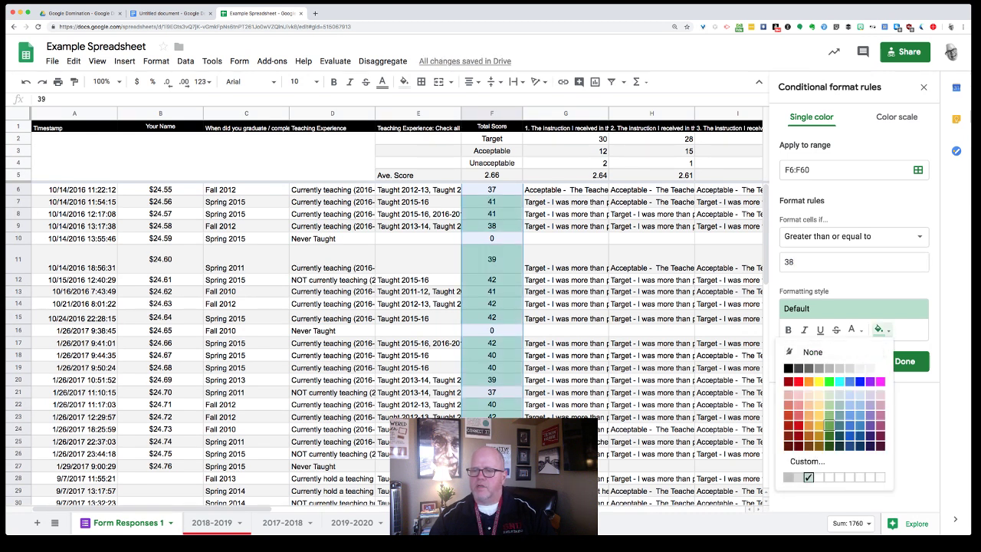
click(829, 435)
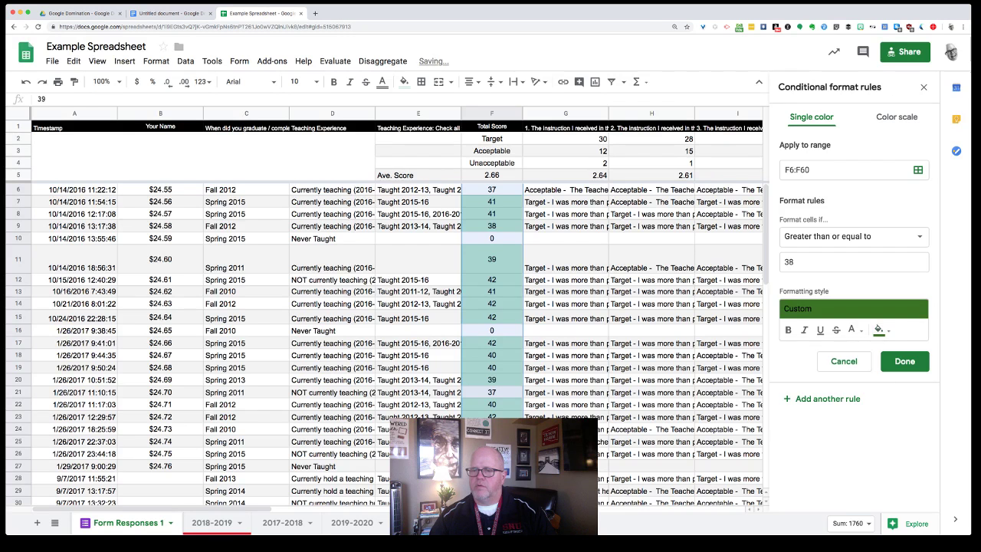
click(851, 329)
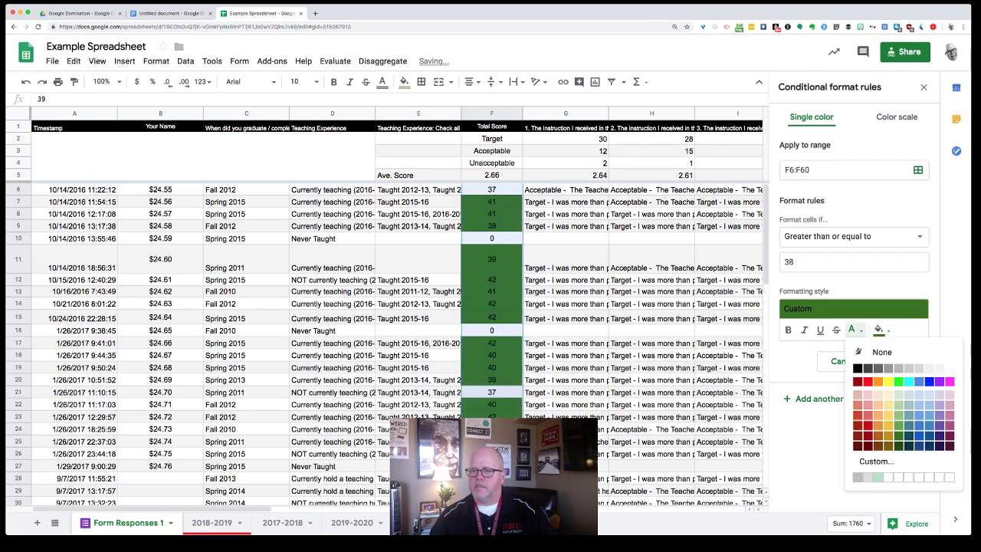
click(949, 368)
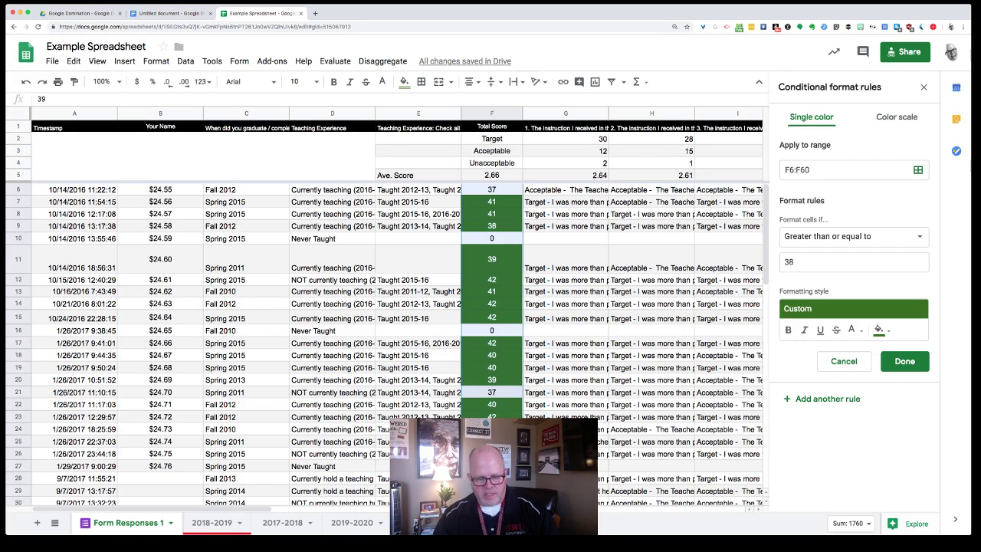
double_click(790, 262)
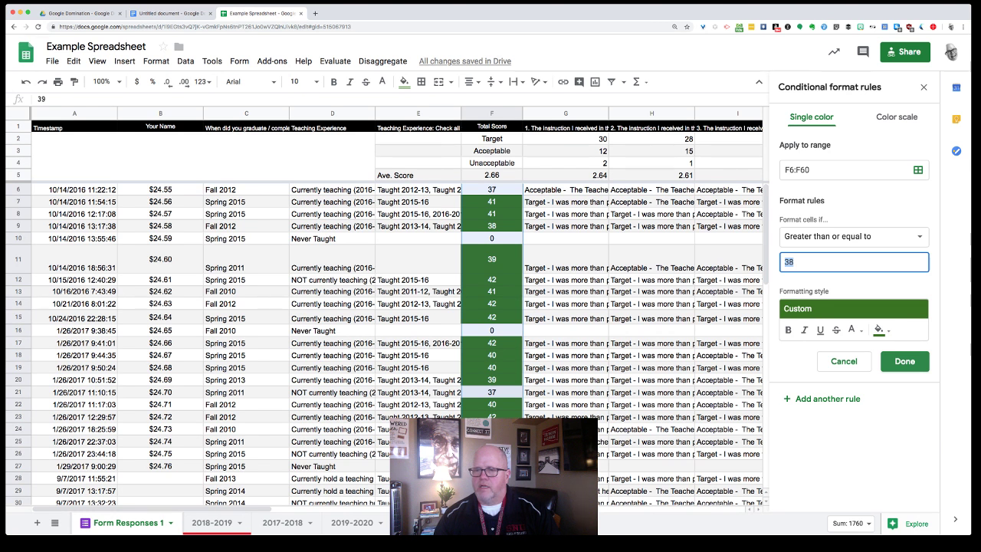
click(904, 361)
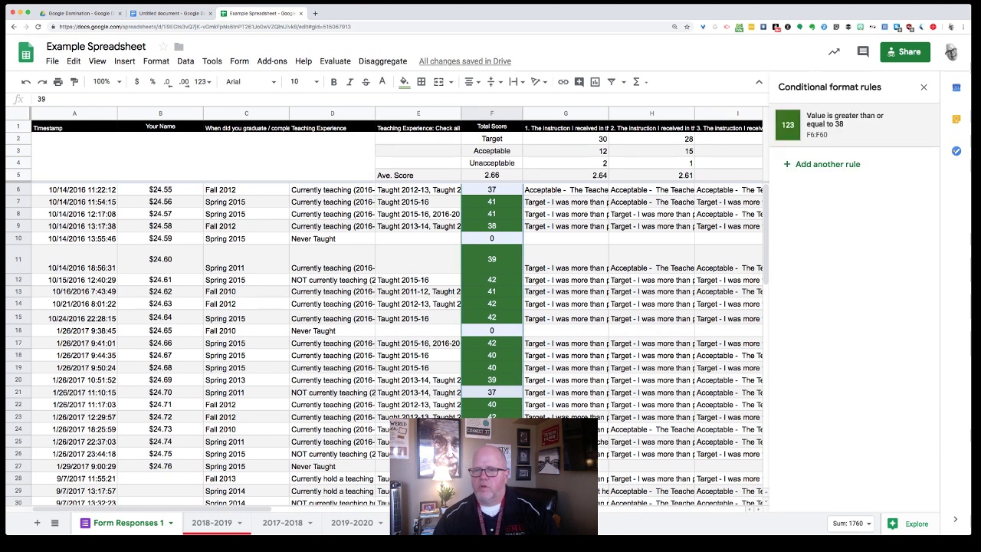
click(827, 164)
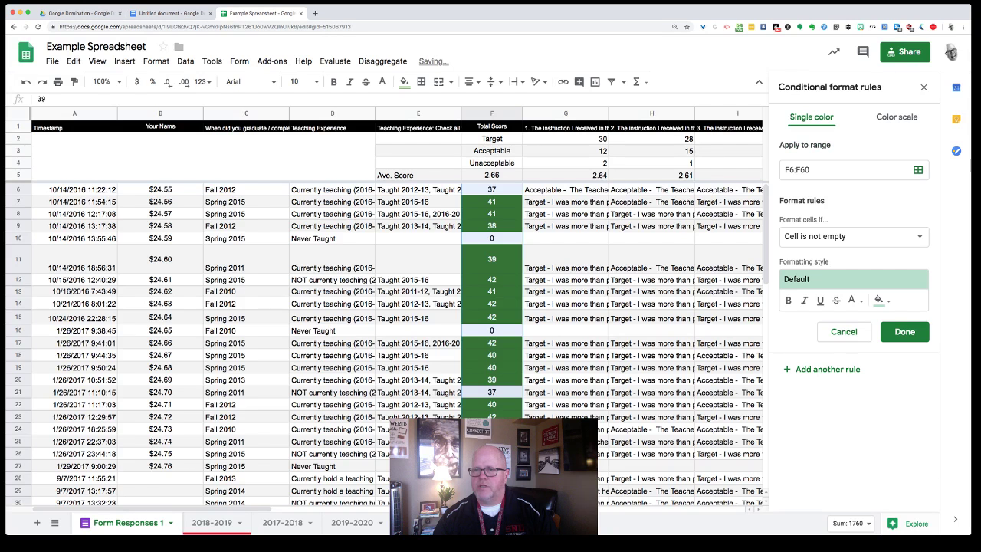
click(826, 169)
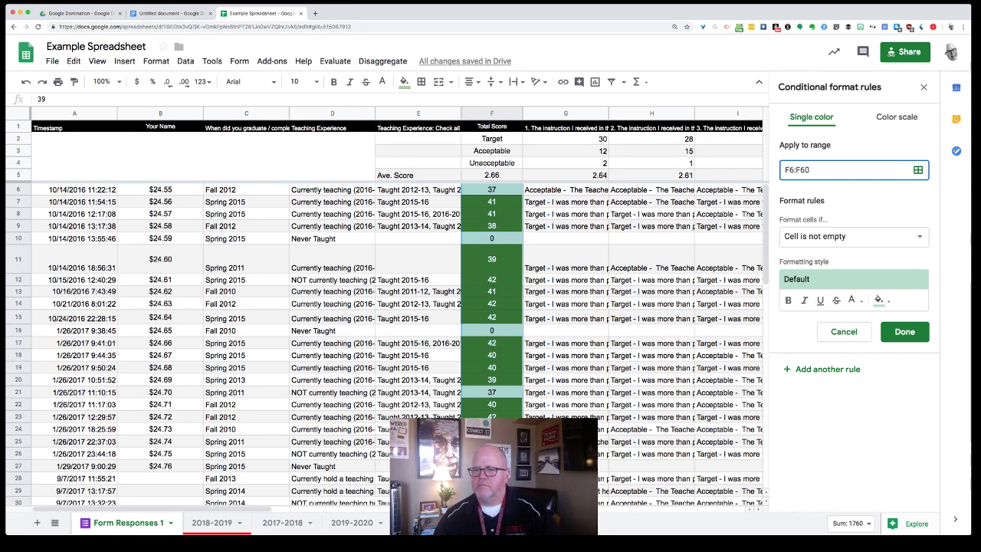
click(844, 332)
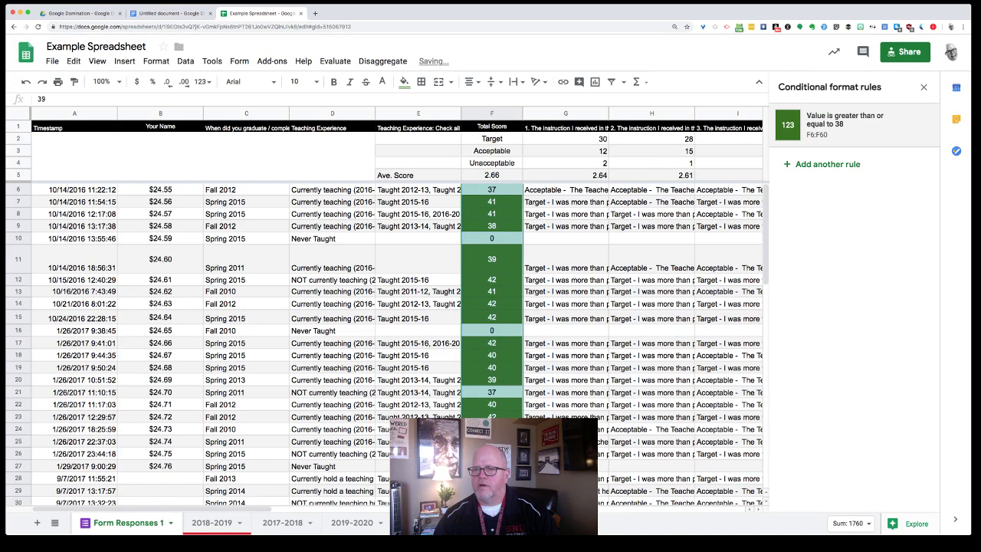
Change the F6:F60 rule to a color scale with red at the minimum value and dark green at the maximum value.
click(843, 122)
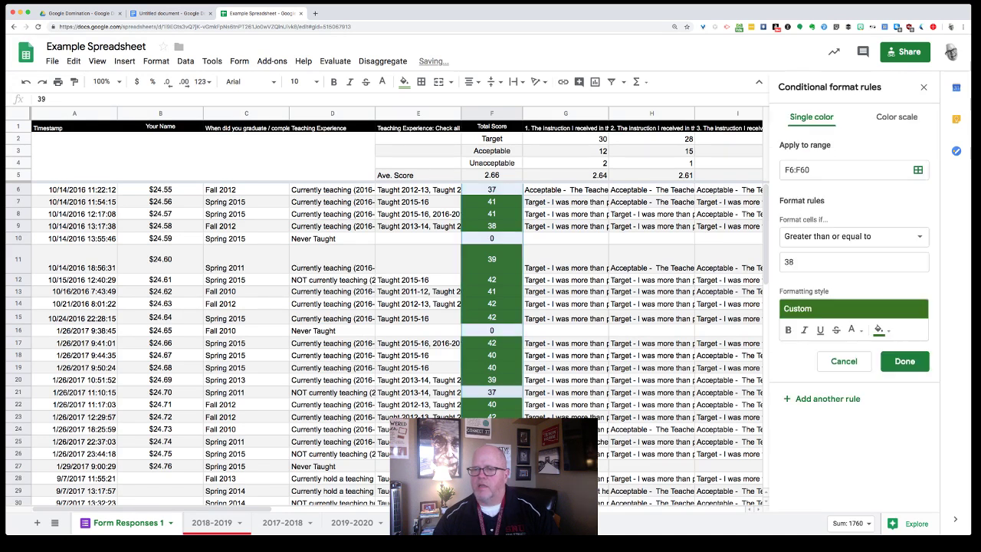
click(897, 116)
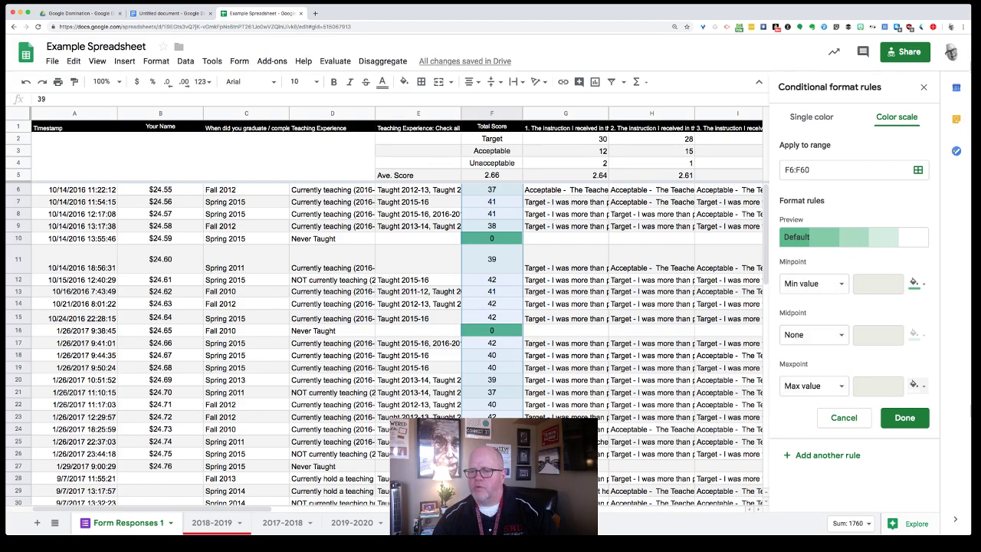
click(916, 385)
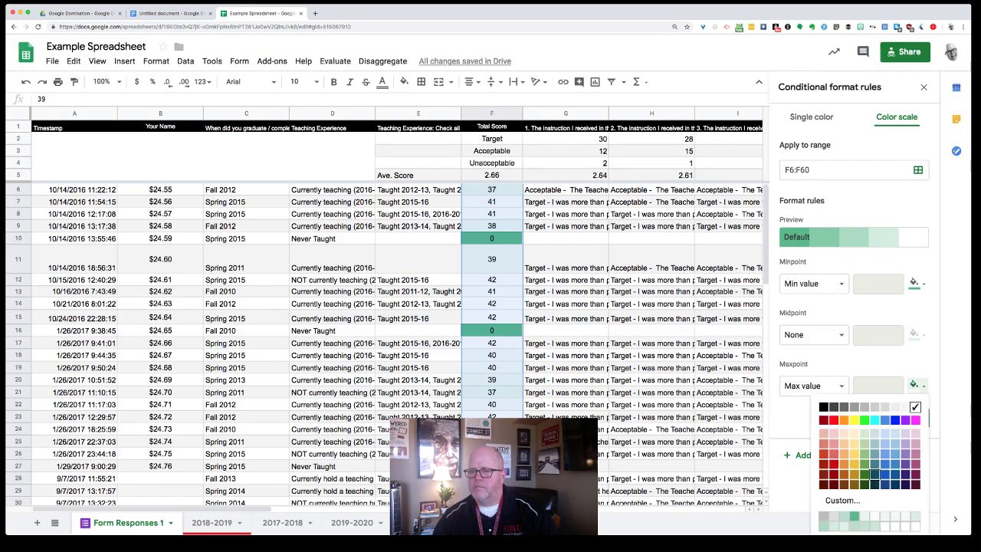
click(864, 473)
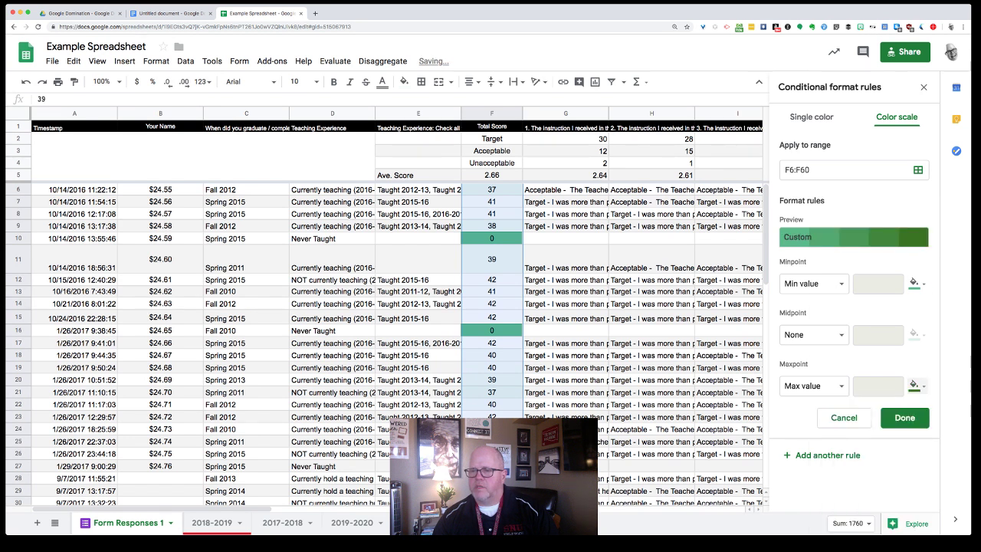
click(916, 283)
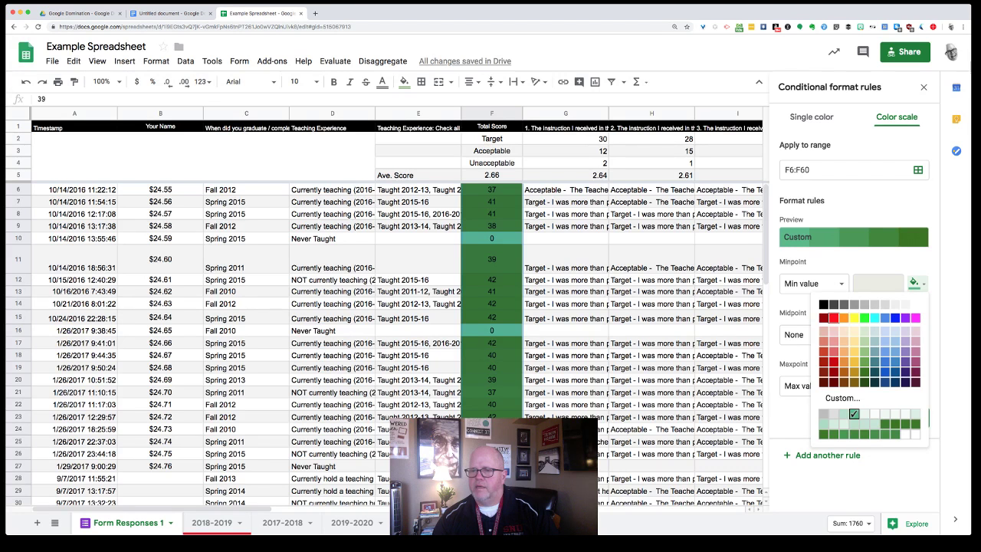
click(834, 317)
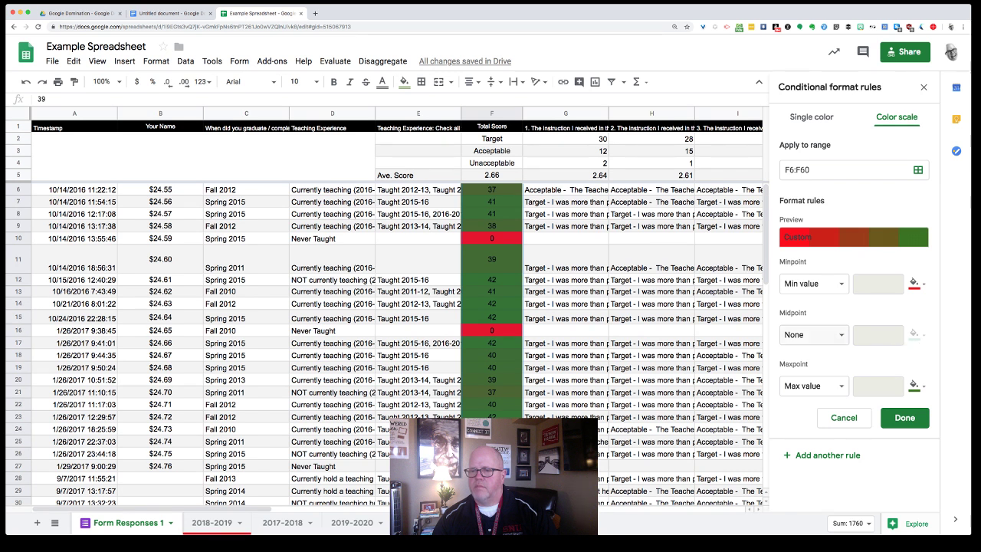
Give the color scale a yellow midpoint at the number 30 and save the rule.
click(814, 334)
click(815, 362)
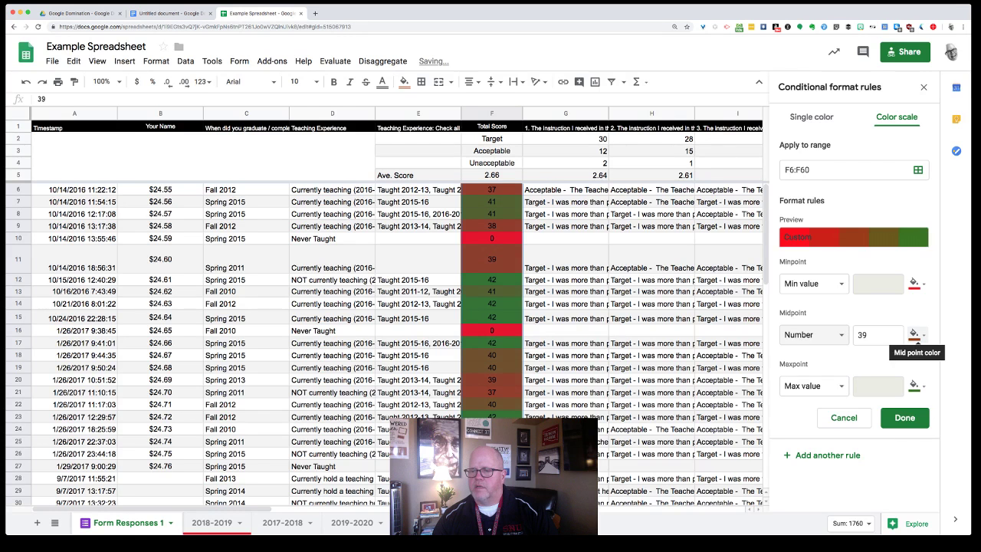
click(916, 335)
click(854, 368)
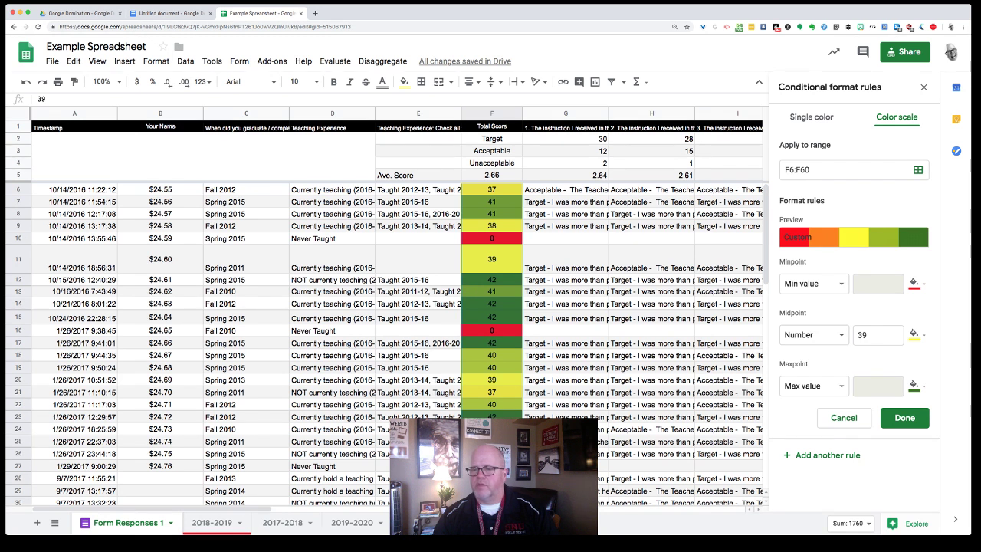
drag(868, 335, 856, 335)
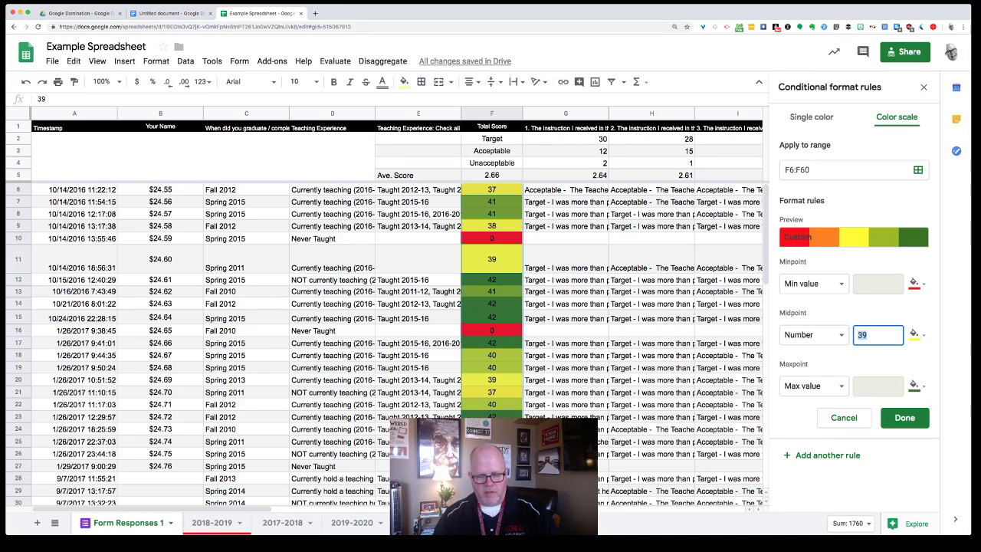
text(30)
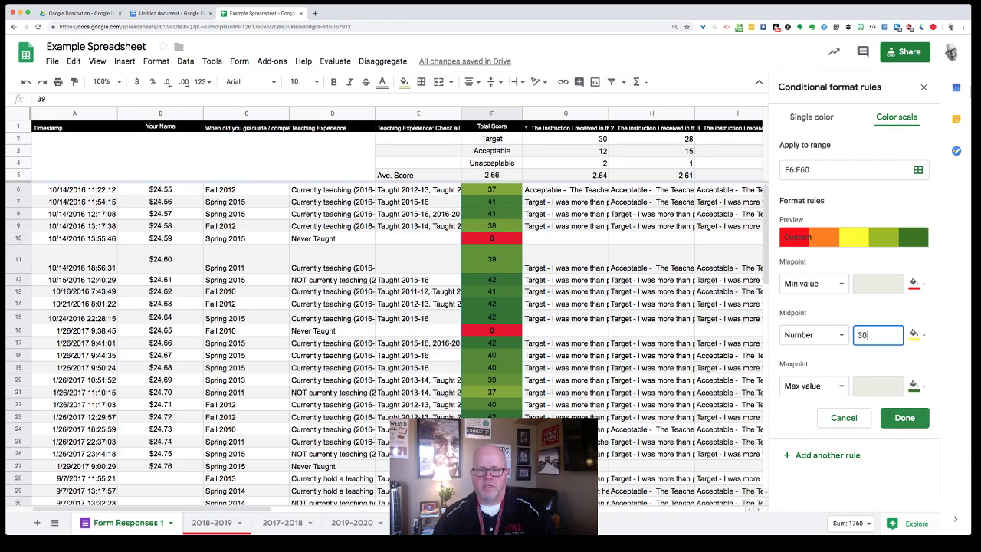
click(905, 416)
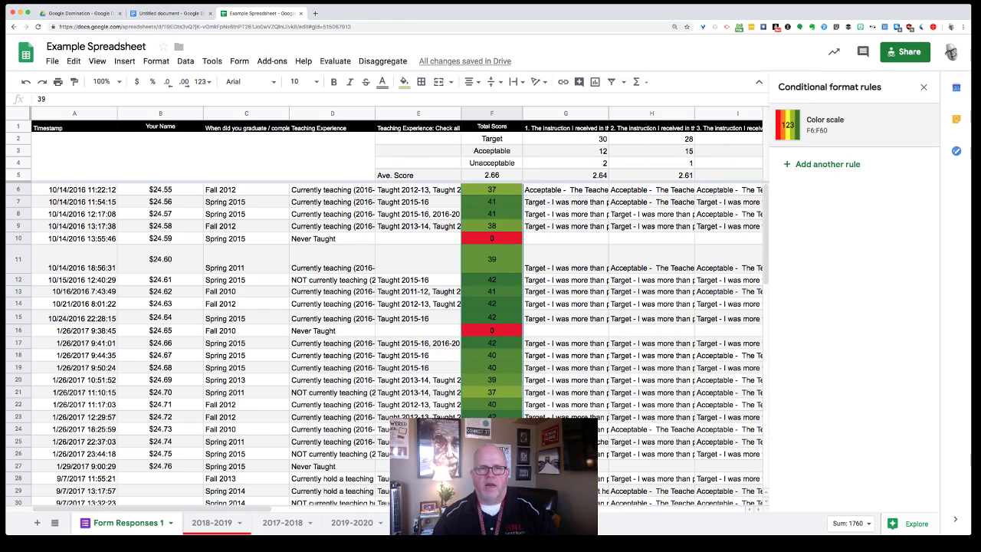
Make the text of the selected total scores in F6:F60 white.
click(404, 81)
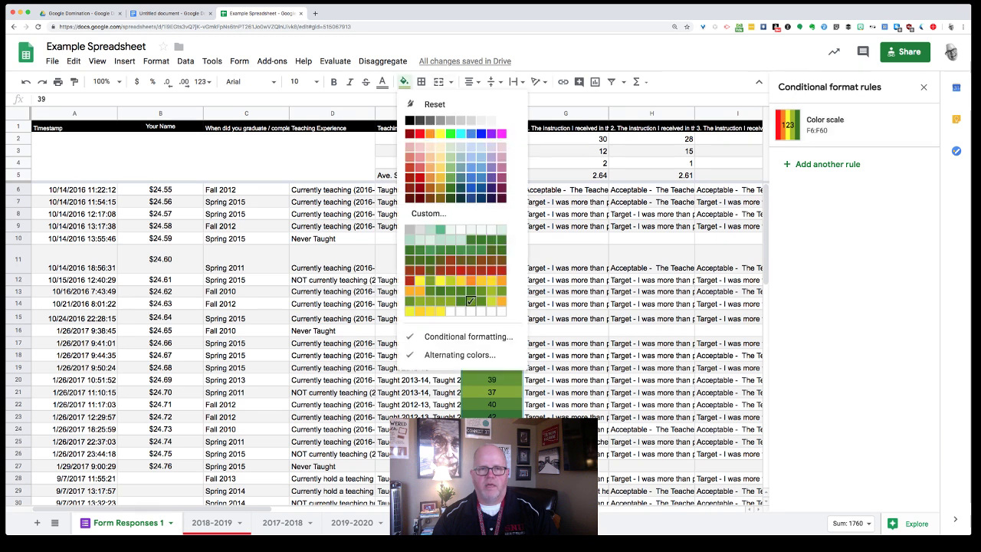
click(381, 81)
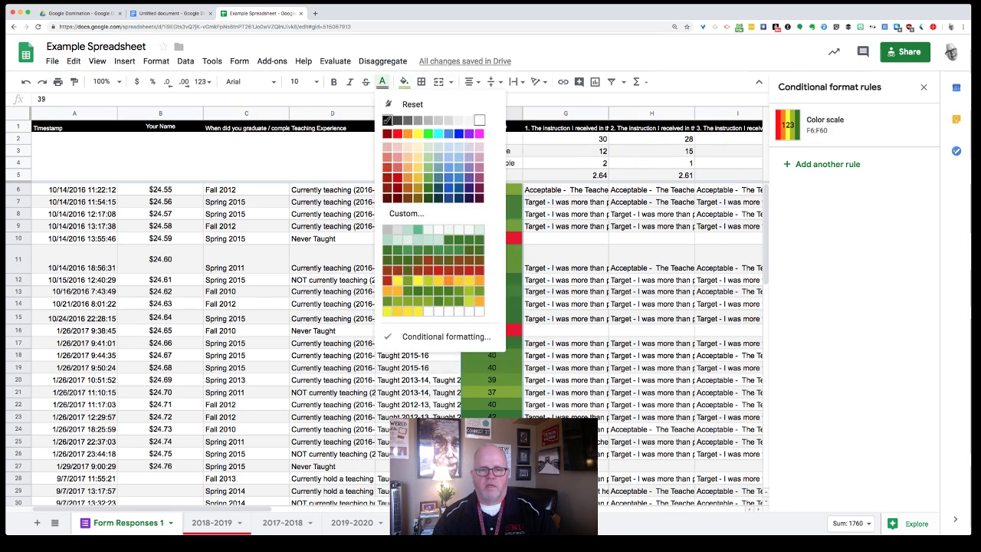
click(479, 120)
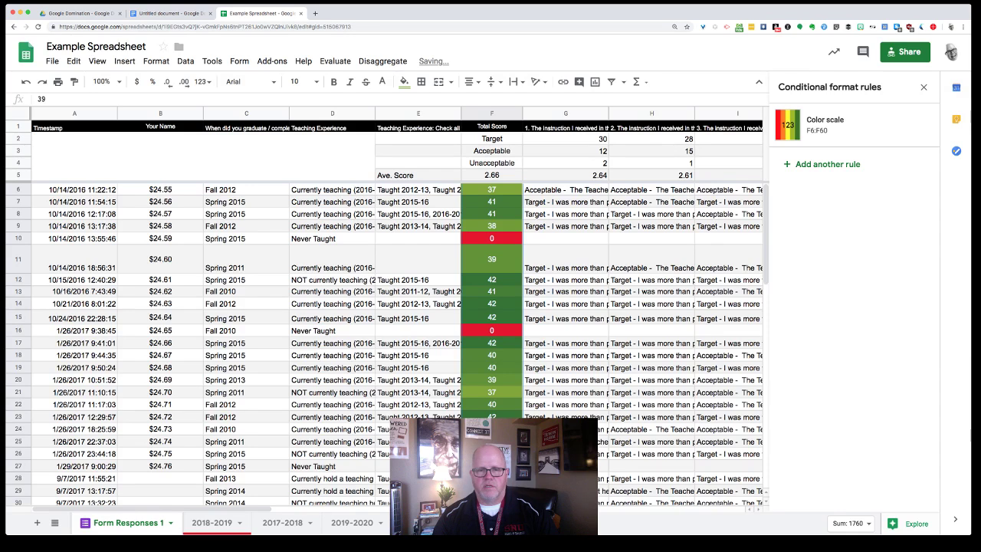
Examine how the color scale shades the total scores across all response rows down to row 60.
scroll(383, 345, down, 5)
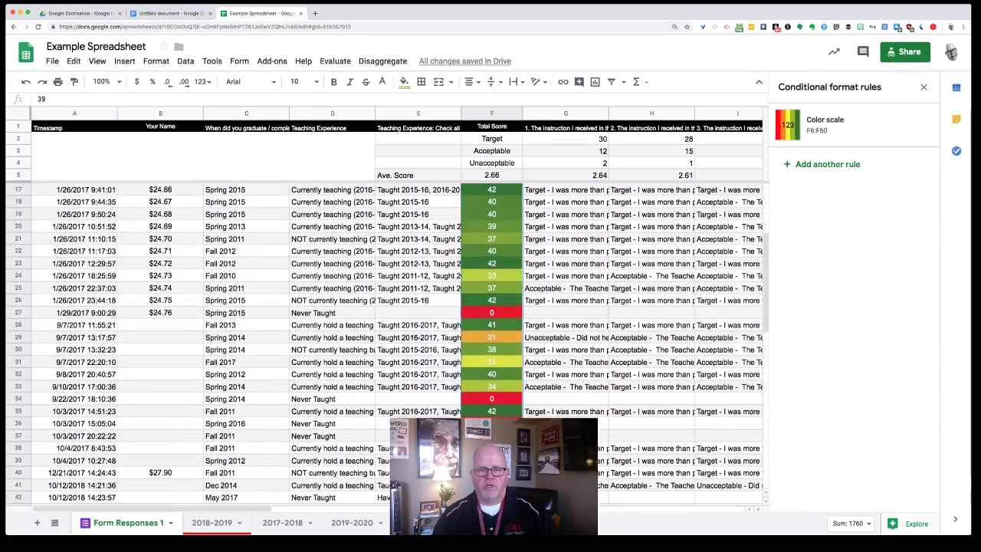
scroll(383, 345, down, 3)
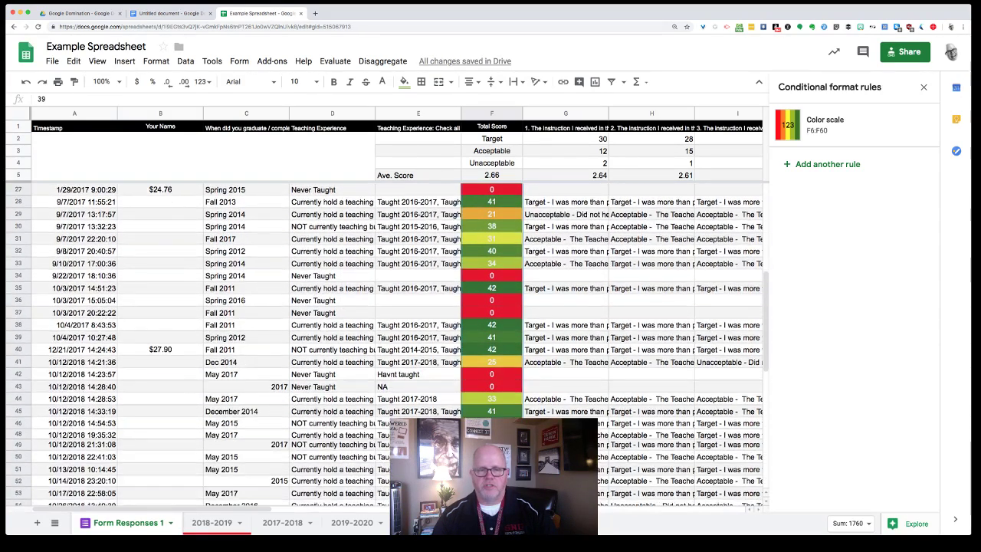
scroll(383, 345, down, 2)
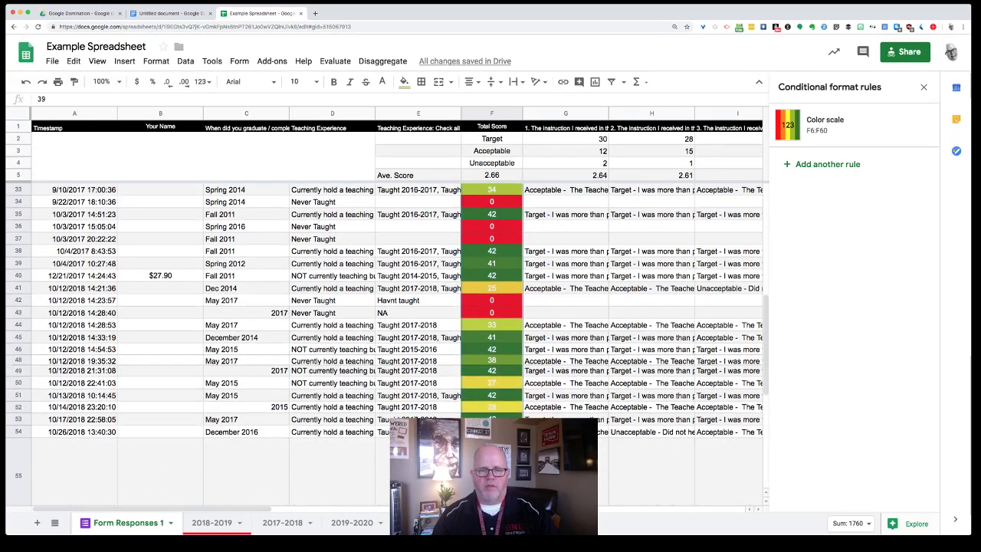
scroll(383, 345, down, 2)
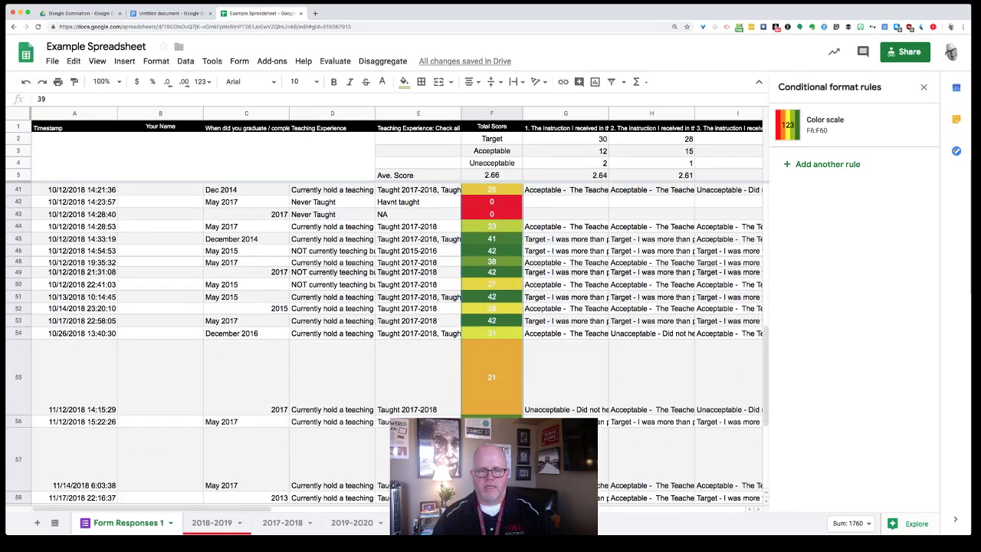
scroll(383, 345, down, 2)
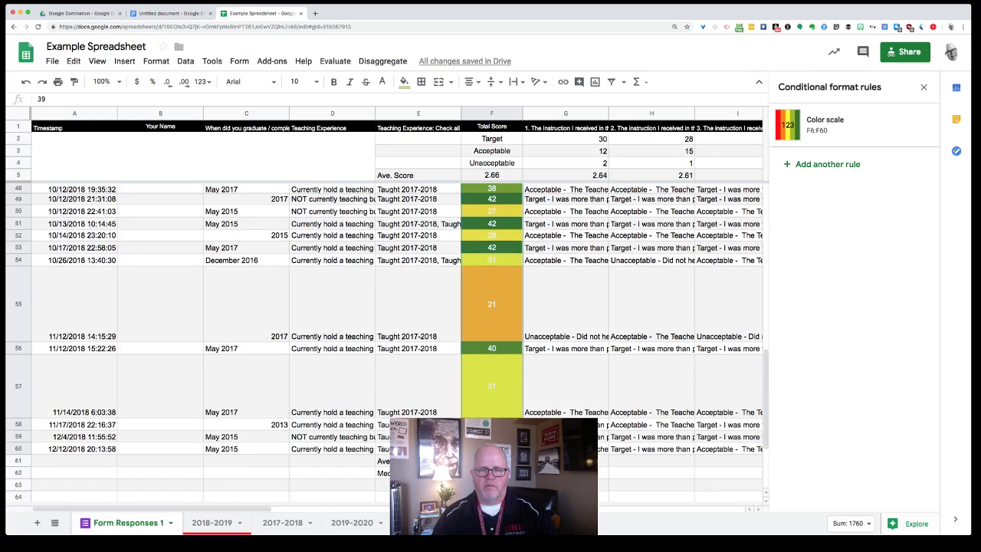
scroll(383, 345, up, 12)
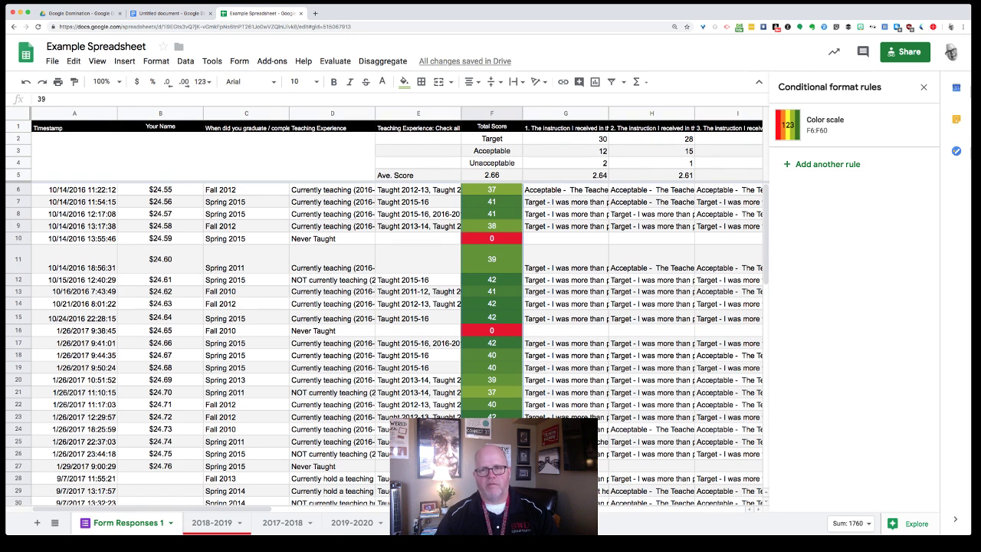
scroll(383, 345, down, 1)
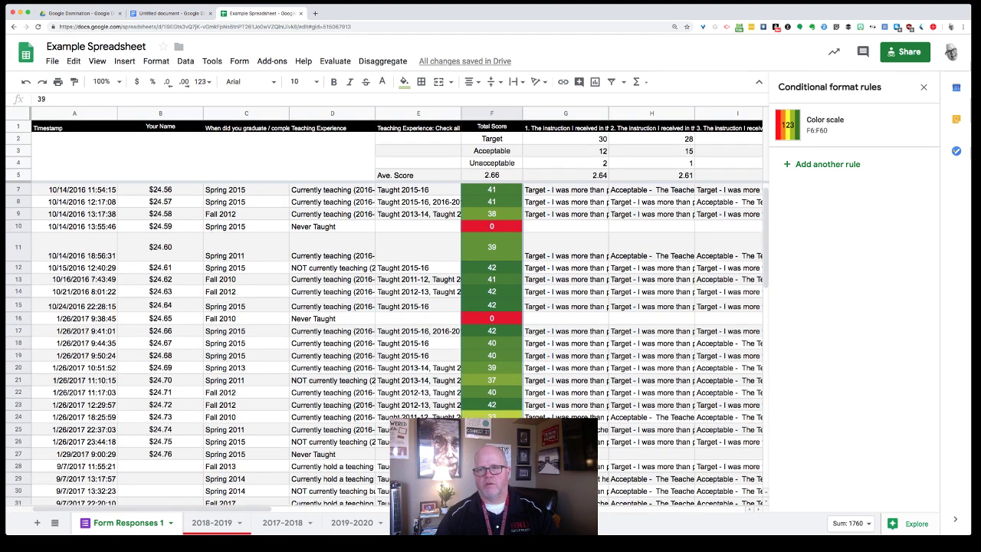
scroll(384, 345, down, 1)
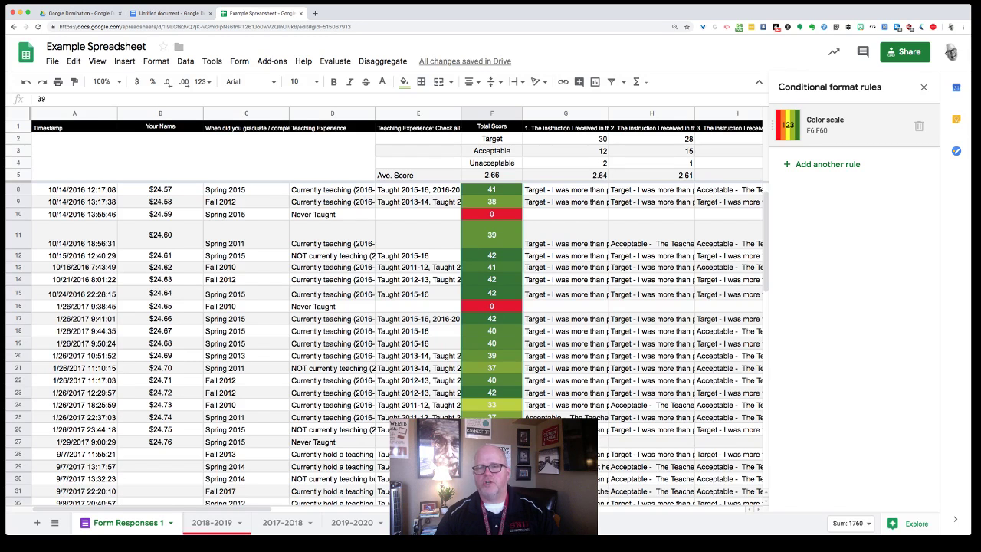